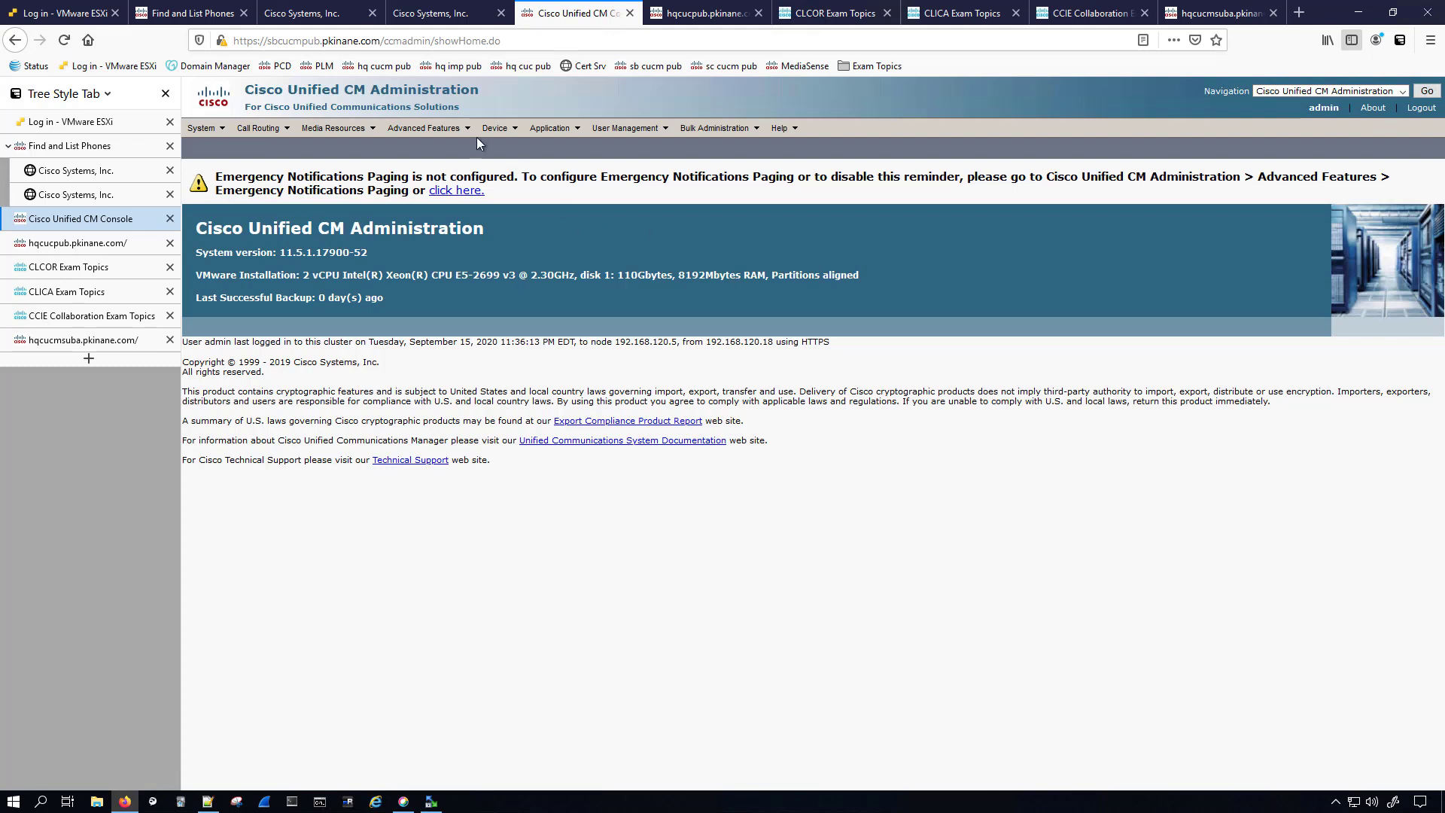
# Step: Open the Cisco Voice Mail Port Wizard and copy server name CiscoUM1 into Notepad++
pyautogui.moveTo(463, 134)
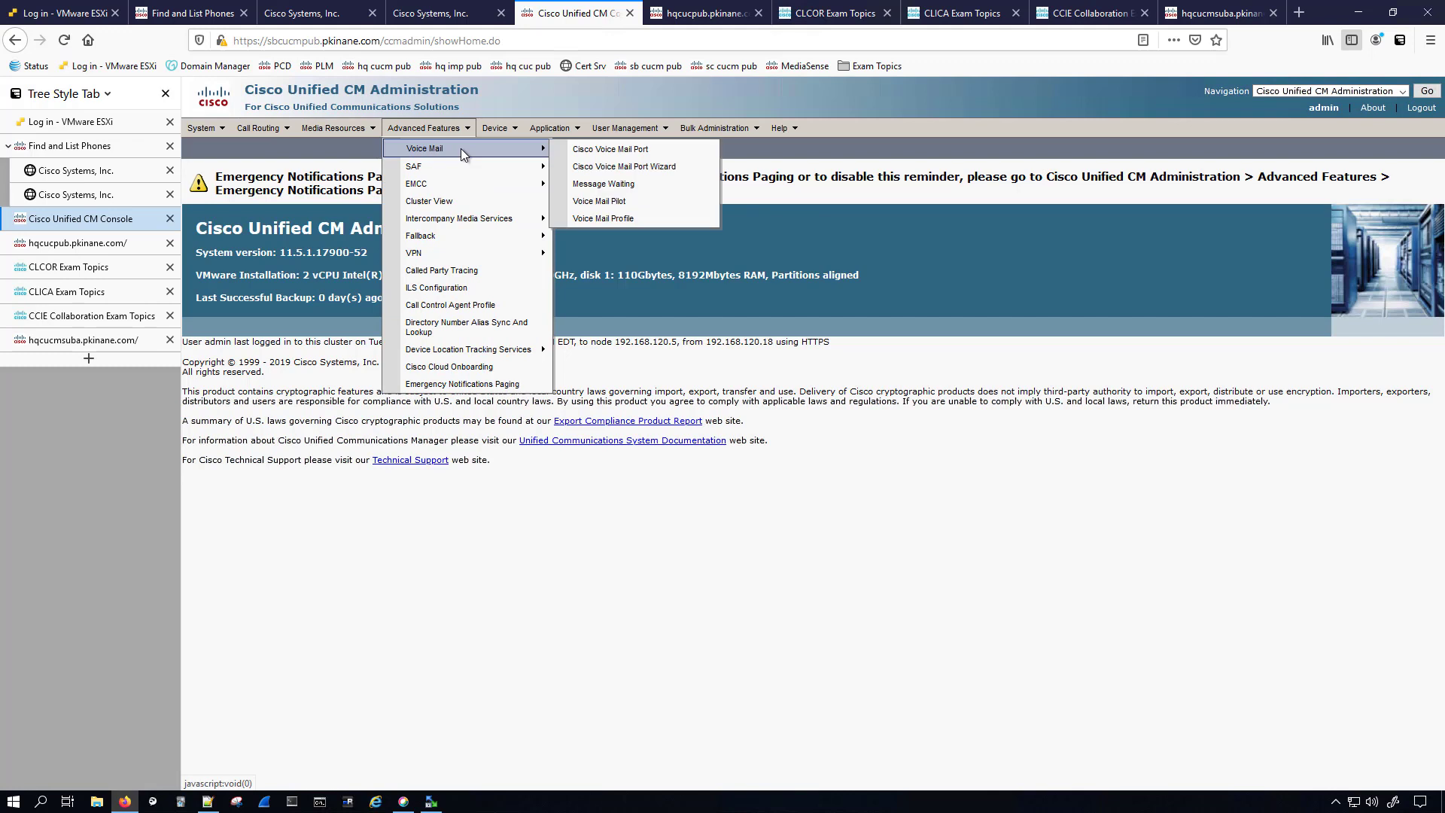
pyautogui.click(653, 172)
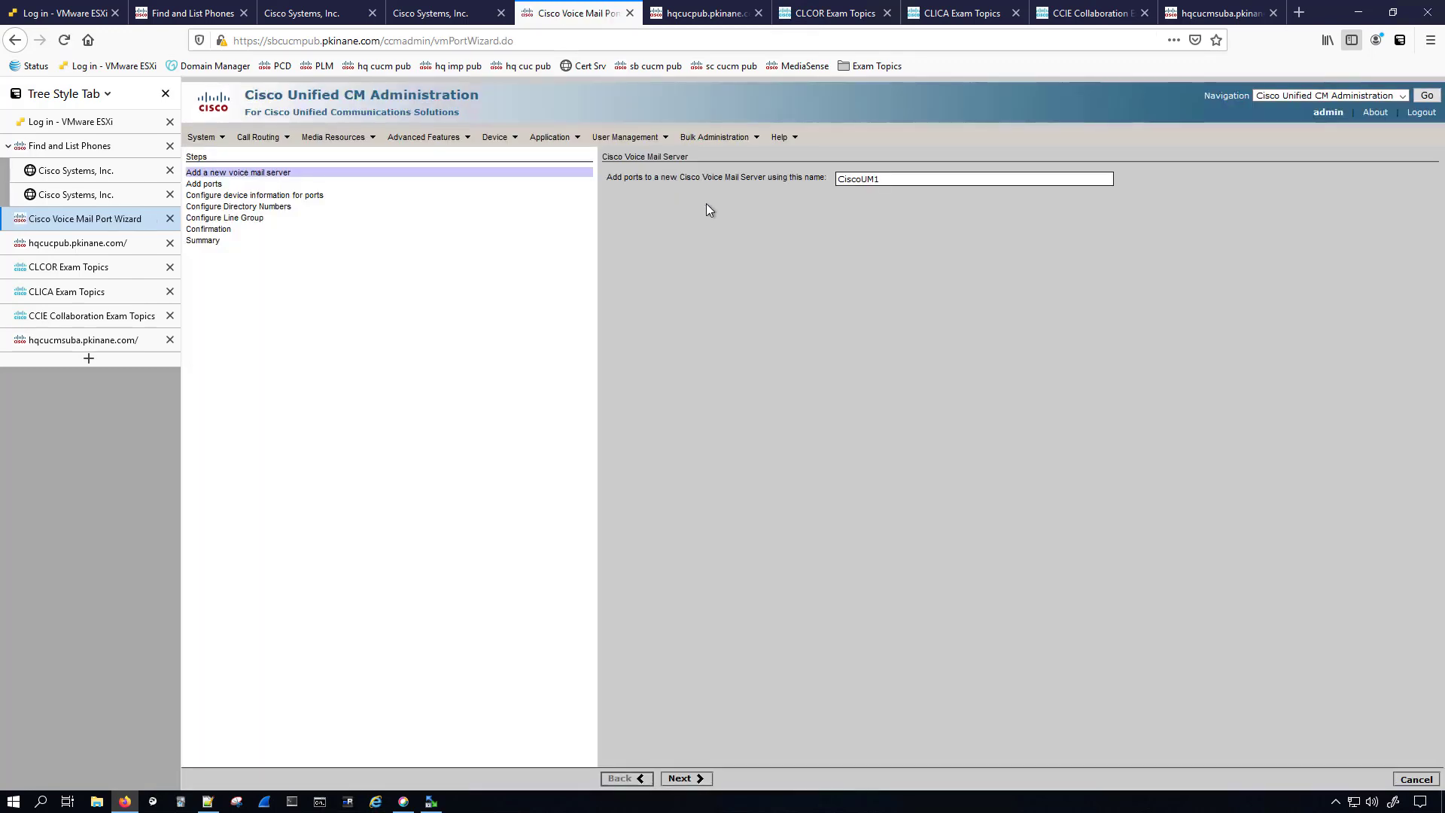
pyautogui.doubleClick(867, 178)
pyautogui.rightClick(867, 180)
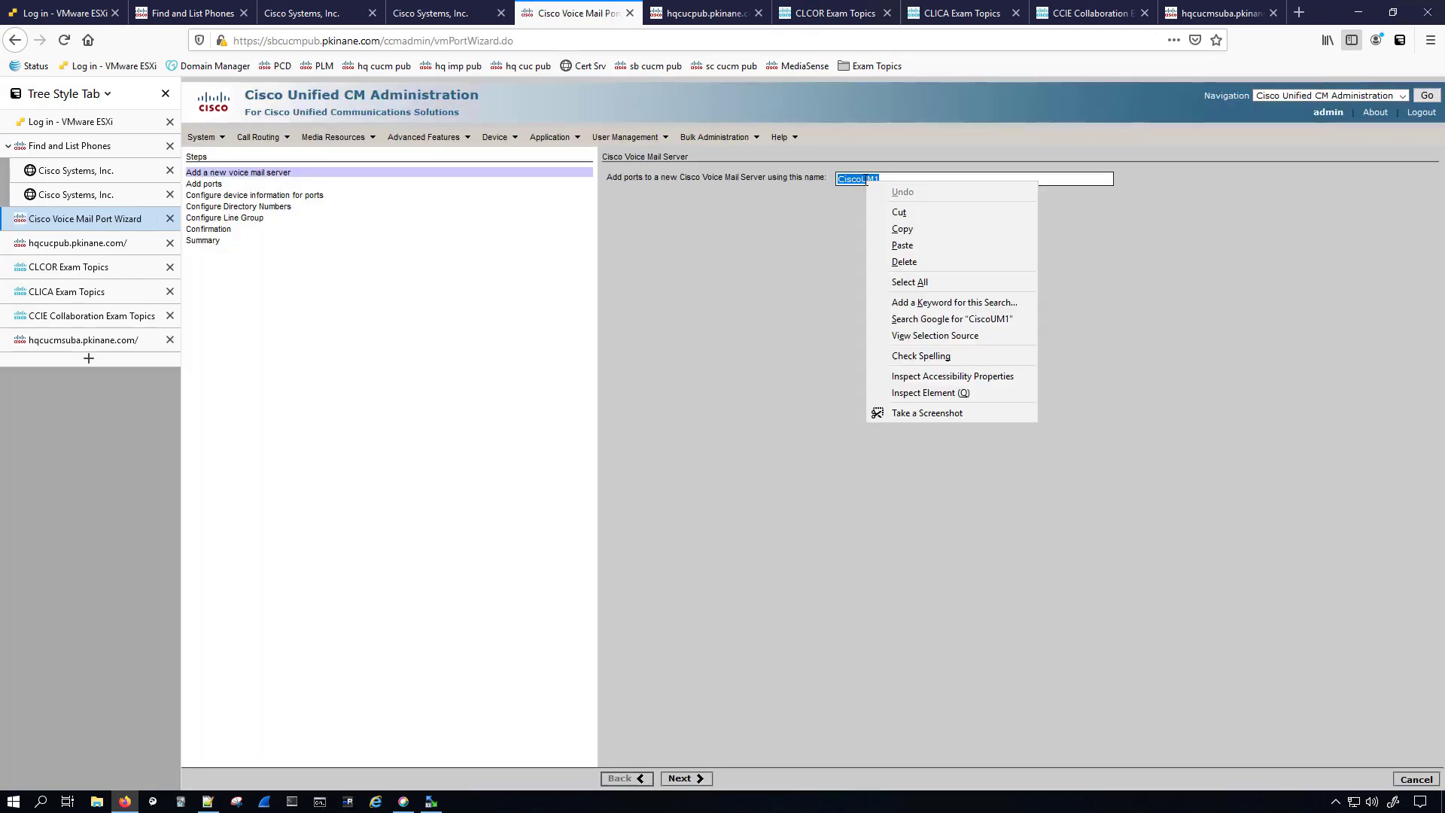
pyautogui.click(909, 228)
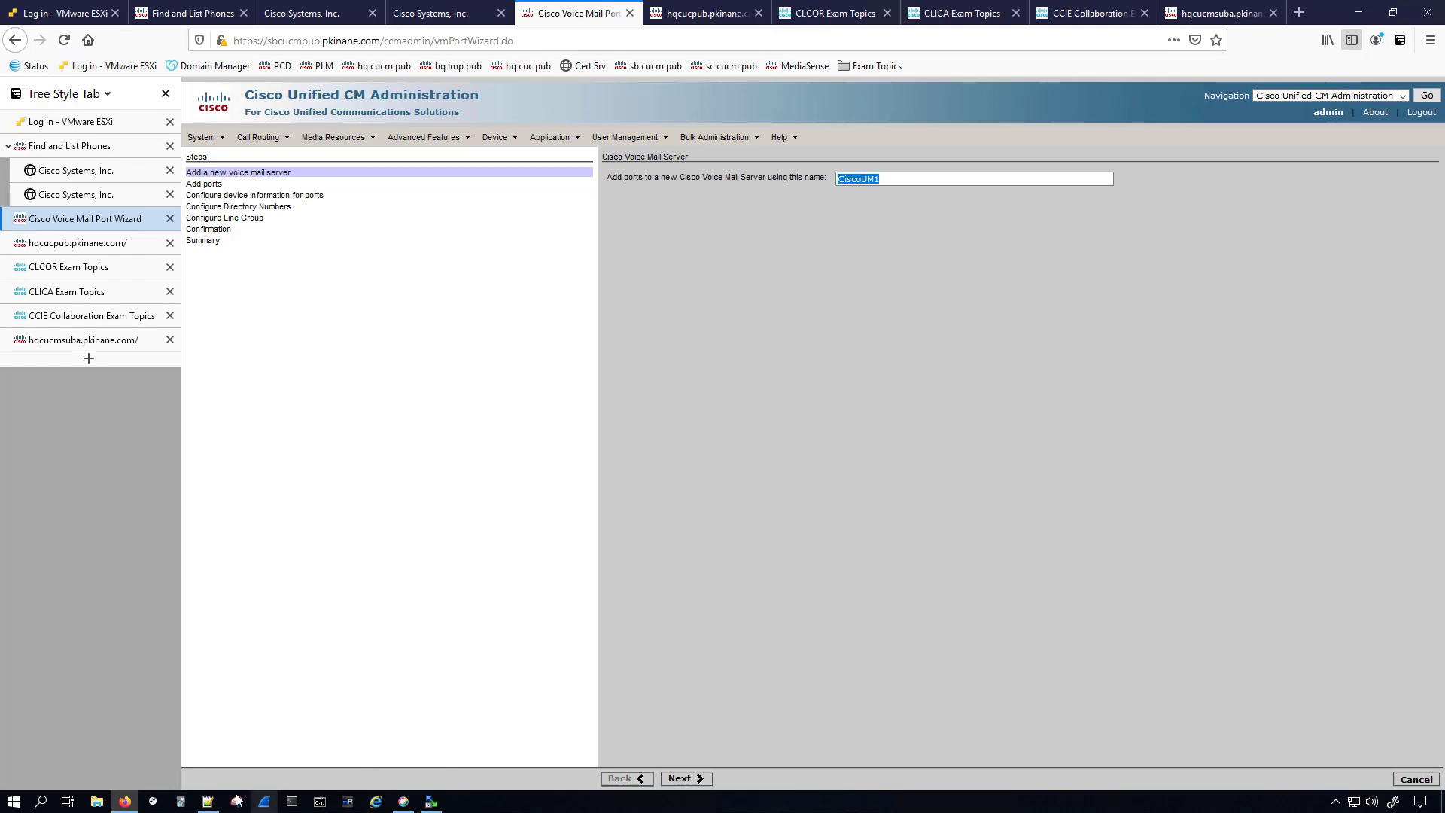
pyautogui.click(208, 801)
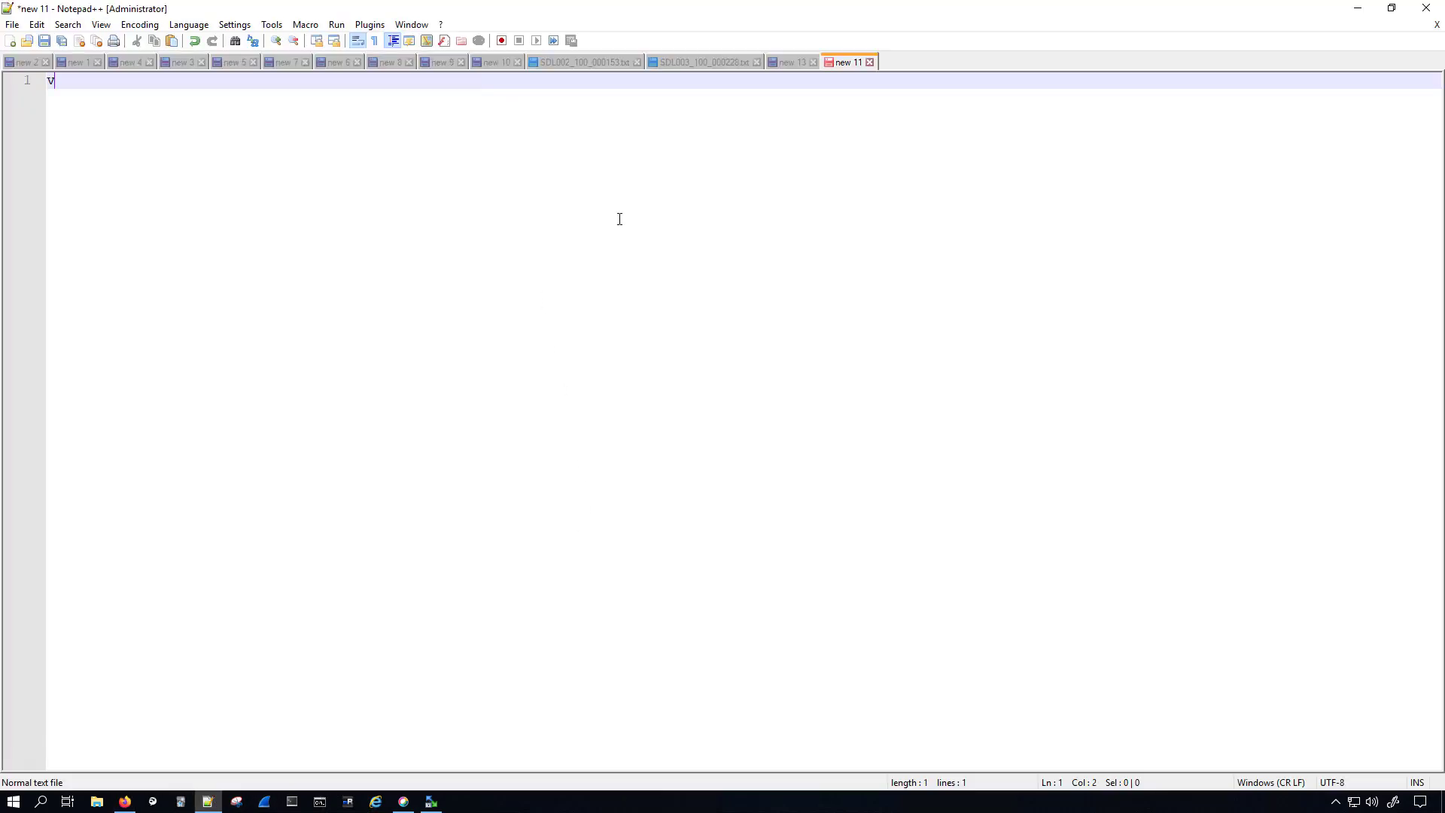
pyautogui.hotkey('ctrl', 'v')
pyautogui.click(1357, 8)
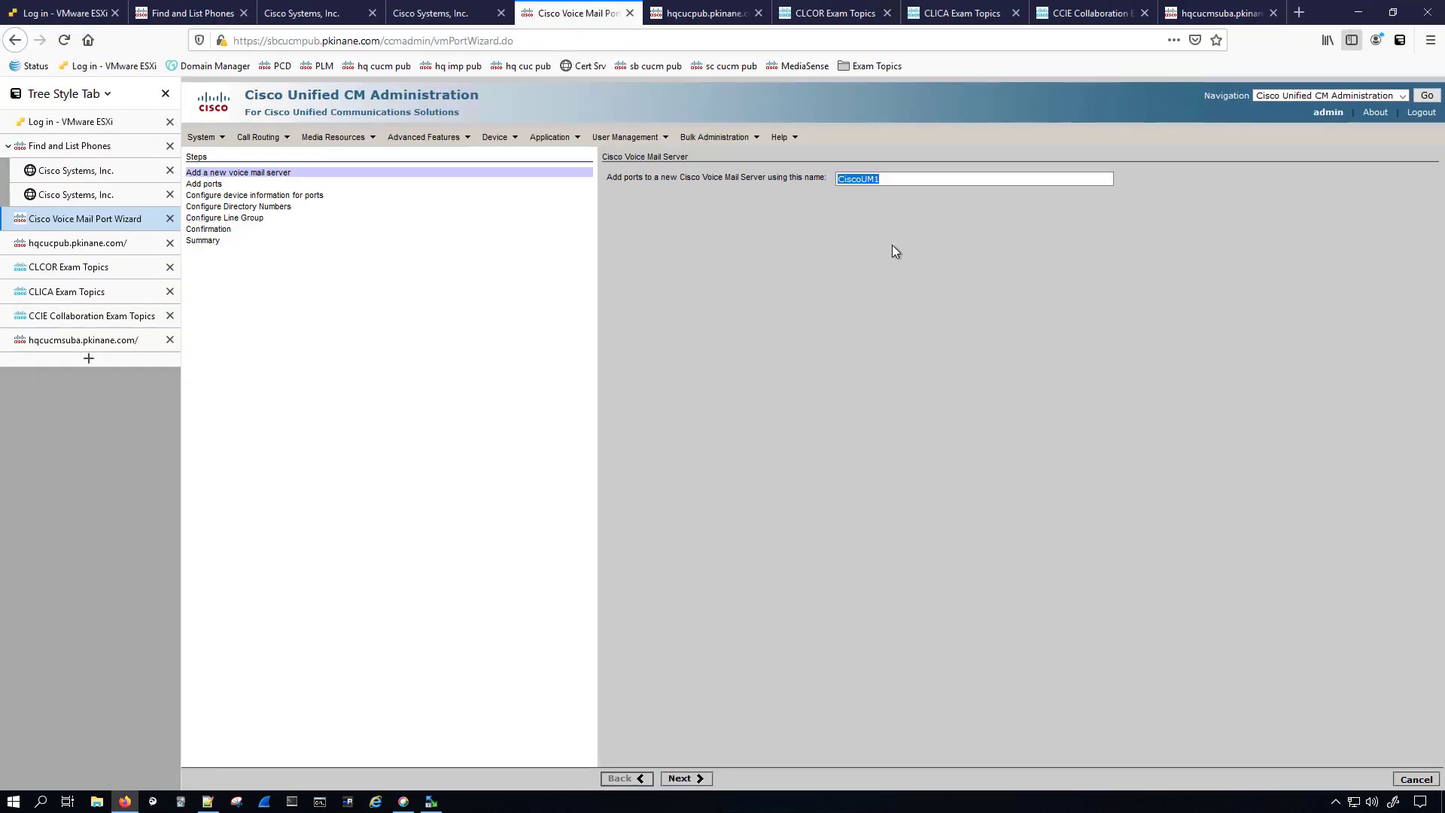
# Step: Keep server CiscoUM1 and choose to add 2 voice mail ports
pyautogui.click(707, 451)
pyautogui.click(697, 781)
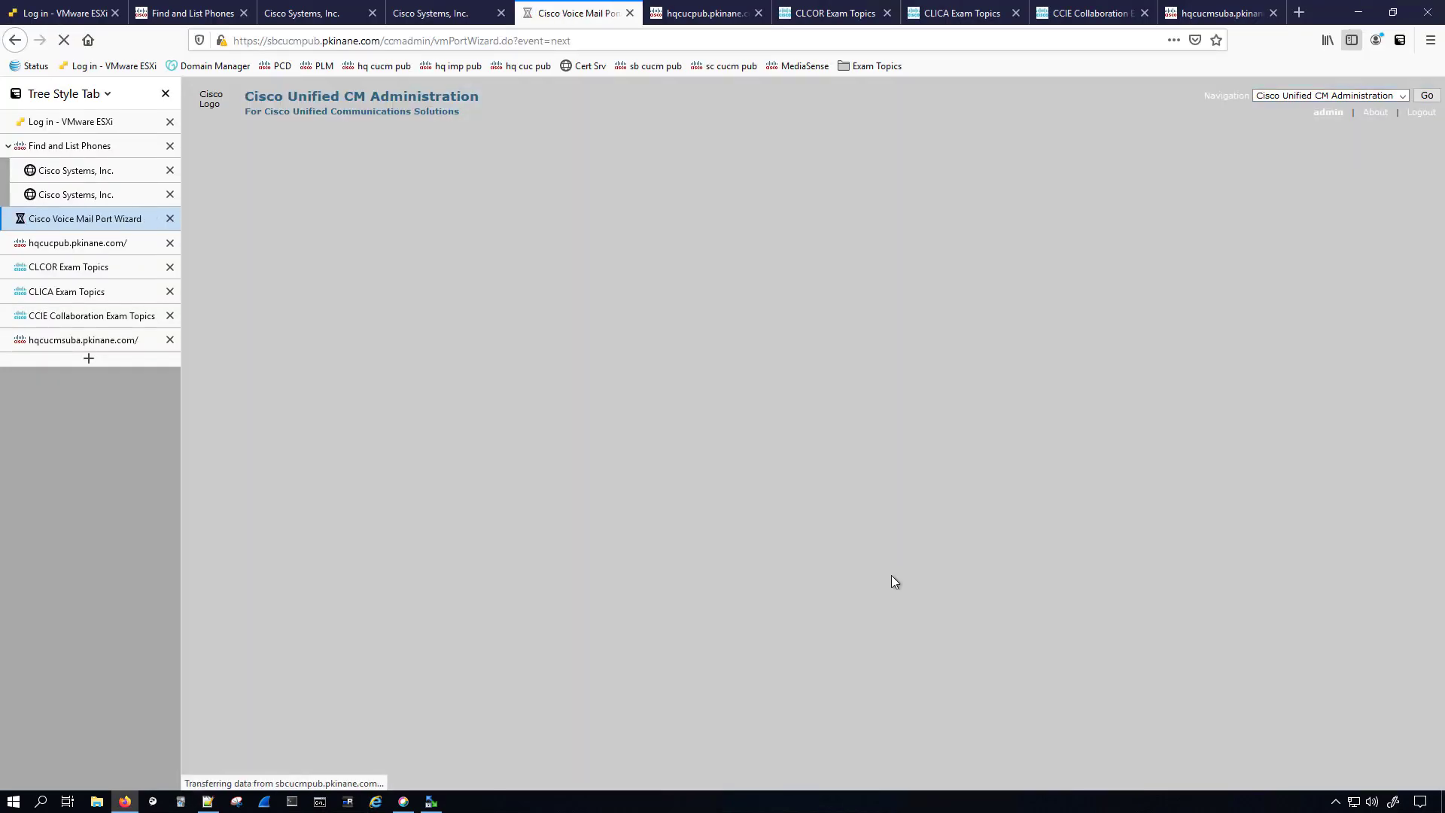
pyautogui.click(775, 228)
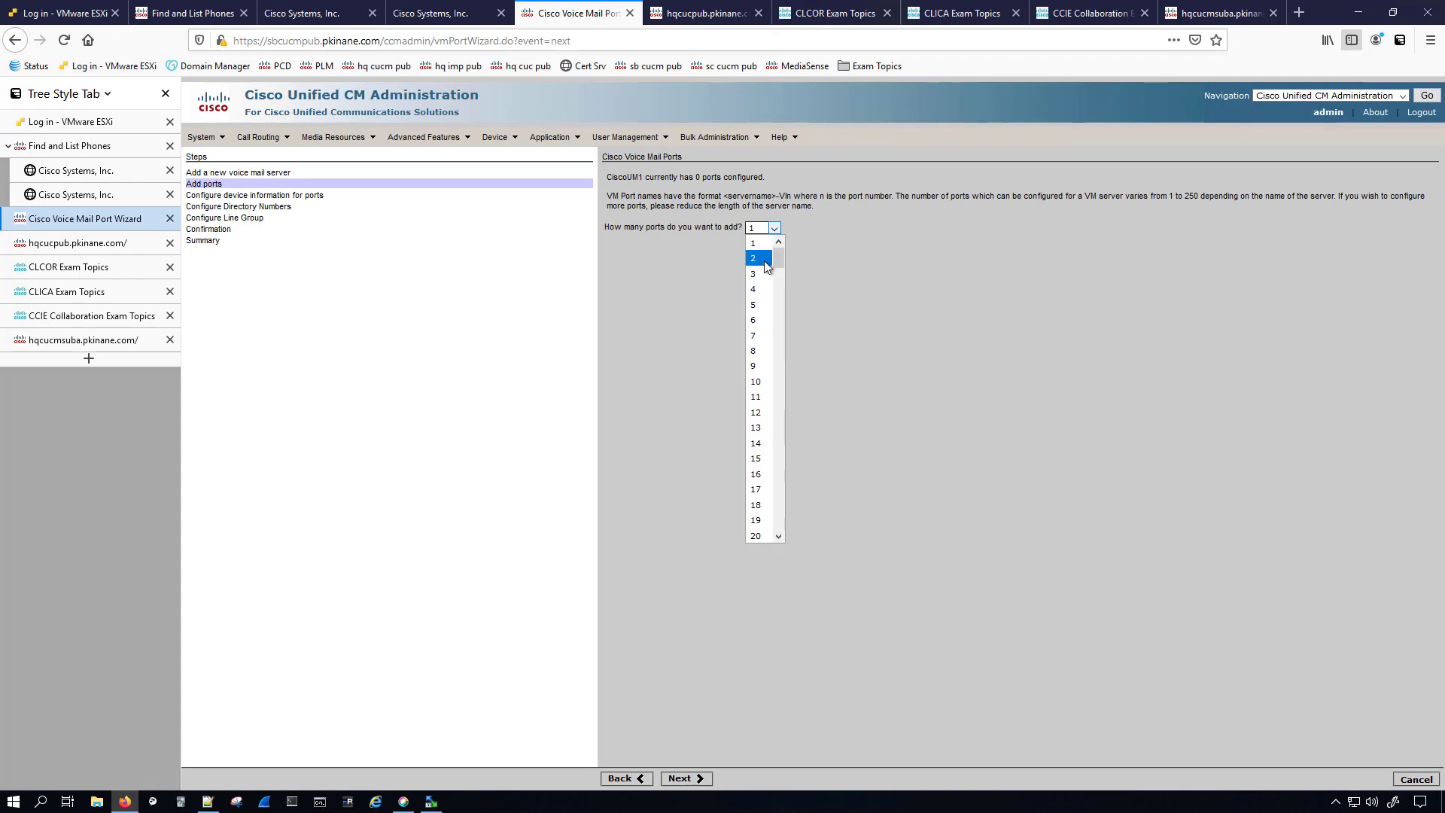
pyautogui.click(761, 251)
pyautogui.click(685, 779)
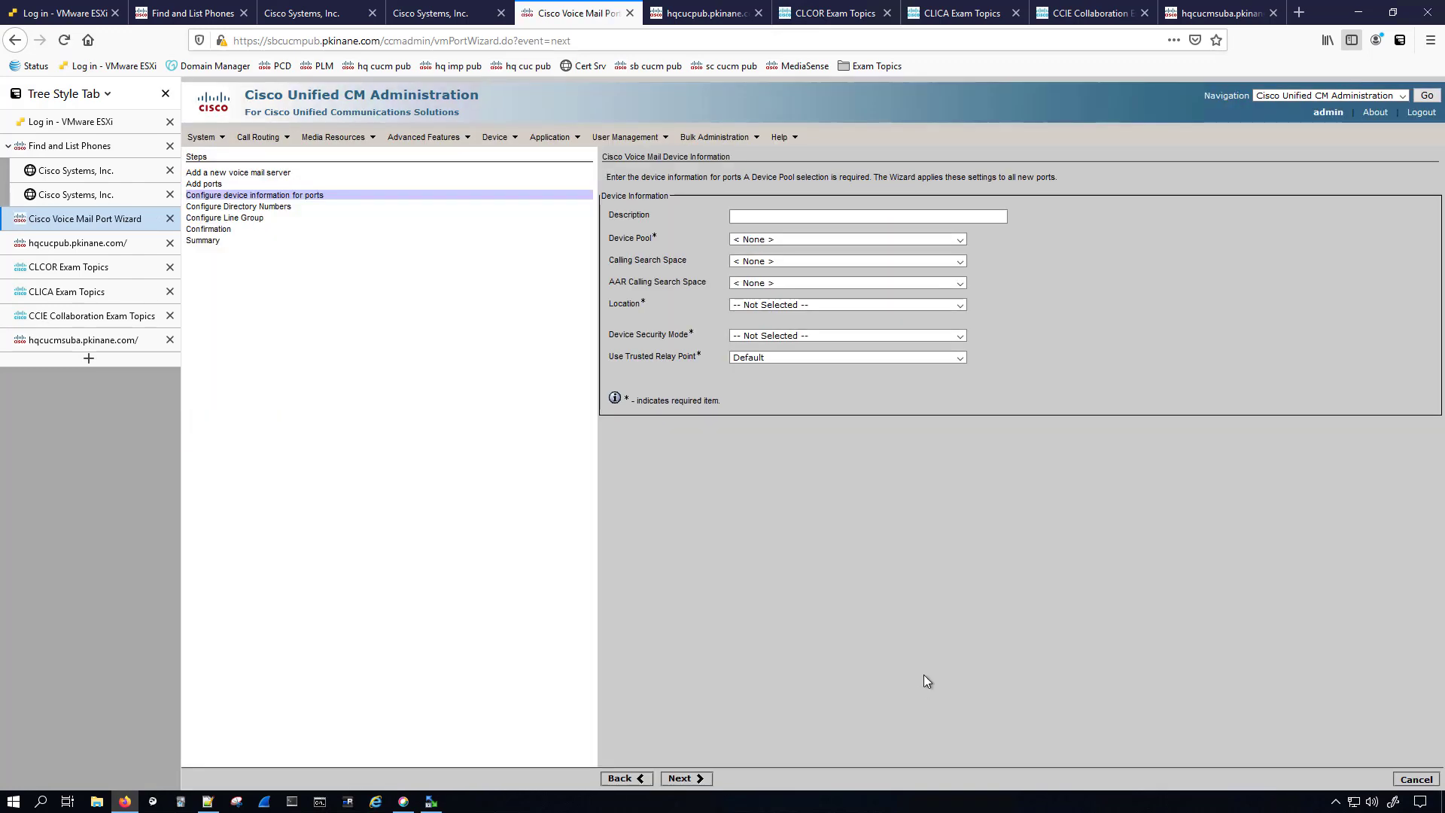
# Step: Set the ports to Default device pool, INTERNAL_CSS, Hub_None and Non Secure Voice Mail Port
pyautogui.click(762, 219)
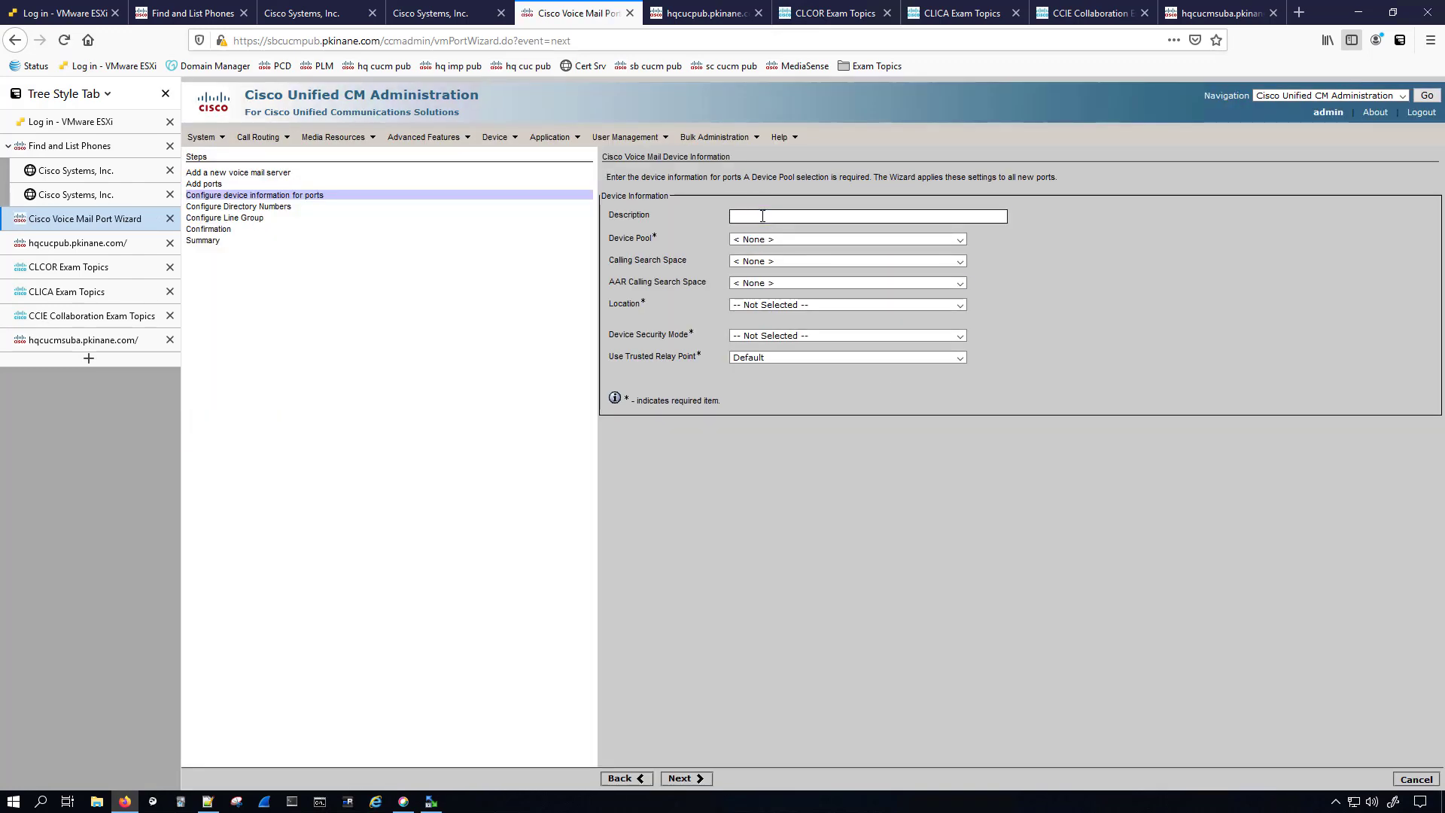
pyautogui.click(810, 238)
pyautogui.click(768, 271)
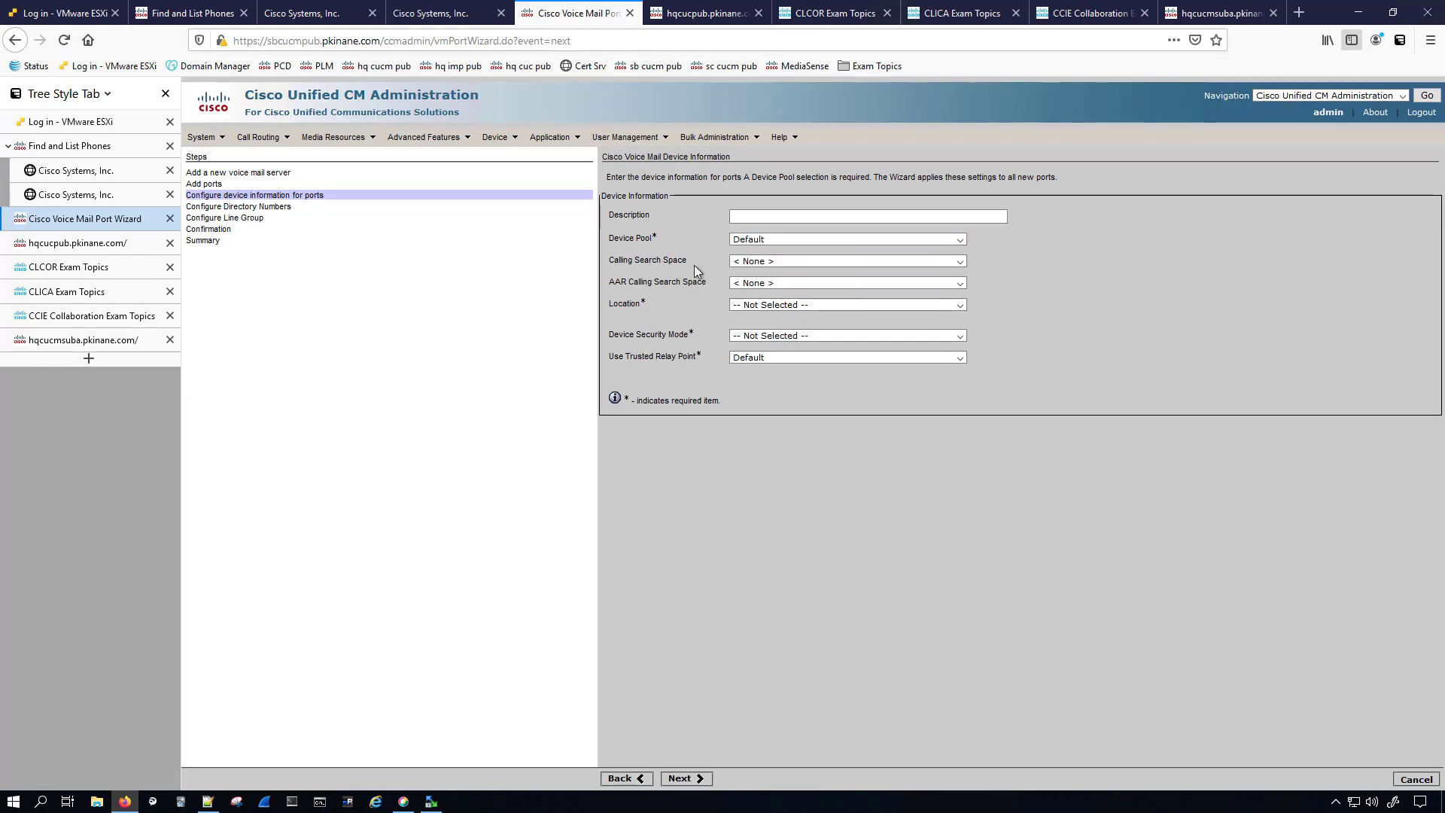
pyautogui.click(779, 261)
pyautogui.click(775, 291)
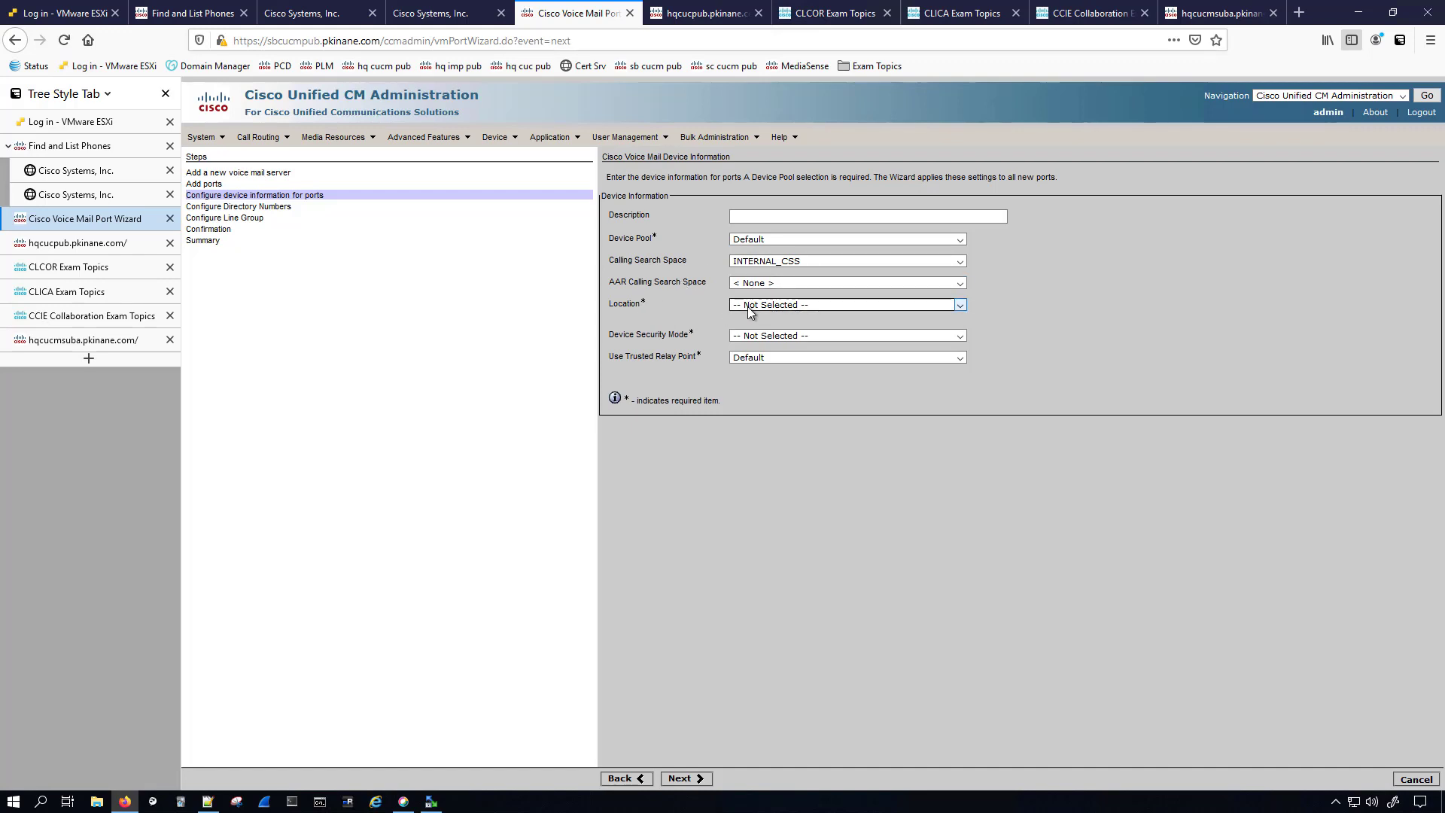
pyautogui.click(748, 306)
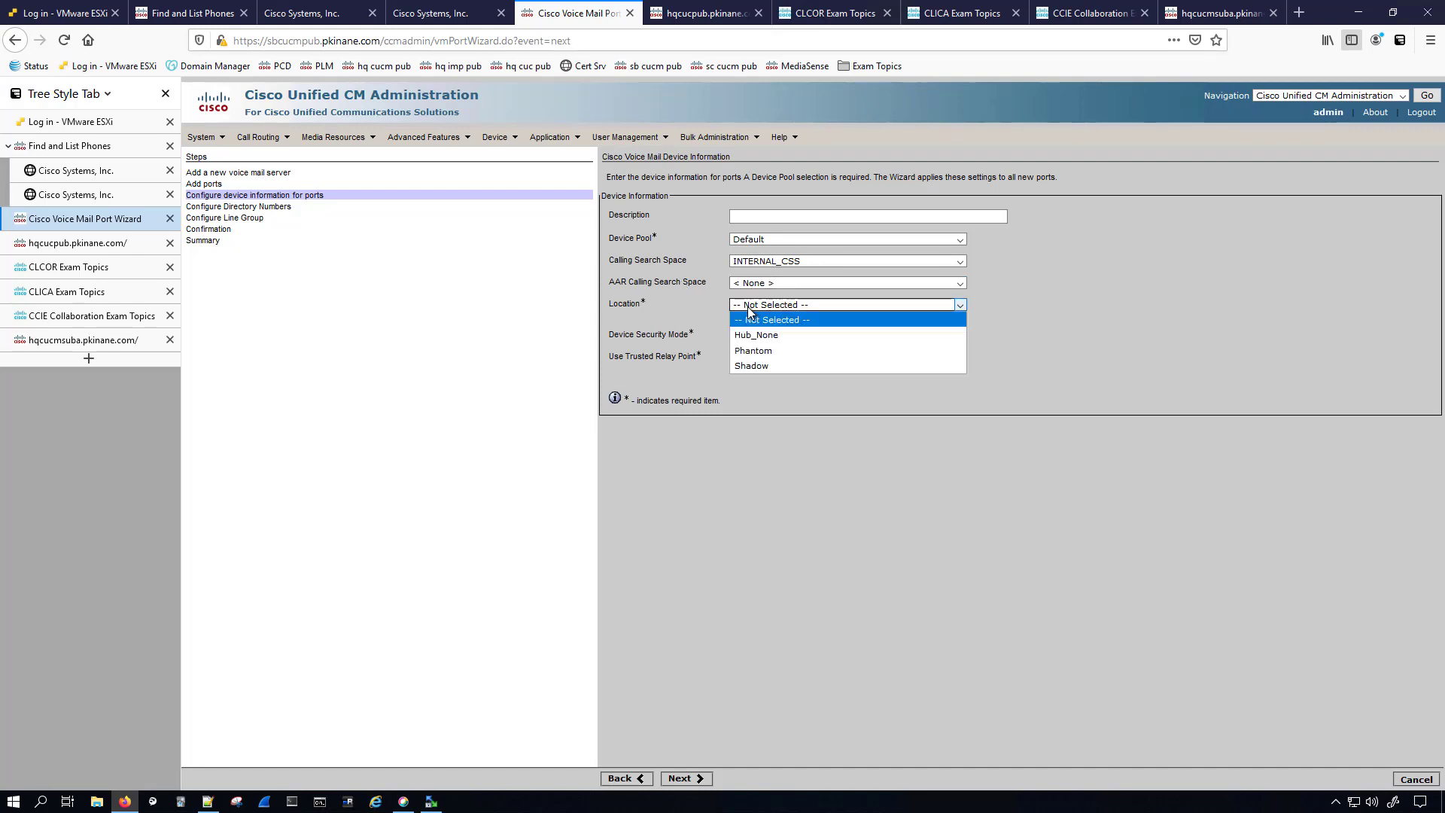
pyautogui.click(783, 335)
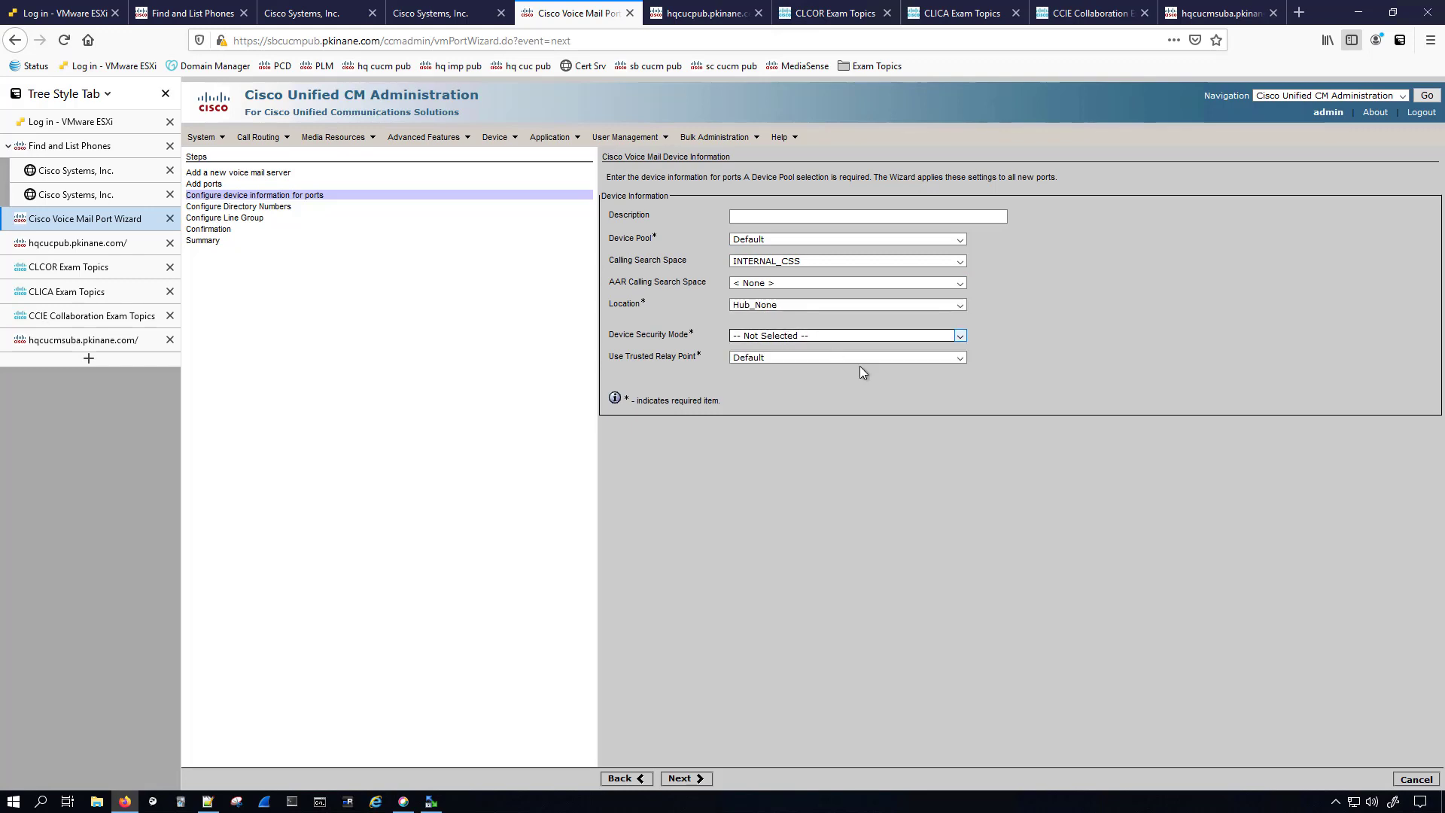
pyautogui.click(777, 337)
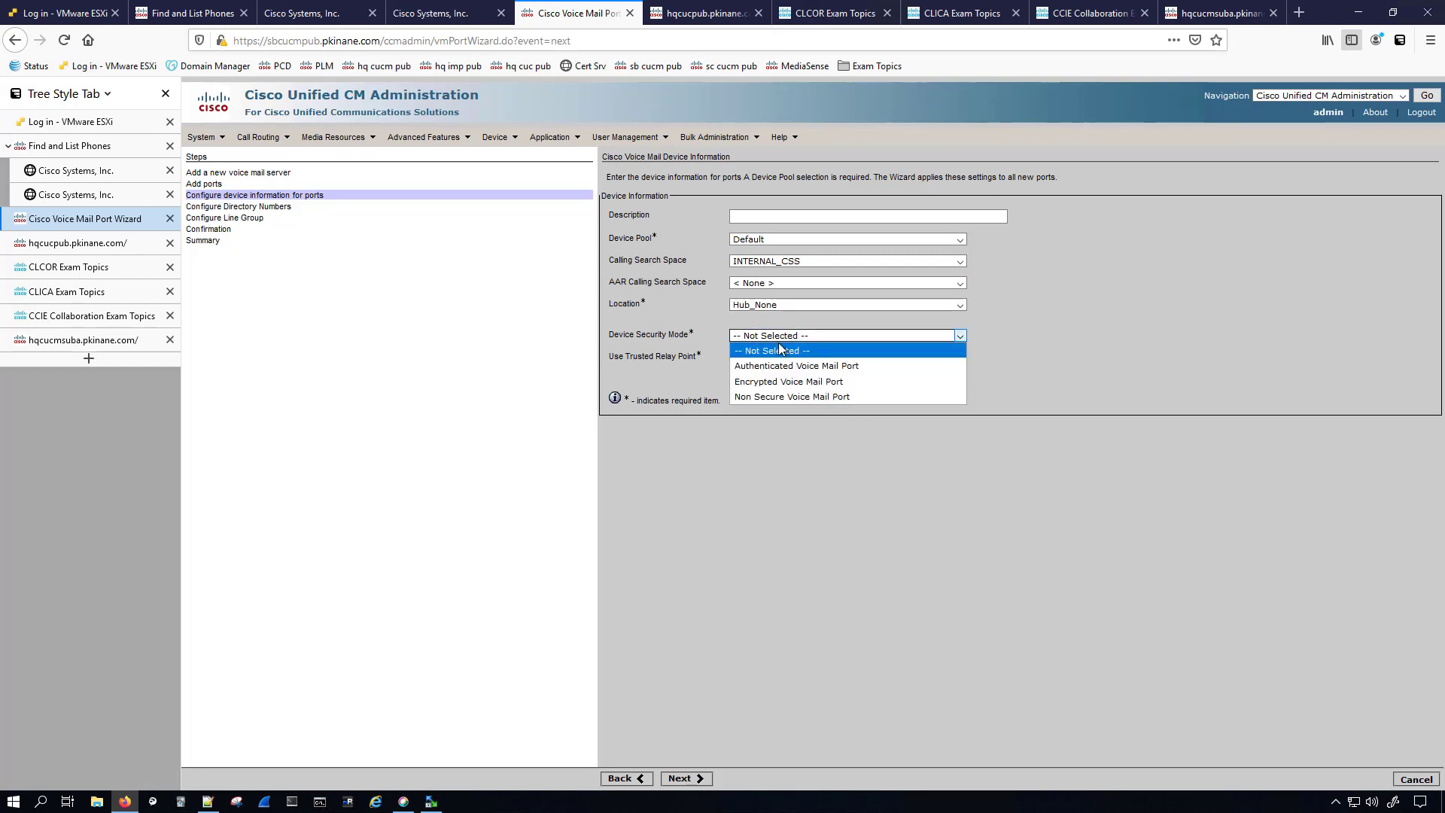
pyautogui.click(775, 397)
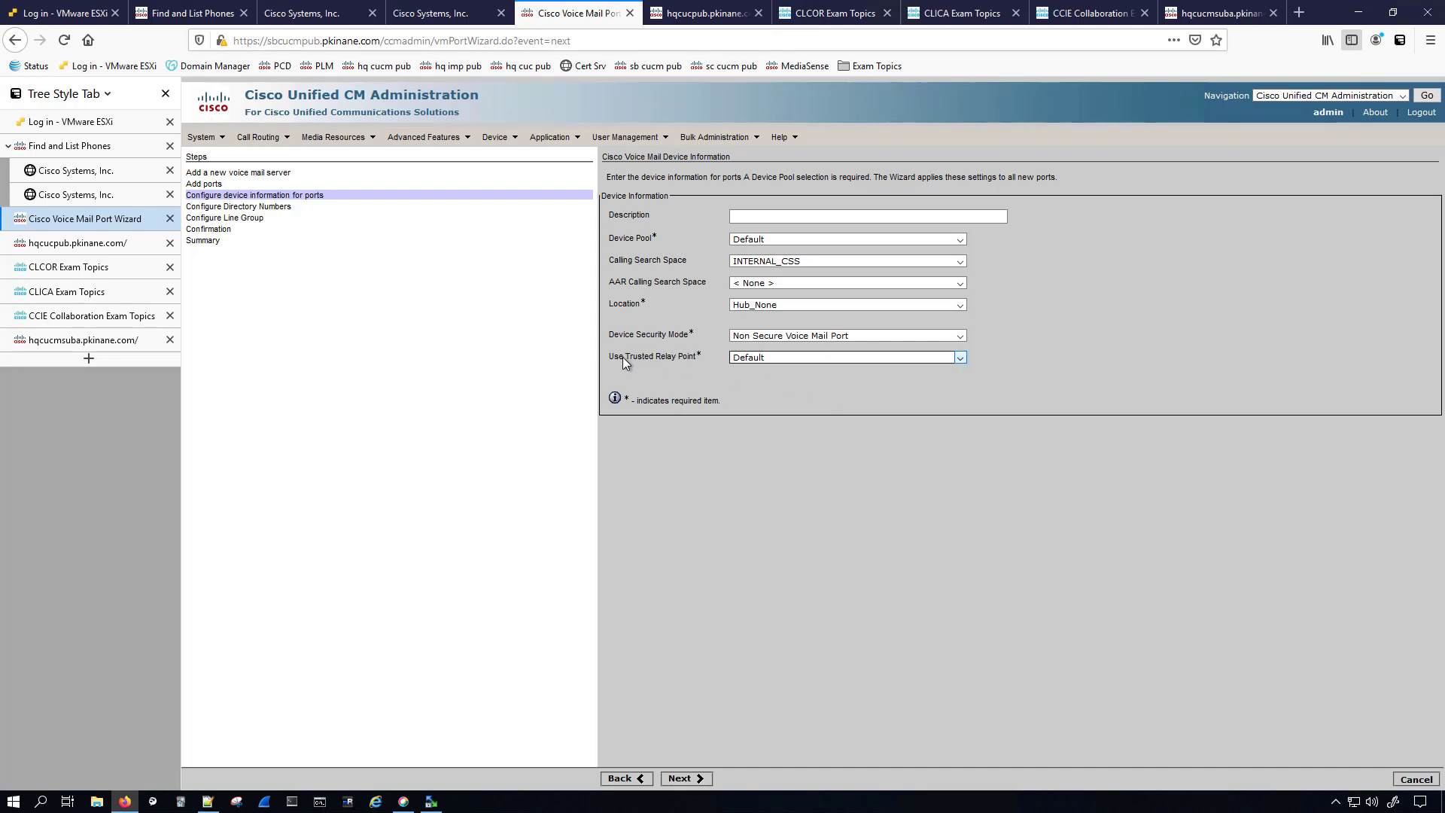
pyautogui.click(682, 779)
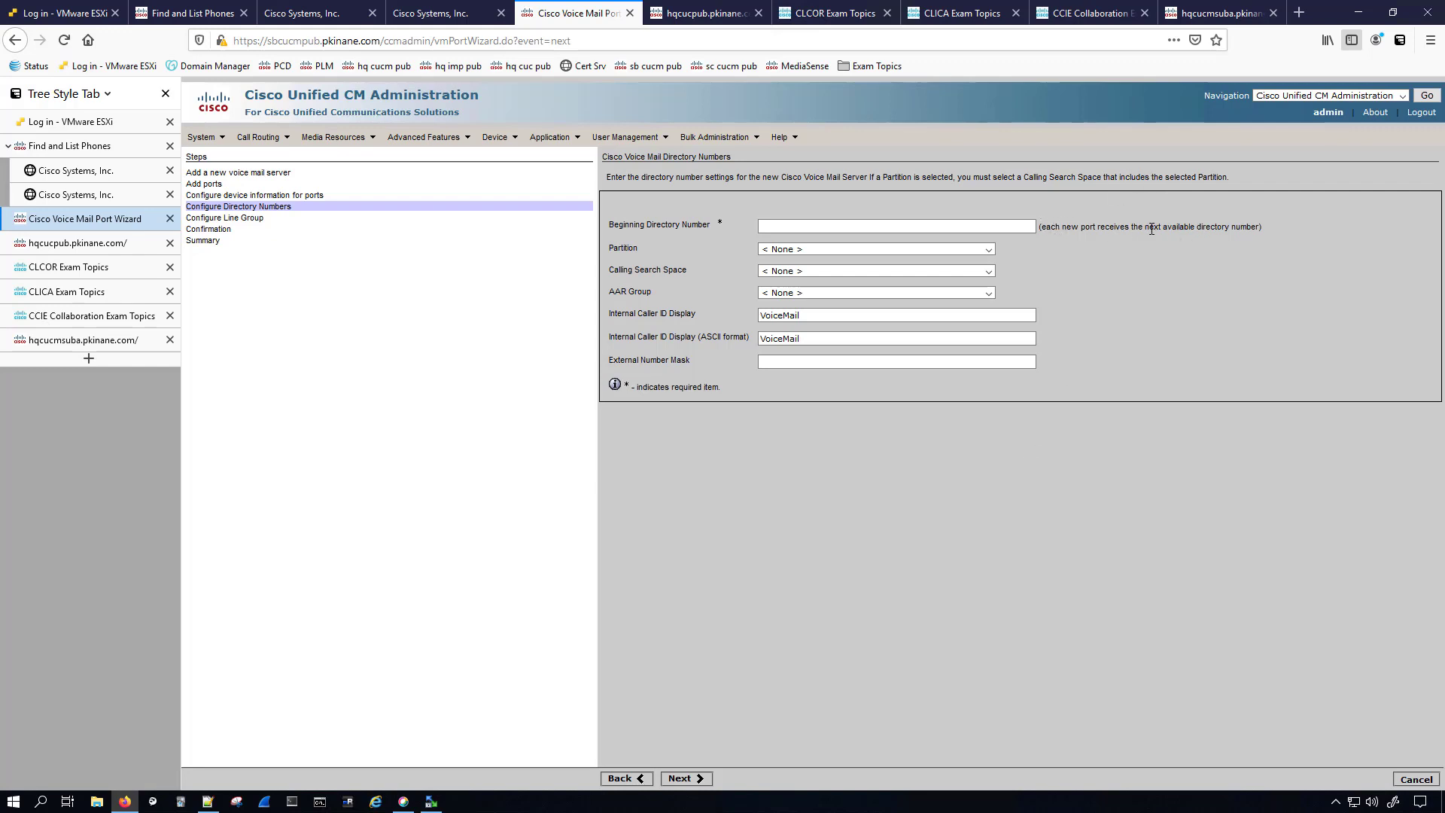
# Step: Start directory numbers at 4001 in partition INTERNAL_PT with calling search space INTERNAL_CSS
pyautogui.moveTo(1041, 226); pyautogui.dragTo(1213, 232)
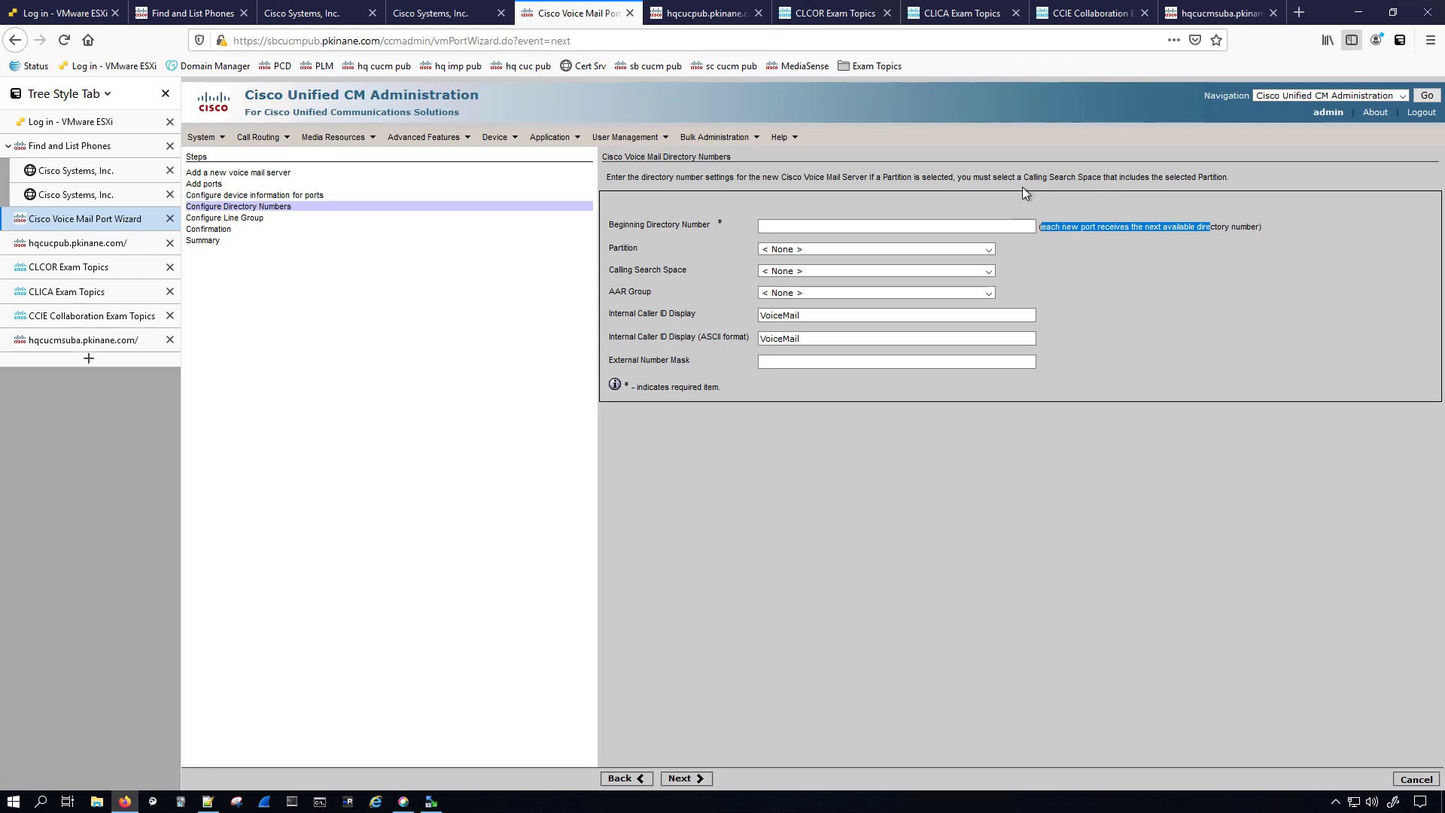
pyautogui.click(815, 224)
pyautogui.write('4001')
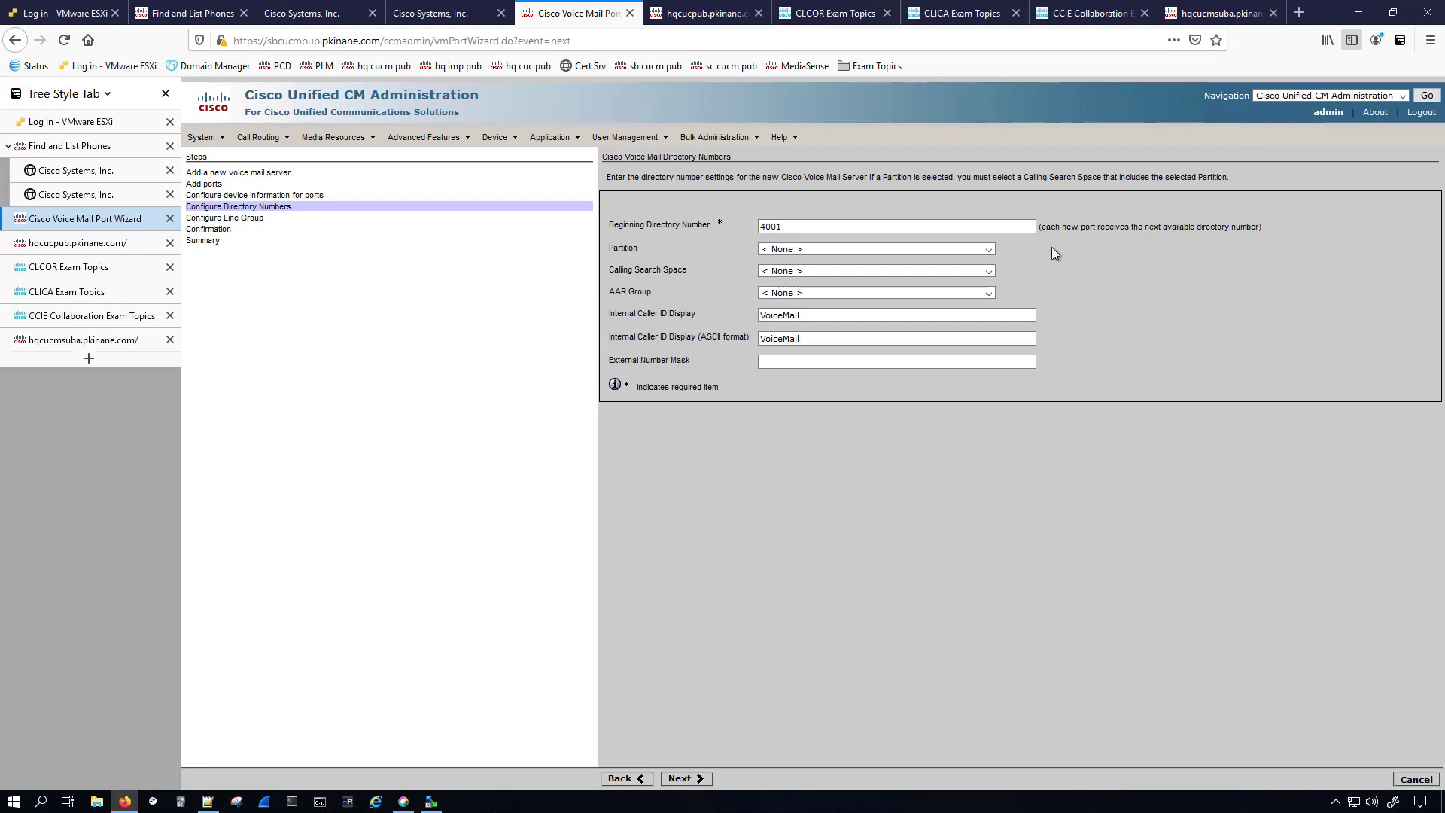
pyautogui.click(797, 225)
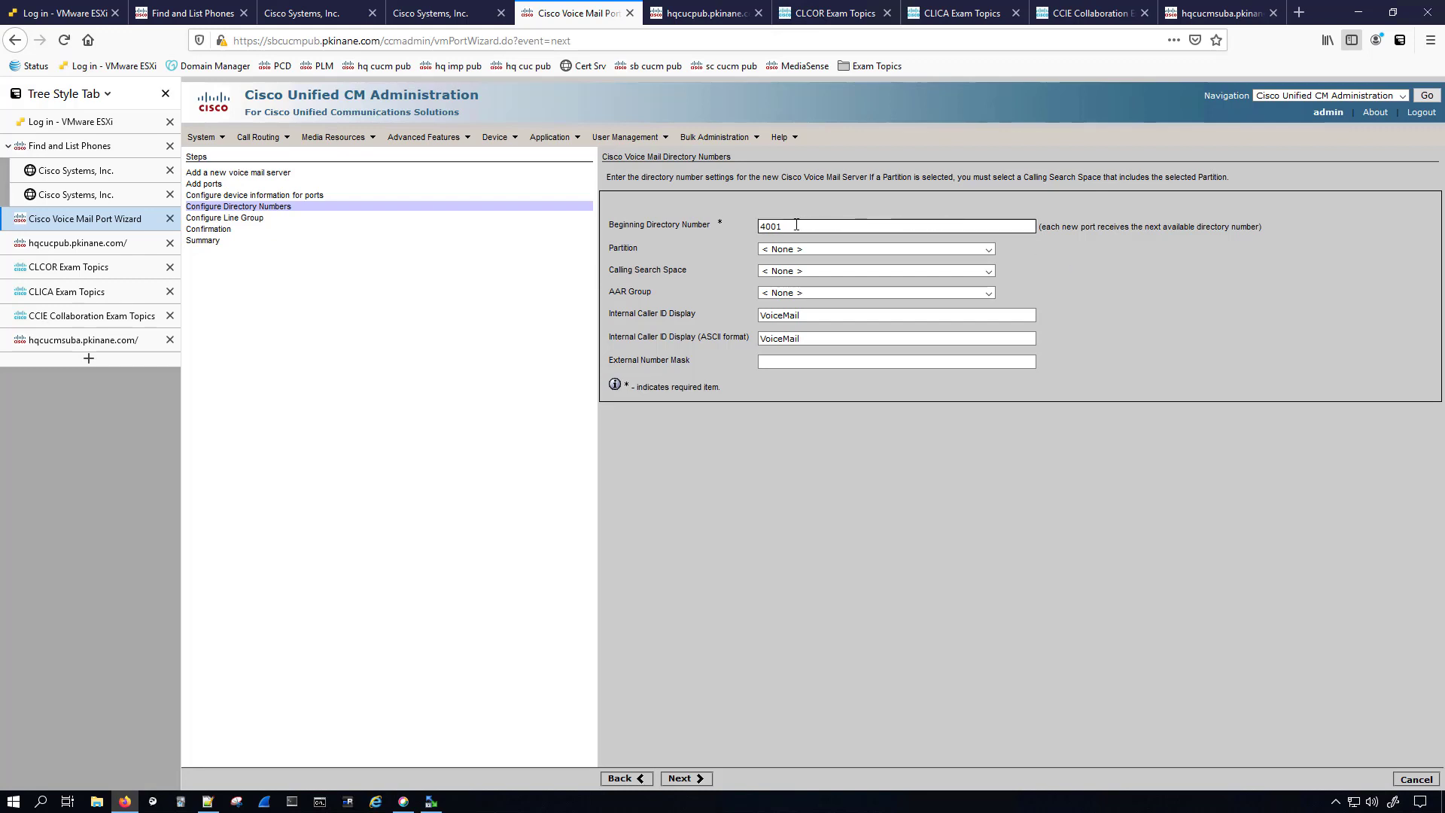
pyautogui.doubleClick(797, 225)
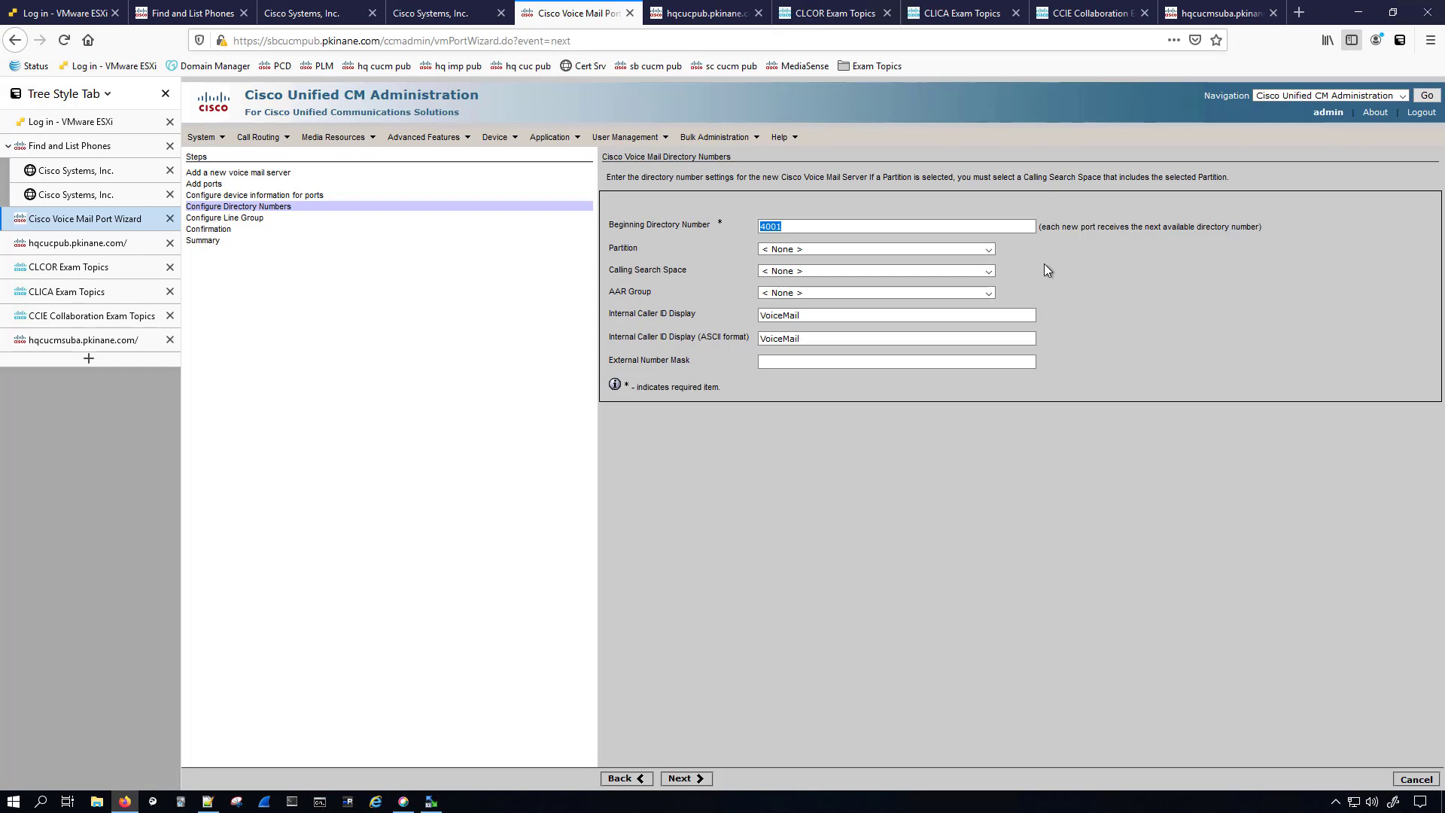
pyautogui.click(990, 250)
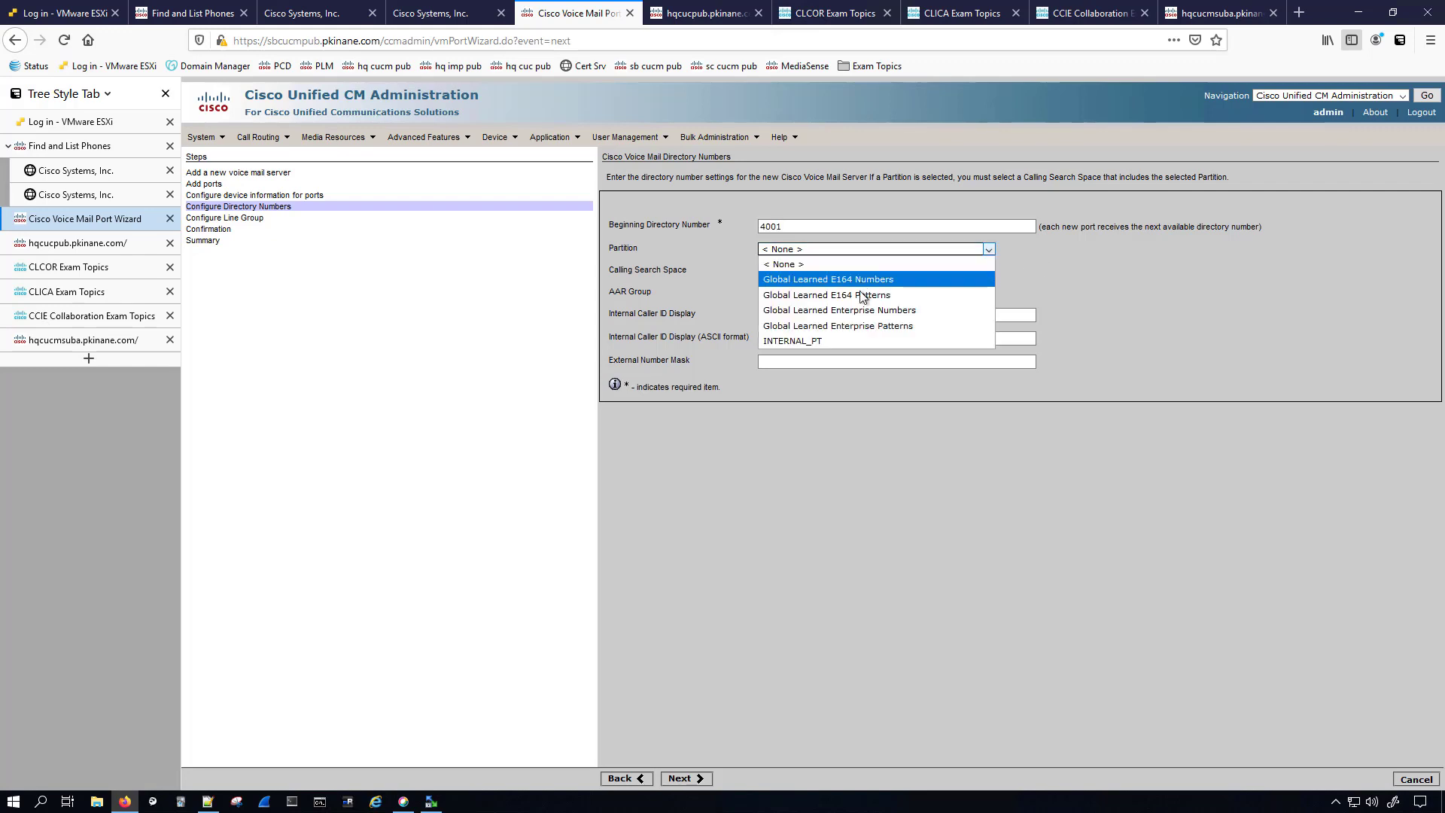
pyautogui.click(833, 343)
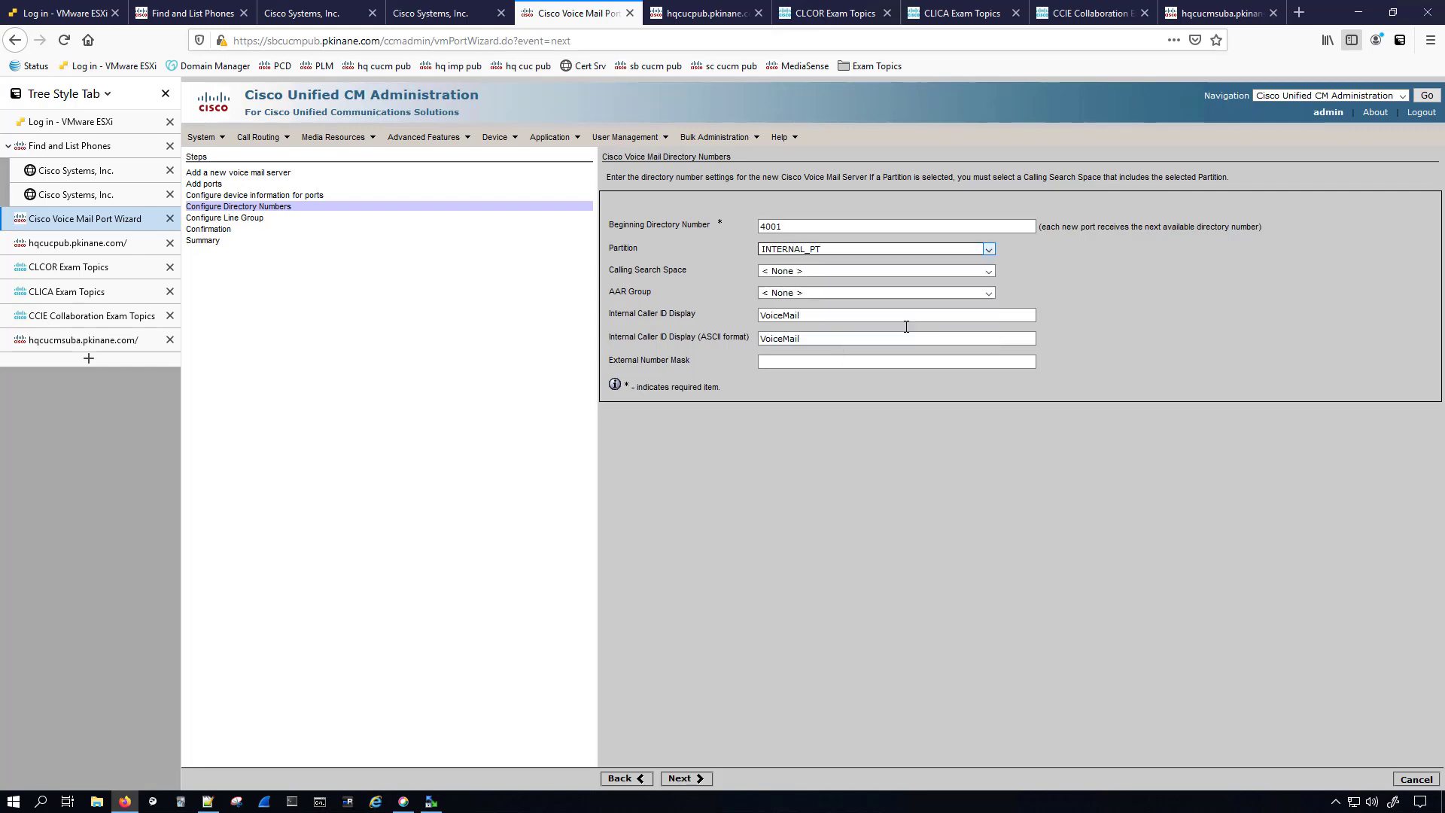
pyautogui.click(842, 270)
pyautogui.click(828, 300)
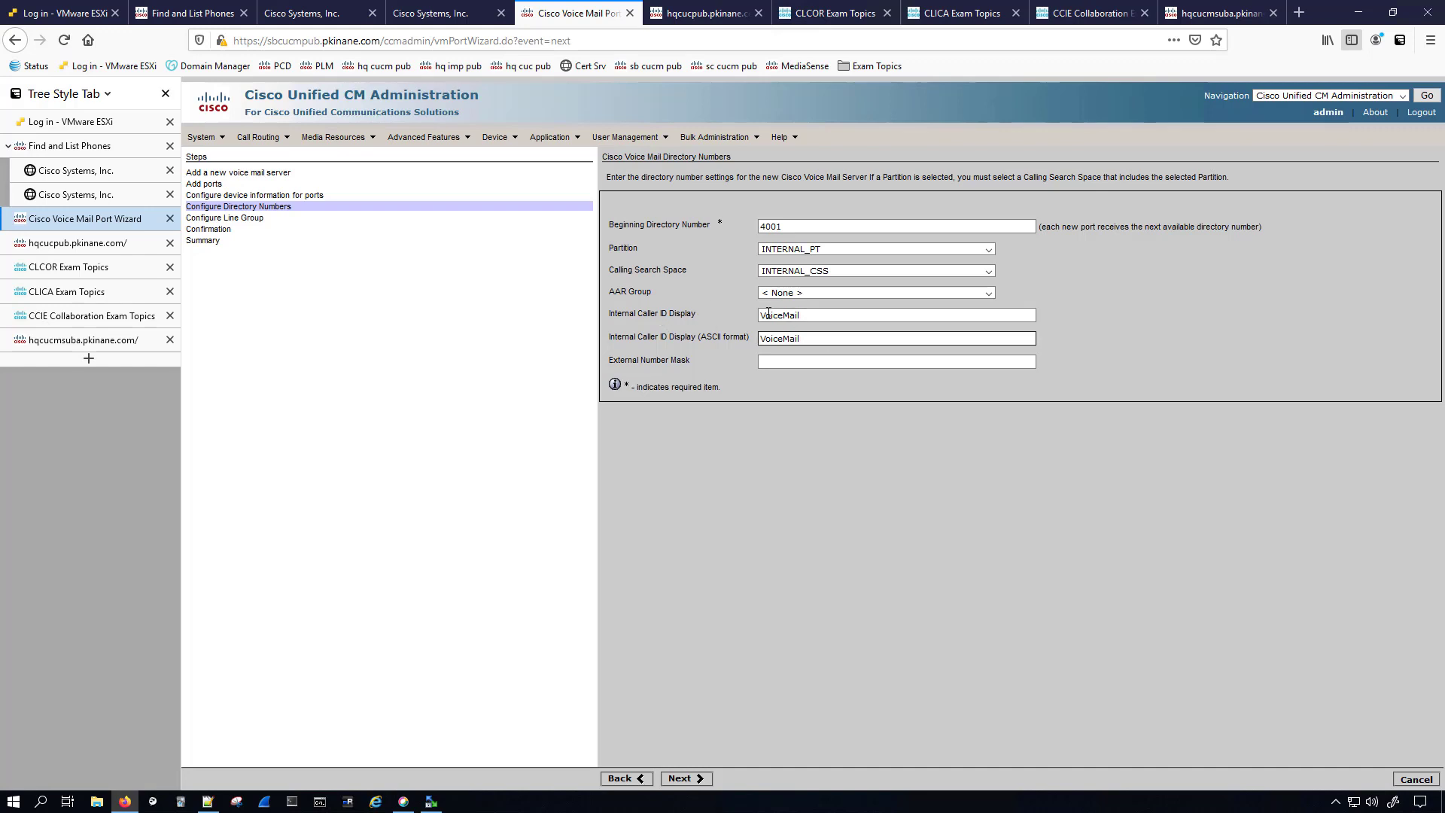
pyautogui.click(697, 780)
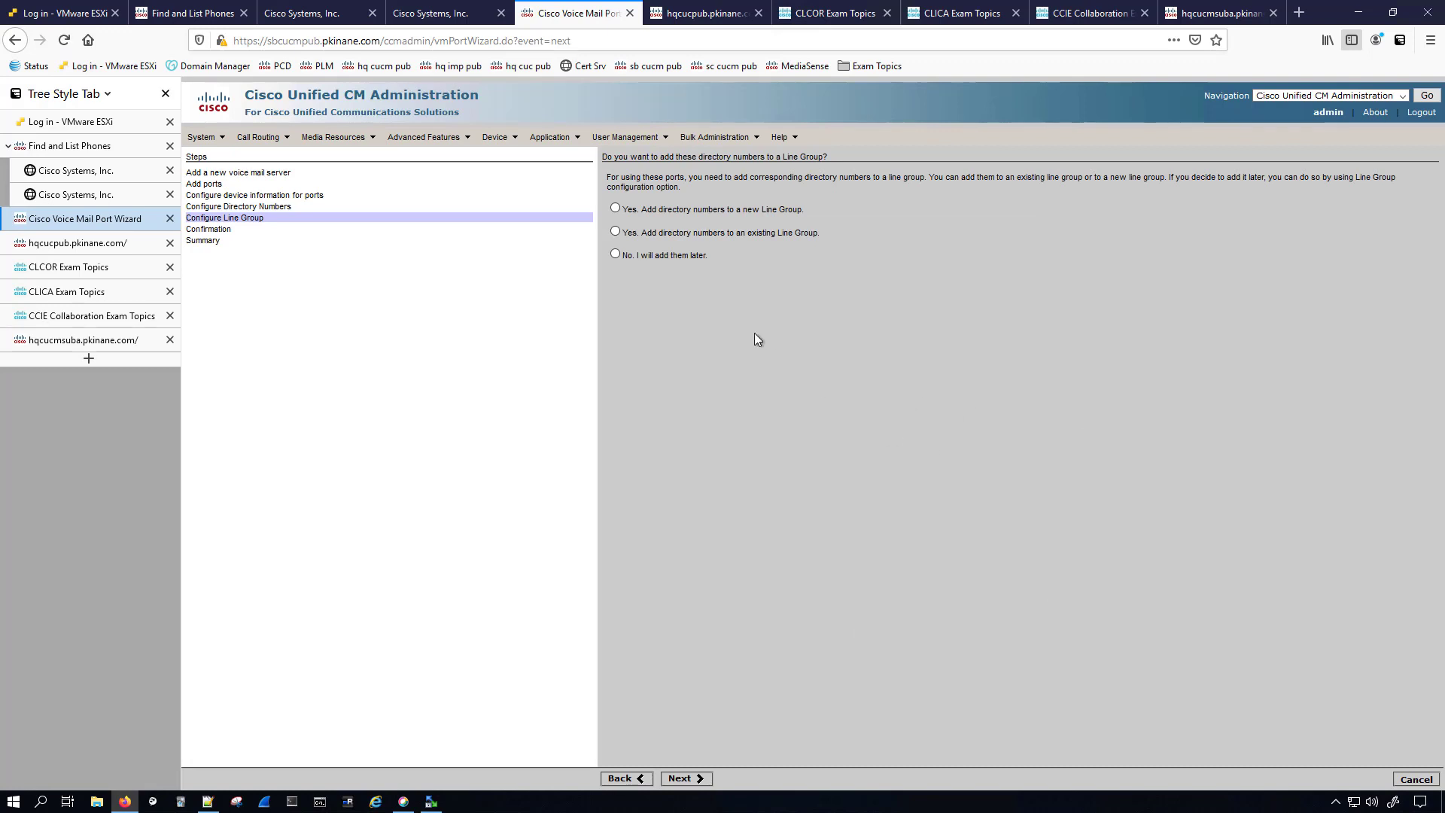
# Step: Put numbers 4001–4002 in a new line group named SCCP_CUC_LG and finish the wizard
pyautogui.moveTo(654, 209); pyautogui.dragTo(642, 260)
pyautogui.moveTo(847, 208); pyautogui.dragTo(652, 210)
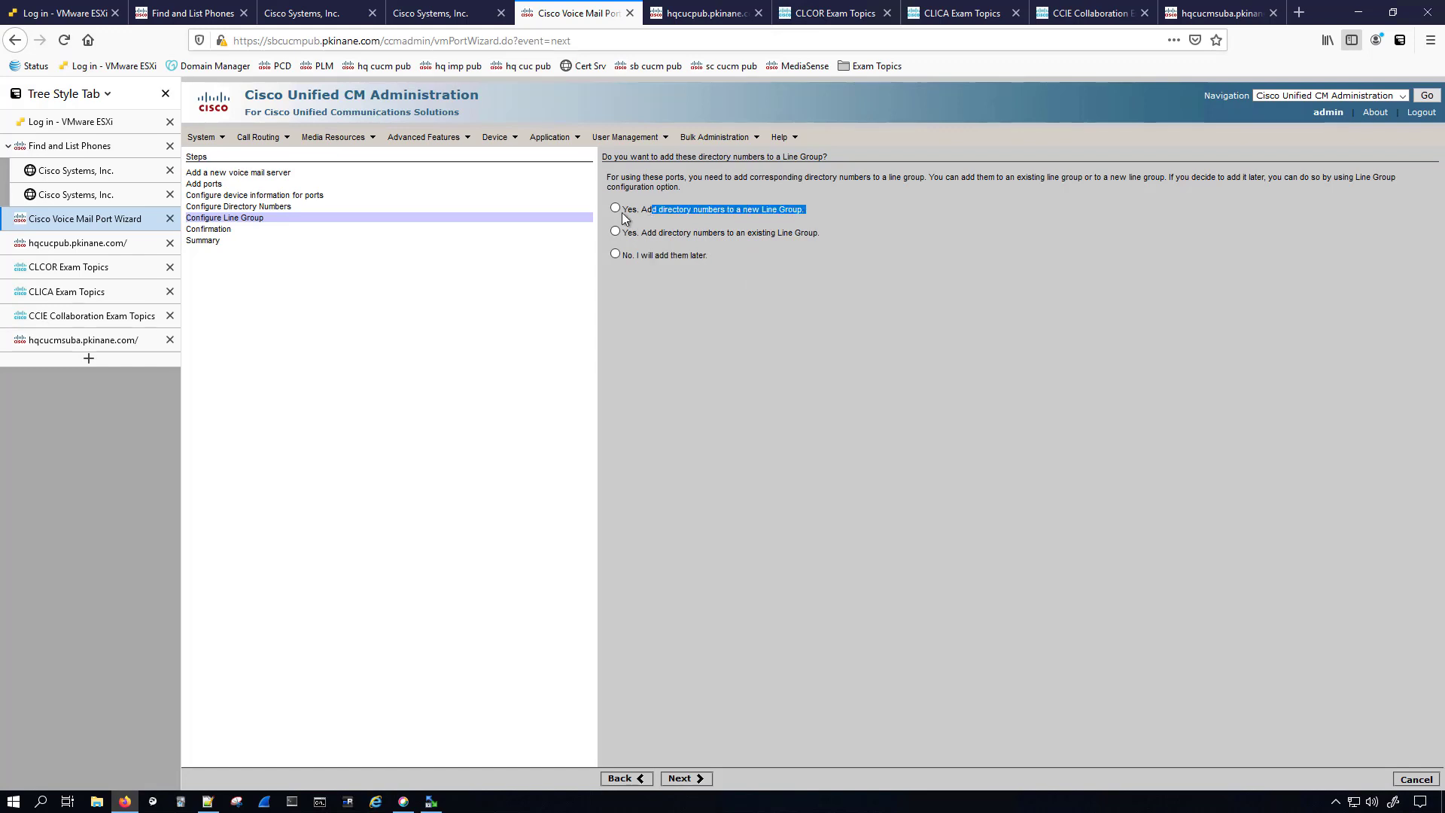
pyautogui.click(615, 208)
pyautogui.click(685, 778)
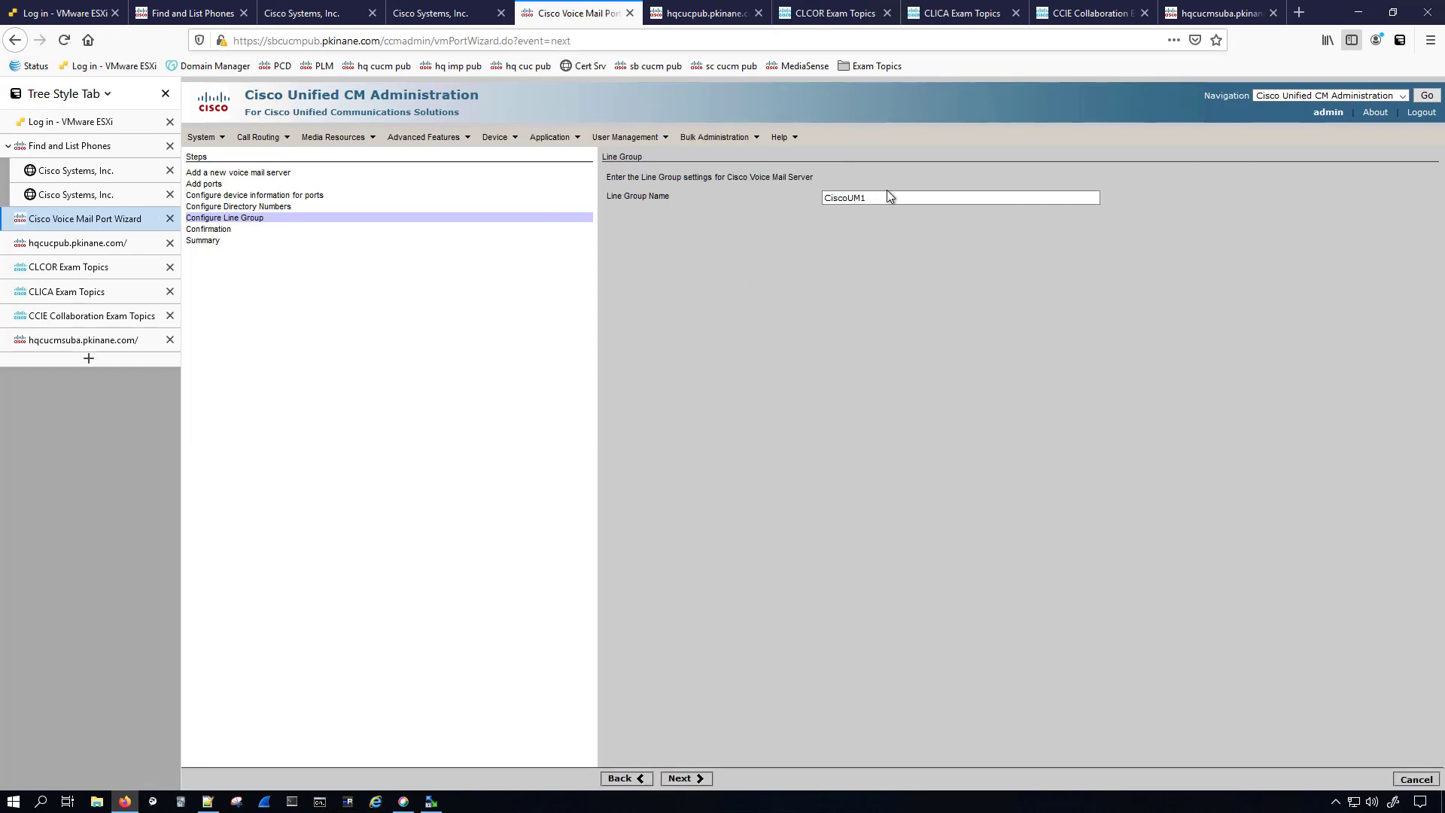
pyautogui.moveTo(888, 197); pyautogui.dragTo(785, 200)
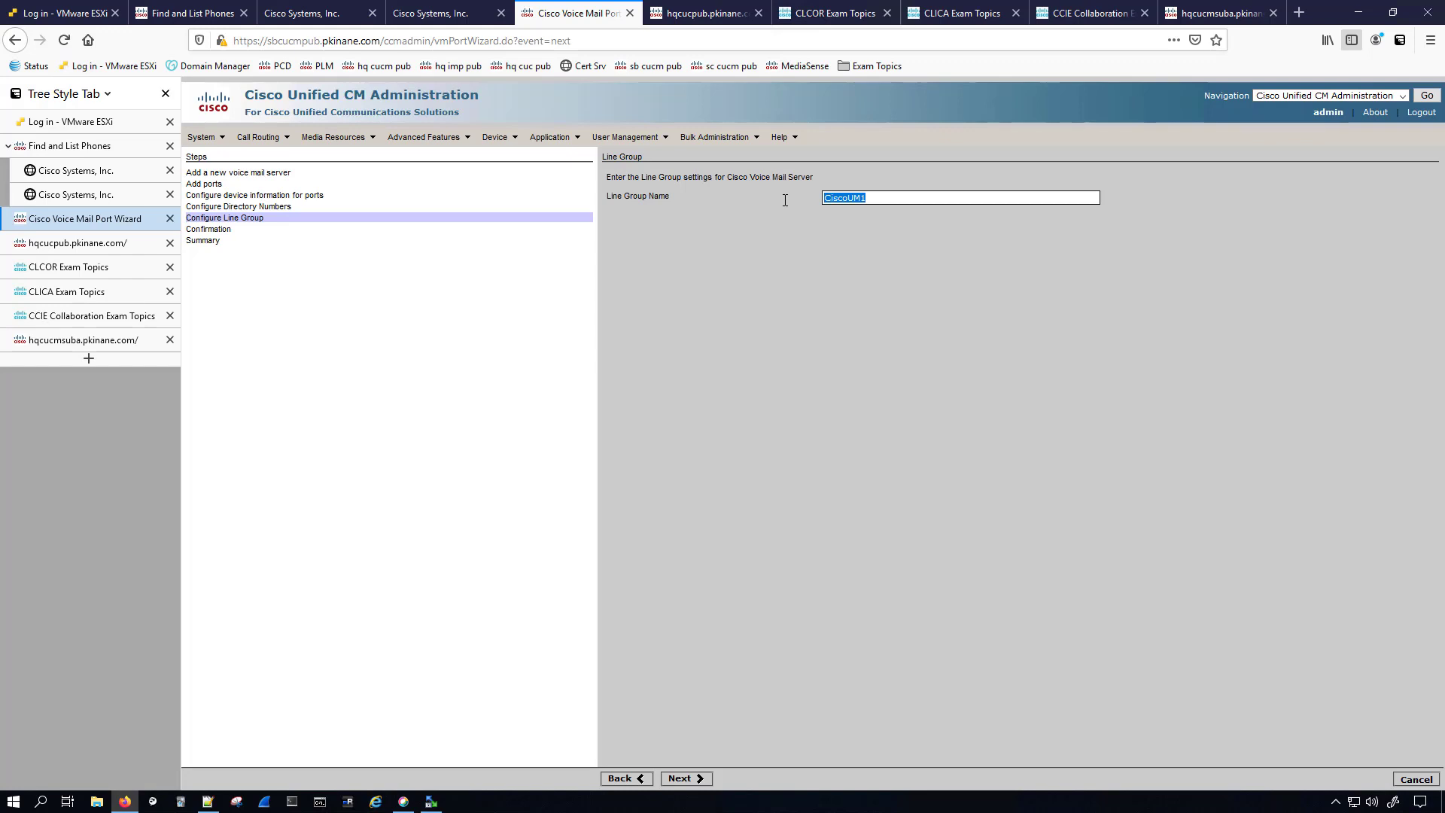
pyautogui.write('S')
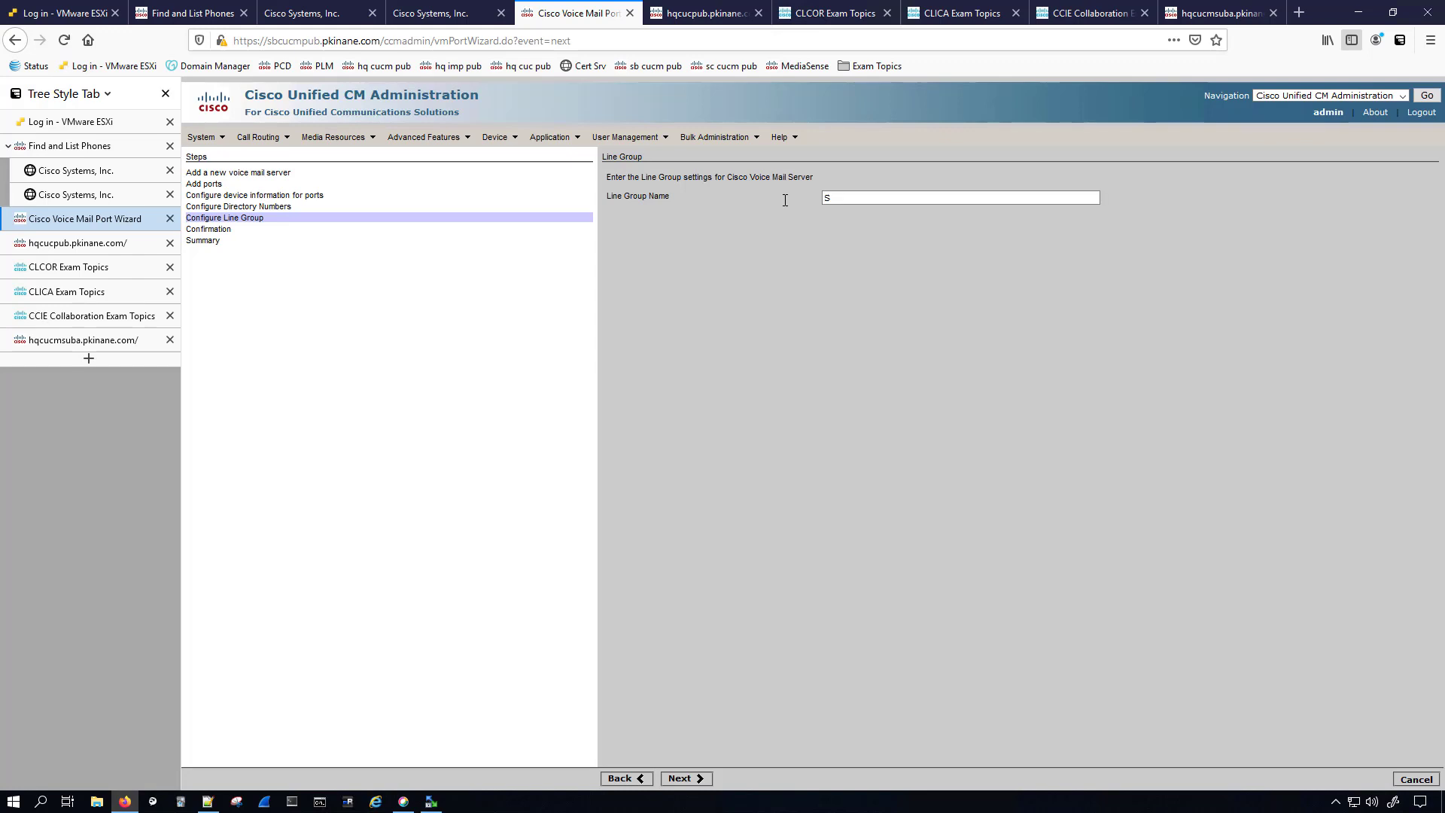
pyautogui.write('CCP_CUC_LG')
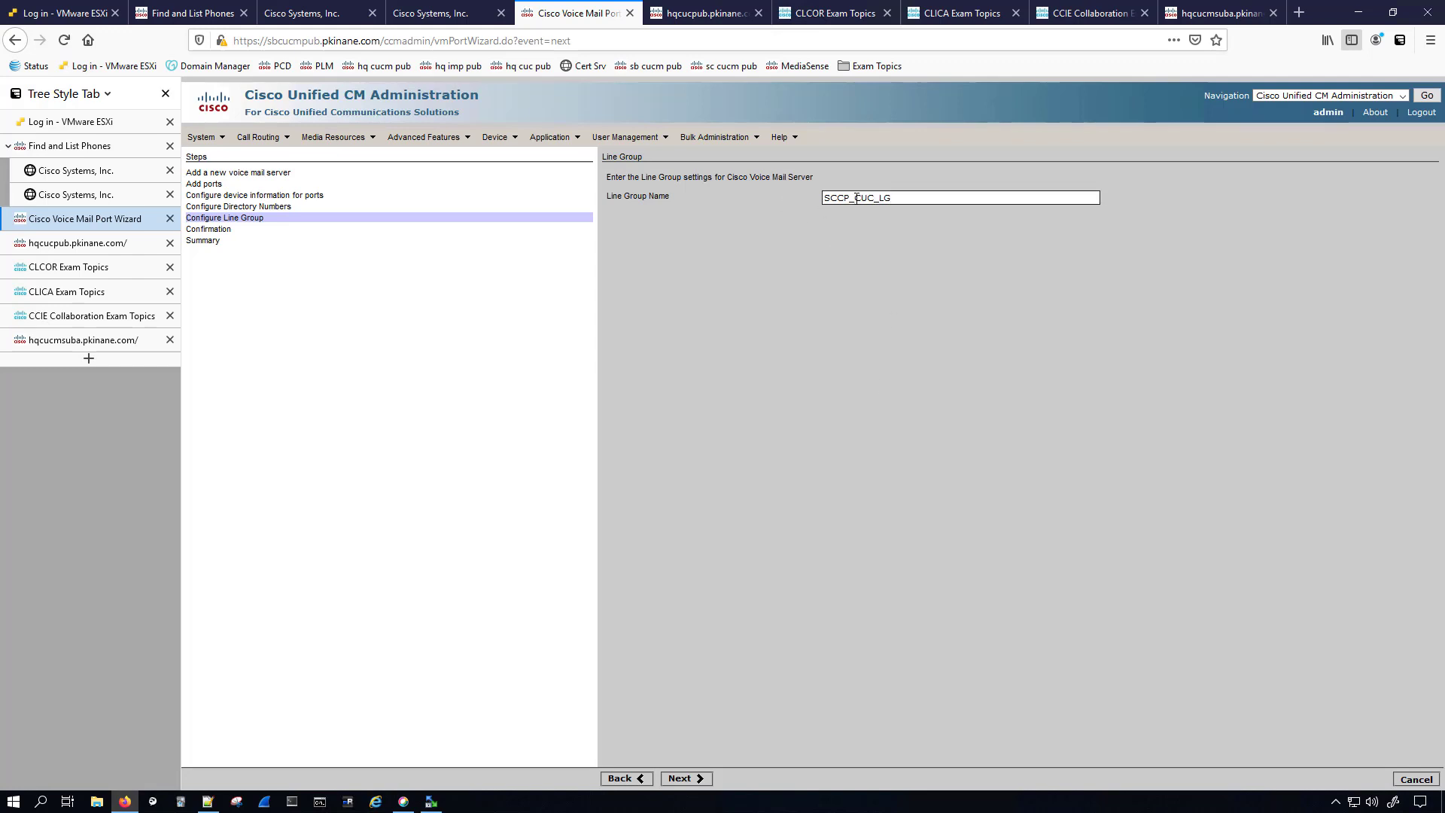
pyautogui.click(693, 779)
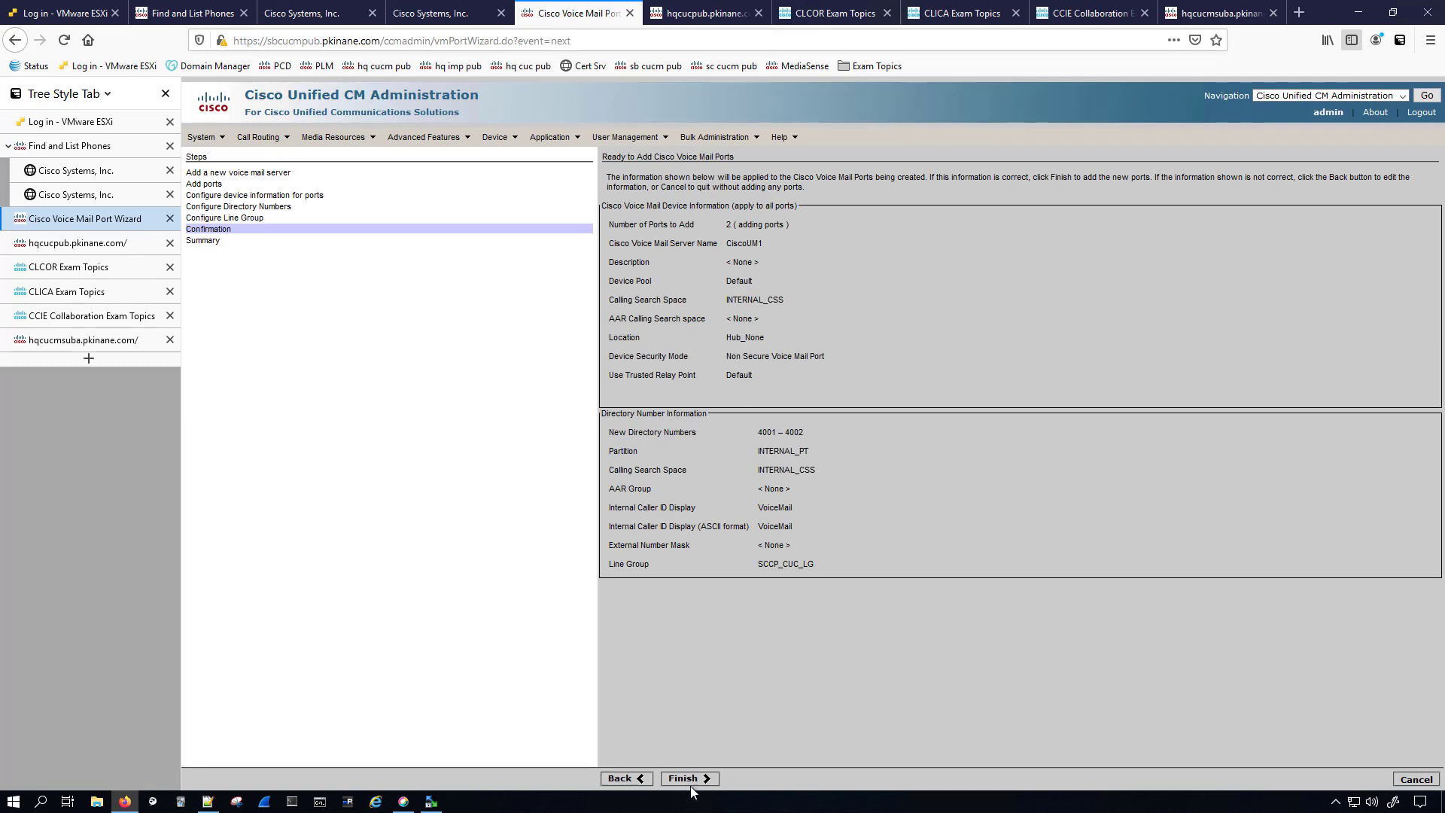
pyautogui.click(698, 780)
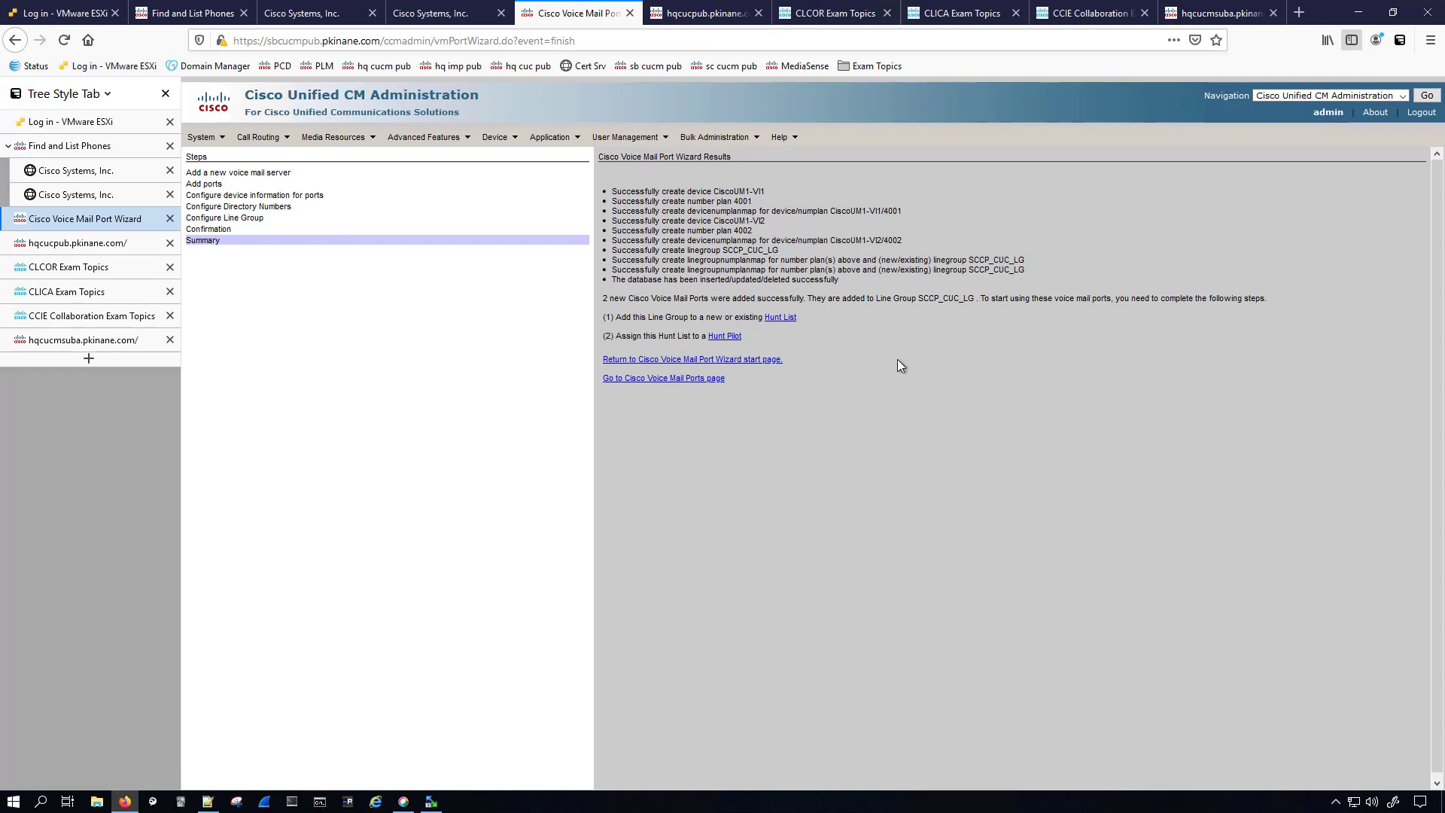
pyautogui.moveTo(603, 298); pyautogui.dragTo(836, 299)
pyautogui.click(837, 299)
pyautogui.doubleClick(939, 298)
pyautogui.moveTo(996, 298); pyautogui.dragTo(1145, 294)
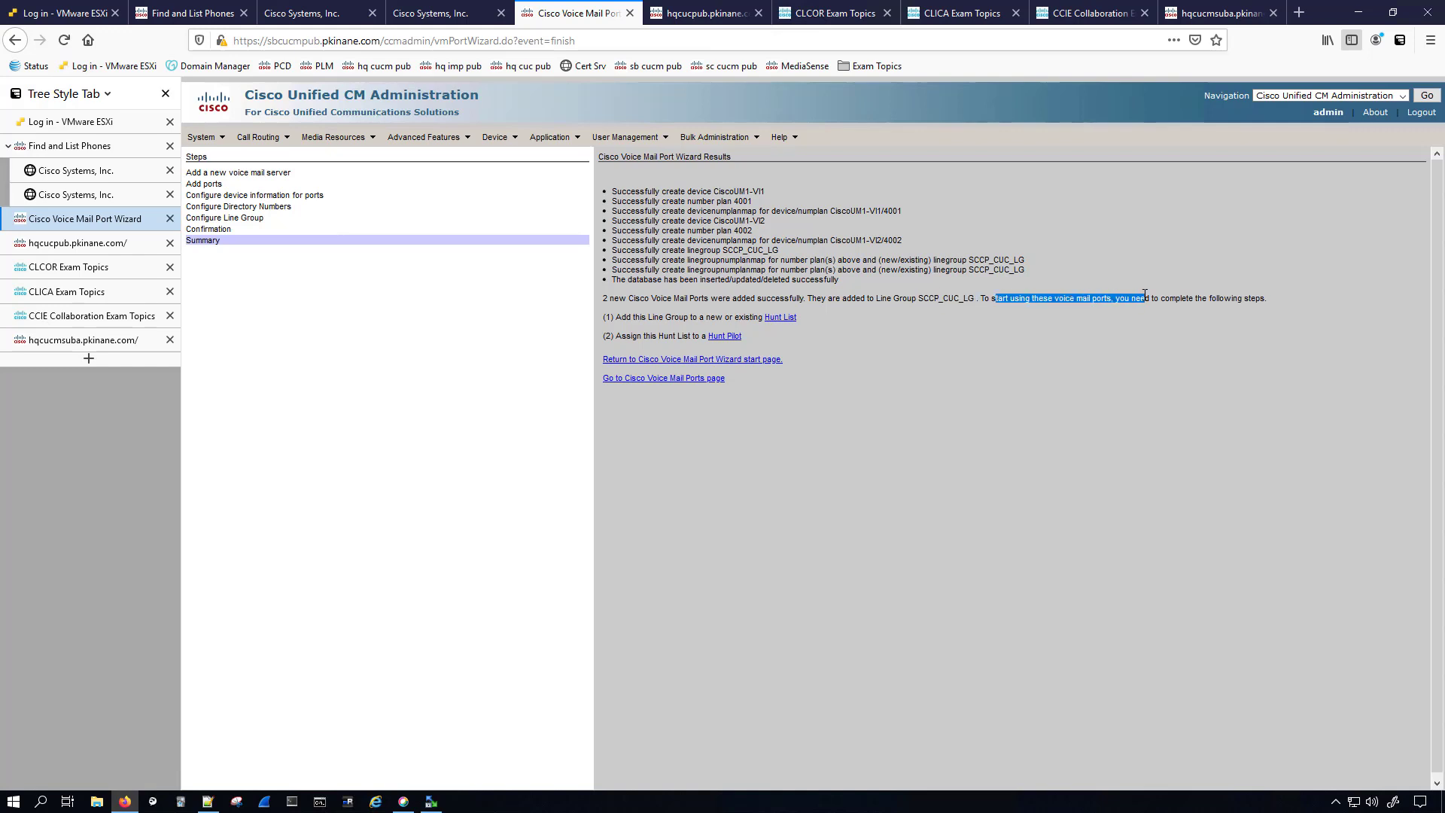
pyautogui.click(995, 336)
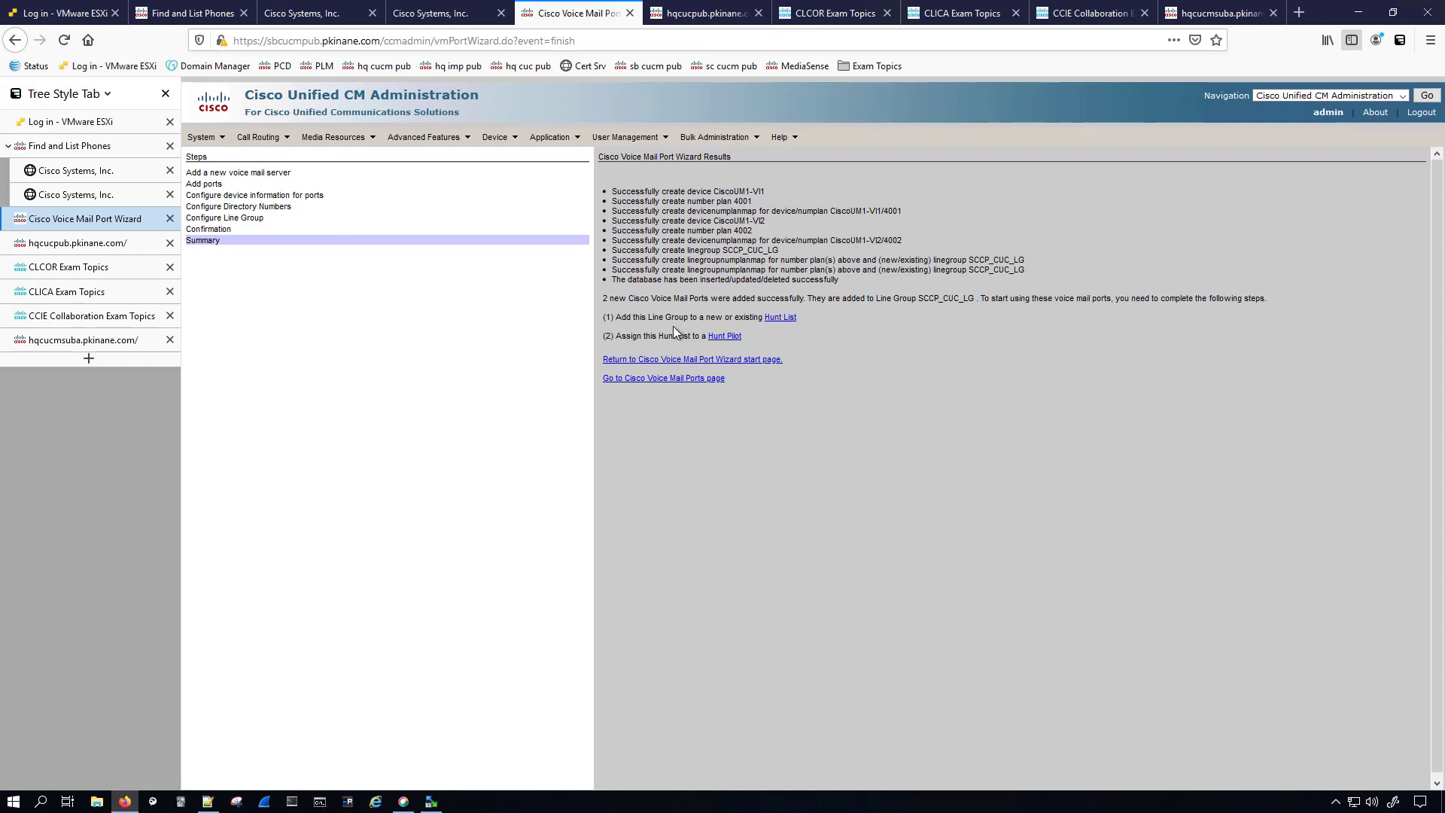
pyautogui.moveTo(626, 318); pyautogui.dragTo(723, 319)
pyautogui.moveTo(630, 336); pyautogui.dragTo(691, 336)
pyautogui.click(804, 335)
# Step: Create hunt list SCCP_CUC_HL with the Default Unified CM group, enabled for voice mail usage
pyautogui.click(780, 317)
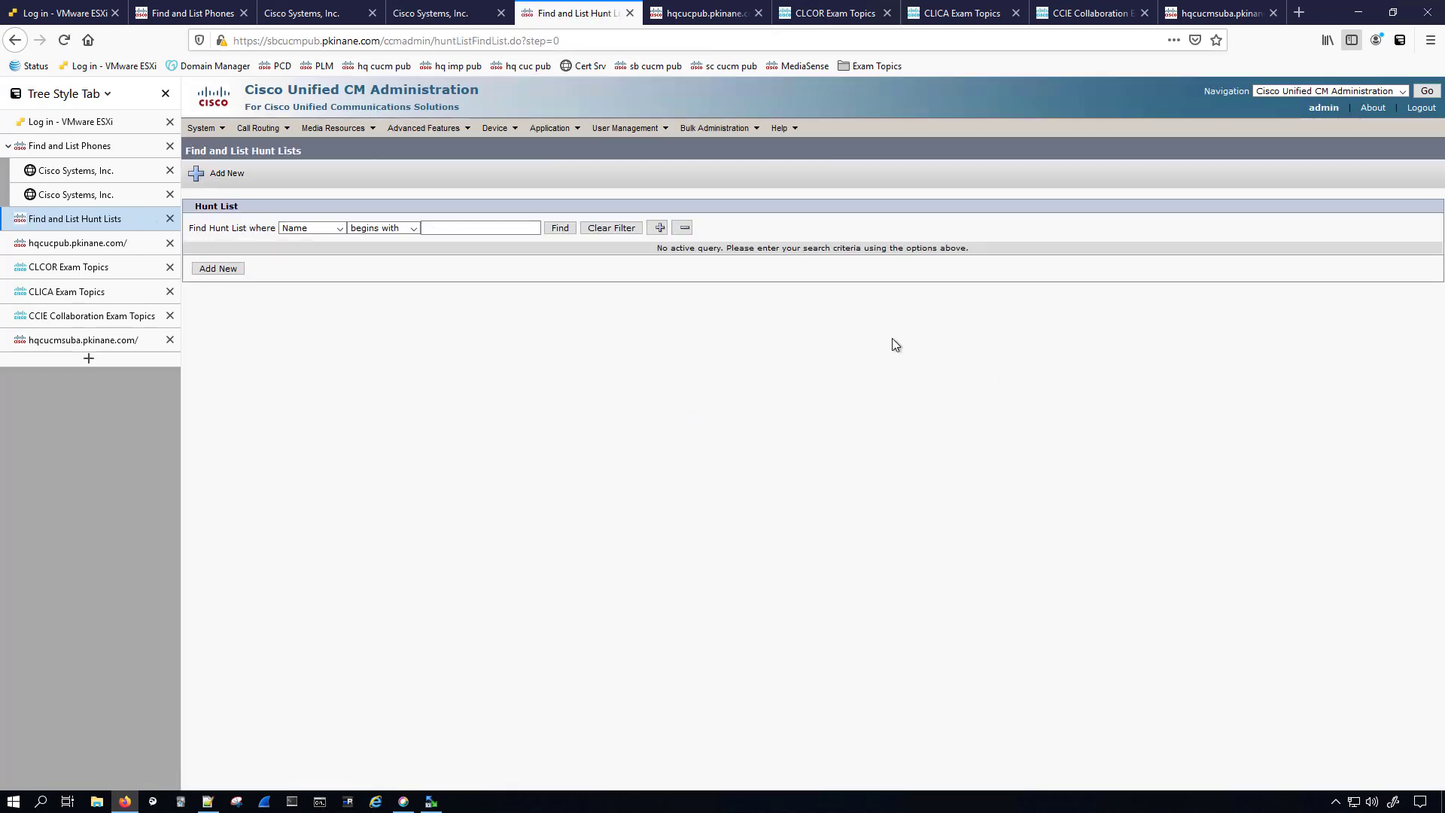
pyautogui.click(559, 228)
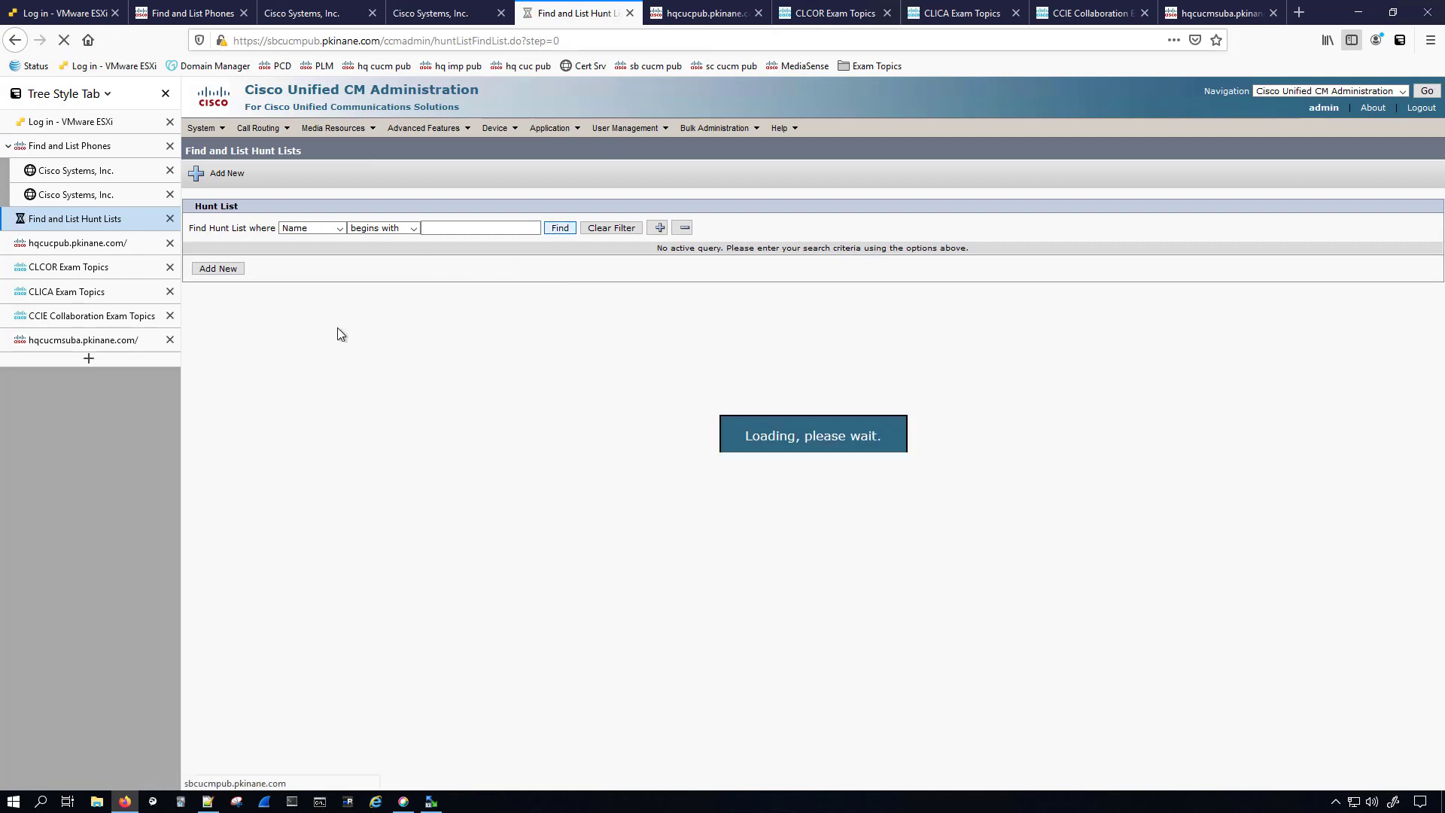
pyautogui.click(218, 321)
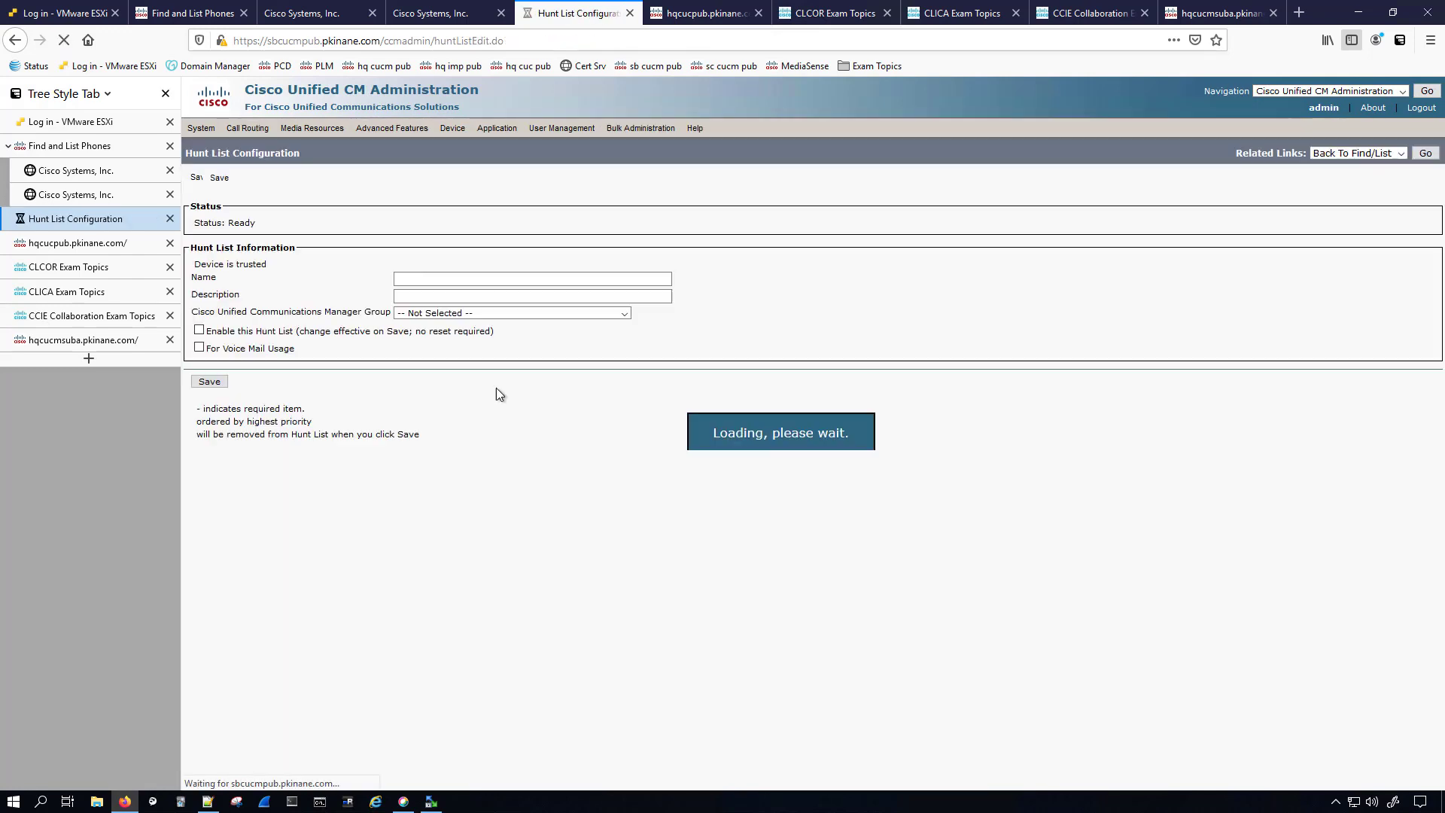
pyautogui.click(425, 291)
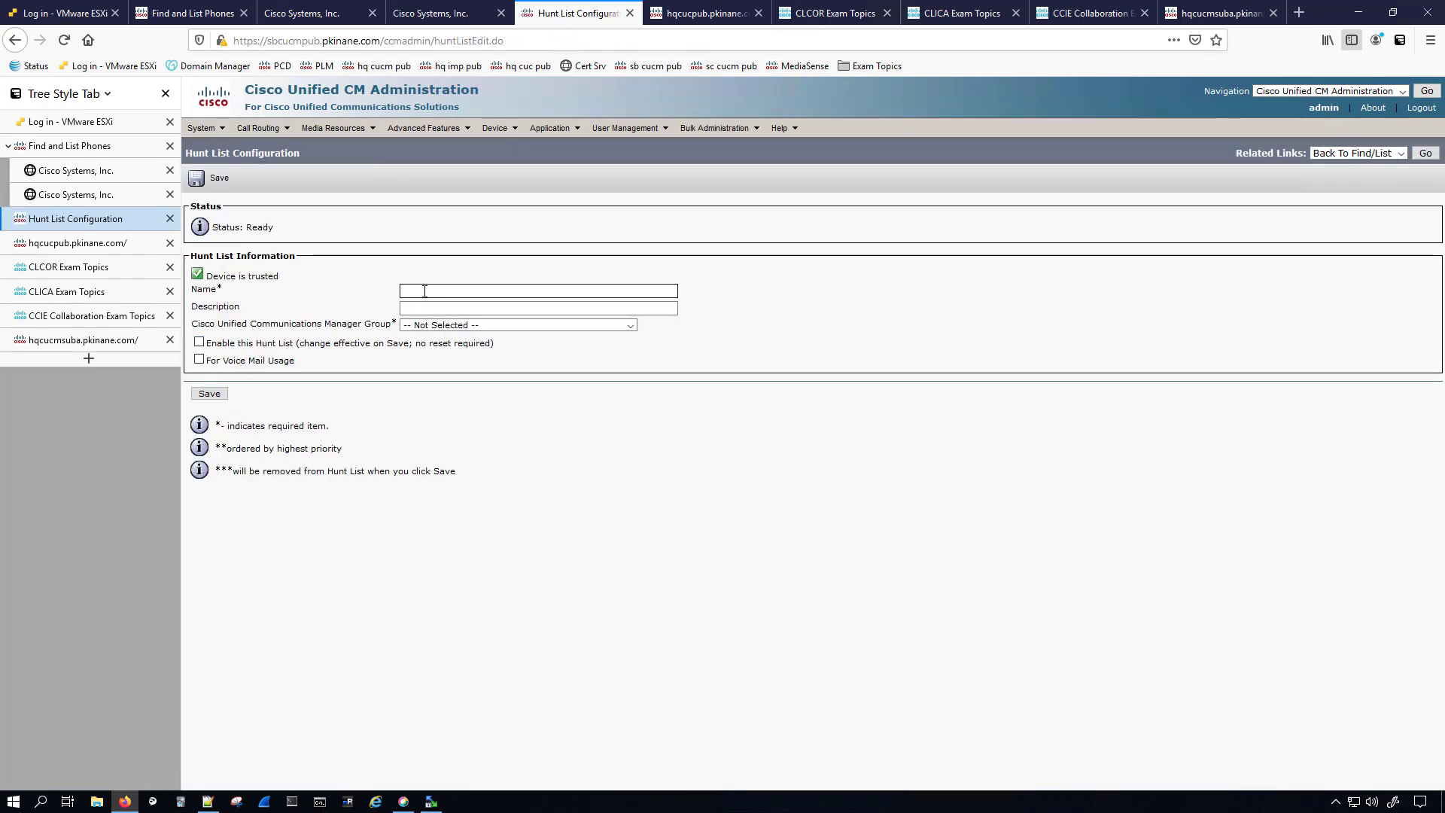
pyautogui.write('SCCP')
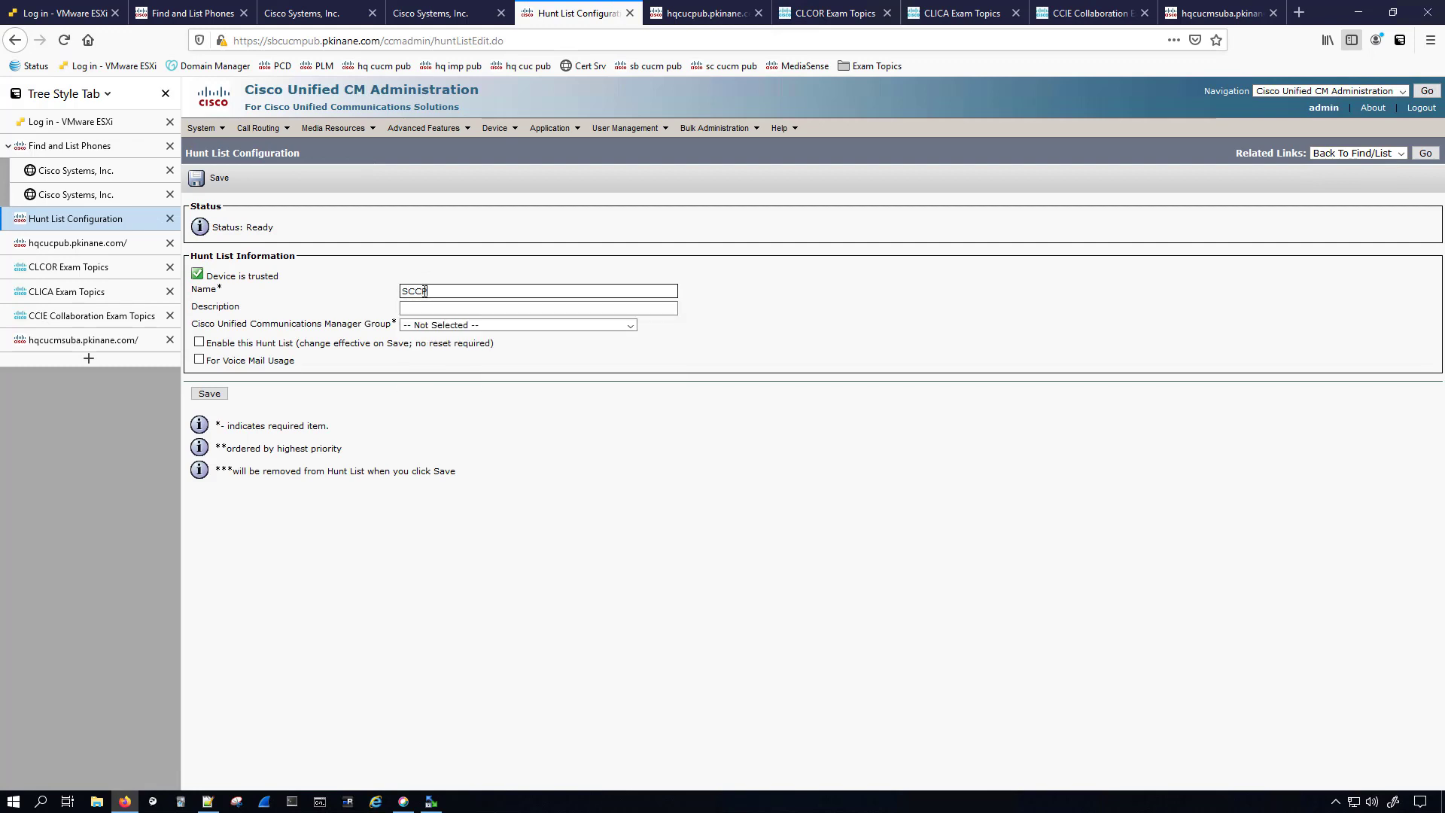
pyautogui.write('_CUC_HL')
pyautogui.click(473, 325)
pyautogui.click(467, 351)
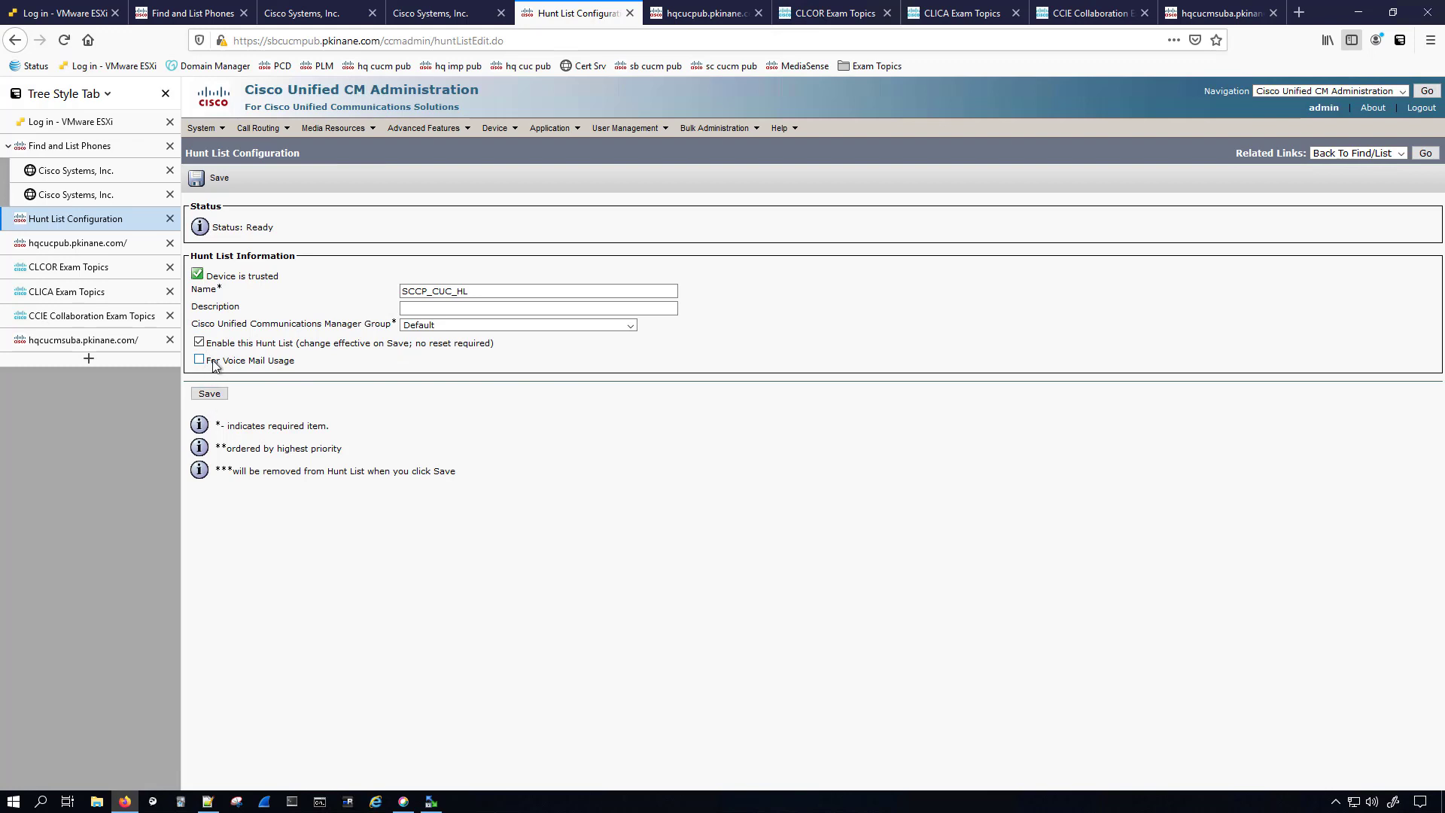
pyautogui.moveTo(314, 363); pyautogui.dragTo(216, 364)
pyautogui.click(199, 360)
pyautogui.click(211, 396)
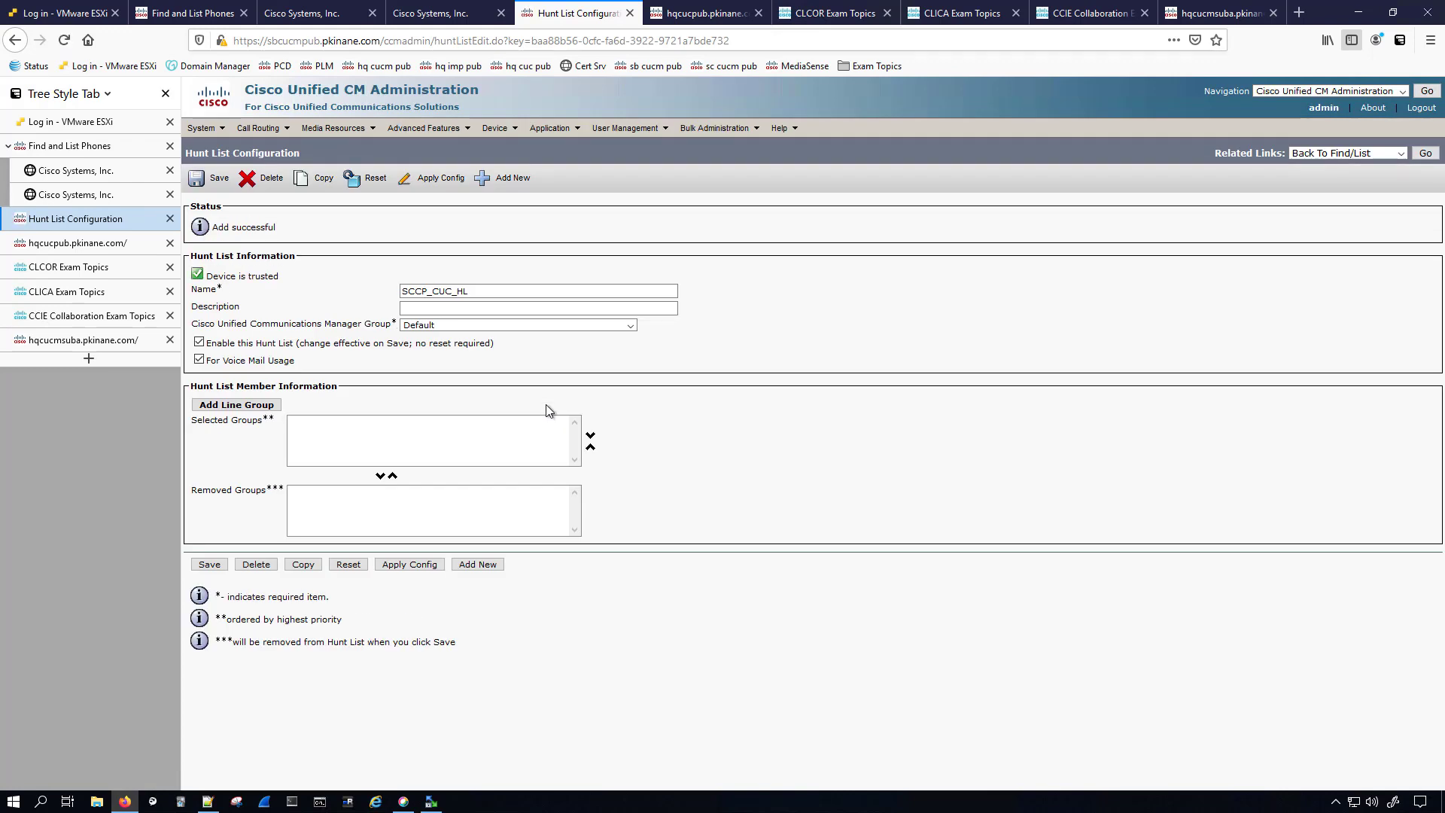
# Step: Add line group SCCP_CUC_LG as a member of the hunt list and save
pyautogui.click(274, 408)
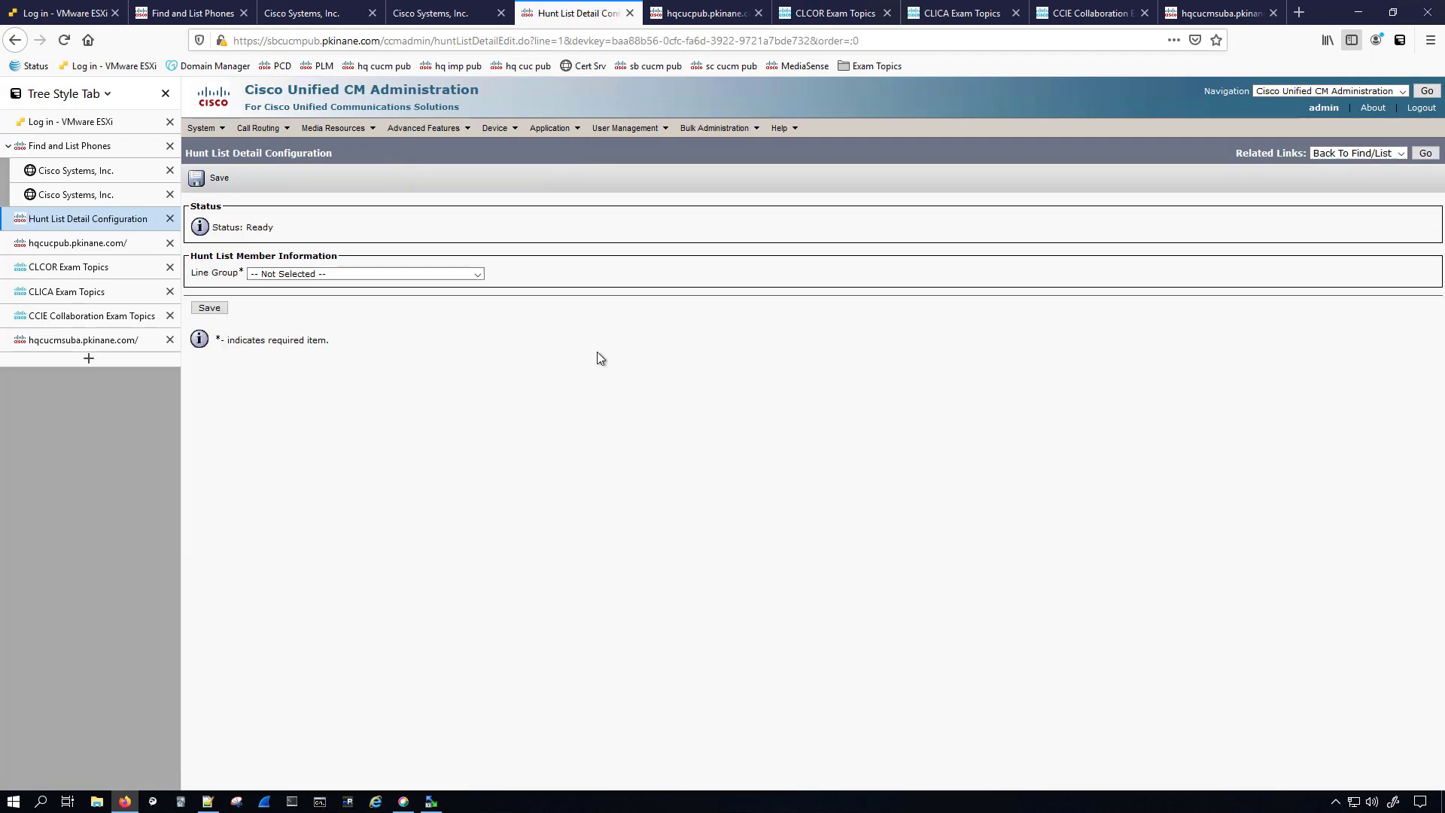
pyautogui.click(323, 274)
pyautogui.click(286, 305)
pyautogui.click(209, 307)
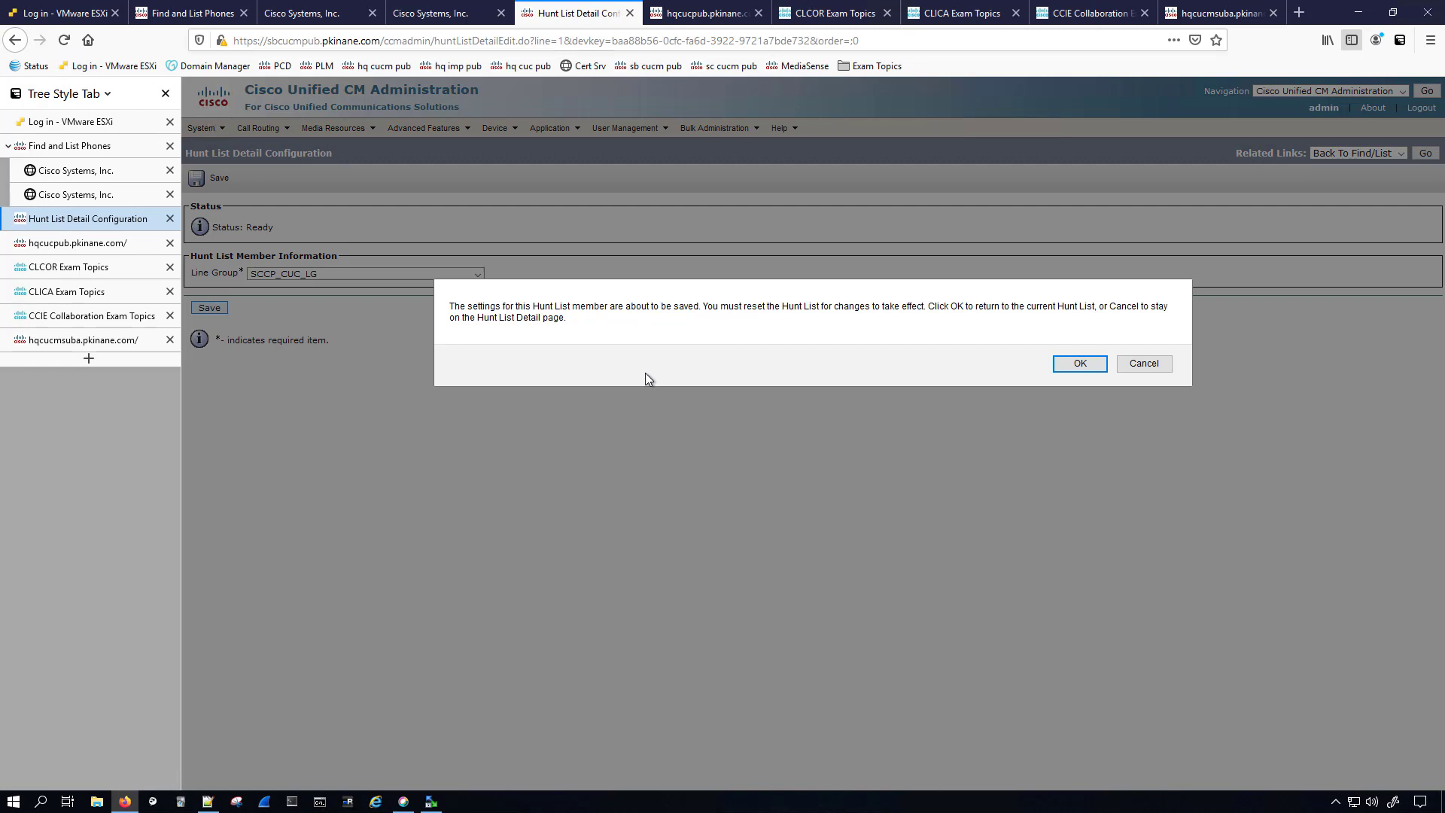
pyautogui.click(1100, 363)
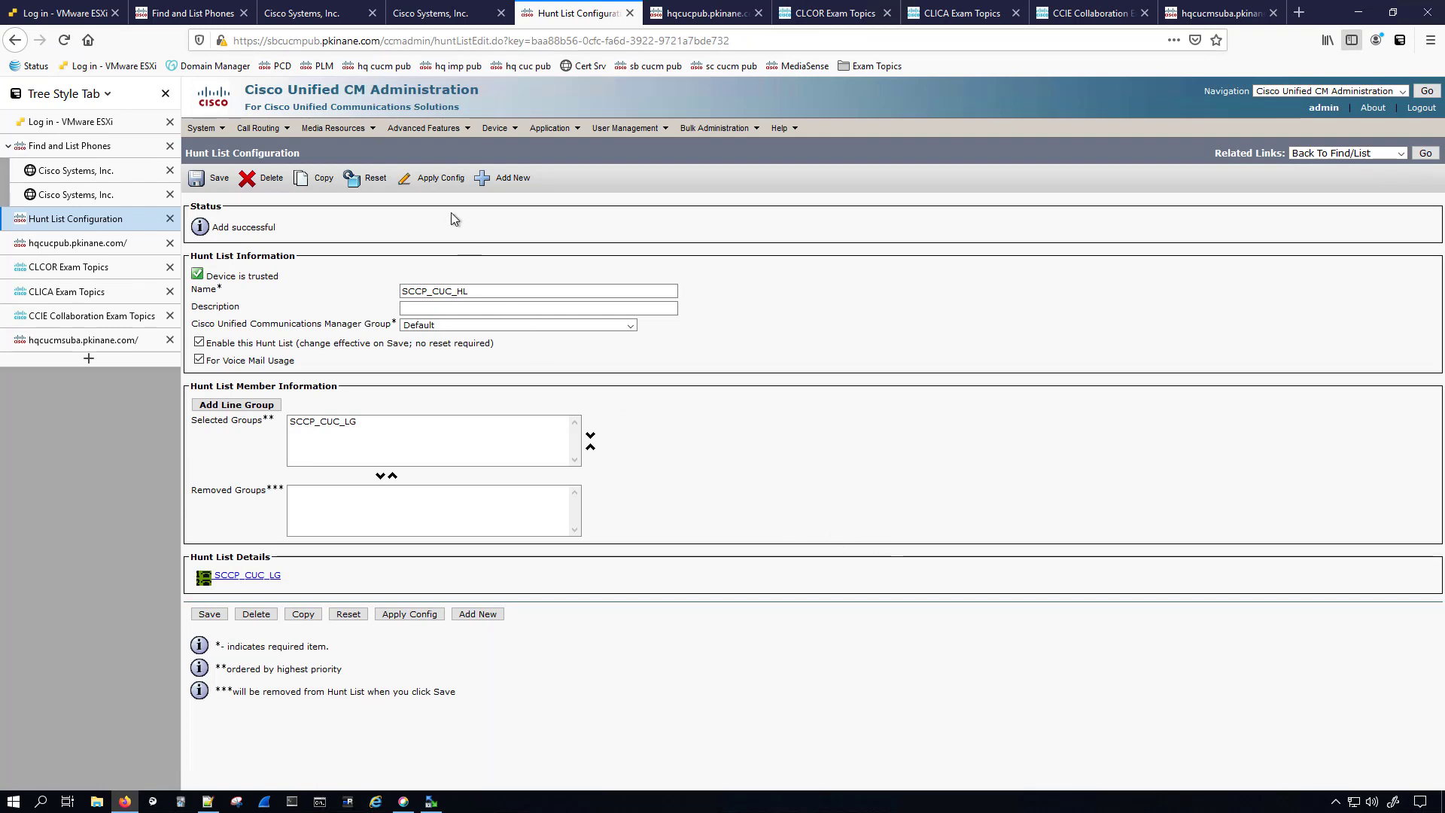
# Step: Apply the SCCP_CUC_HL configuration and send it a reset request
pyautogui.click(434, 181)
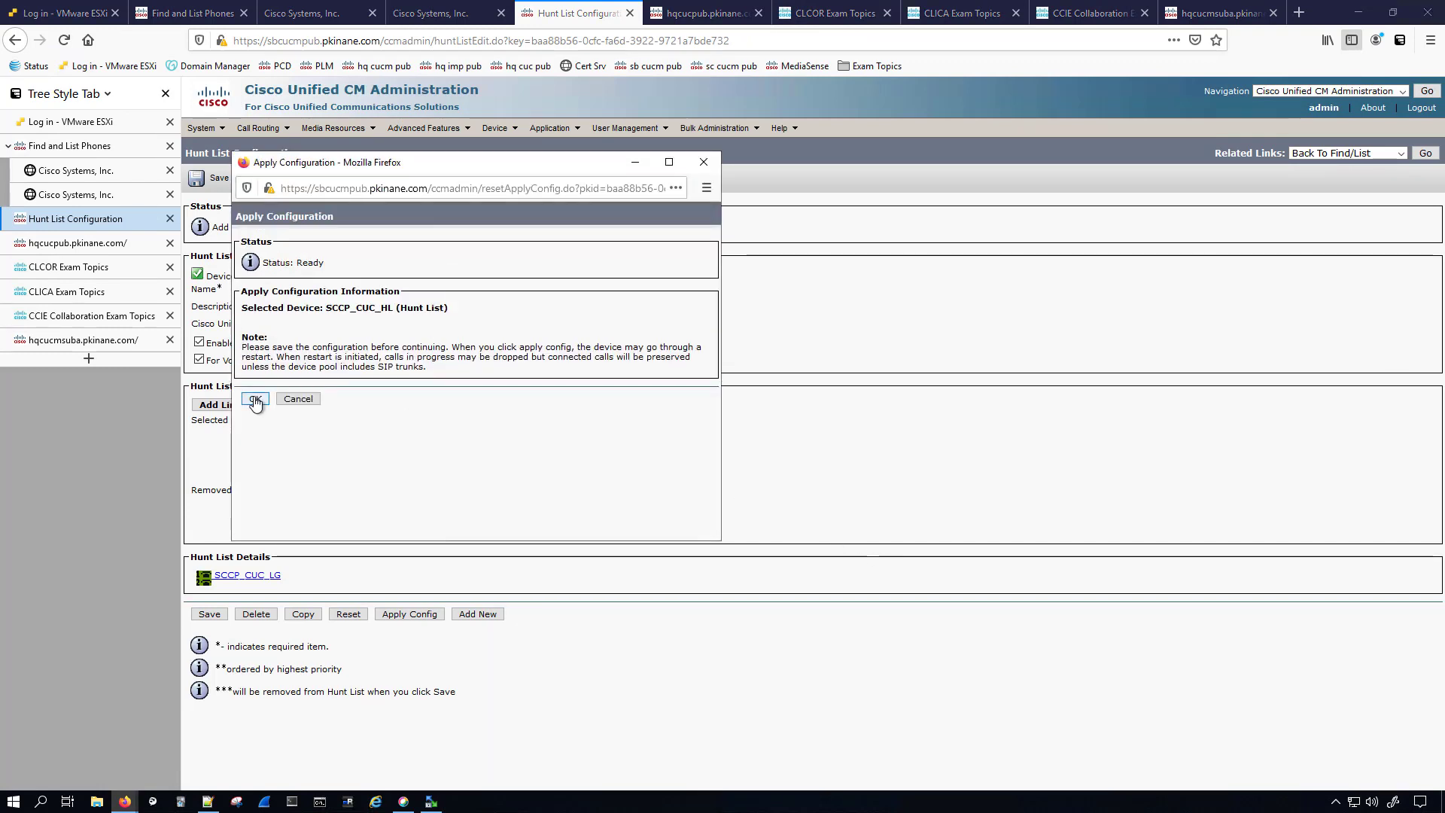
pyautogui.click(255, 399)
pyautogui.click(368, 175)
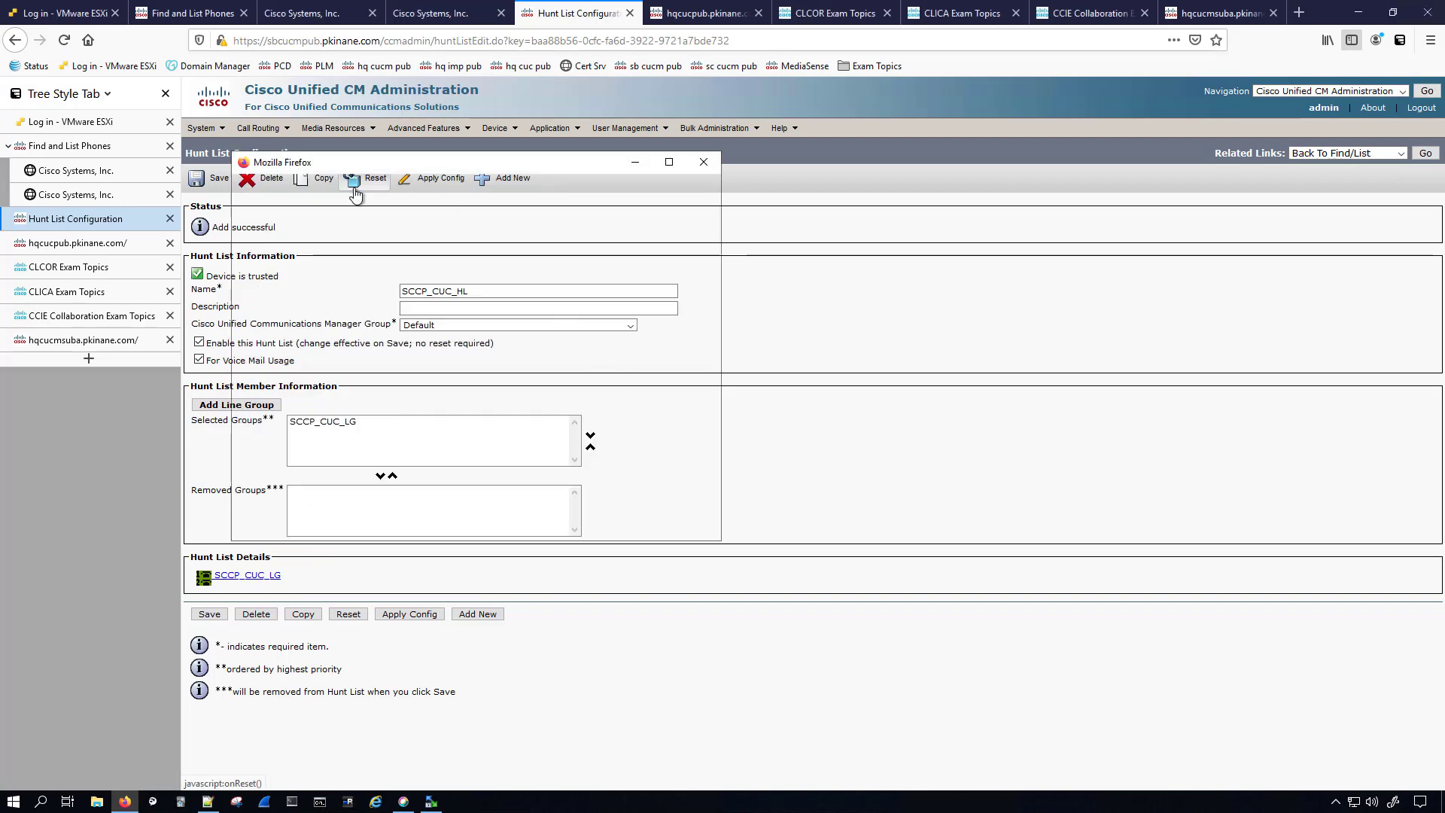
pyautogui.click(262, 473)
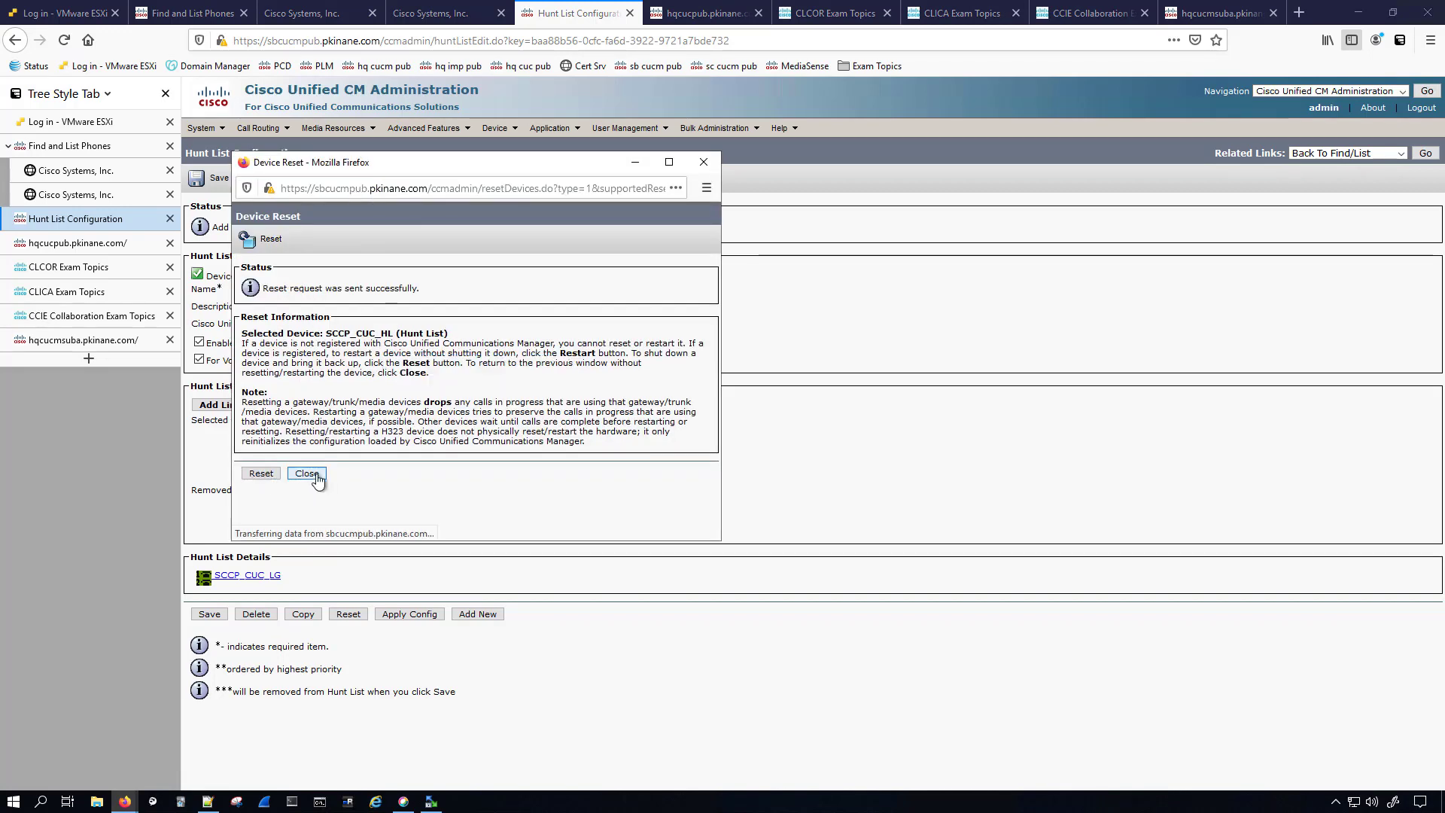
pyautogui.click(308, 473)
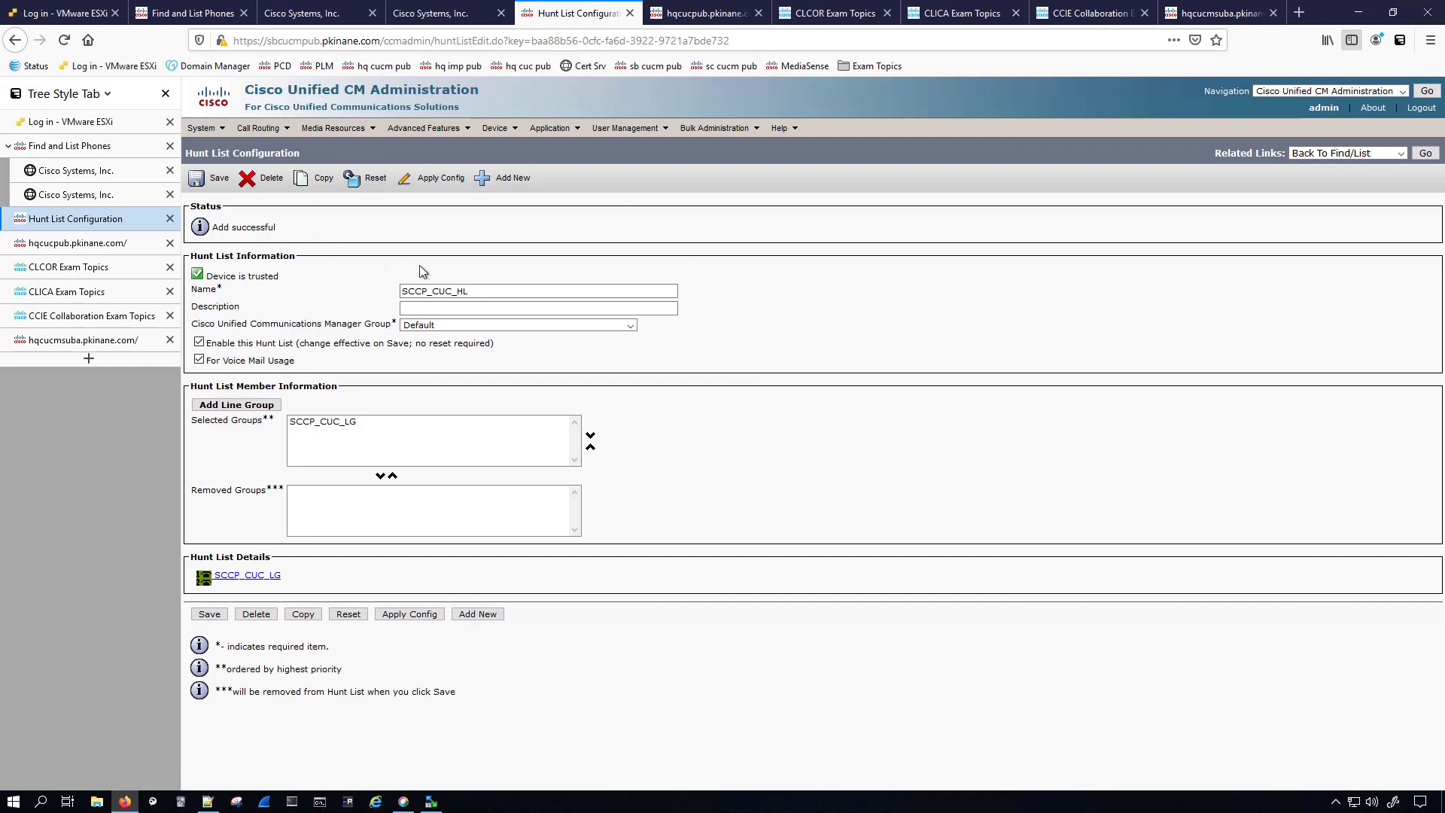
# Step: Go to the Hunt Pilot list via Call Routing > Route/Hunt, search, and start a new pilot
pyautogui.moveTo(250, 129)
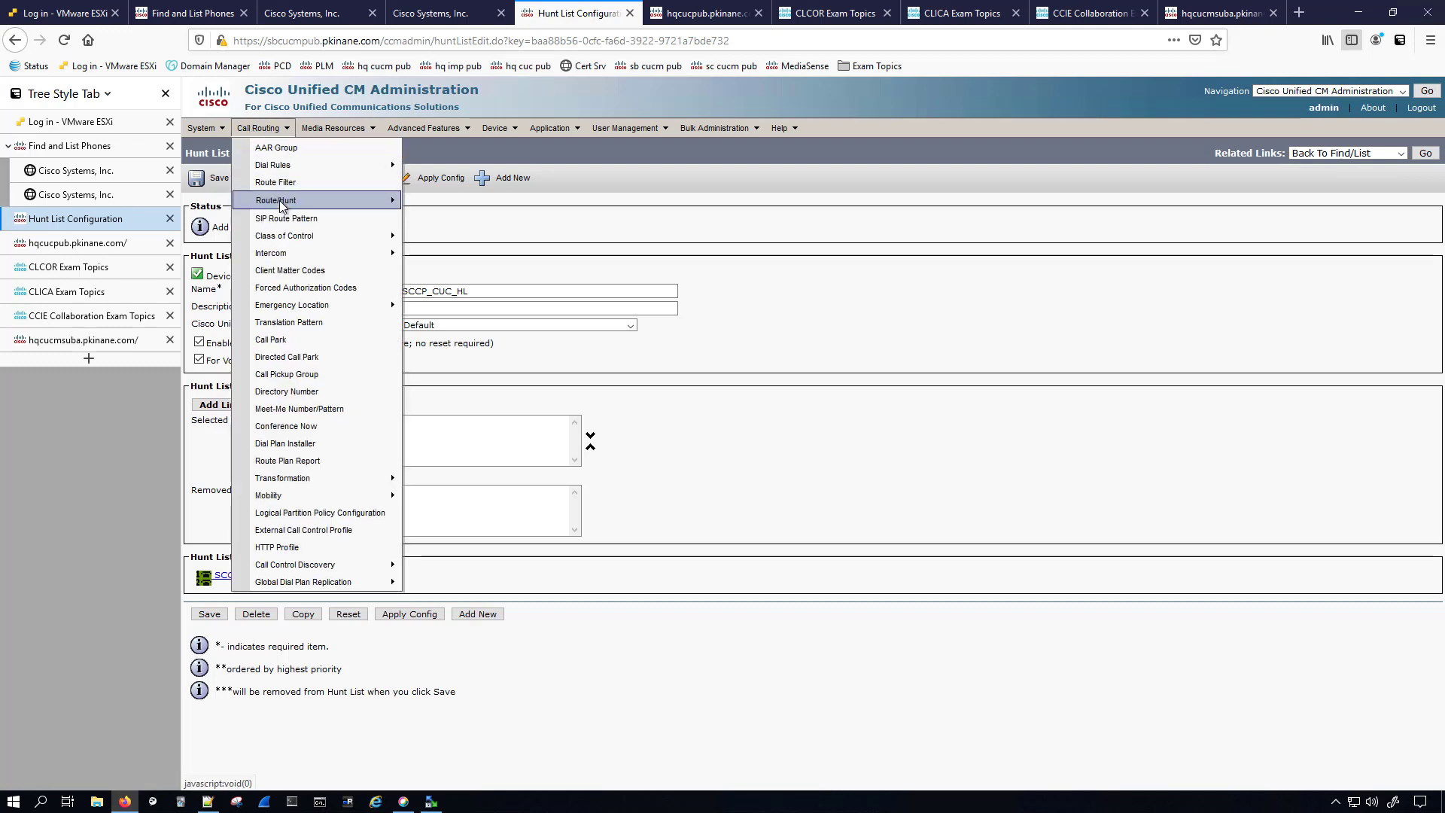
pyautogui.moveTo(279, 200)
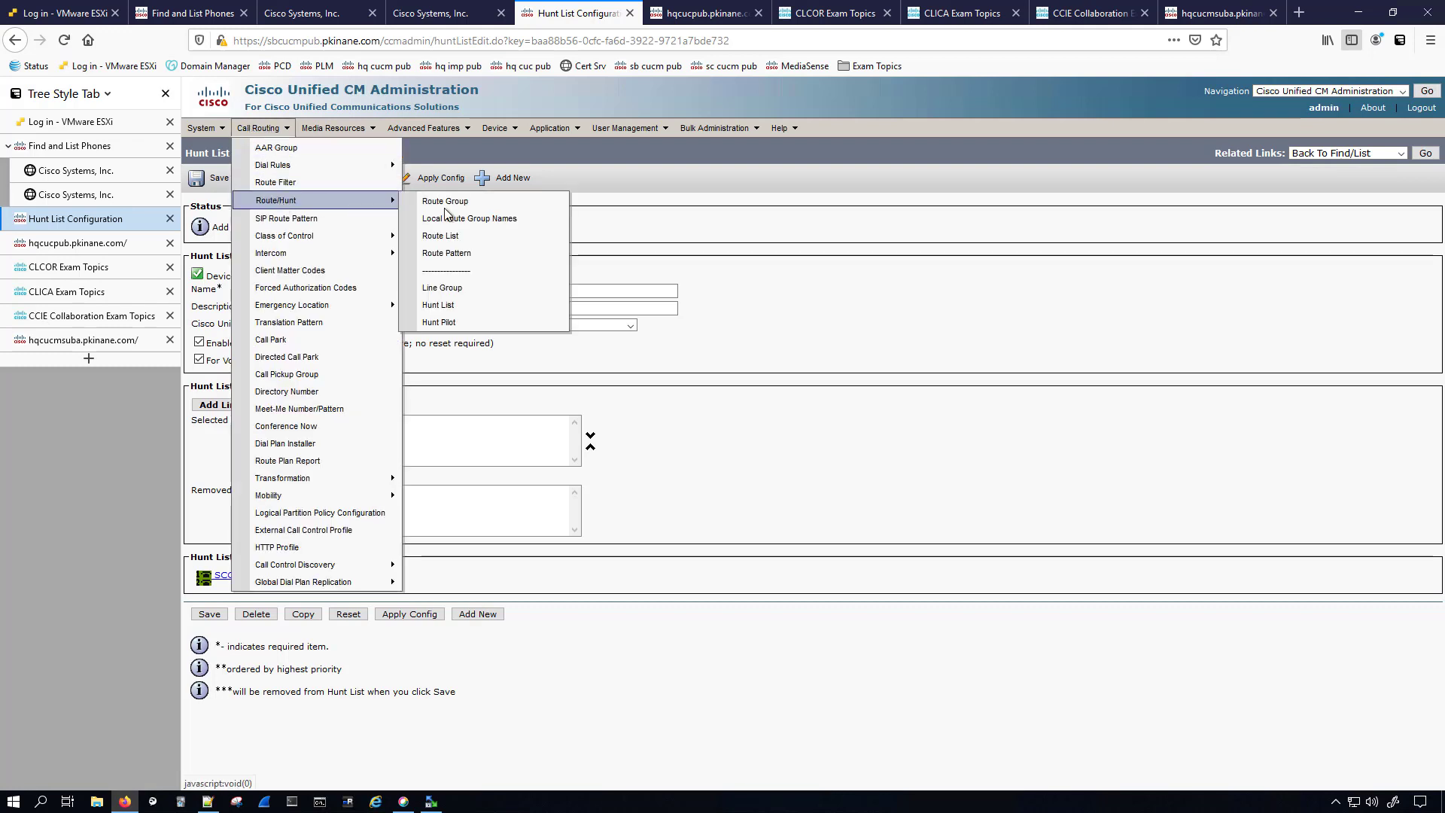
pyautogui.click(462, 325)
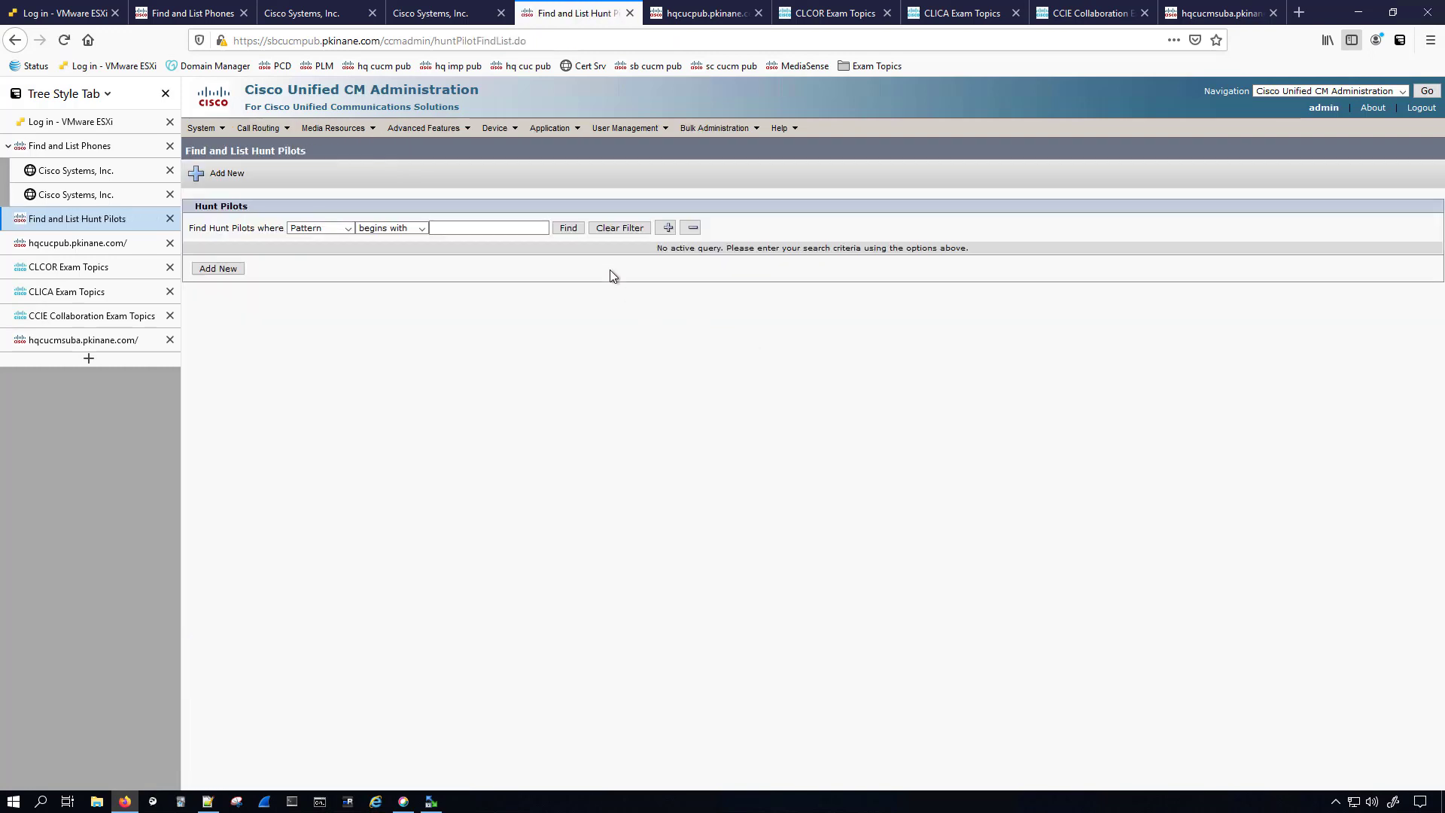
pyautogui.click(570, 228)
pyautogui.click(224, 322)
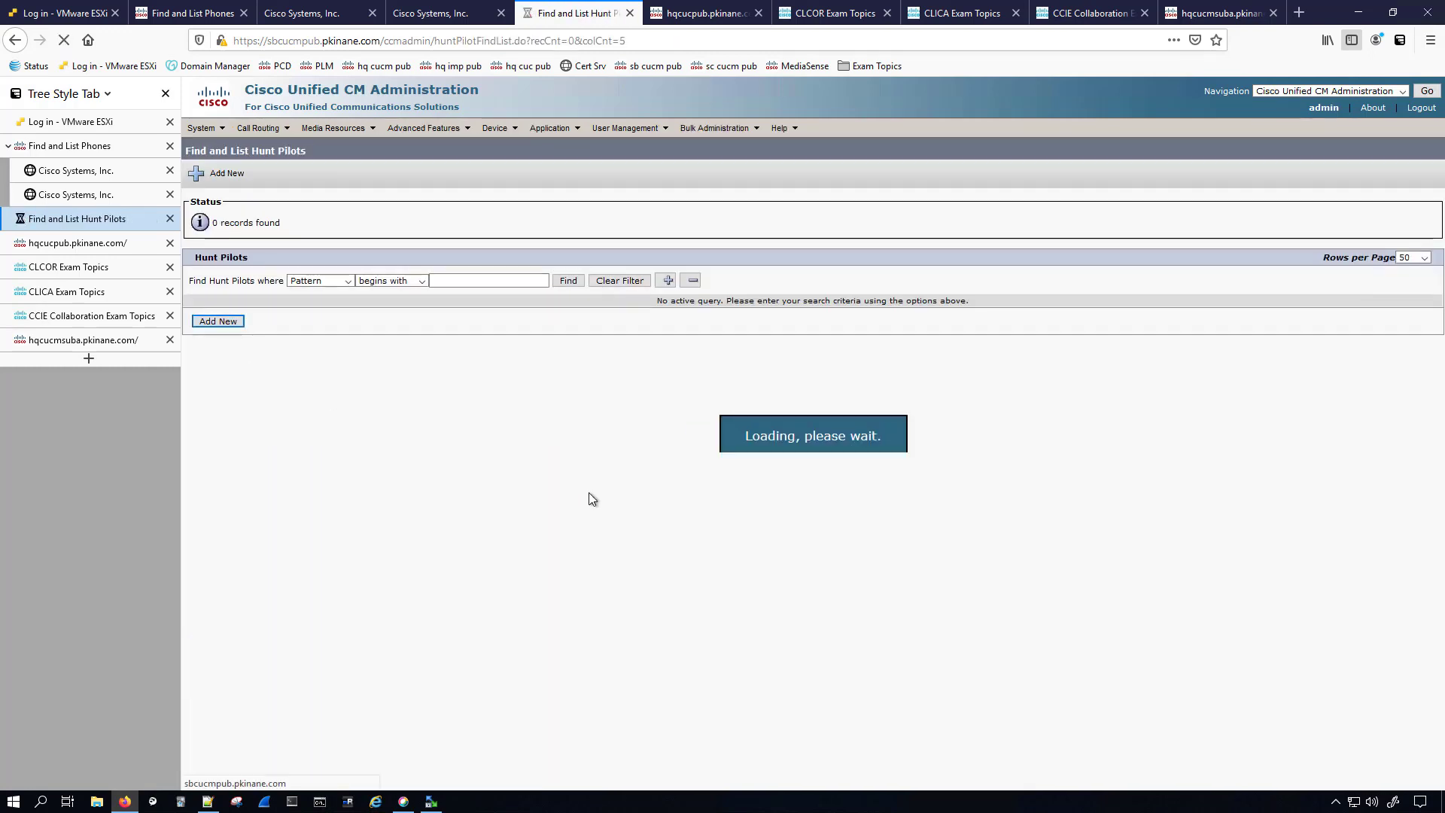
# Step: Save hunt pilot 4000 in INTERNAL_PT routed to SCCP_CUC_HL, with Provide Outside Dial Tone off
pyautogui.click(345, 274)
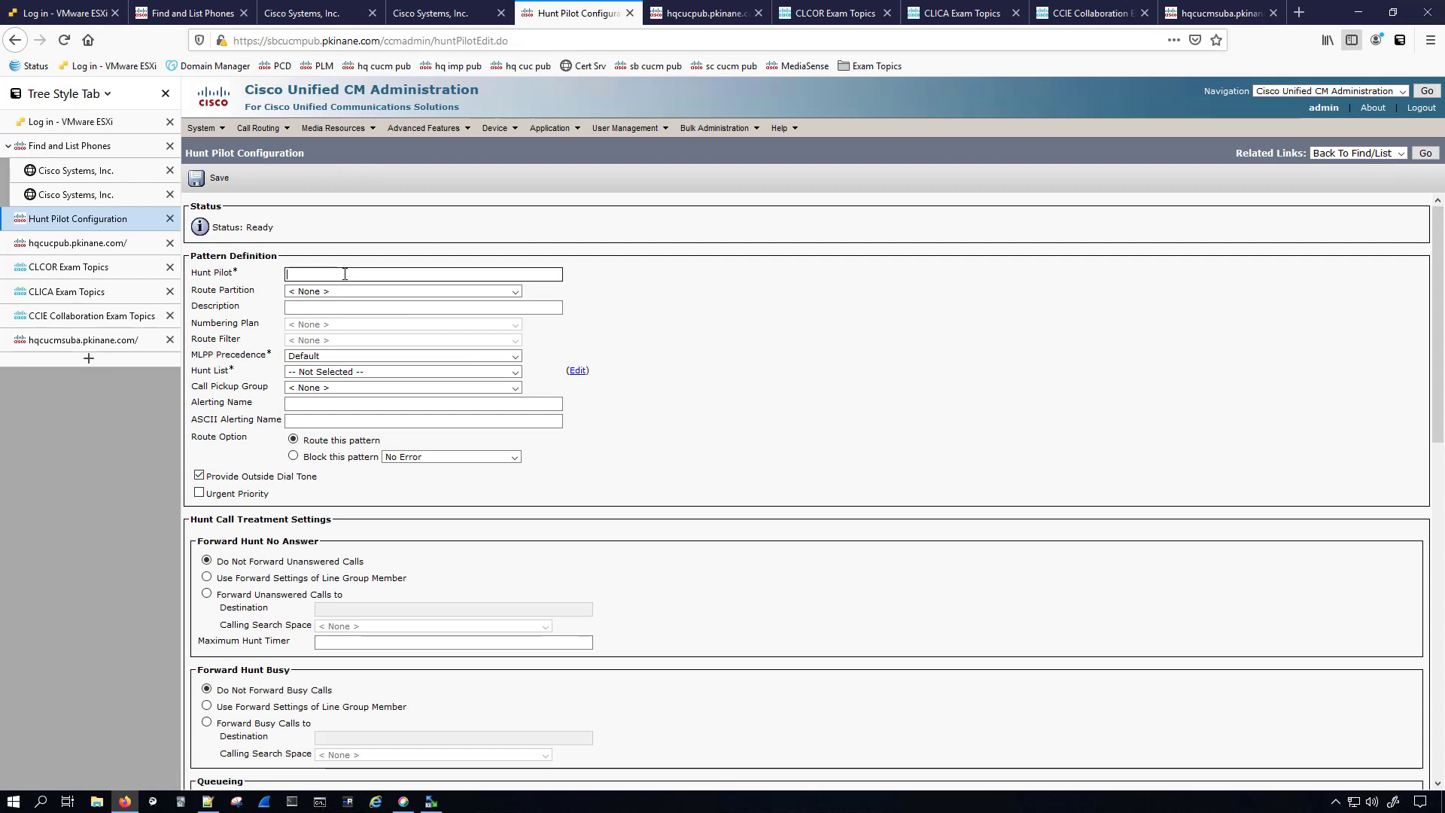
pyautogui.write('4')
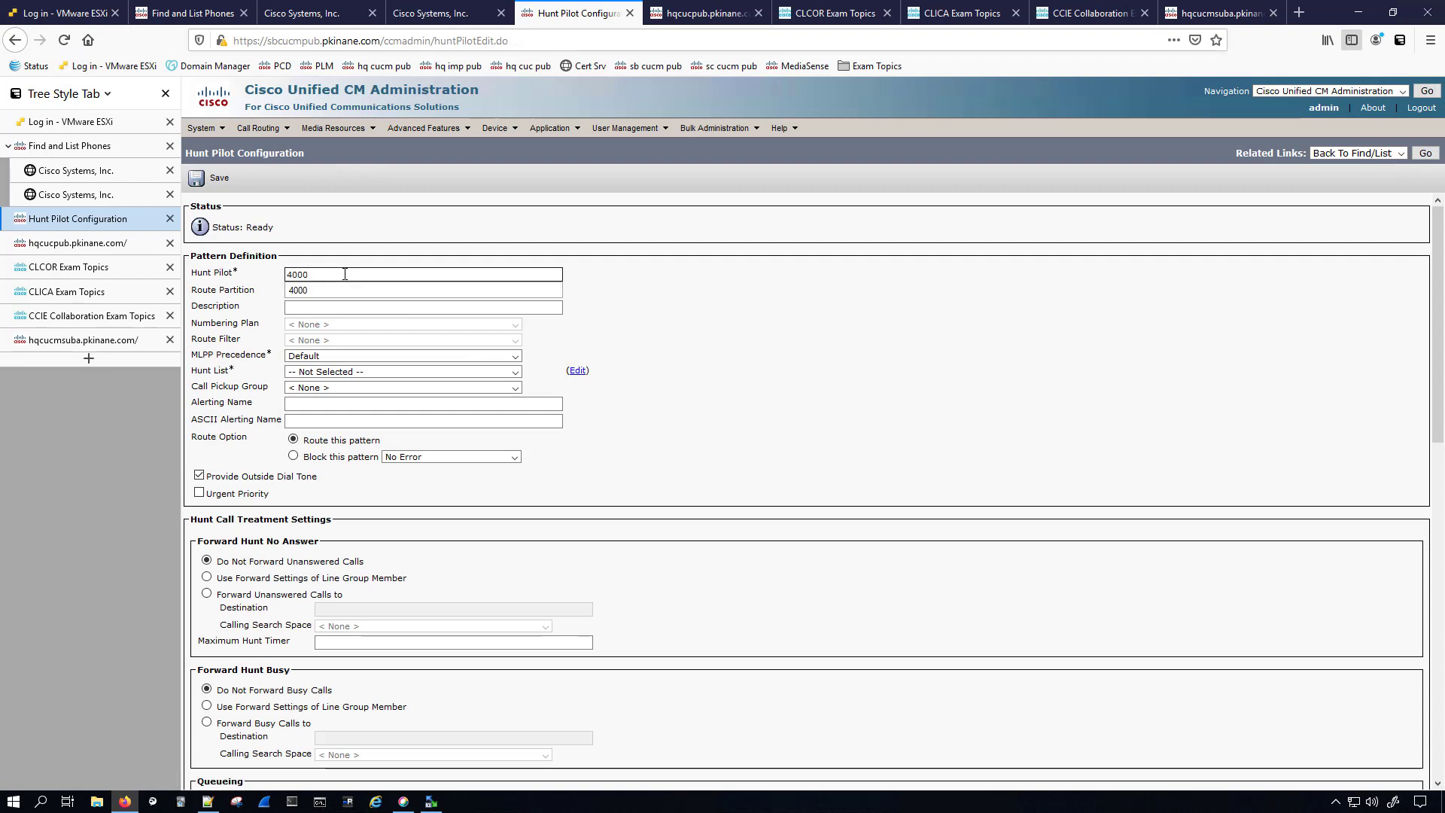
pyautogui.write('000')
pyautogui.click(797, 307)
pyautogui.click(309, 277)
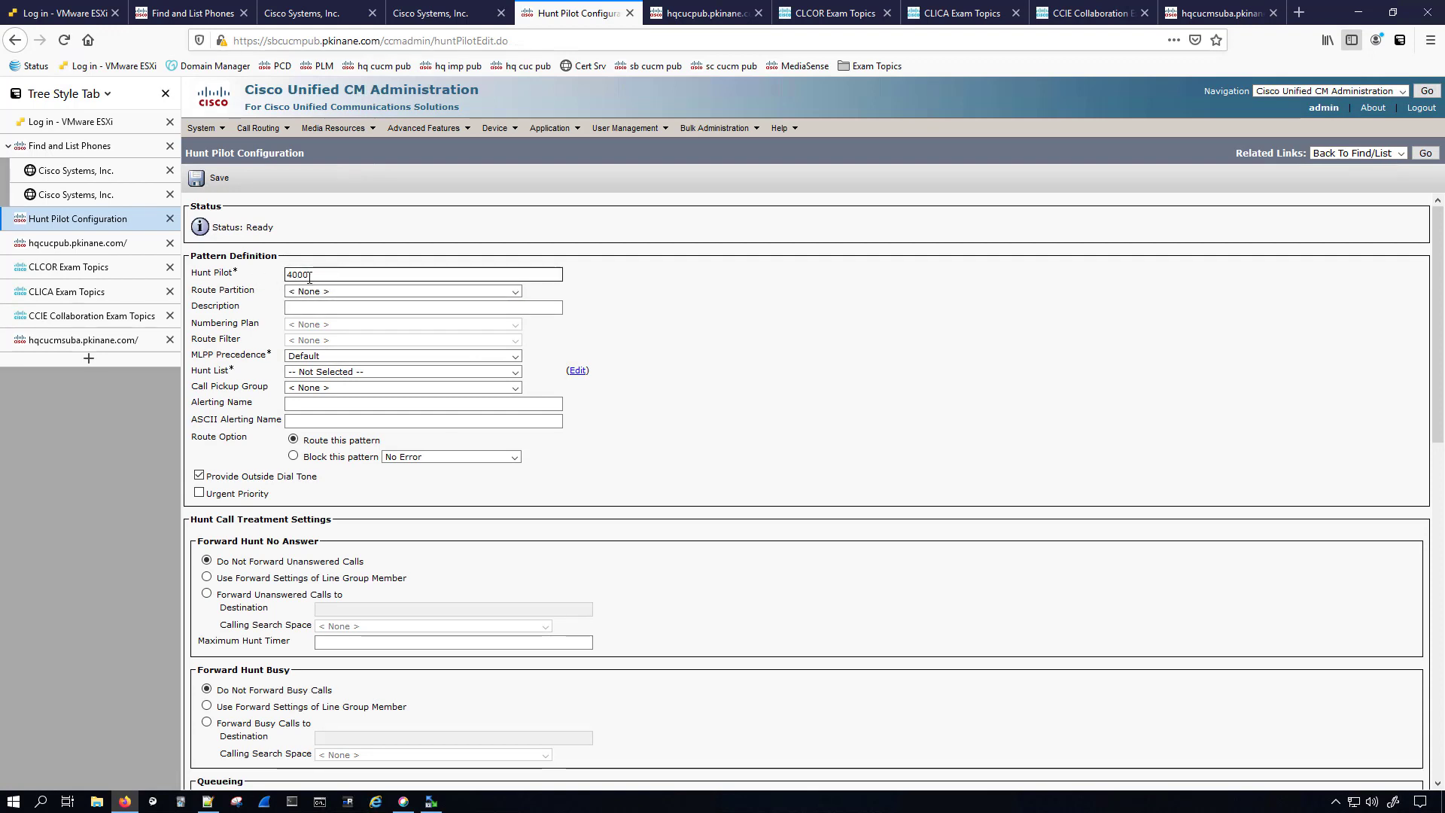
pyautogui.click(323, 292)
pyautogui.click(331, 370)
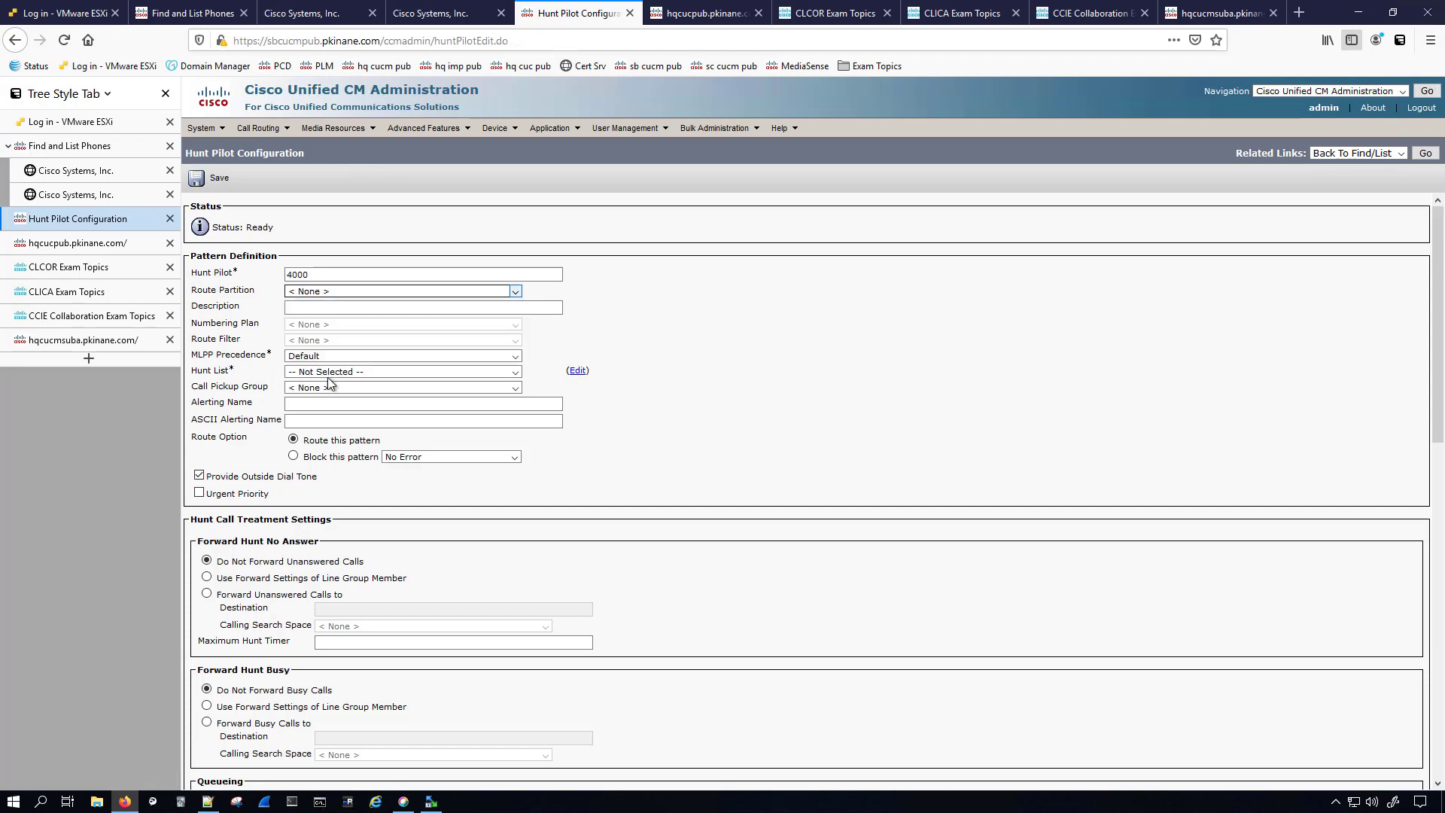
pyautogui.click(361, 372)
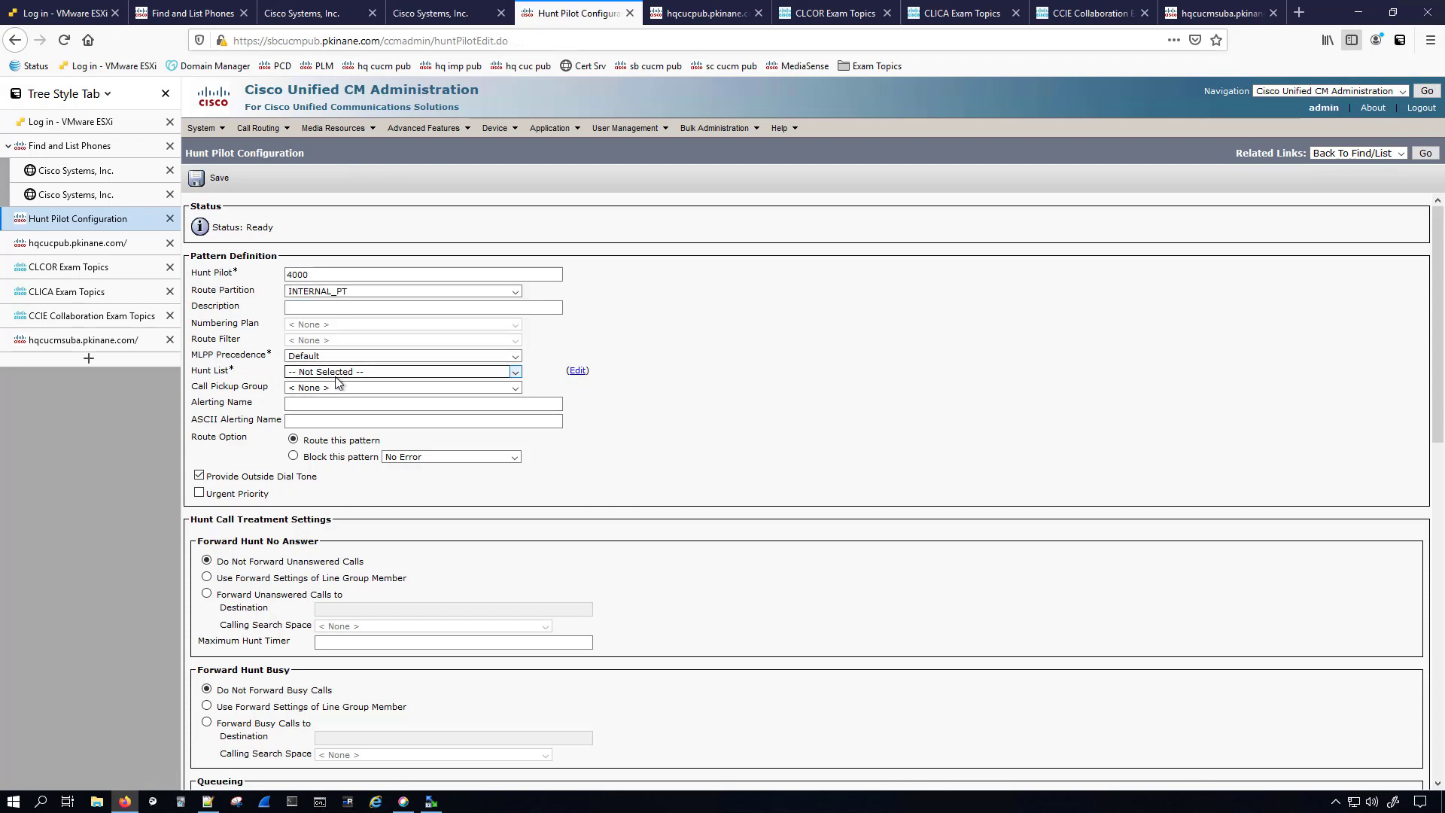
pyautogui.click(352, 403)
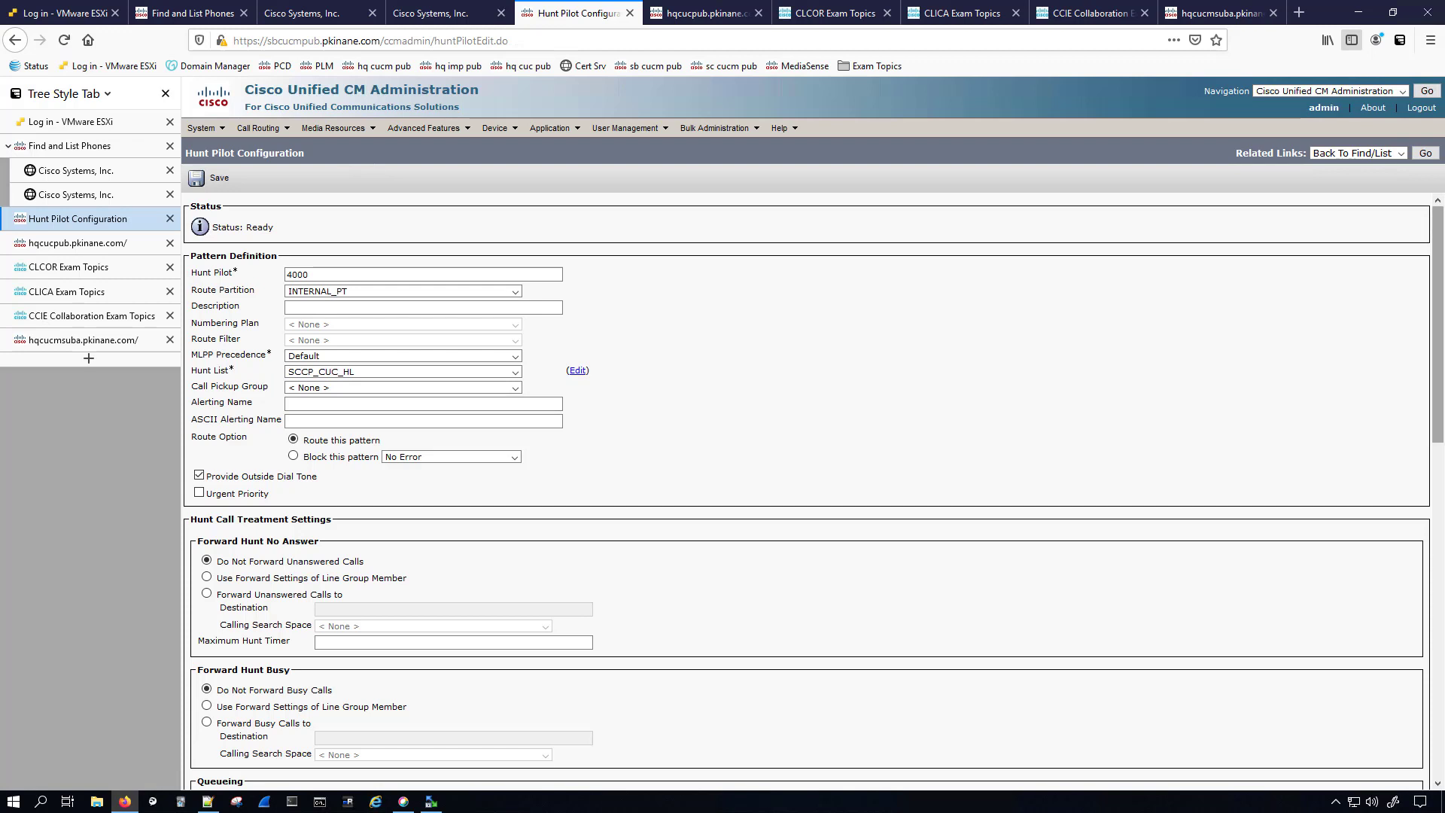
pyautogui.click(211, 178)
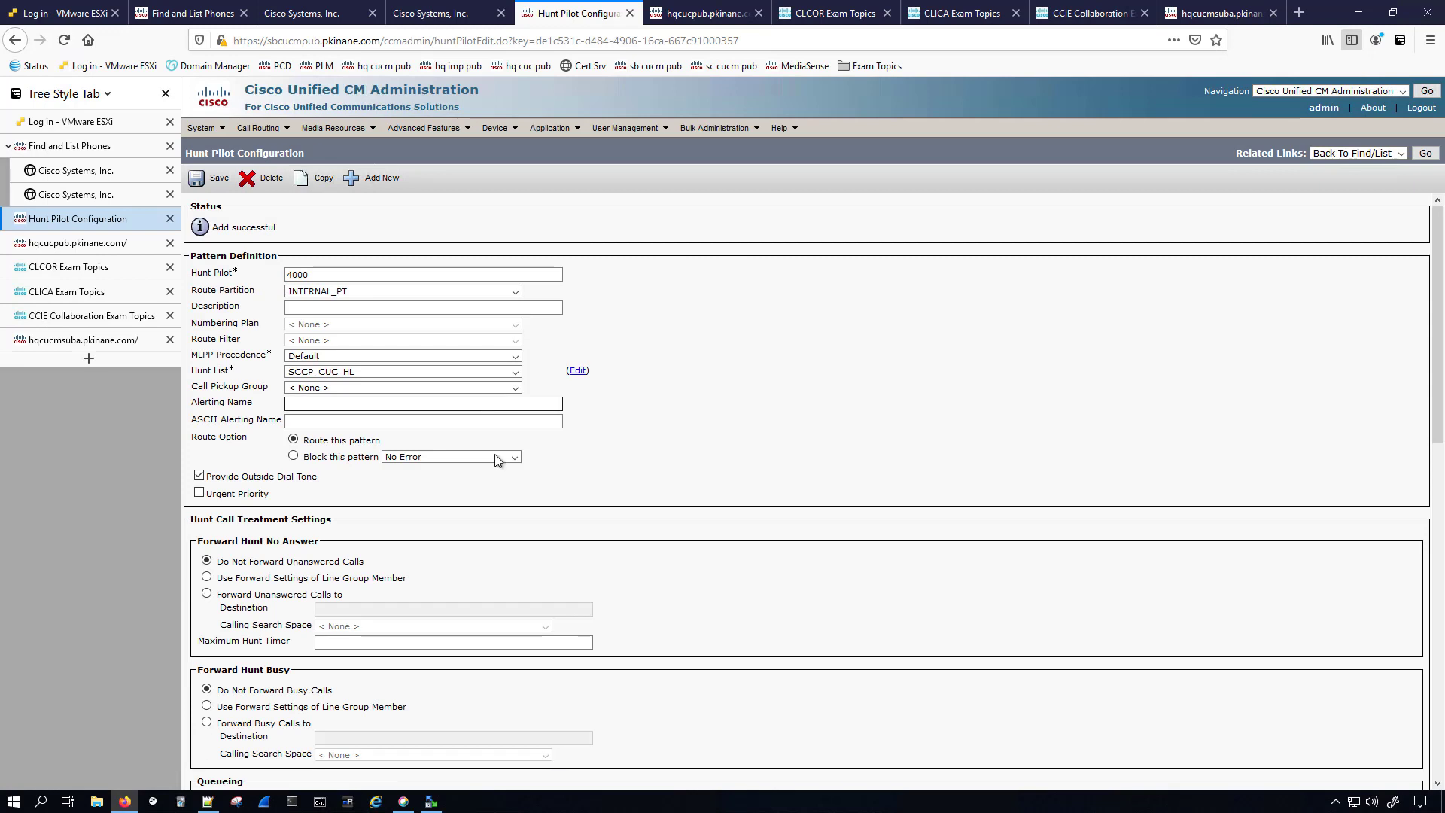
pyautogui.click(199, 475)
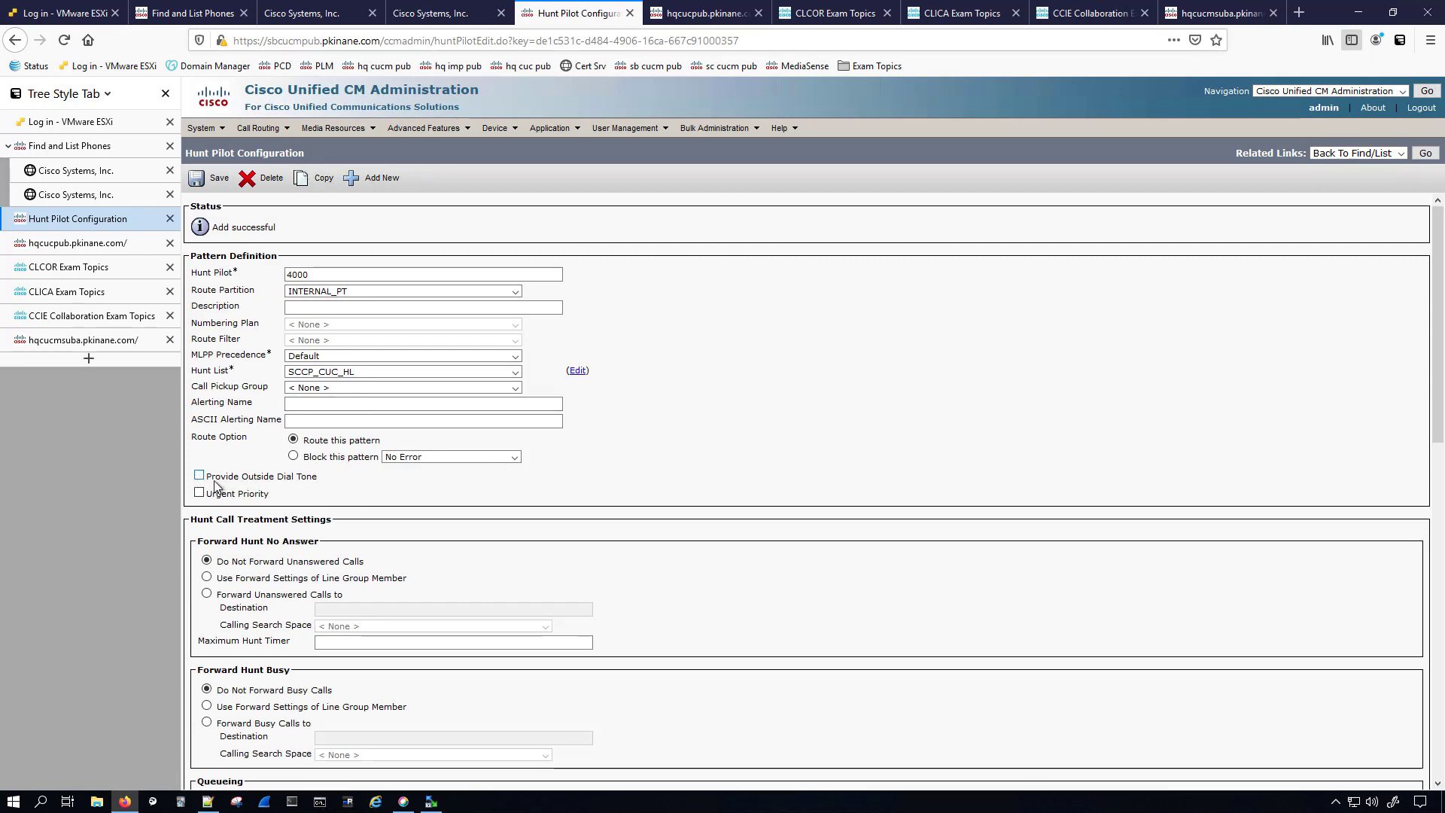
pyautogui.click(218, 179)
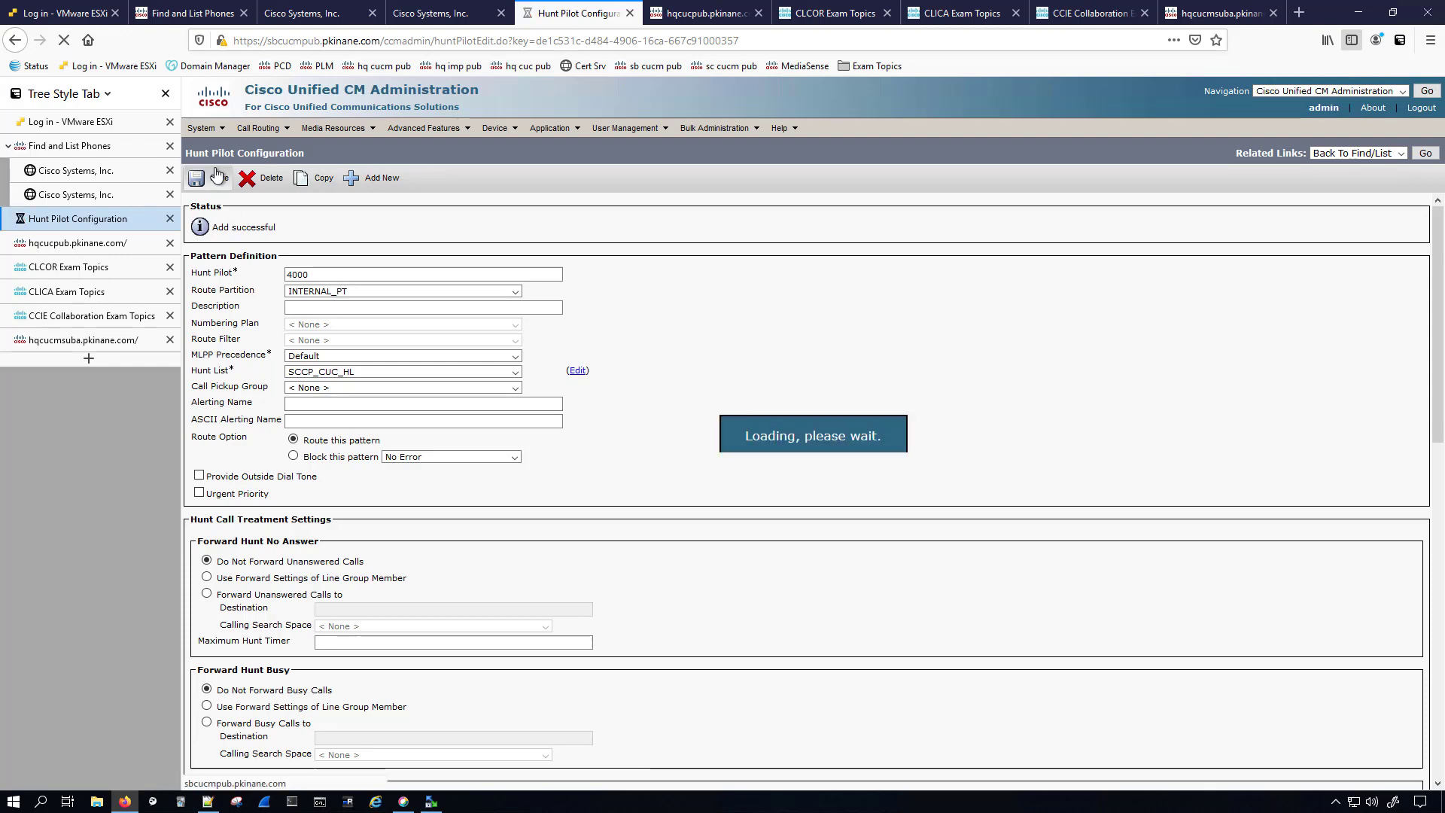
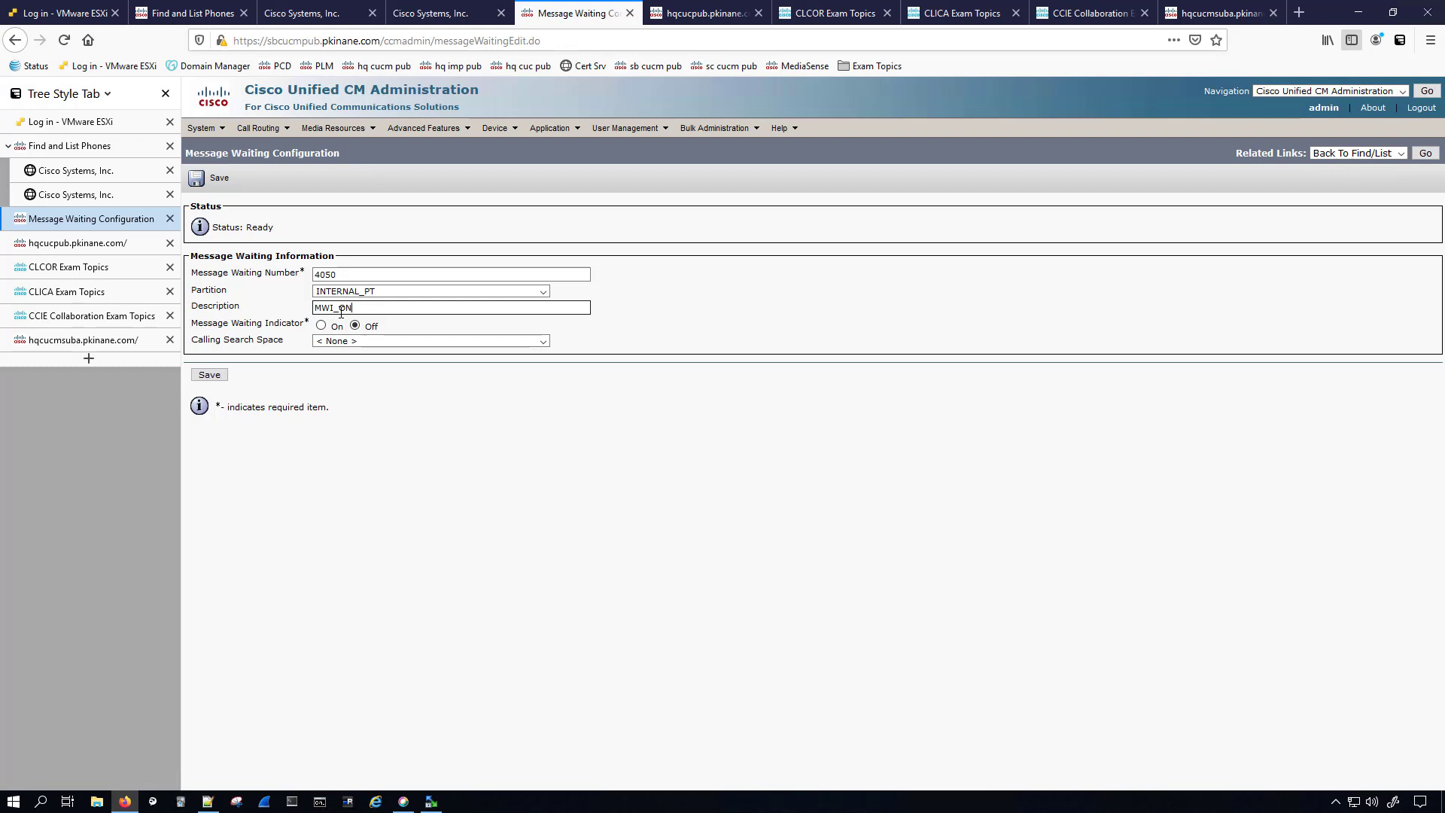
# Step: Save message waiting number 4050 with indicator On and calling search space INTERNAL_CSS
pyautogui.click(321, 325)
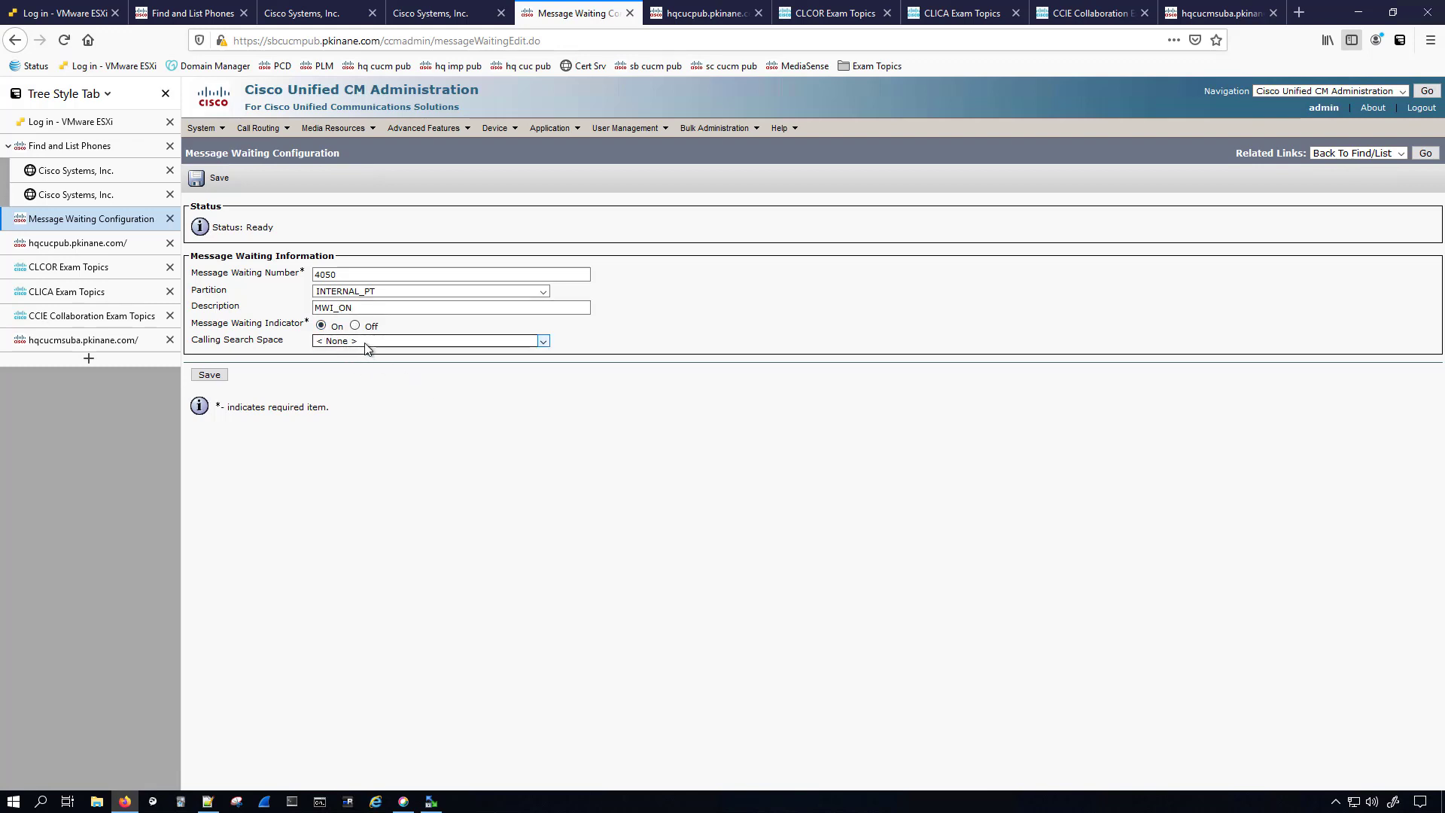
pyautogui.click(367, 343)
pyautogui.click(361, 363)
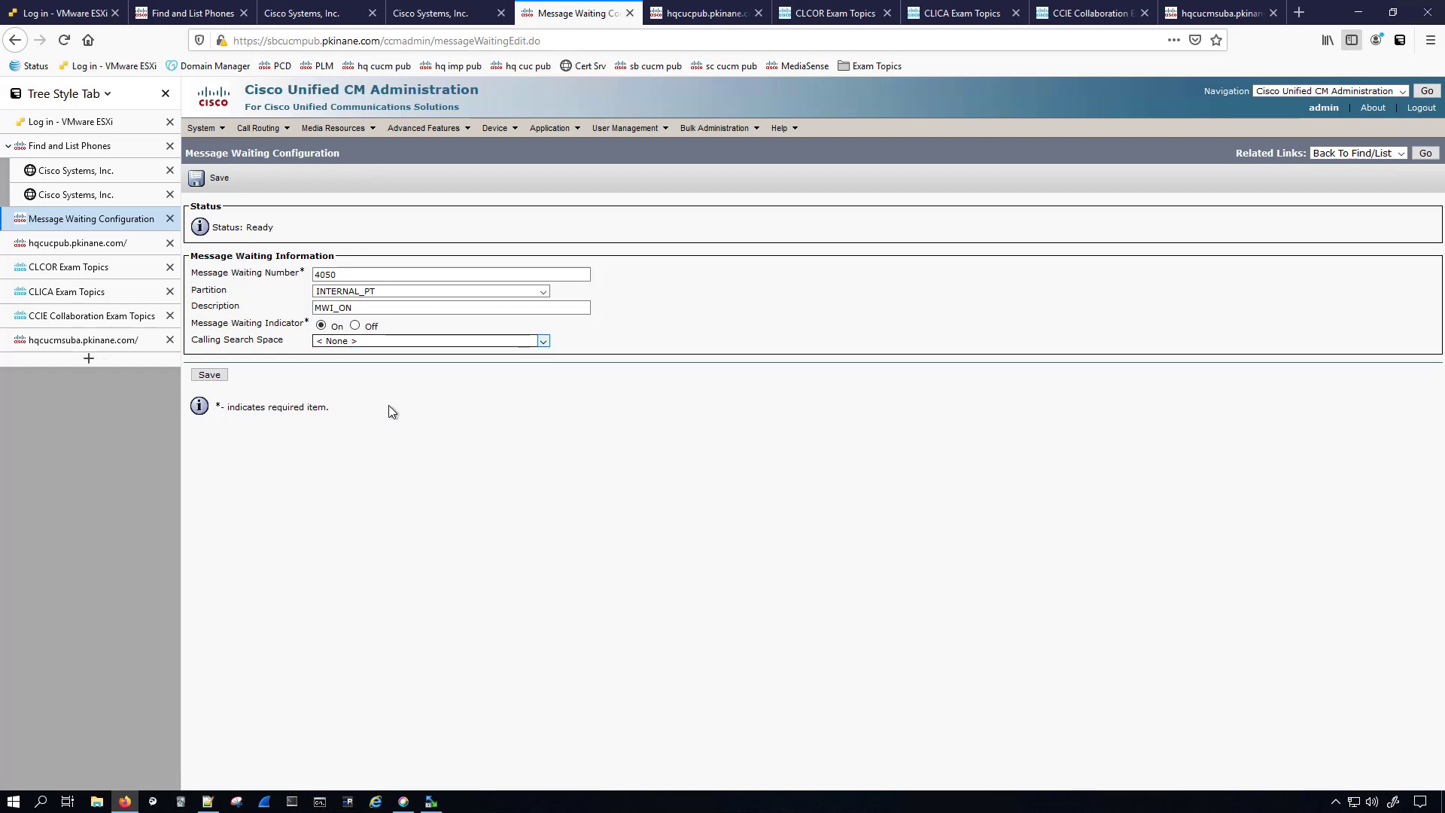
pyautogui.click(211, 375)
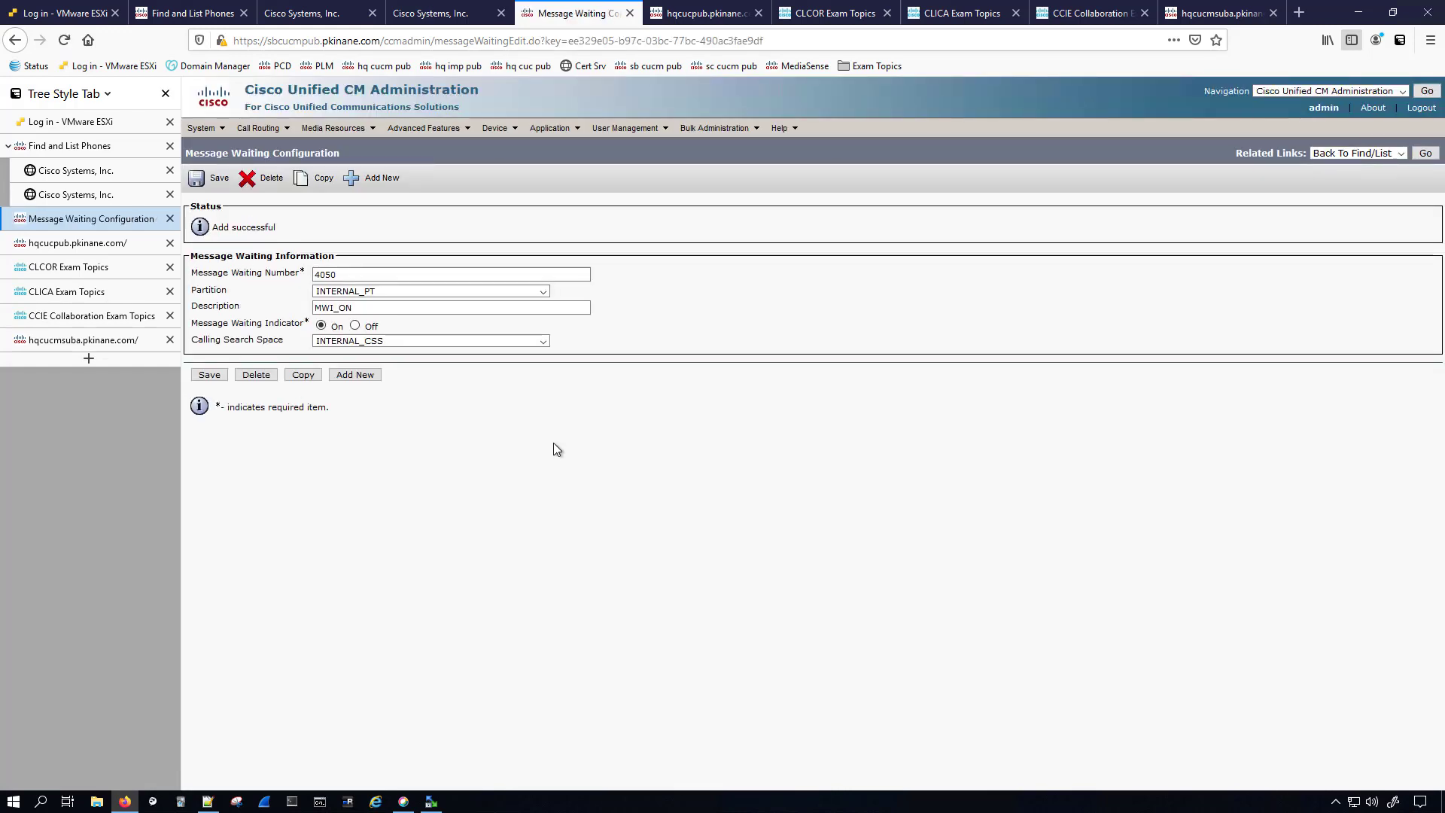
# Step: Copy it as number 4051 with indicator Off and description MWI_OFF, and save
pyautogui.click(318, 179)
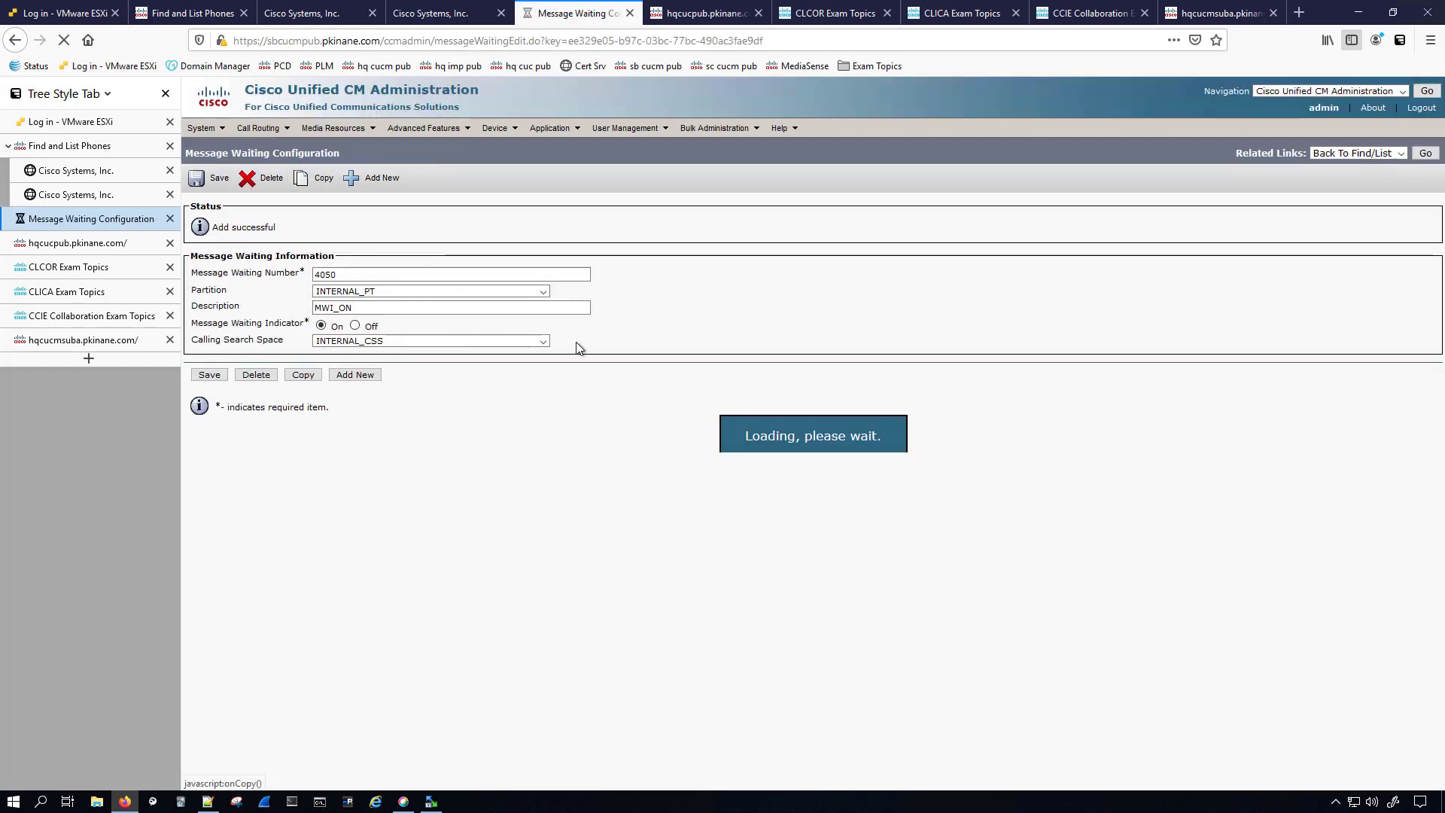
pyautogui.click(354, 326)
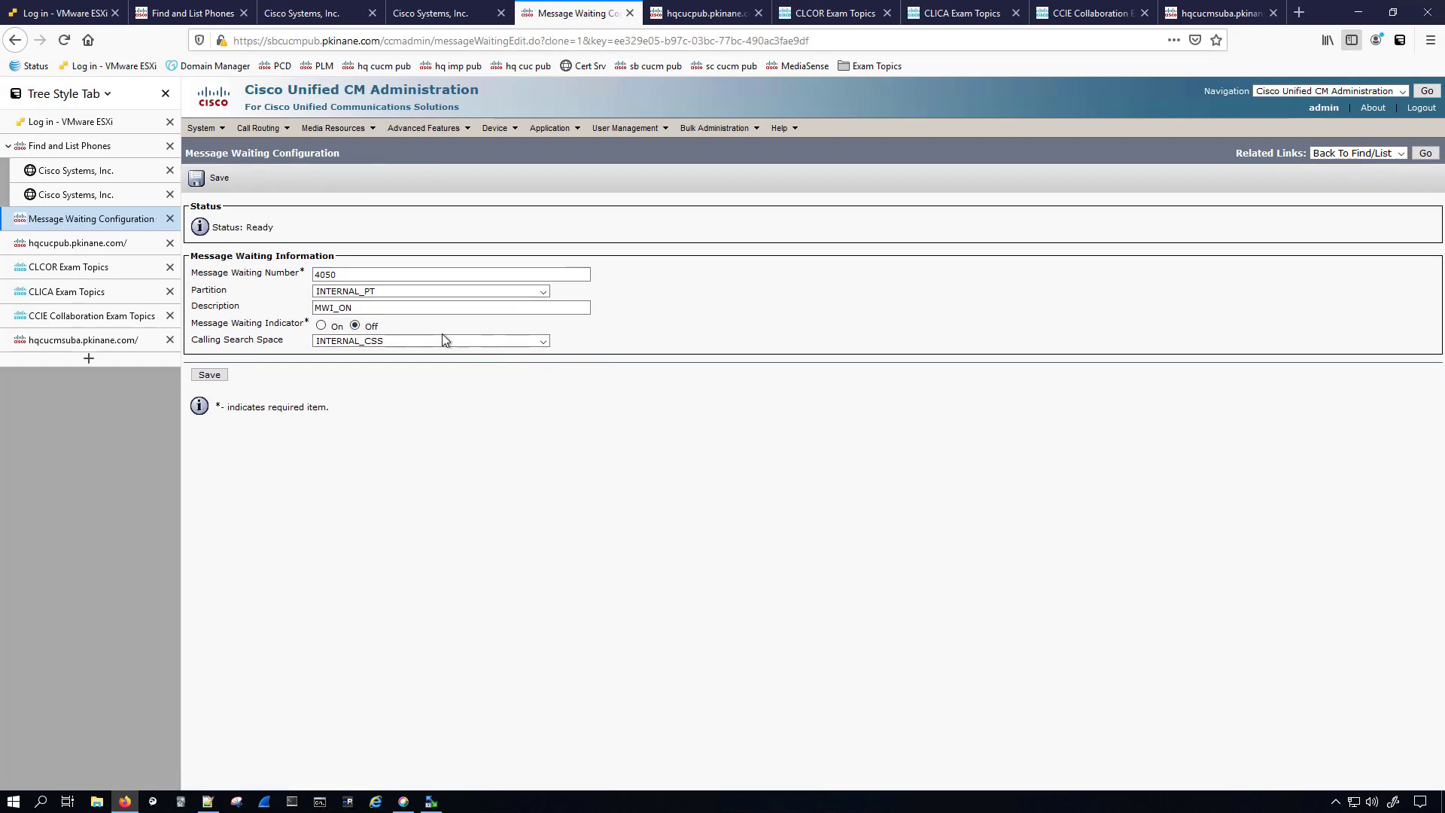
pyautogui.moveTo(357, 307); pyautogui.dragTo(347, 307)
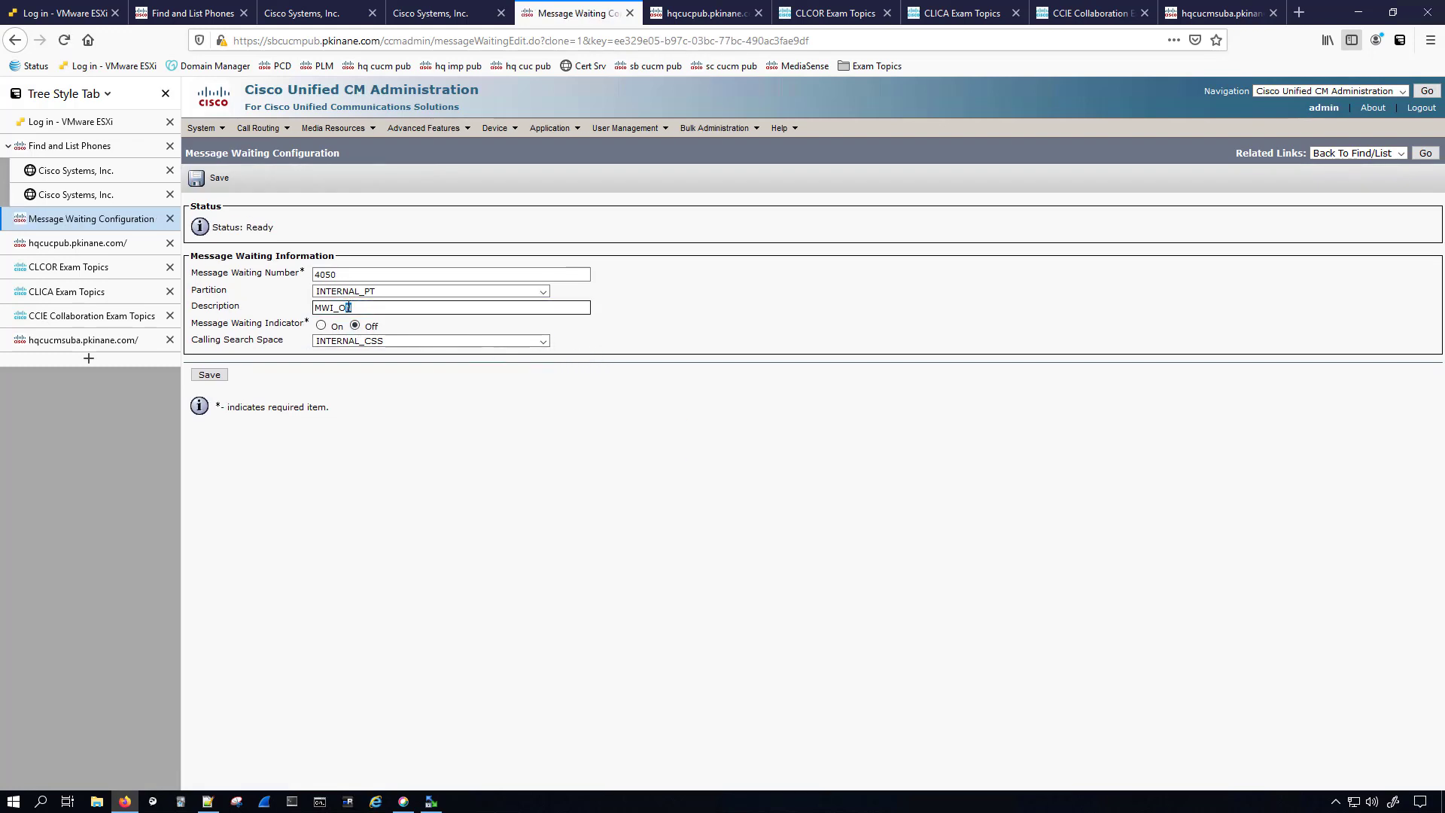
pyautogui.write('FF')
pyautogui.click(351, 275)
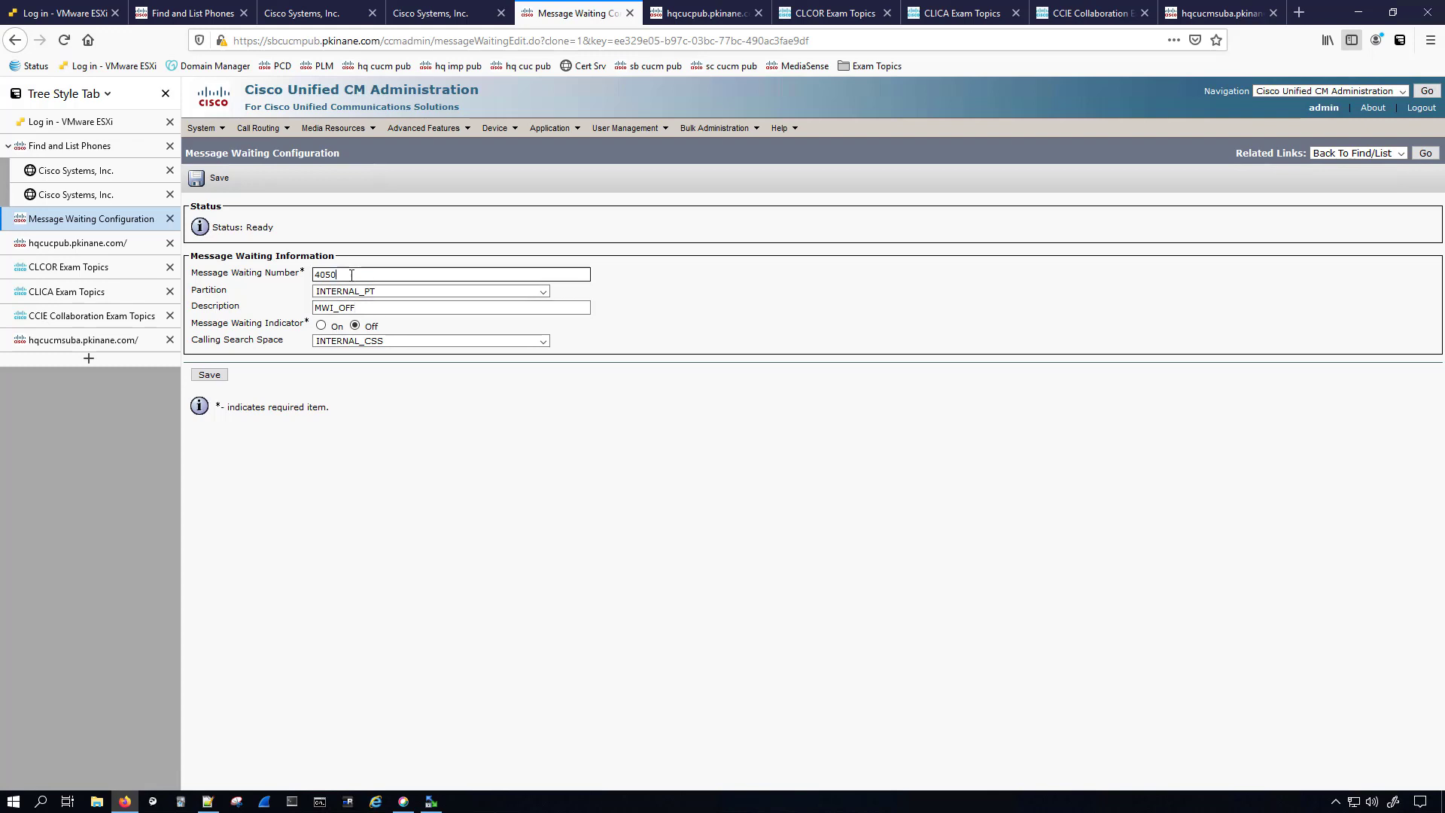
pyautogui.press('BackSpace')
pyautogui.write('1')
pyautogui.click(209, 375)
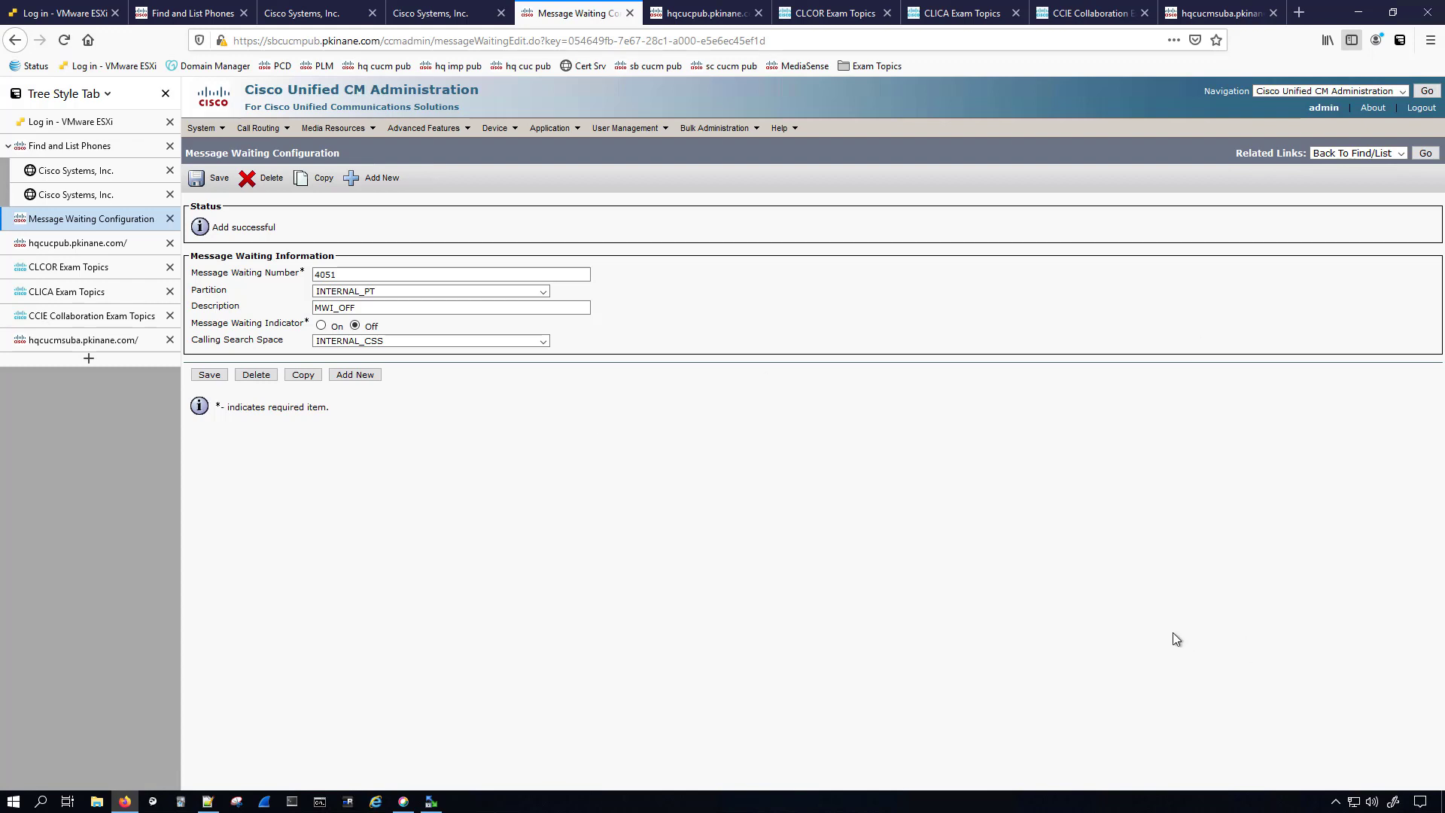
# Step: Return to the message waiting numbers list and check 4050 (MWI_ON) and 4051 (MWI_OFF)
pyautogui.click(1425, 154)
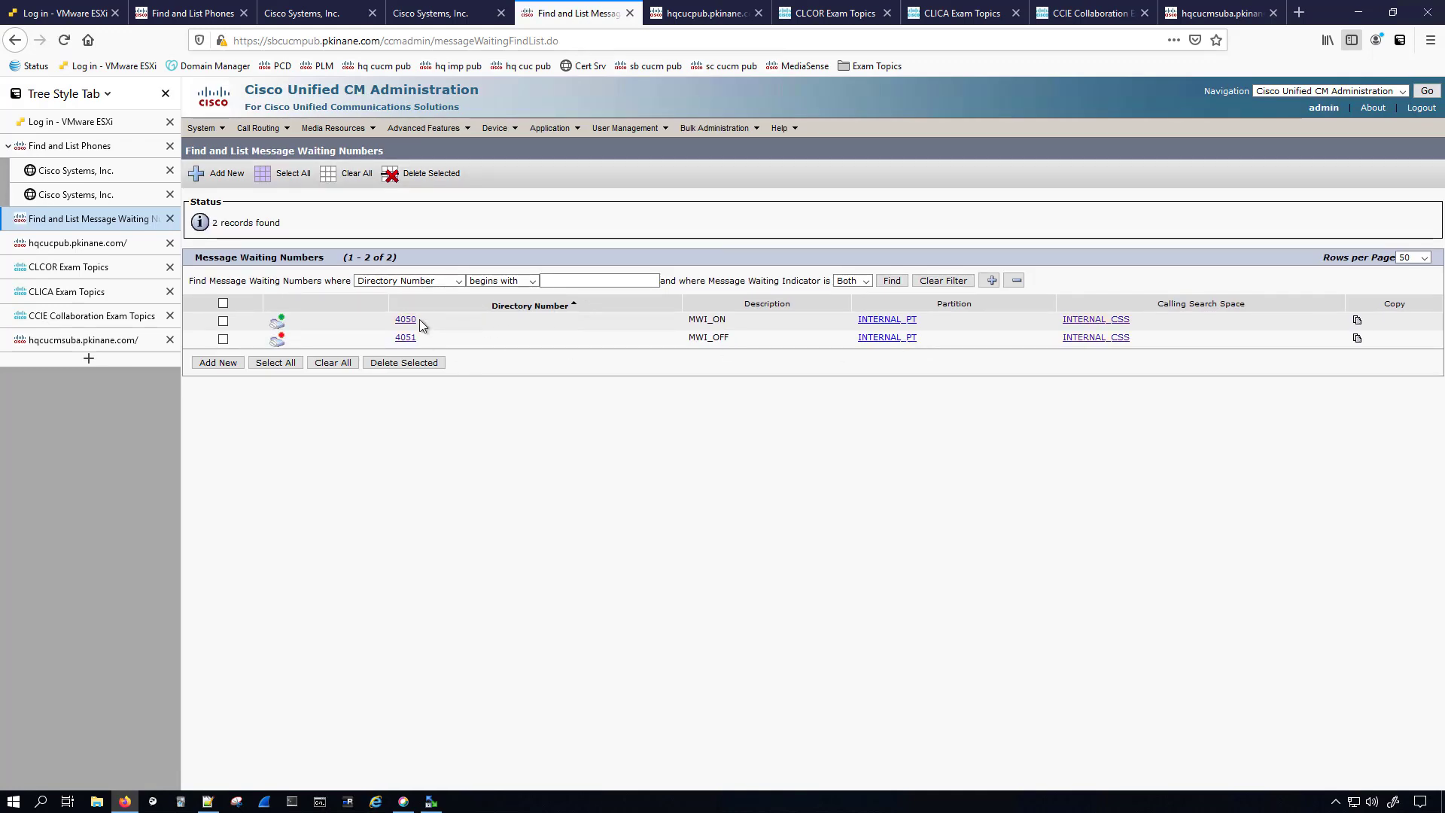
pyautogui.doubleClick(693, 320)
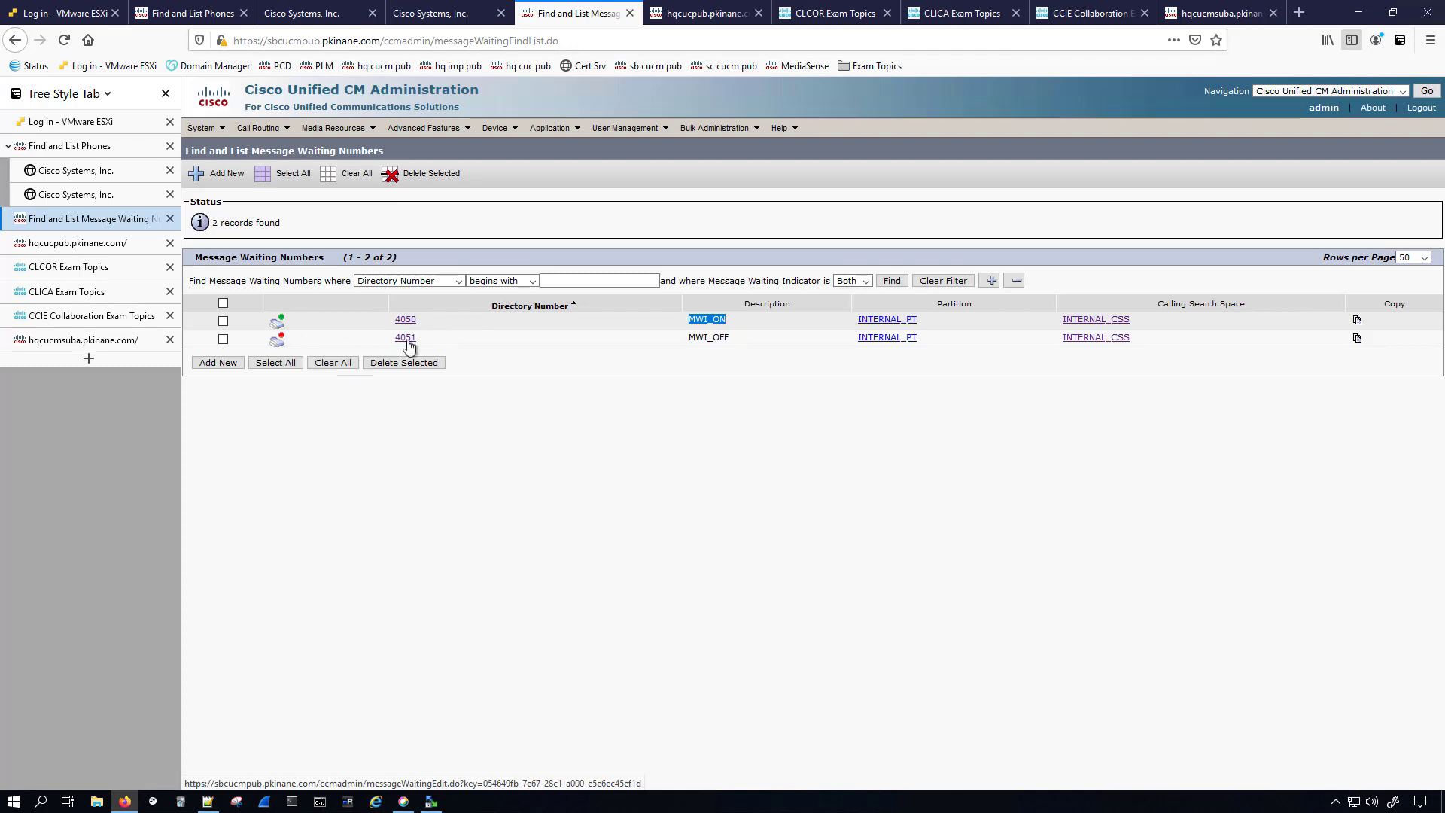
pyautogui.moveTo(750, 339); pyautogui.dragTo(671, 343)
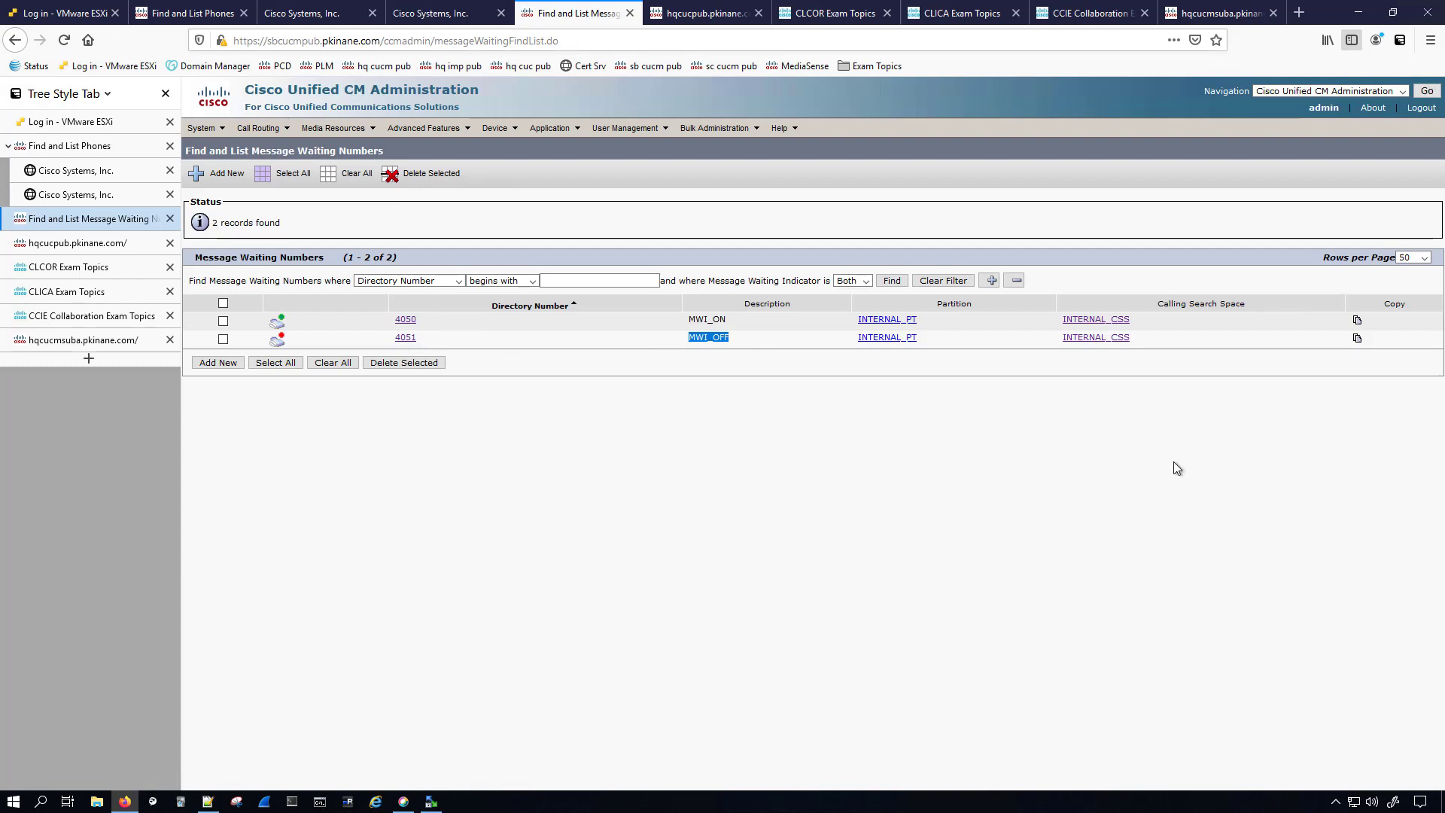
# Step: Find the voice mail pilots and open the Default pilot
pyautogui.click(421, 128)
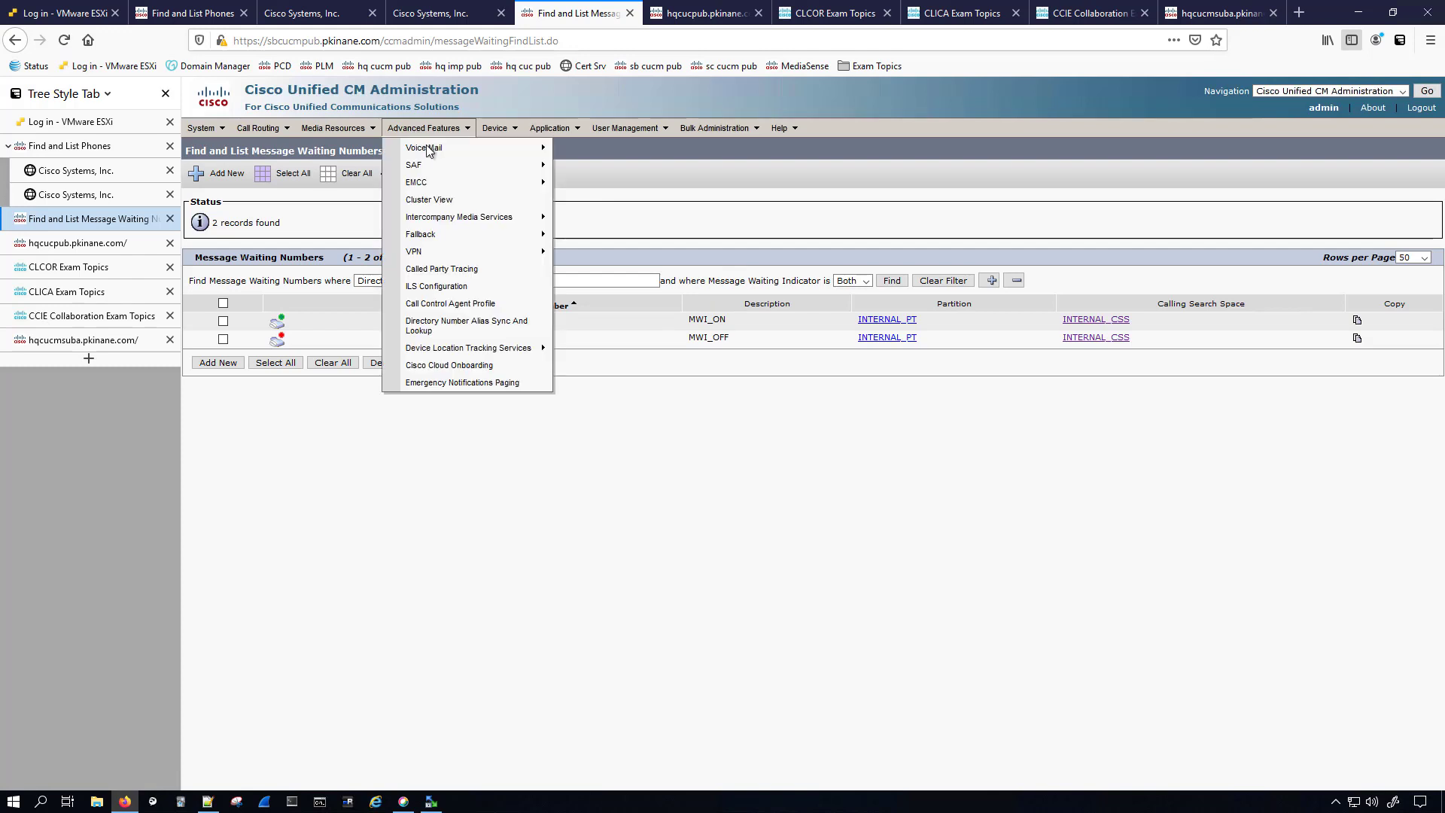
pyautogui.moveTo(429, 149)
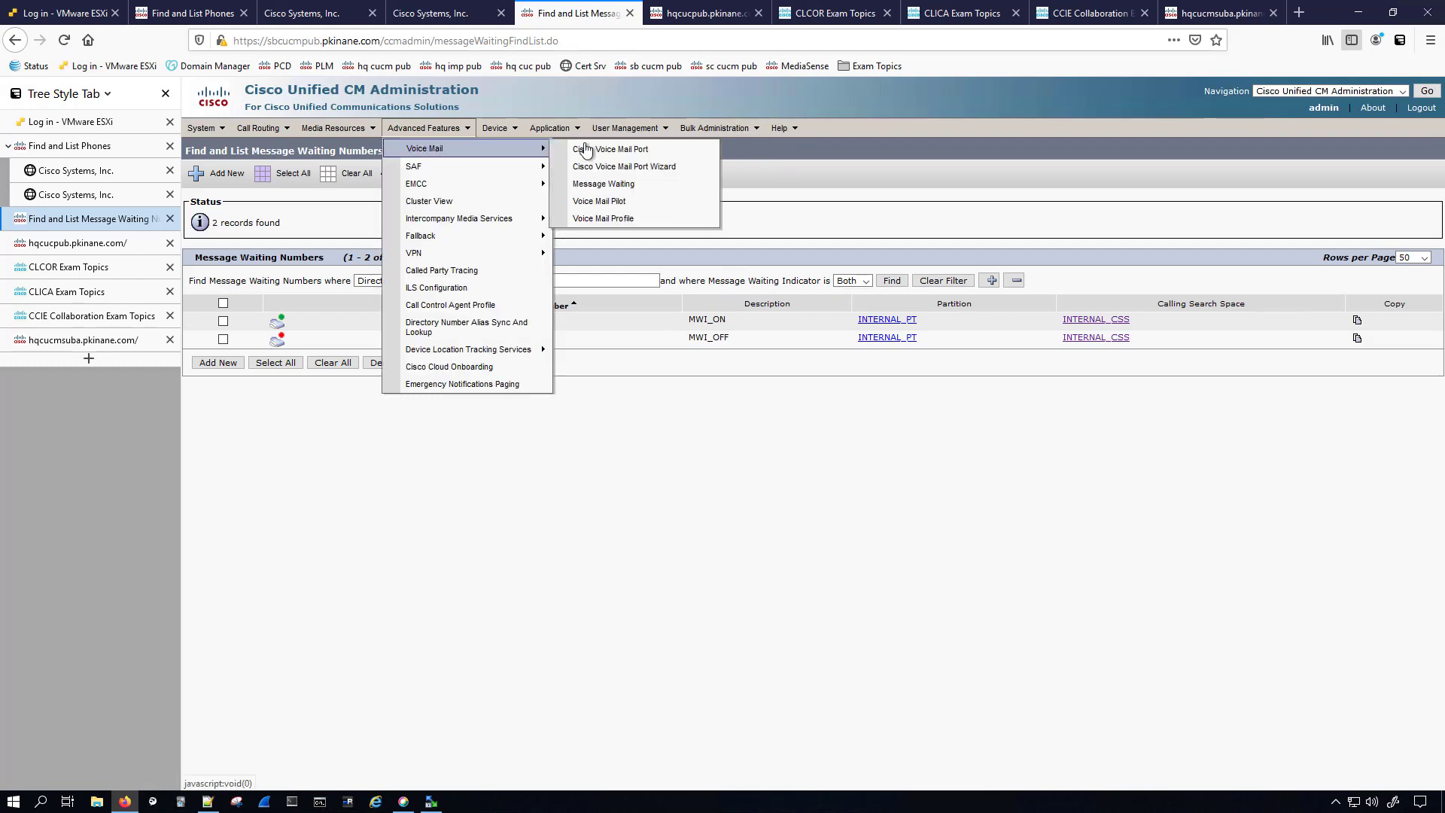
pyautogui.click(622, 206)
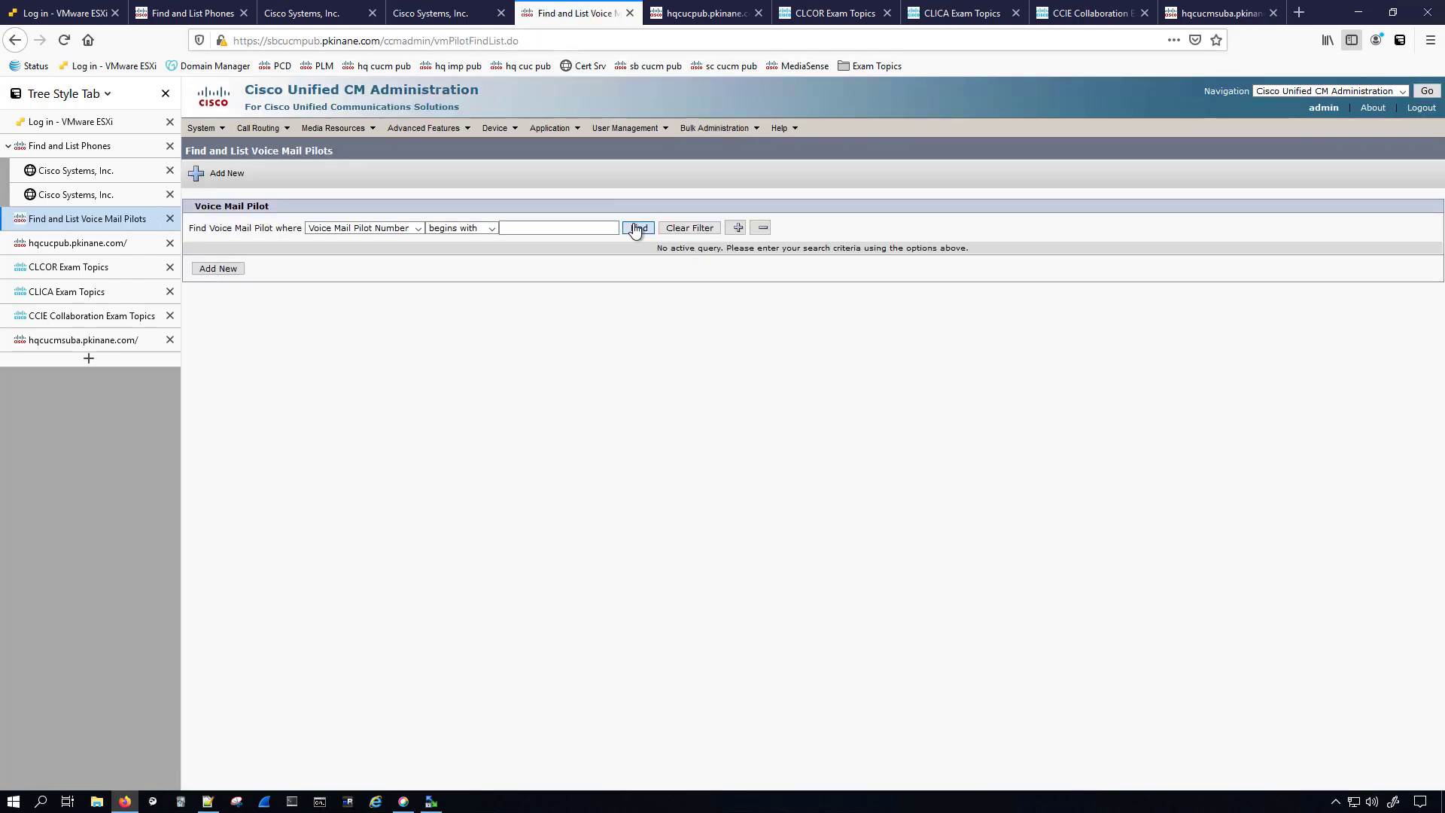
pyautogui.click(636, 228)
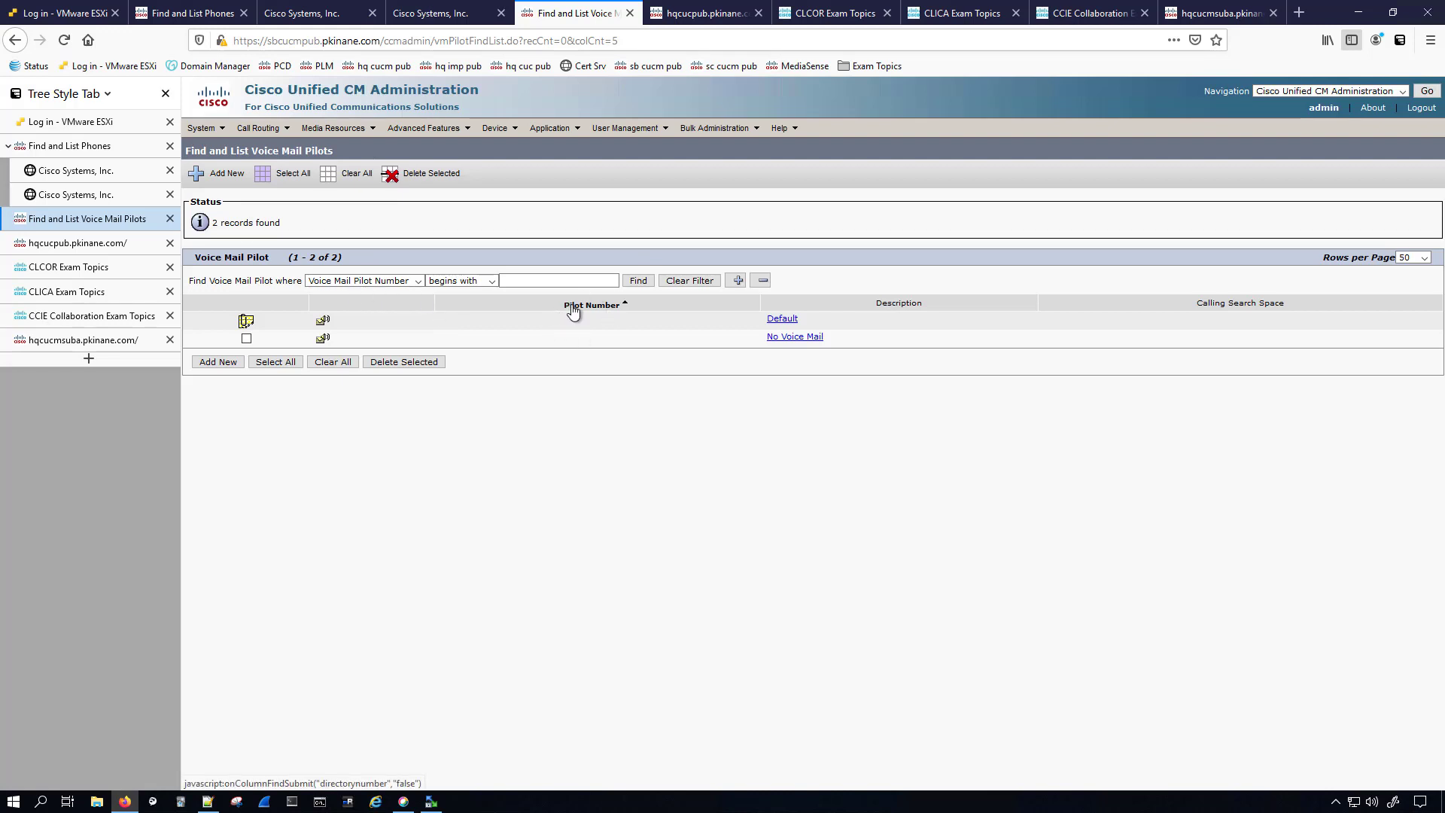
pyautogui.click(783, 318)
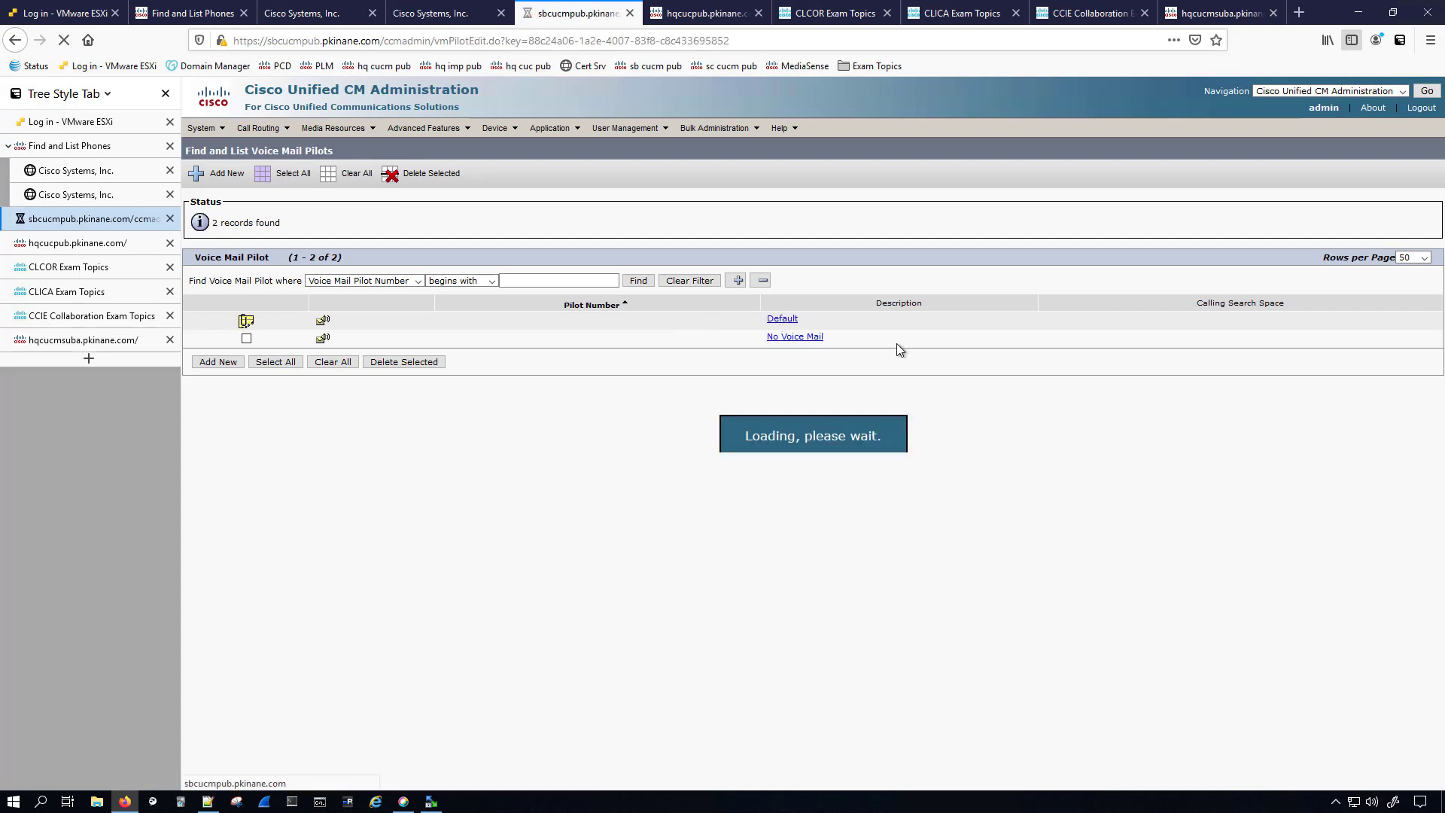
# Step: Set the Default pilot number to 4000 with calling search space INTERNAL_CSS and save
pyautogui.click(380, 272)
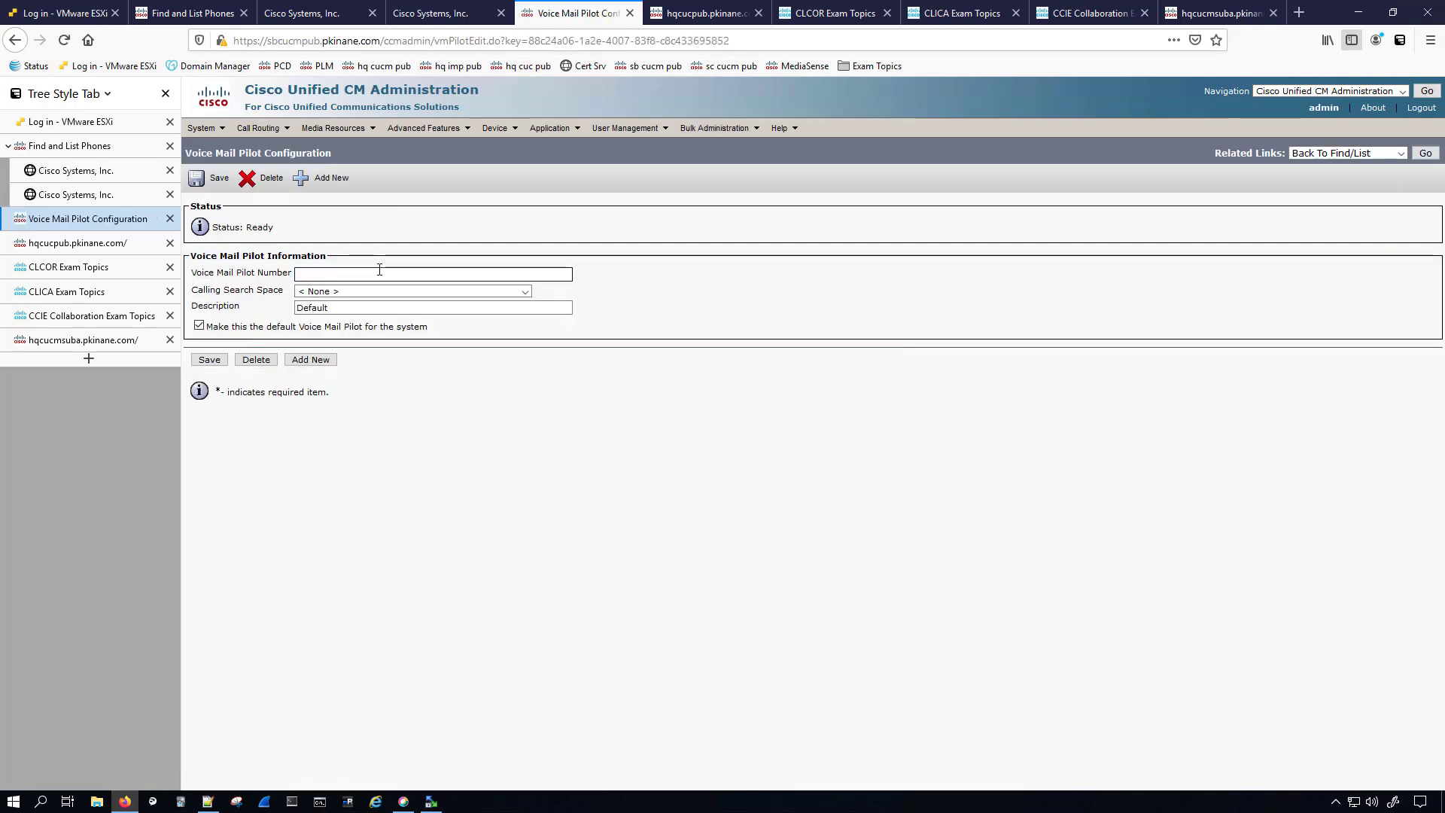
pyautogui.write('4000')
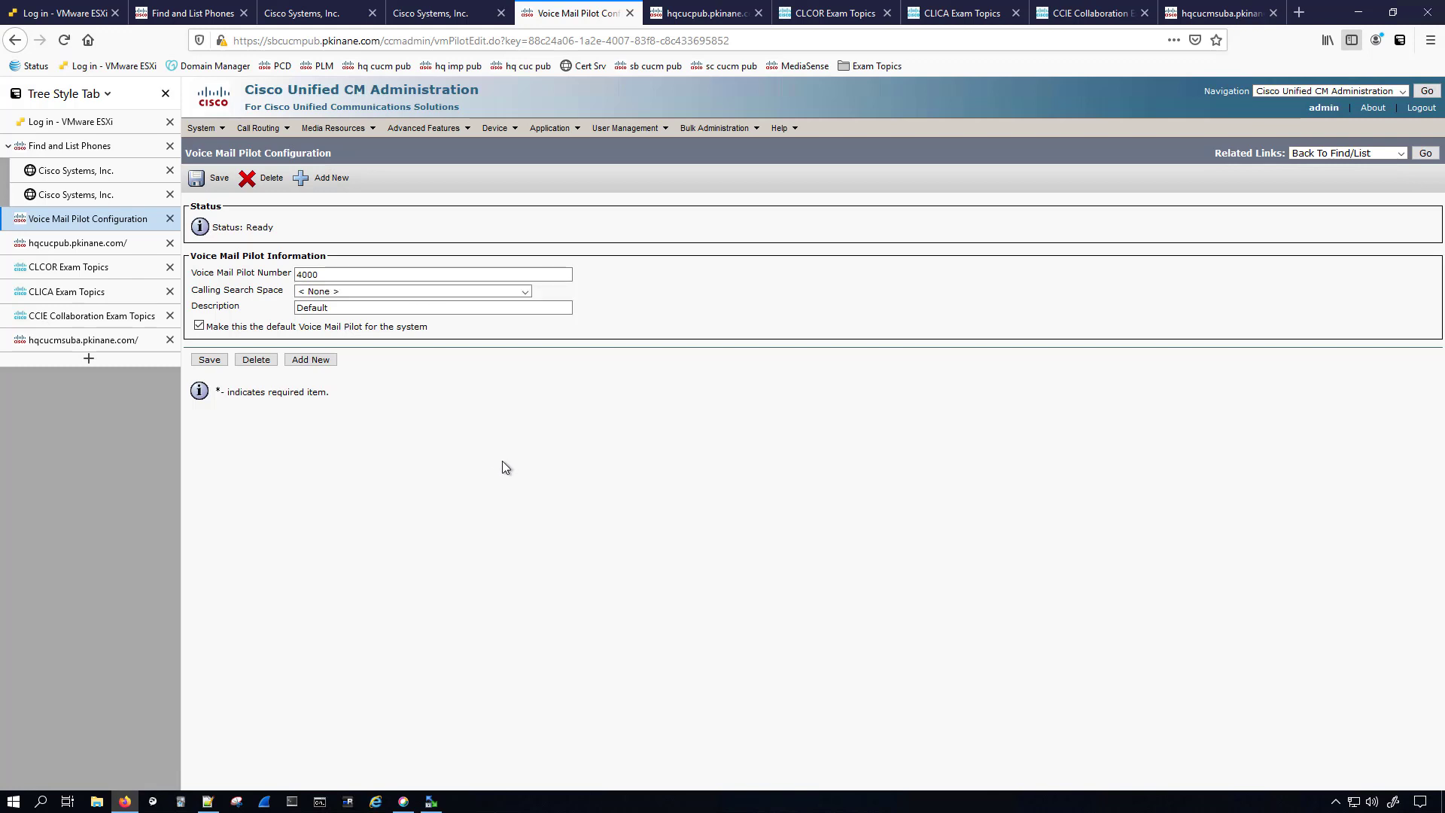
pyautogui.click(317, 293)
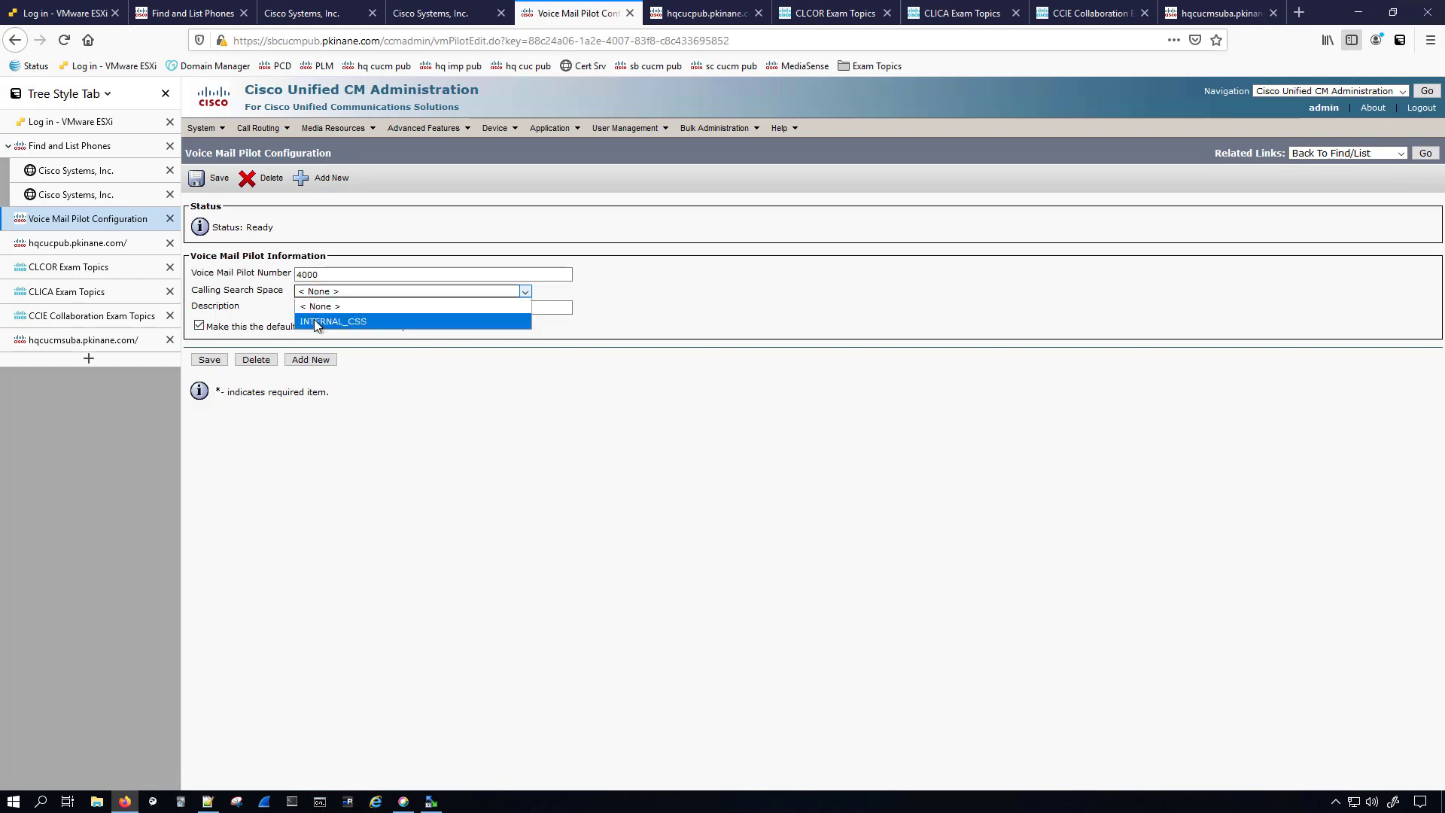
pyautogui.click(314, 319)
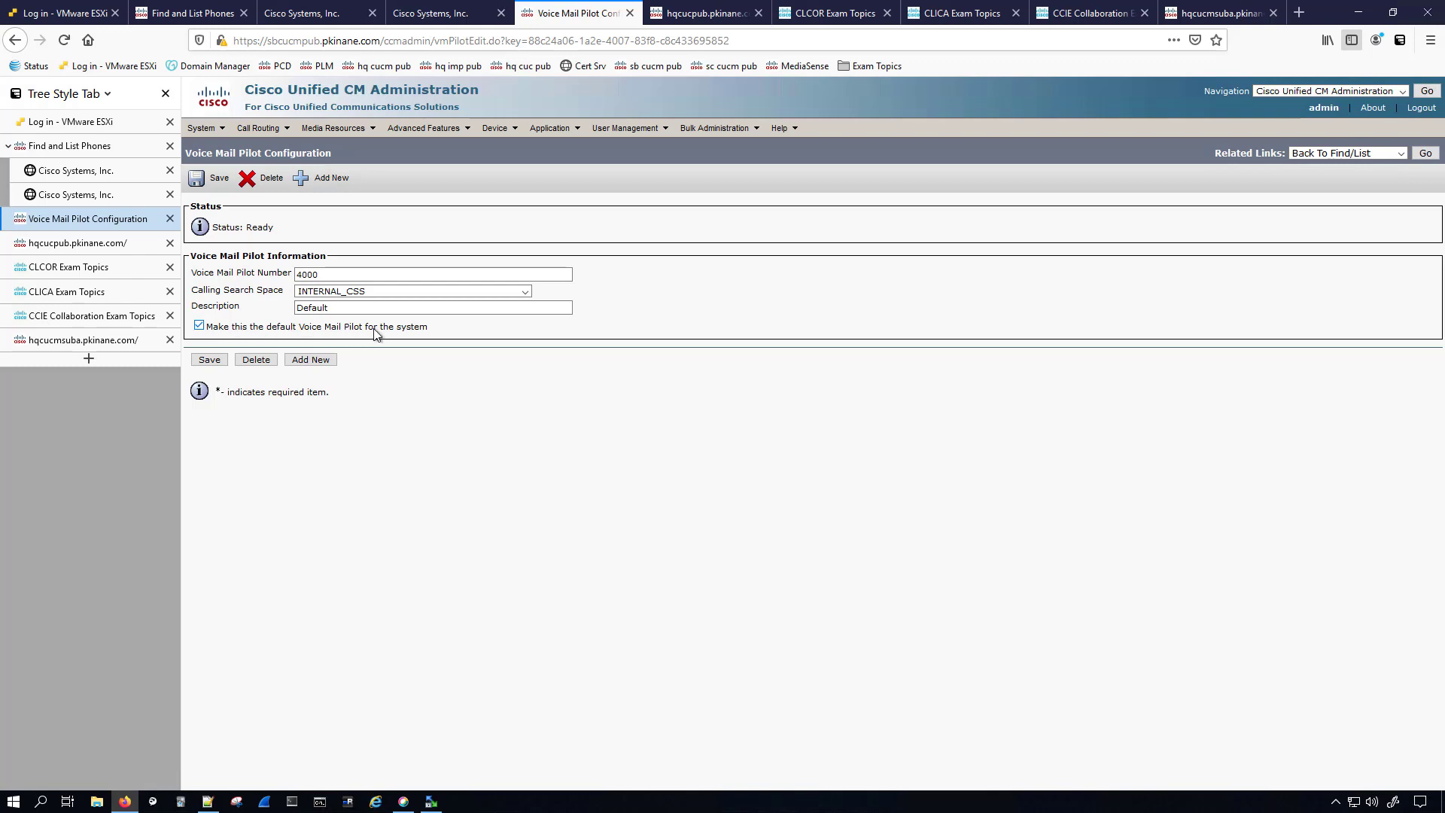
pyautogui.click(326, 274)
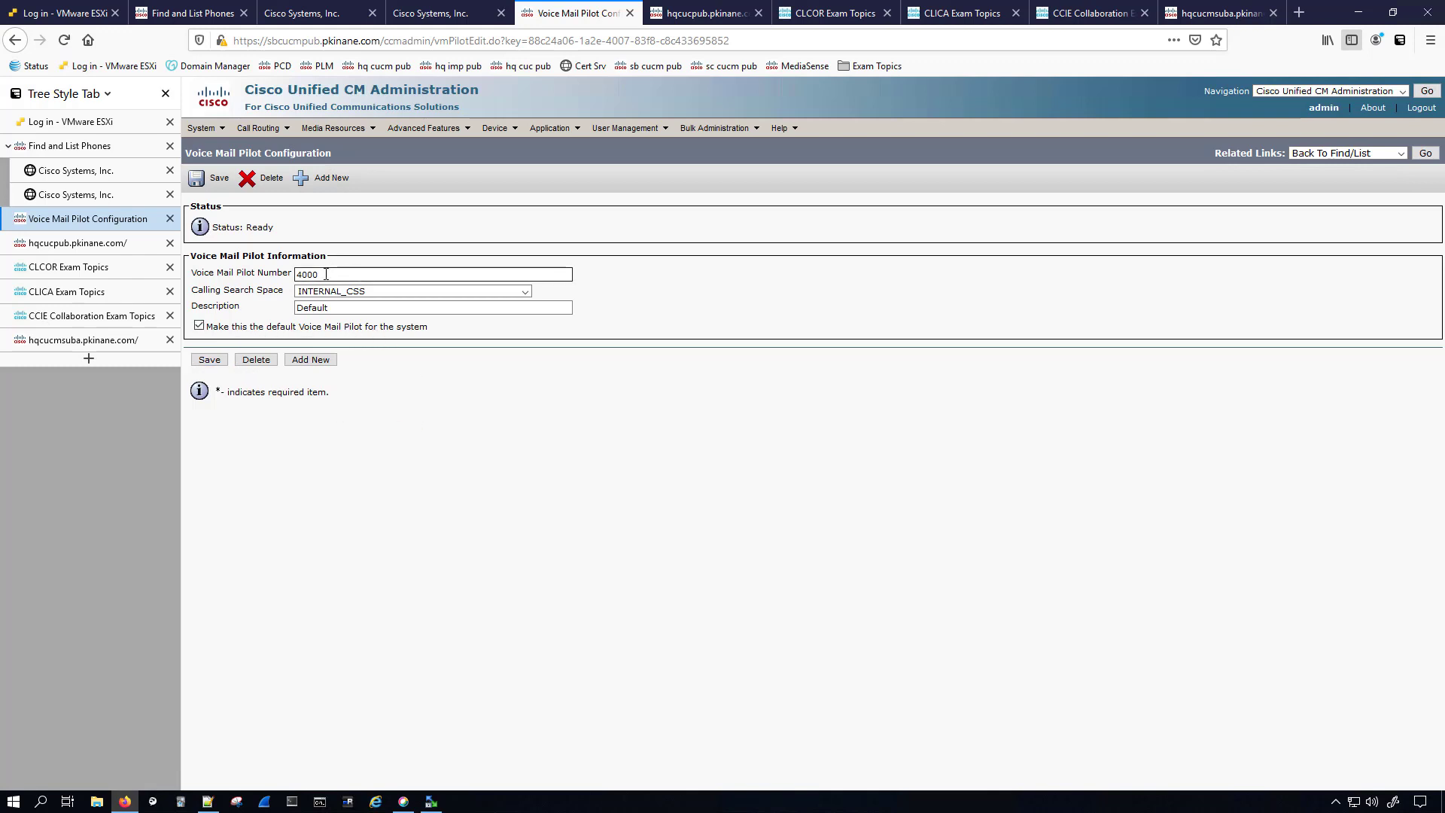
pyautogui.doubleClick(326, 274)
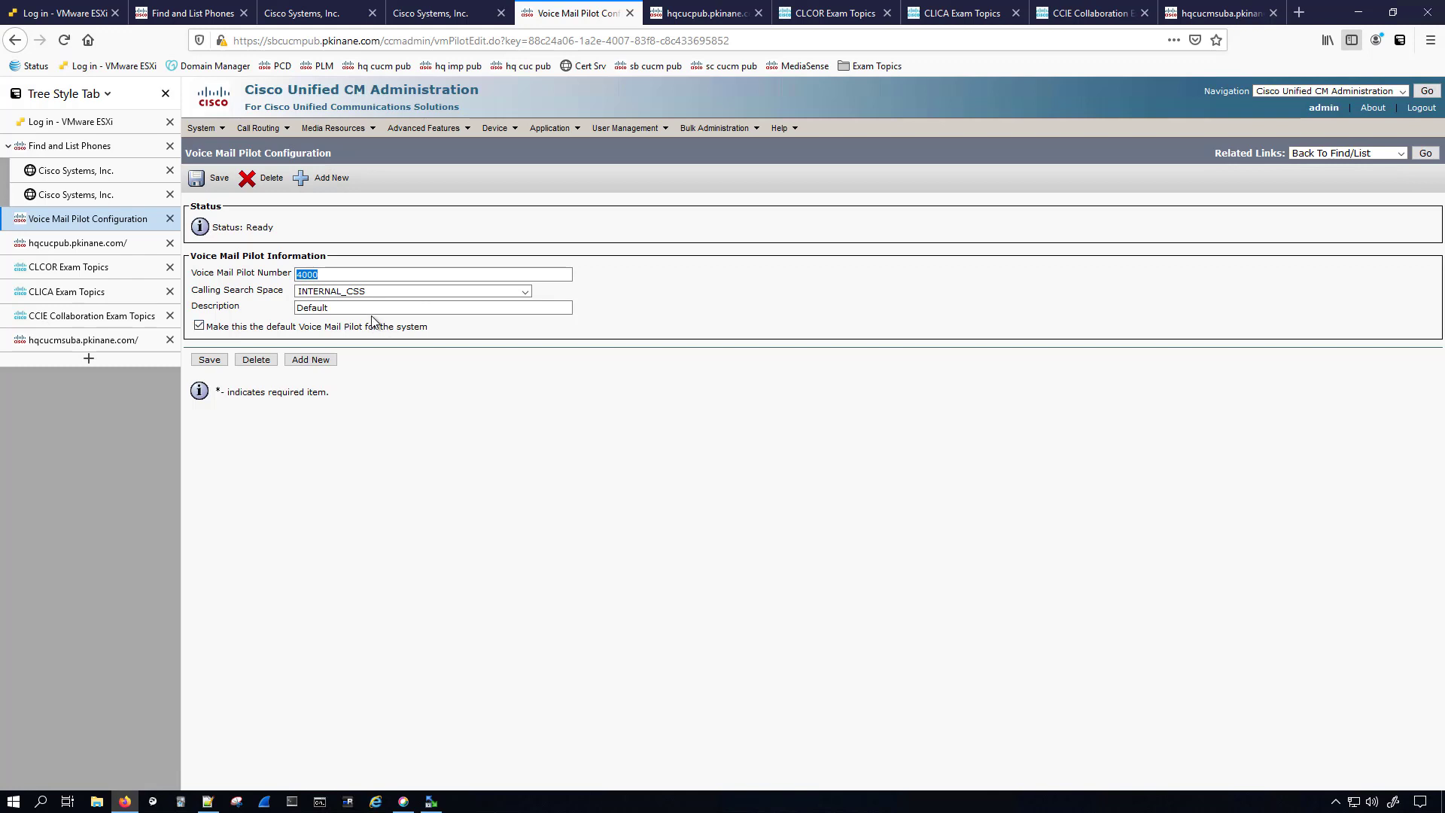
pyautogui.click(209, 360)
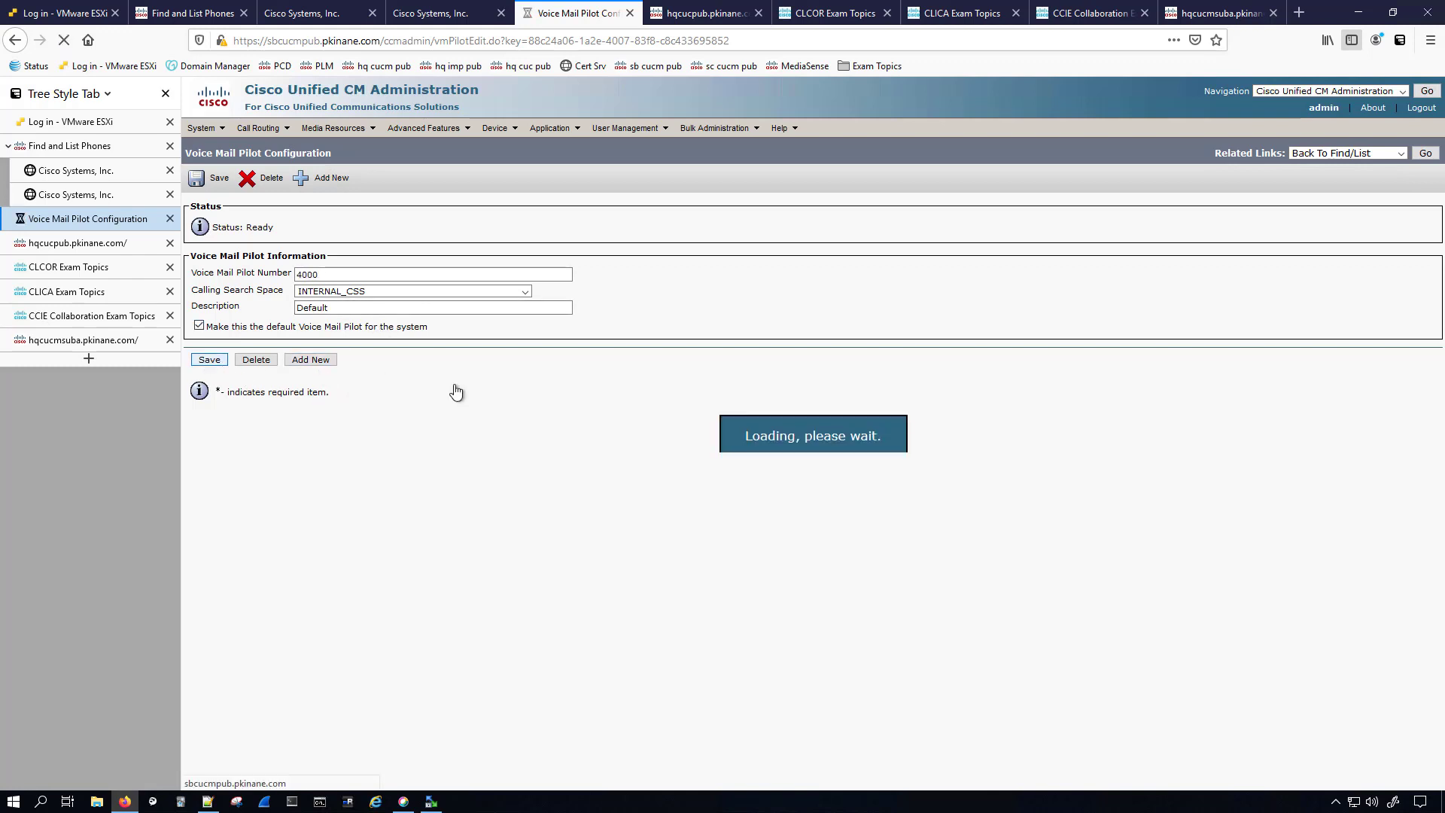
pyautogui.click(423, 128)
pyautogui.moveTo(442, 151)
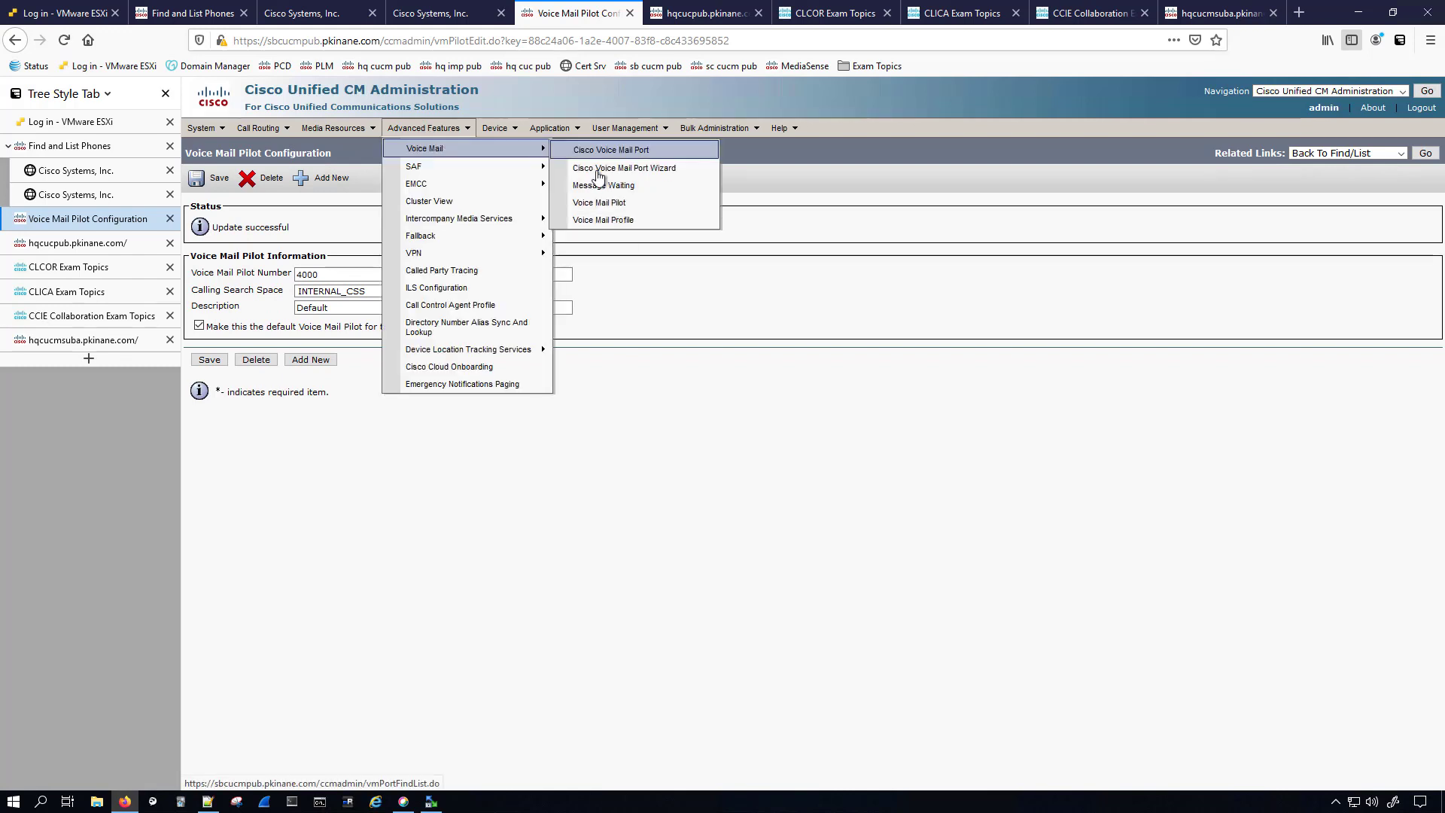
# Step: List the voice mail profiles and inspect pilot 4000 used by the Default profile
pyautogui.click(603, 220)
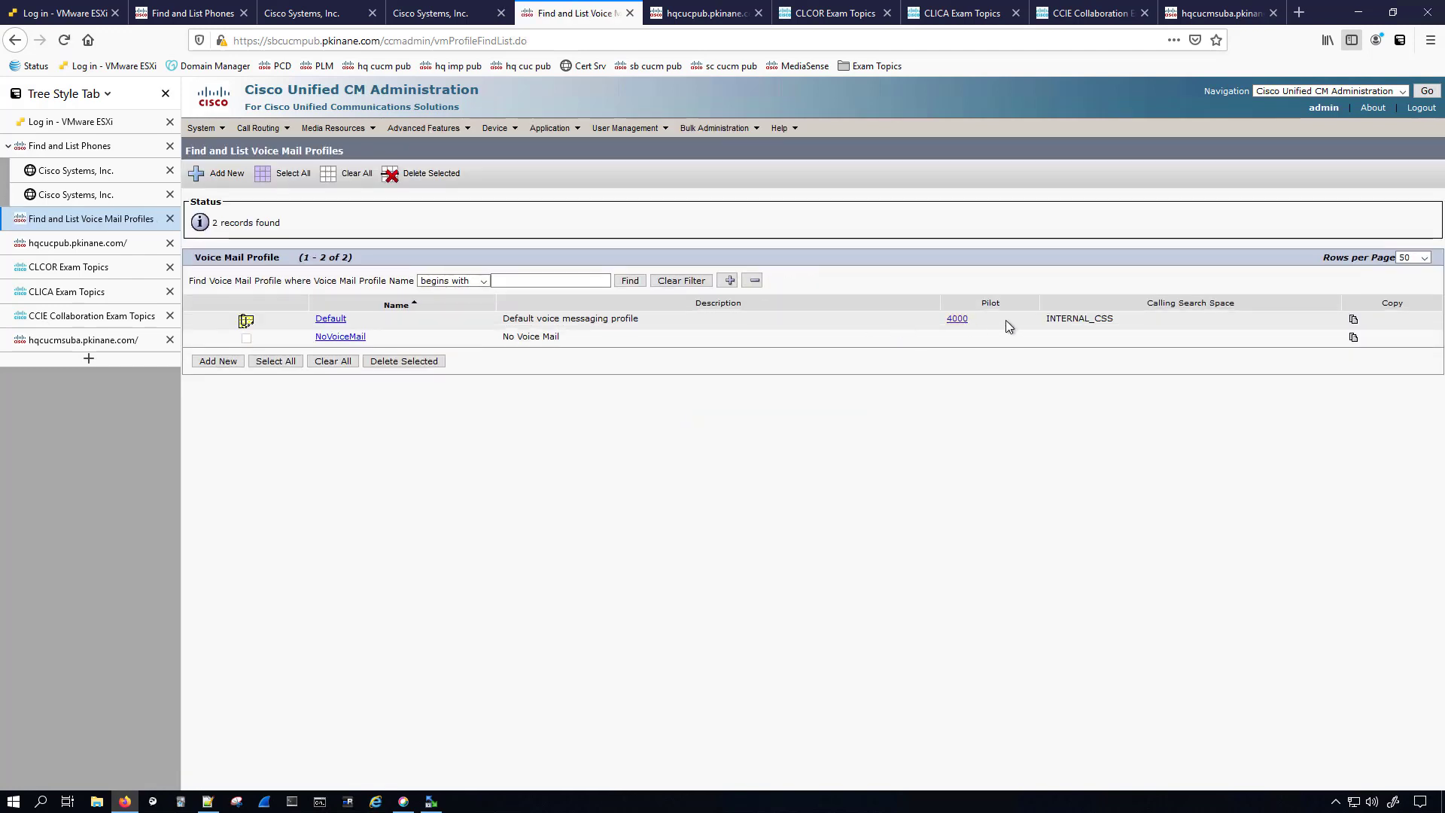
pyautogui.moveTo(1006, 320); pyautogui.dragTo(936, 324)
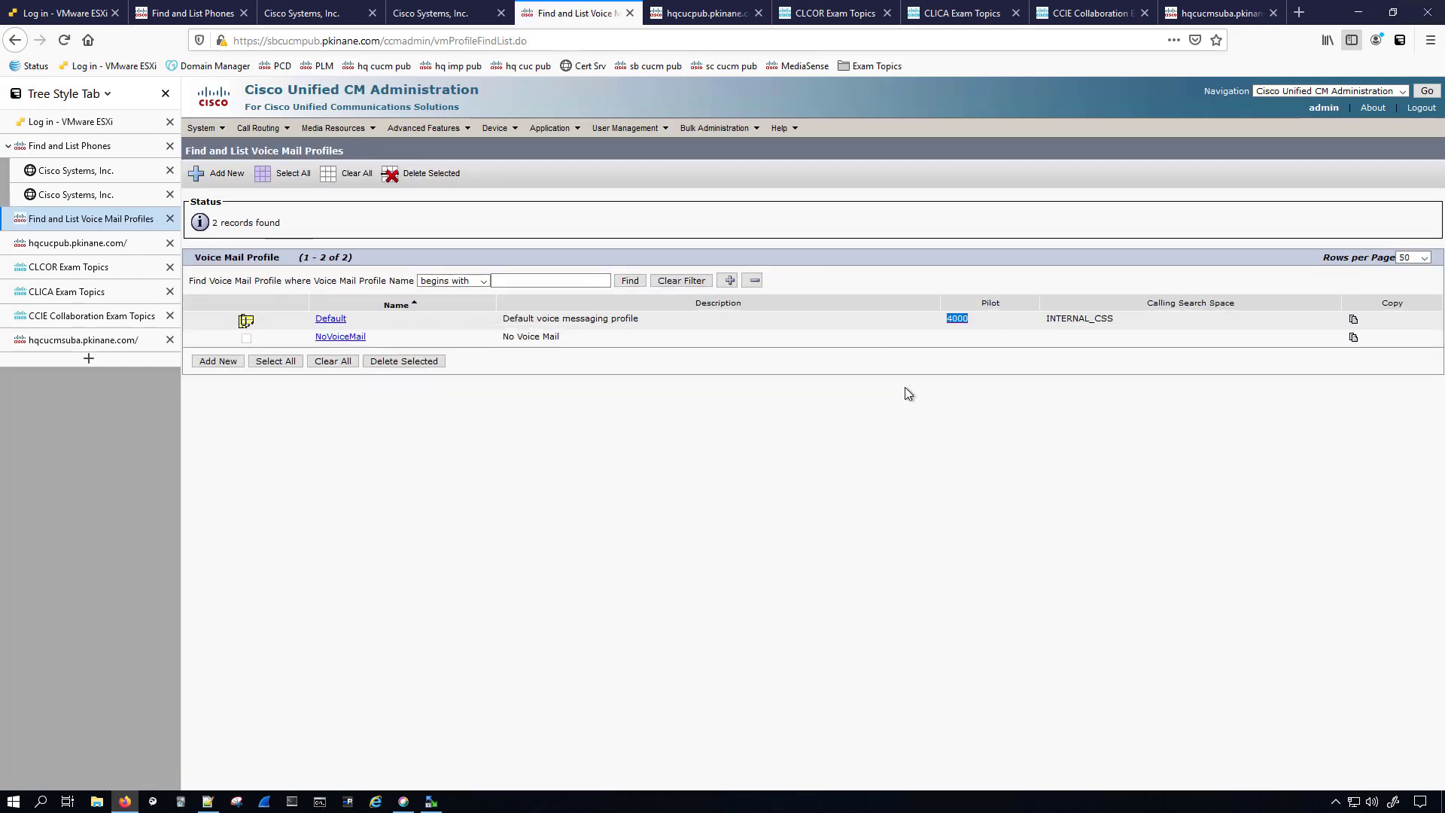
pyautogui.click(958, 318)
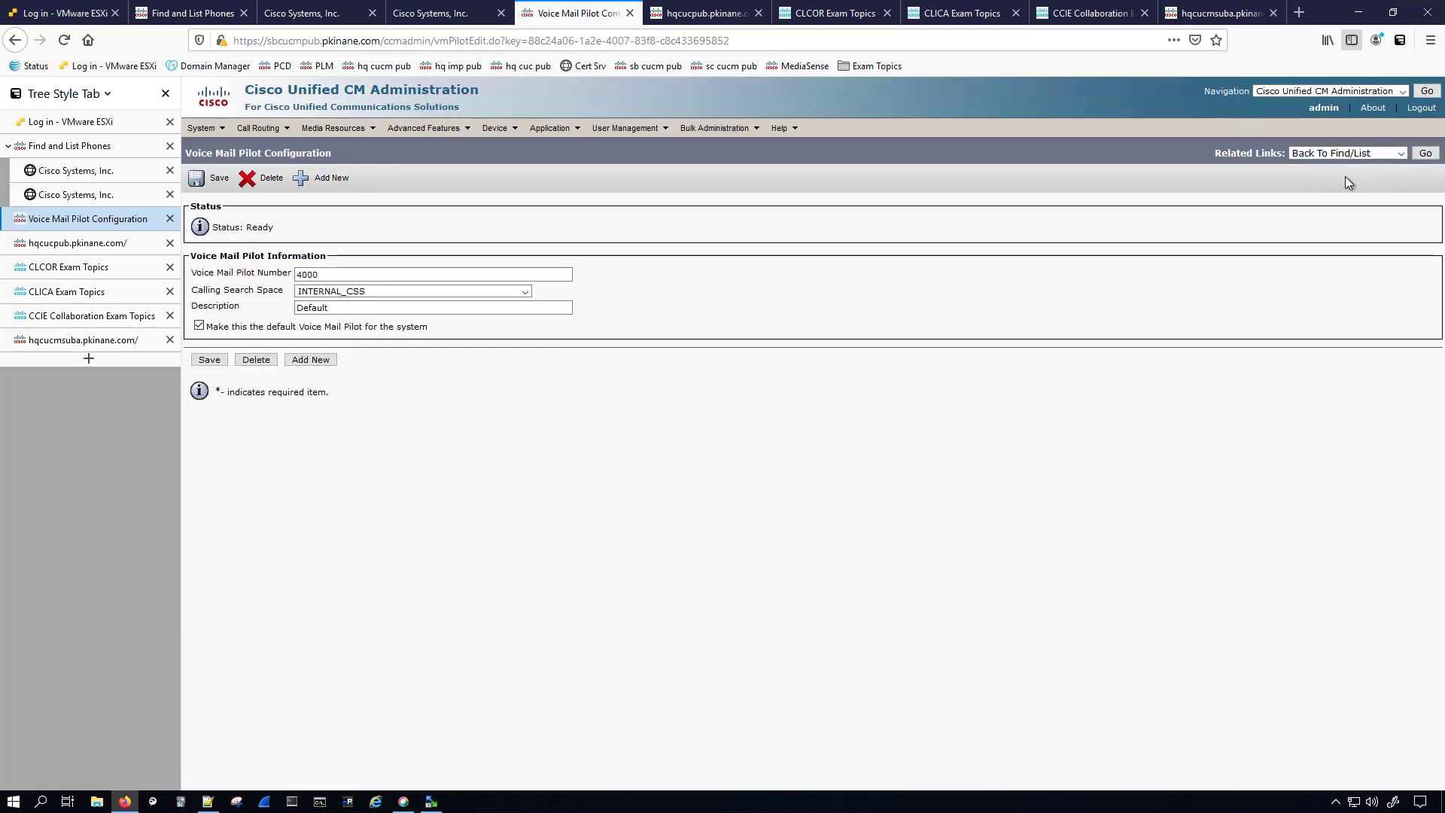
pyautogui.click(1425, 153)
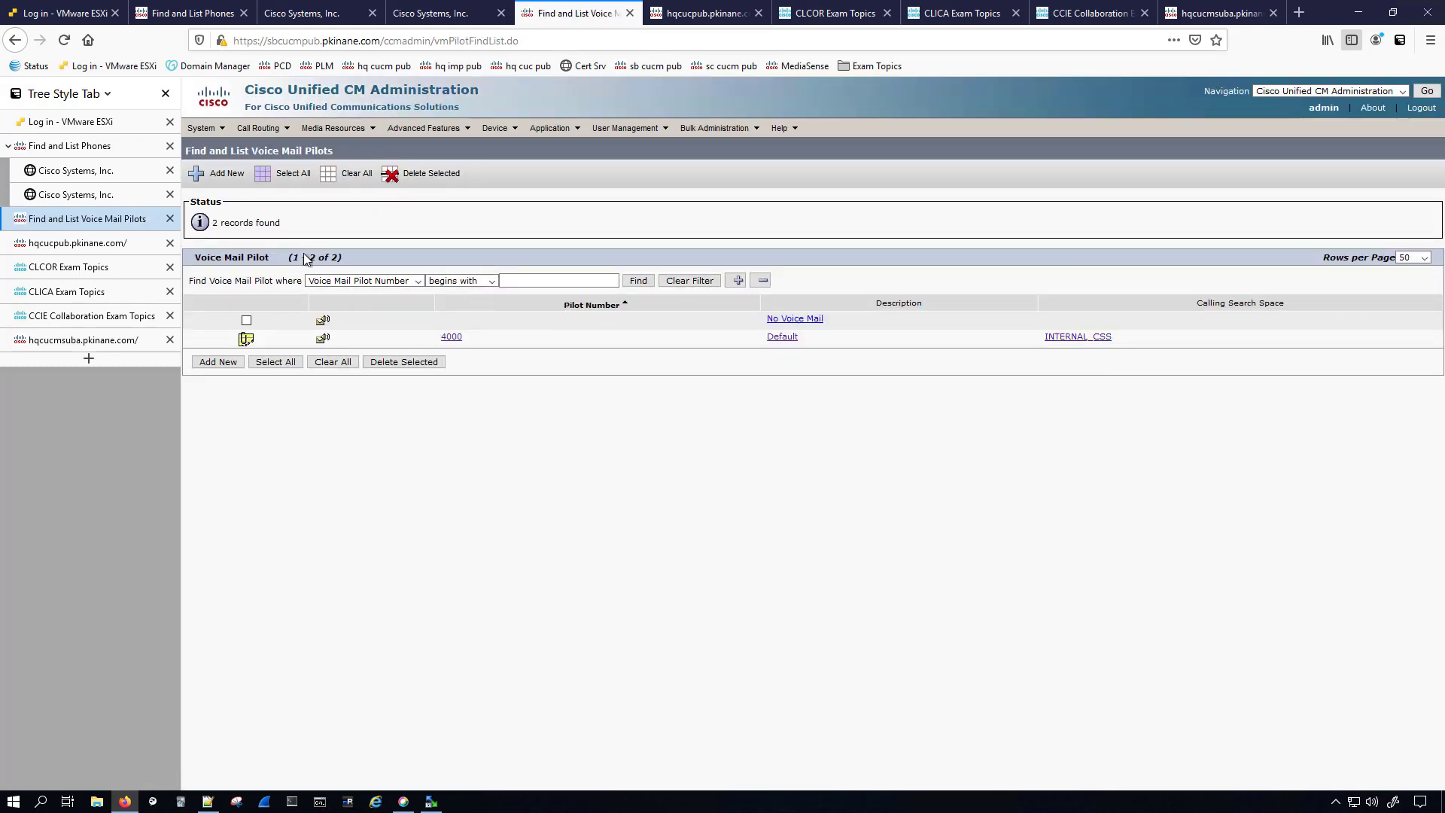
pyautogui.moveTo(272, 257); pyautogui.dragTo(190, 264)
pyautogui.moveTo(812, 339); pyautogui.dragTo(764, 338)
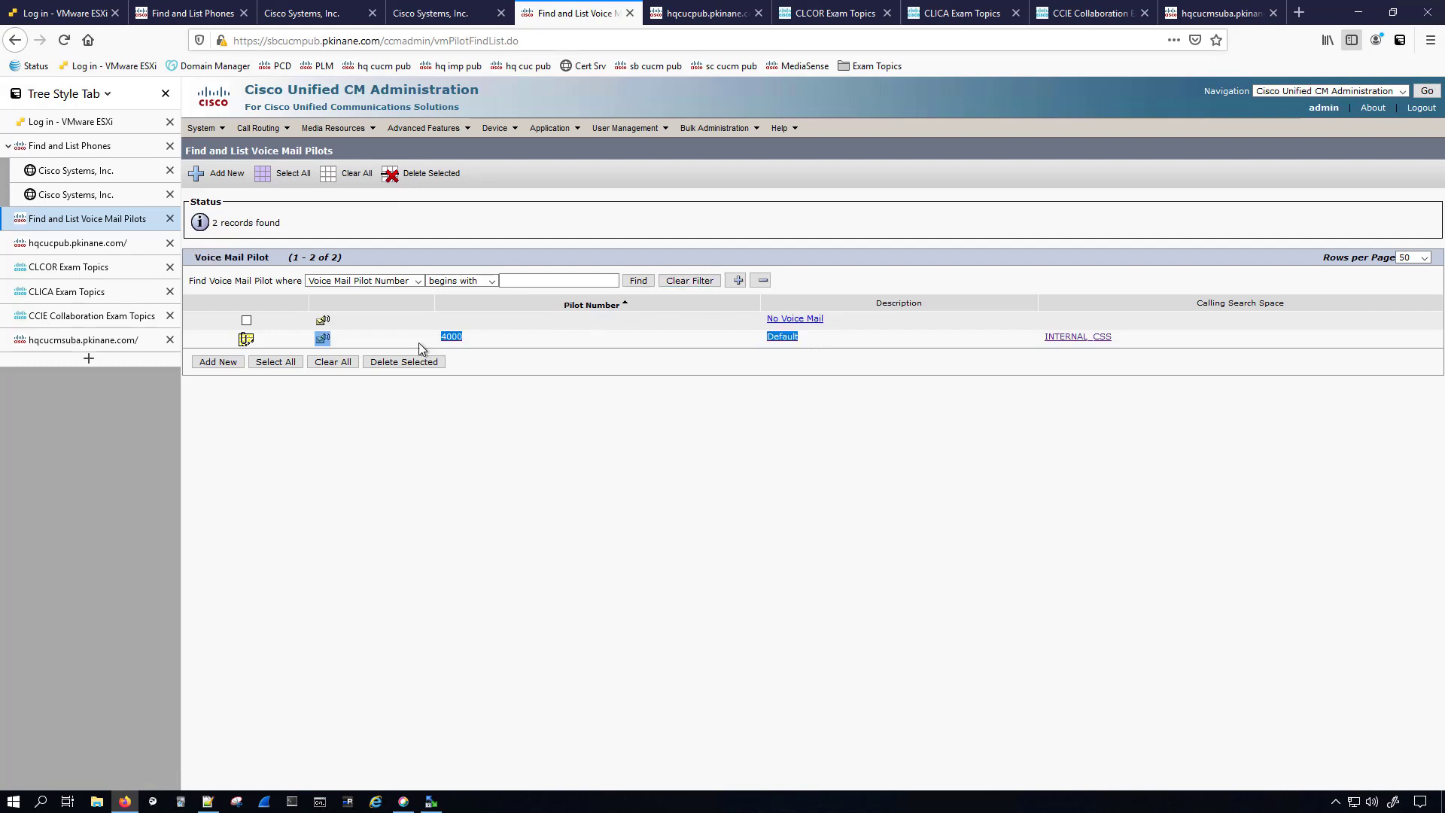
pyautogui.click(813, 400)
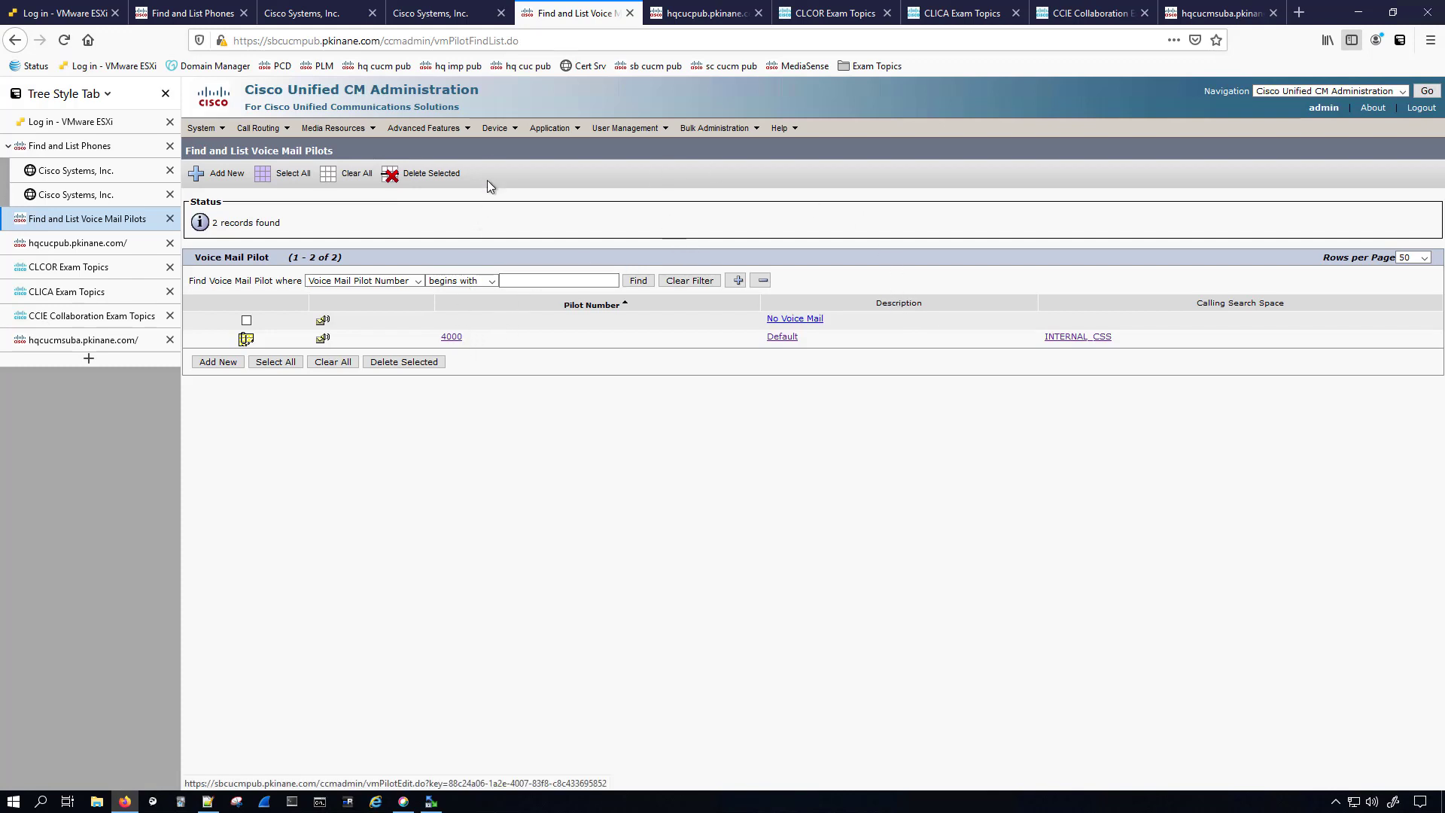
# Step: Return to the Voice Mail Profile list under Advanced Features > Voice Mail
pyautogui.click(423, 134)
pyautogui.moveTo(426, 149)
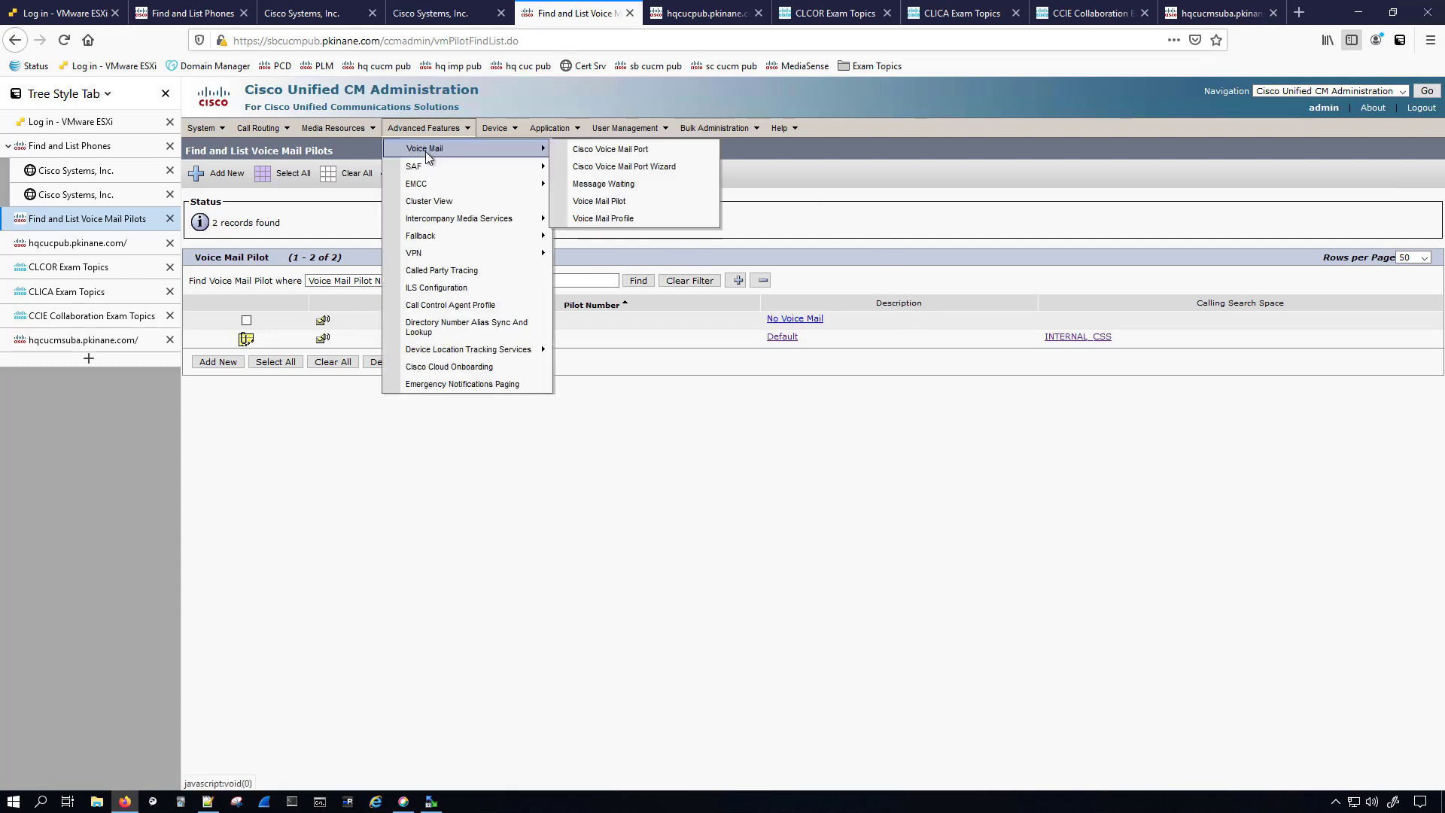
pyautogui.click(614, 221)
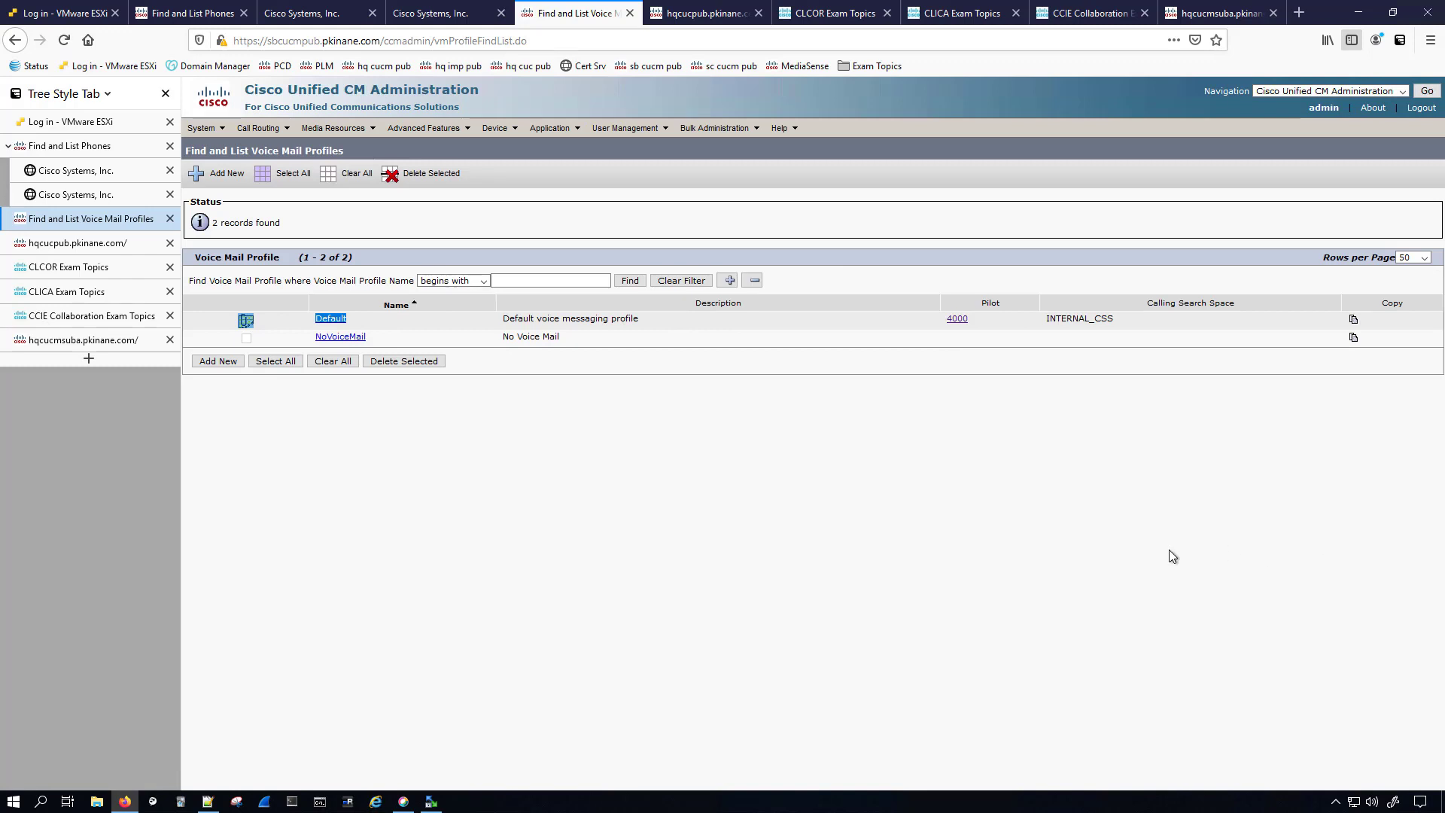
pyautogui.click(942, 534)
# Step: Sign in to Cisco Unity Connection Administration on the Unity Connection server tab
pyautogui.click(98, 242)
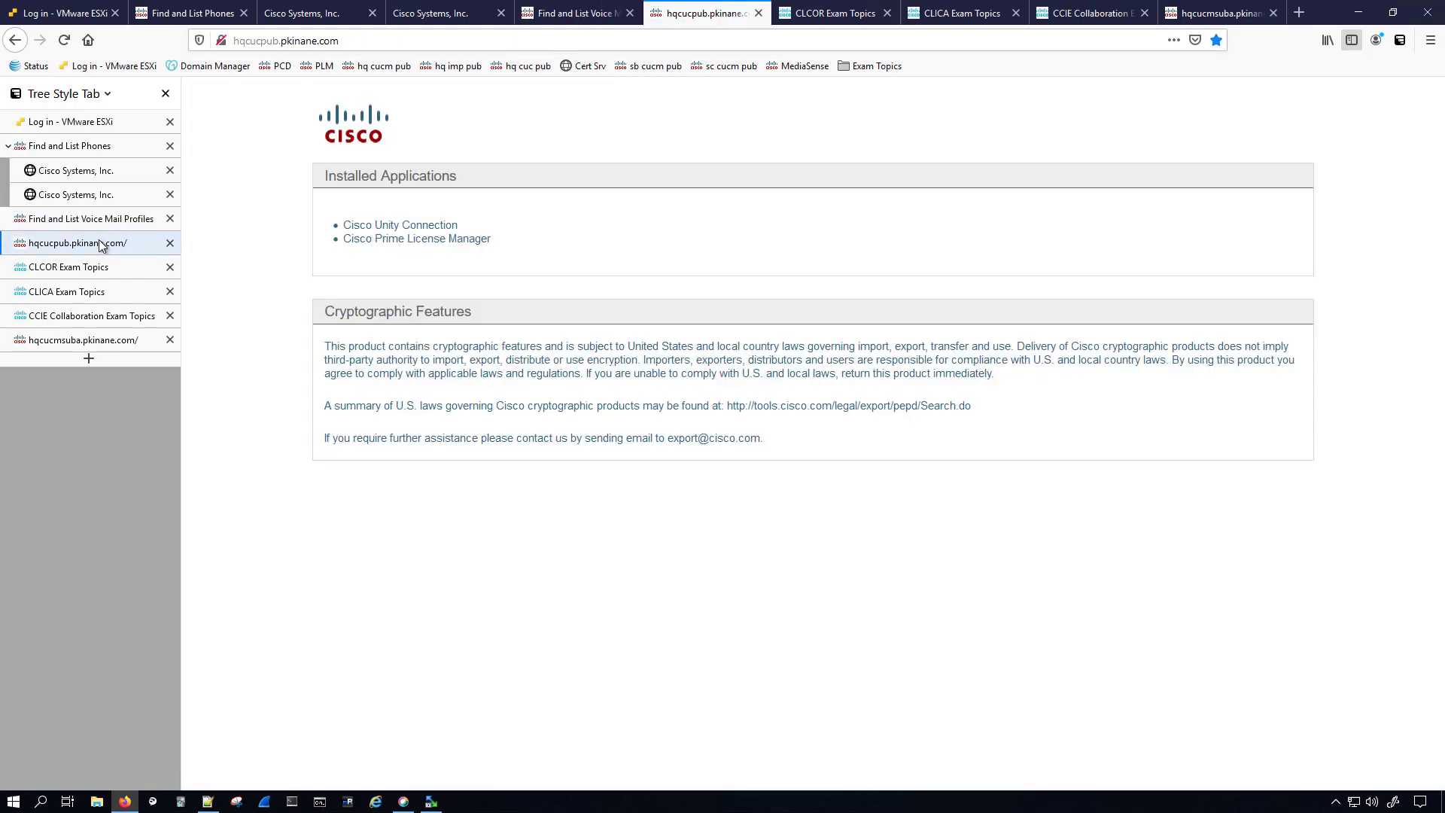
pyautogui.hotkey('ctrl', 'shift', 'Tab')
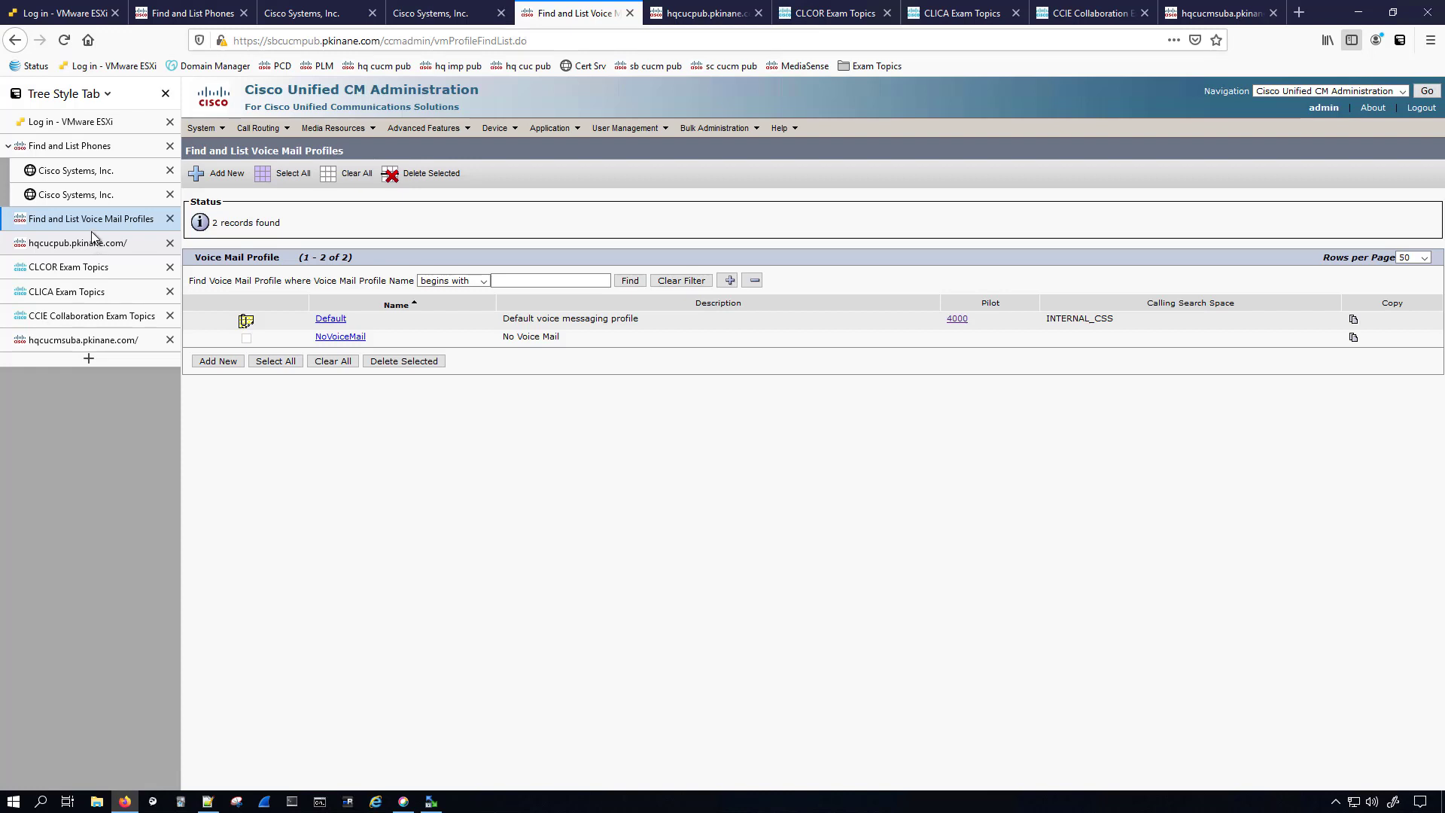
pyautogui.click(97, 242)
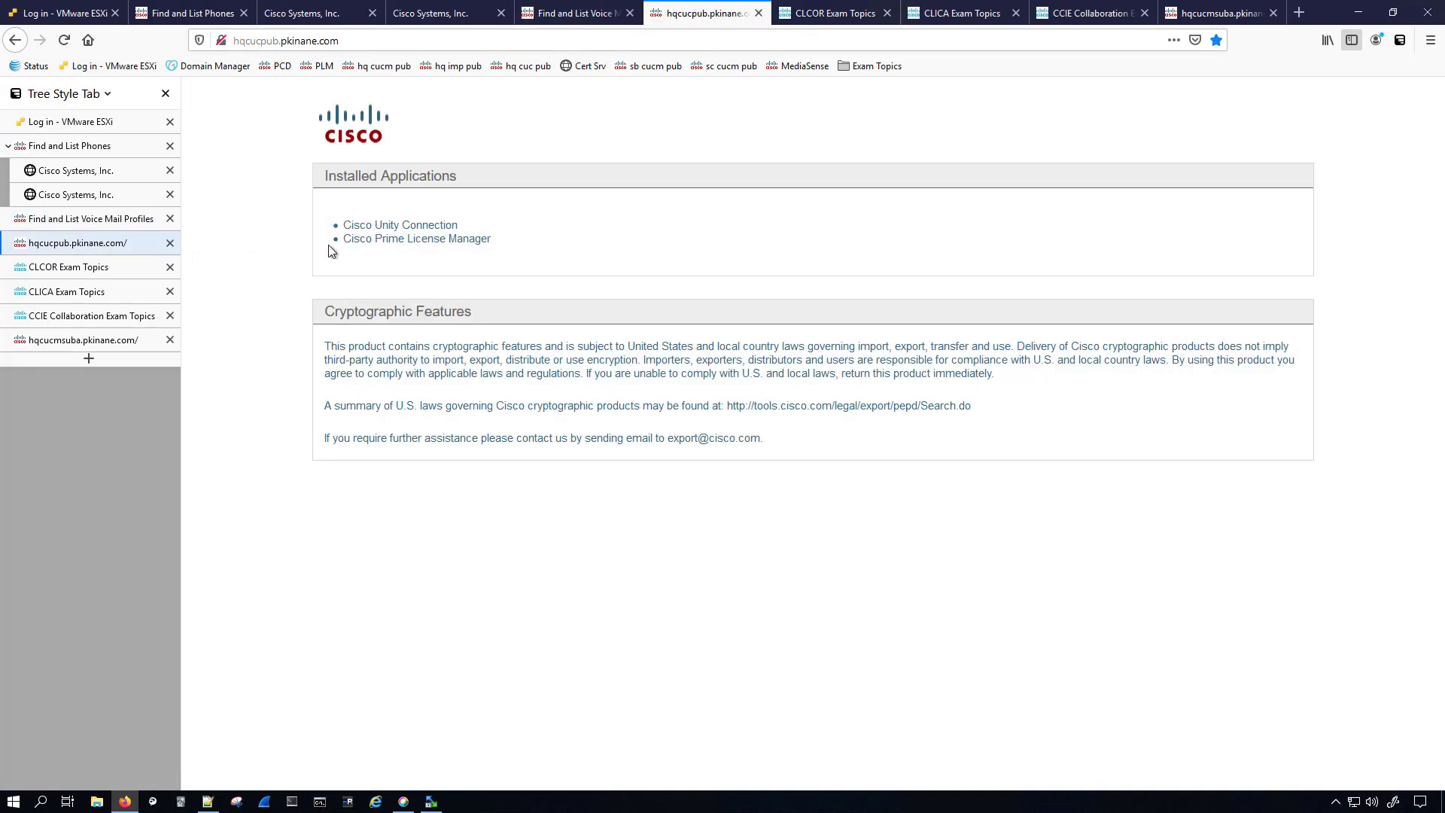
pyautogui.click(394, 229)
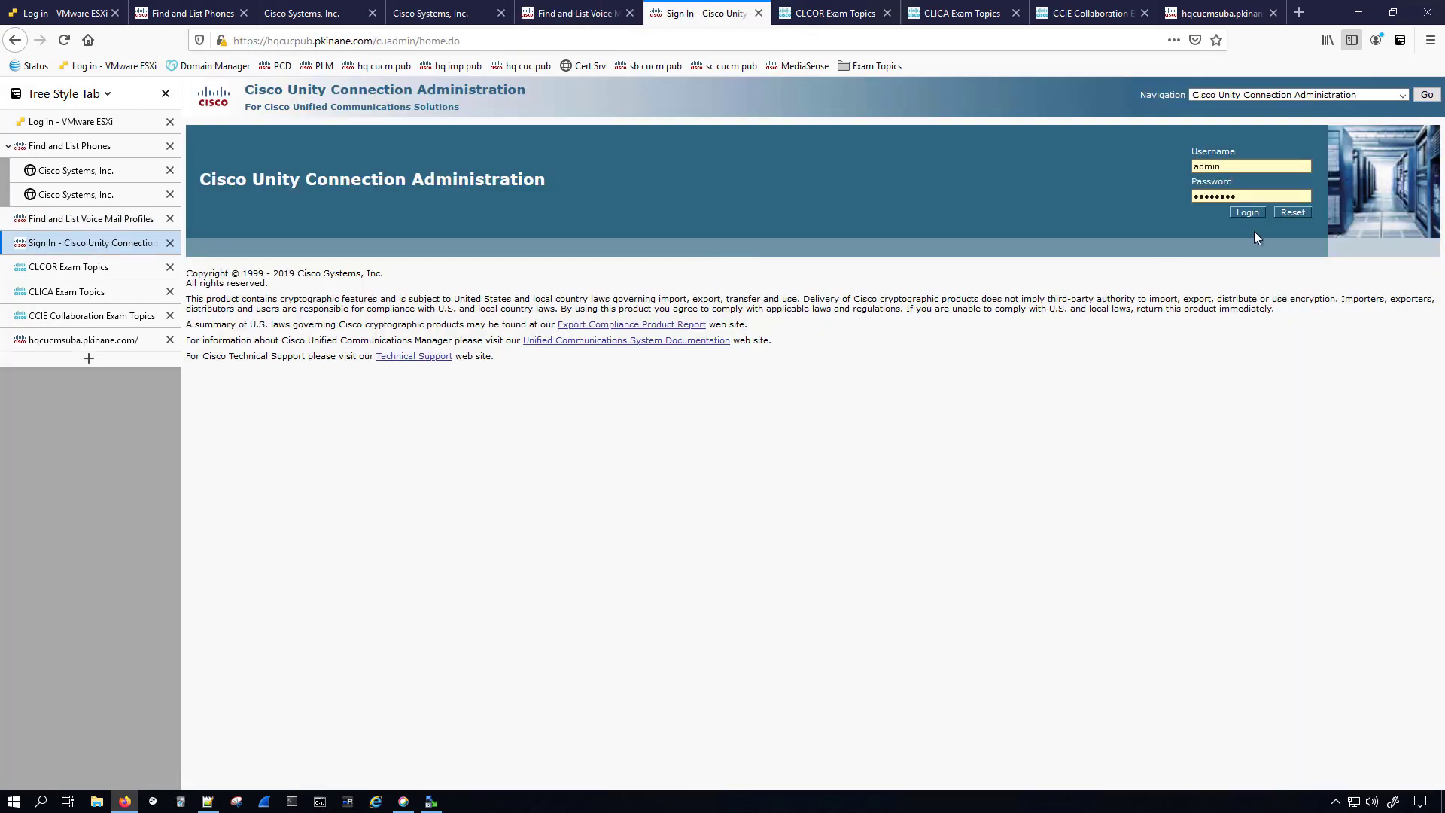
pyautogui.click(1244, 214)
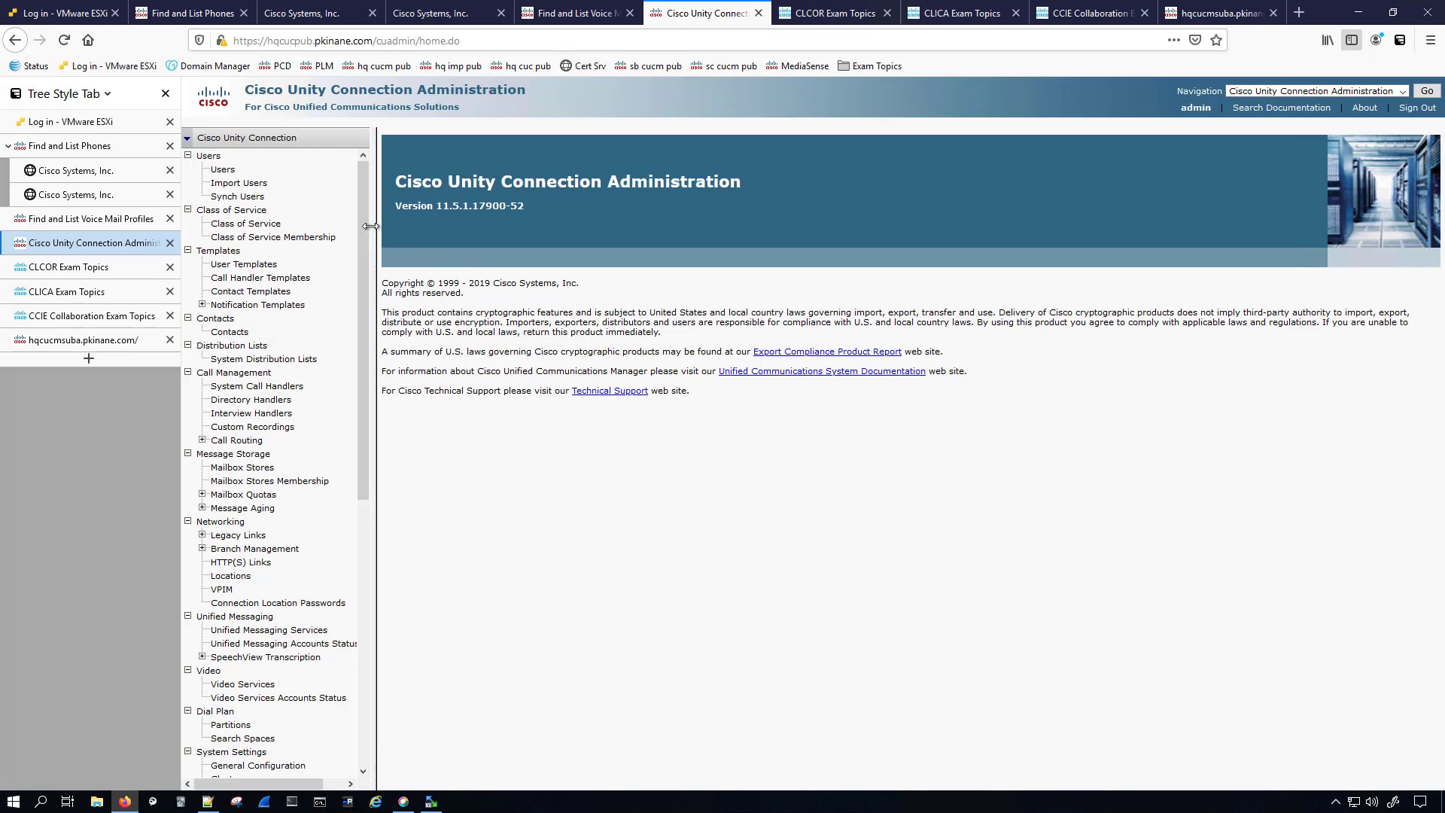
# Step: Create and save a new phone system named PhoneSystemSCCP
pyautogui.moveTo(361, 318); pyautogui.dragTo(340, 581)
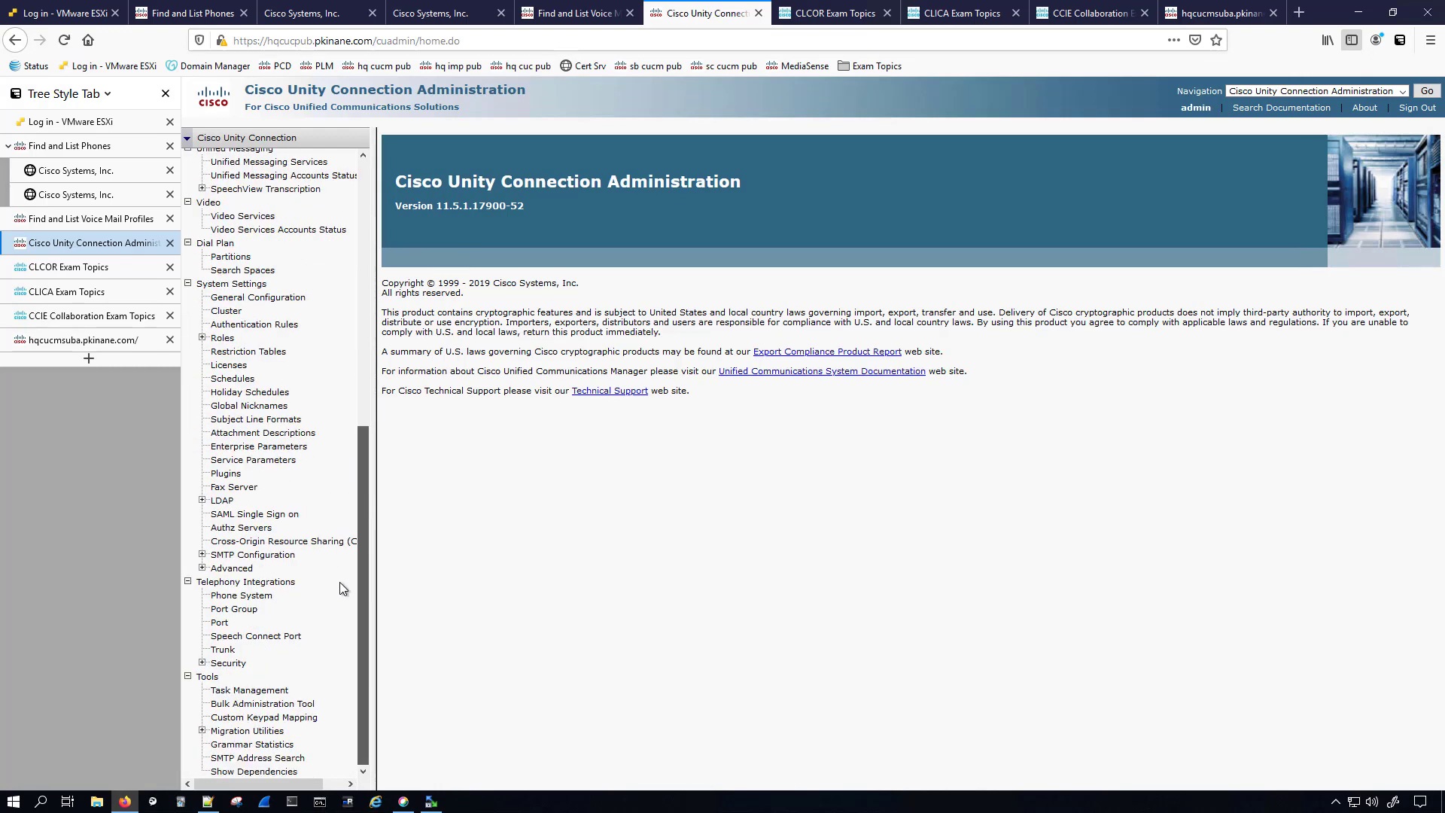
pyautogui.click(241, 596)
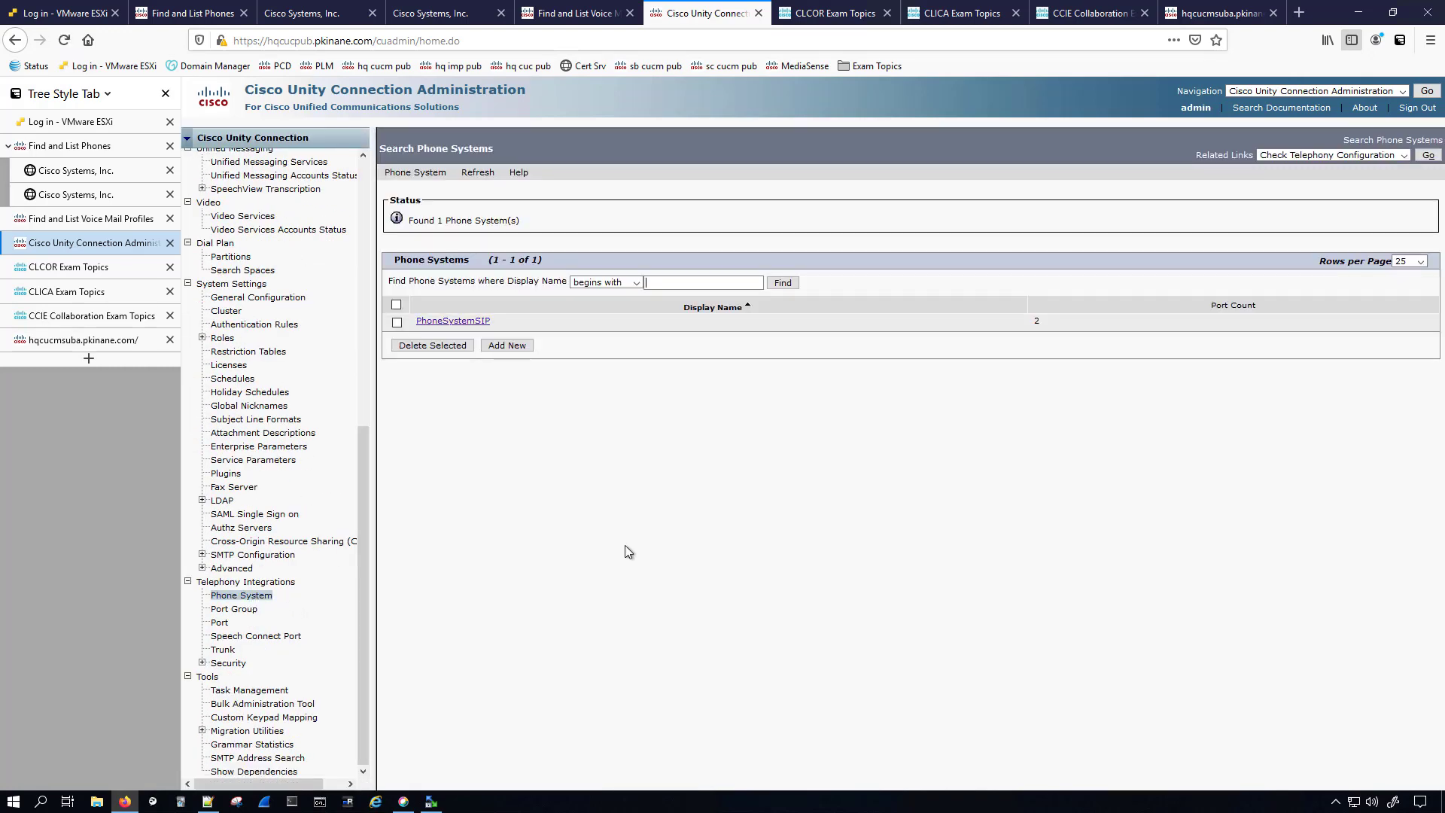
pyautogui.click(507, 346)
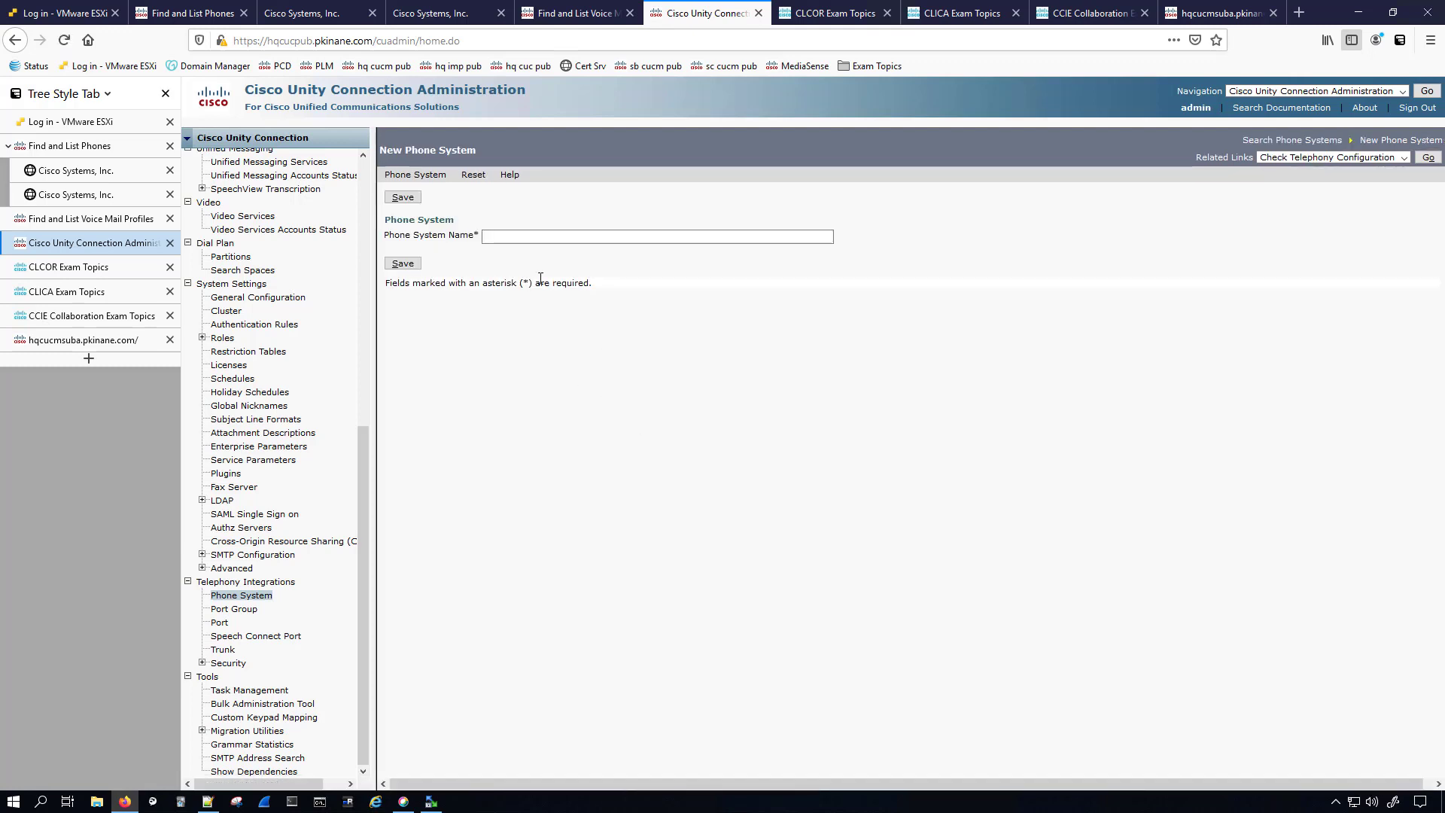
pyautogui.write('PhoneSystemSCCP')
pyautogui.click(403, 263)
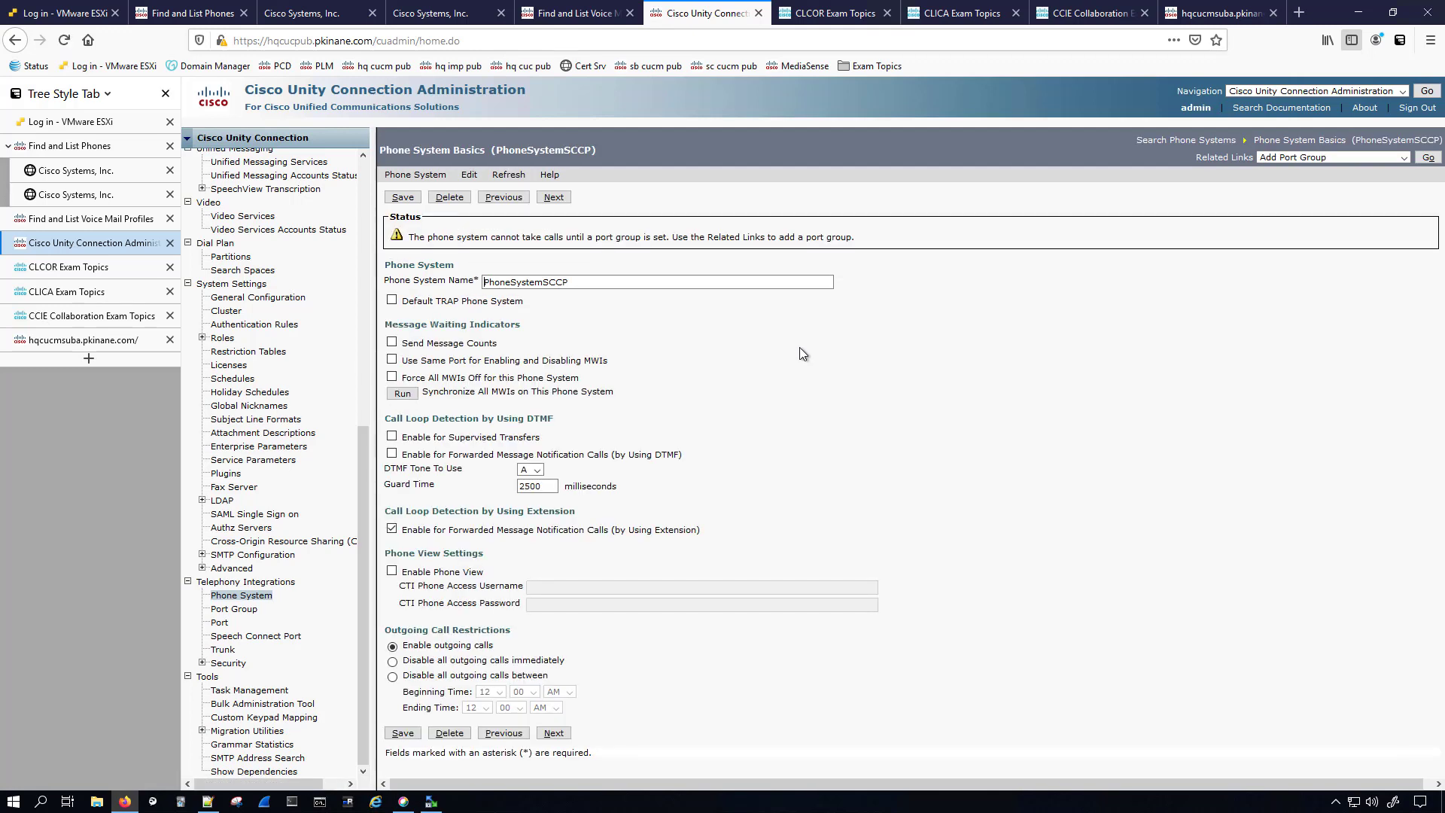
# Step: Start a new port group and copy CiscoUM1 from the notes for its prefix
pyautogui.click(1428, 158)
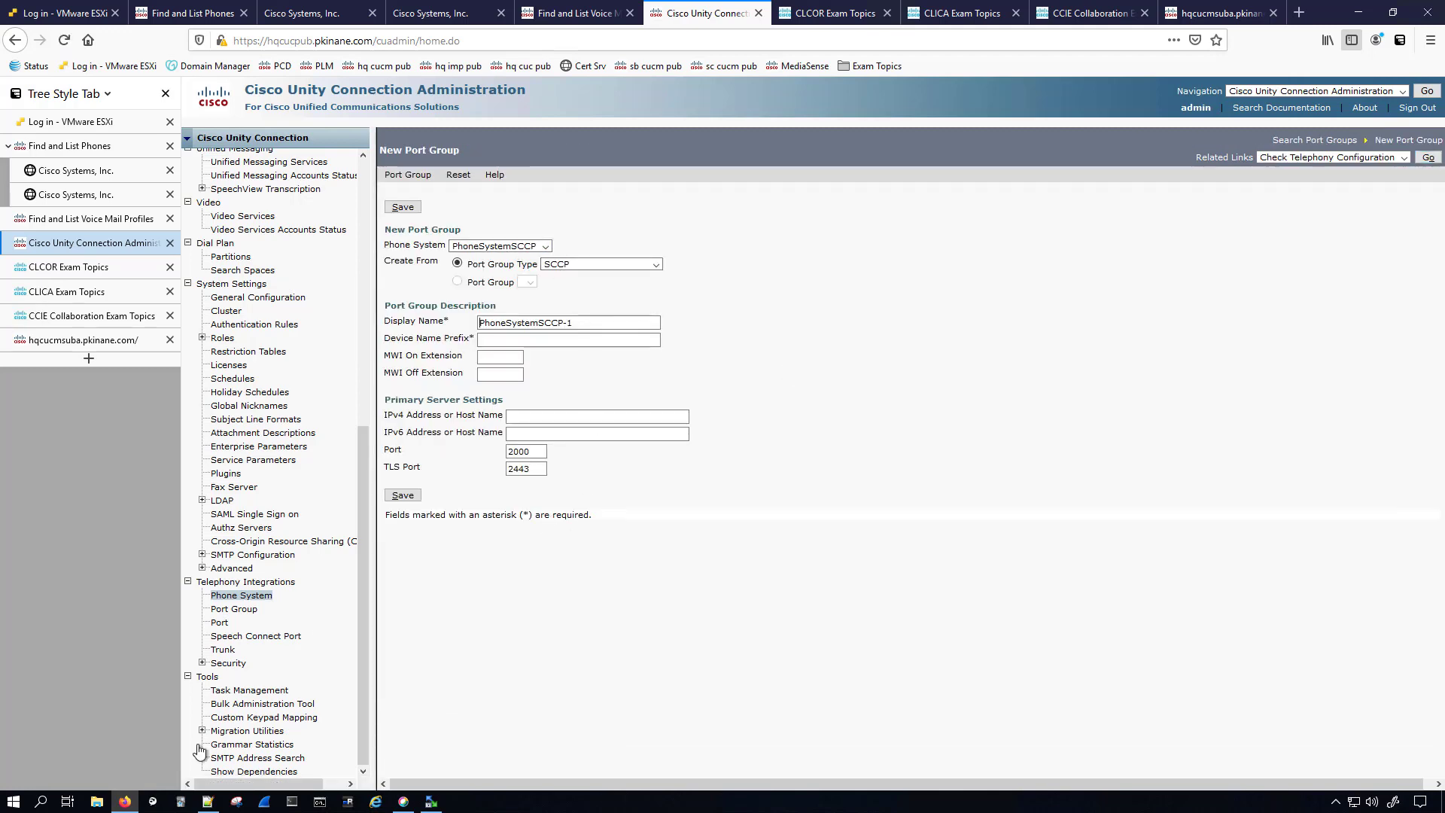
pyautogui.click(207, 802)
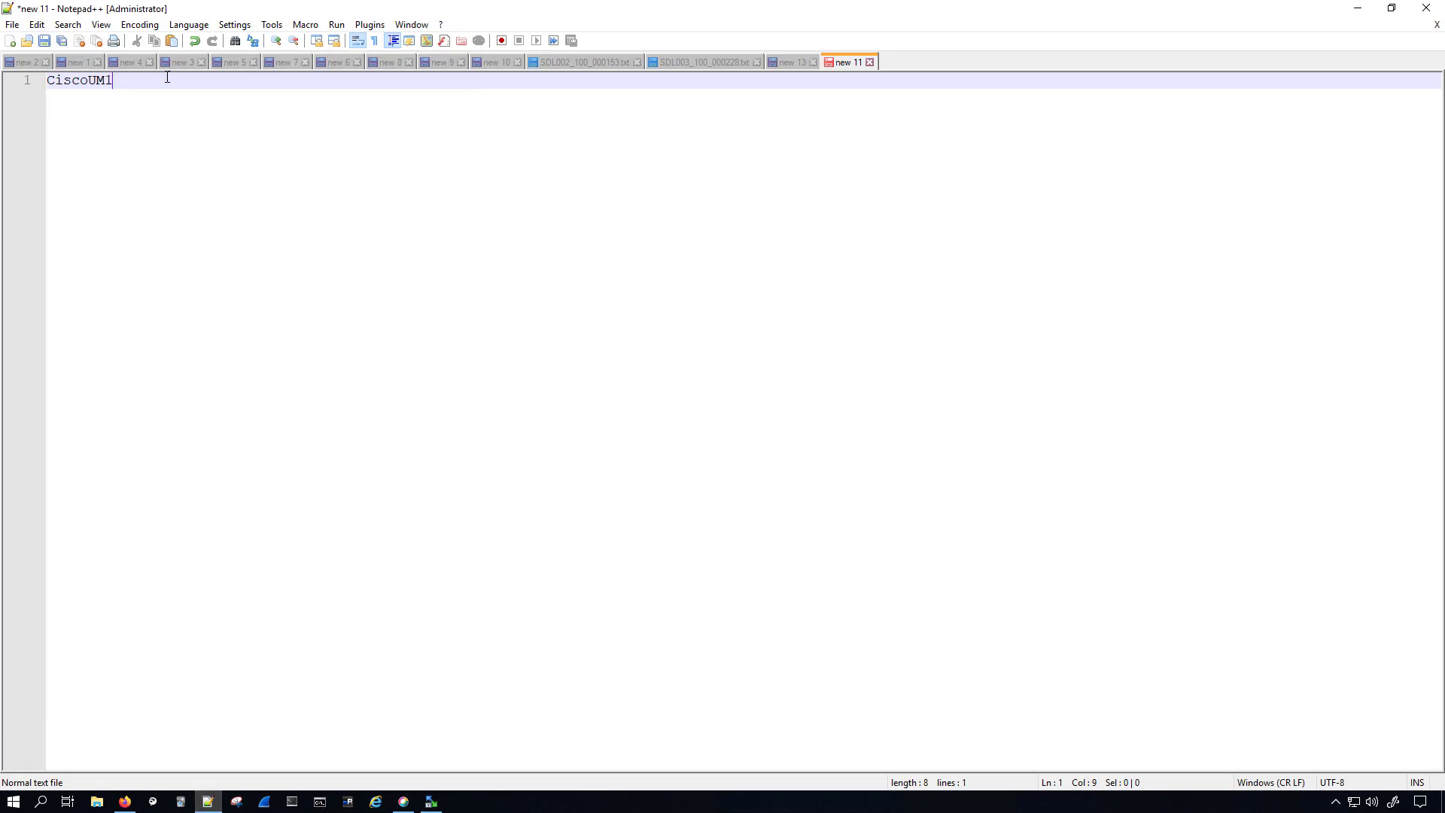
pyautogui.moveTo(167, 78); pyautogui.dragTo(46, 81)
pyautogui.hotkey('ctrl', 'c')
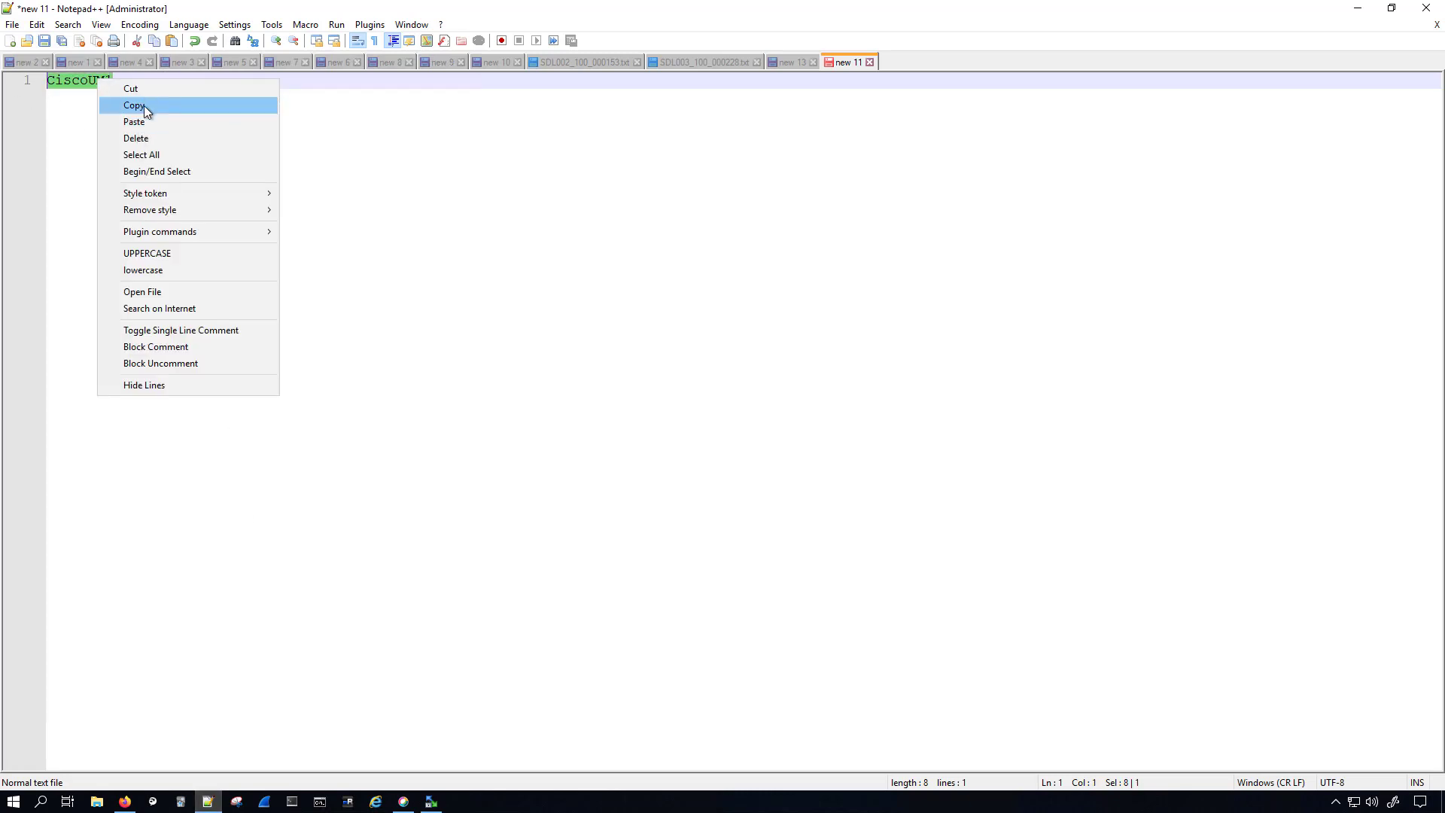
pyautogui.click(143, 105)
pyautogui.click(1357, 8)
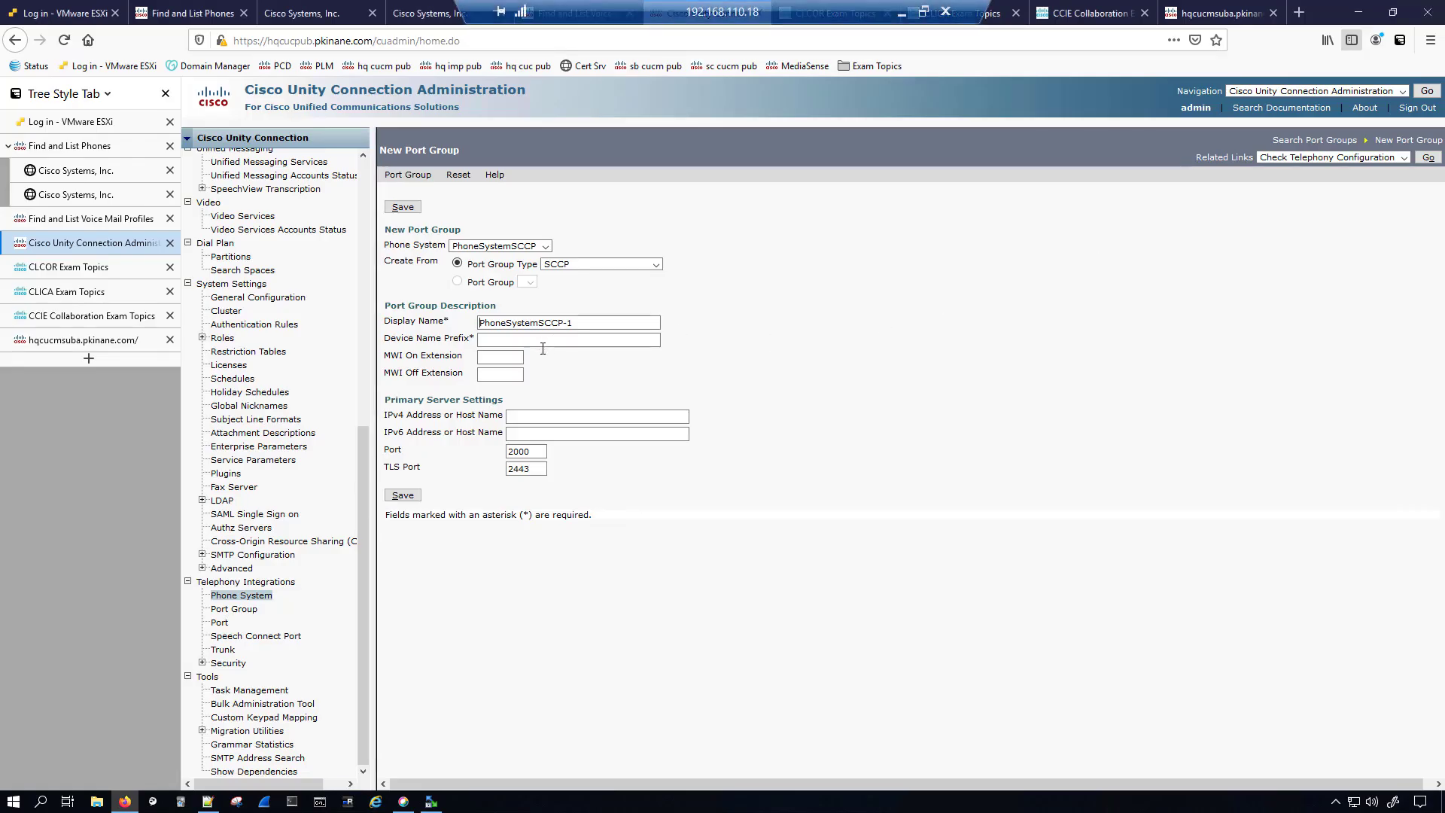
# Step: Enter CiscoUM1-VI as the new port group's Device Name Prefix
pyautogui.click(489, 340)
pyautogui.hotkey('ctrl', 'v')
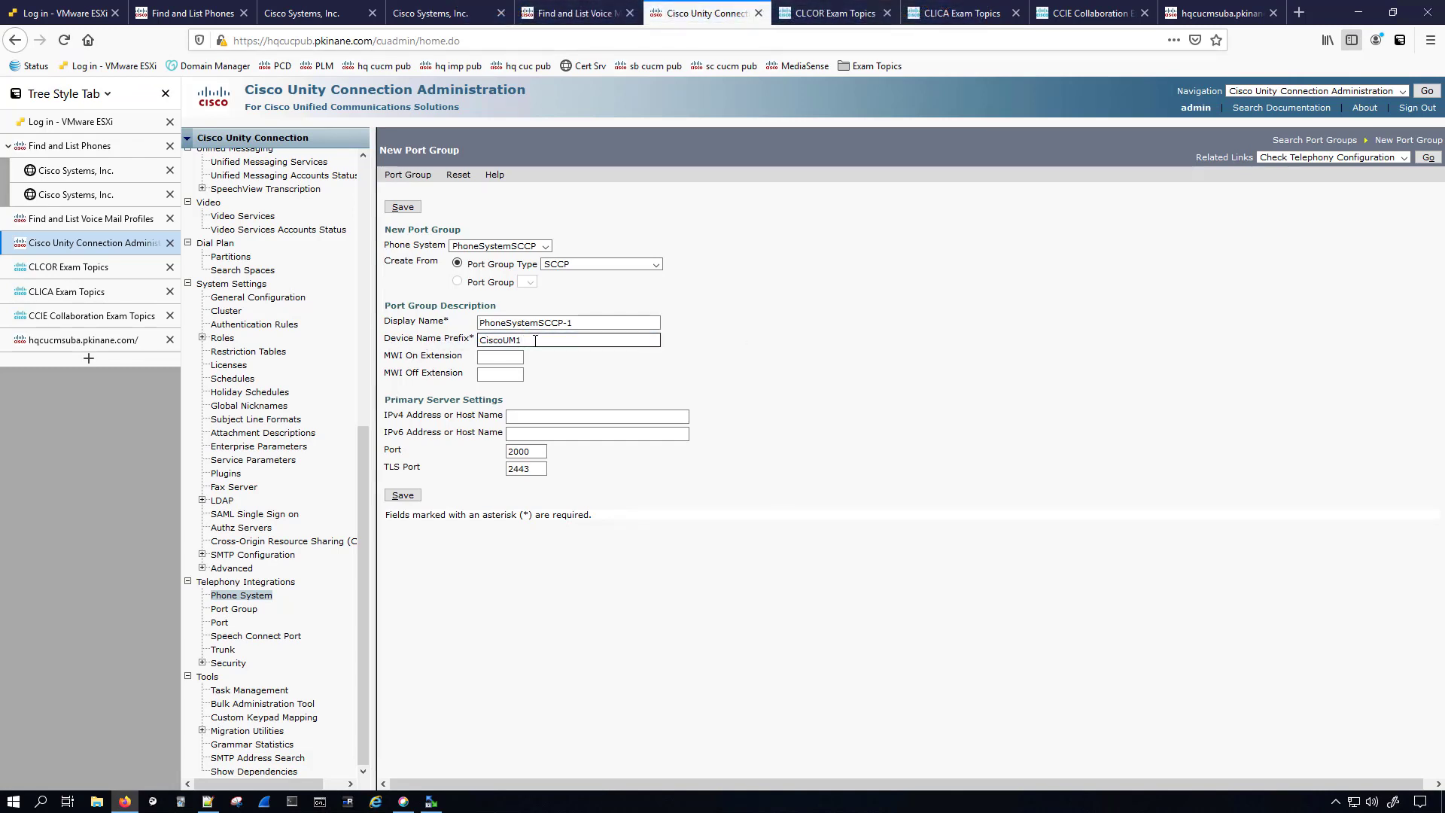
pyautogui.write('-VI')
pyautogui.click(737, 354)
pyautogui.doubleClick(504, 340)
pyautogui.moveTo(521, 340); pyautogui.dragTo(539, 340)
pyautogui.click(539, 340)
pyautogui.click(122, 224)
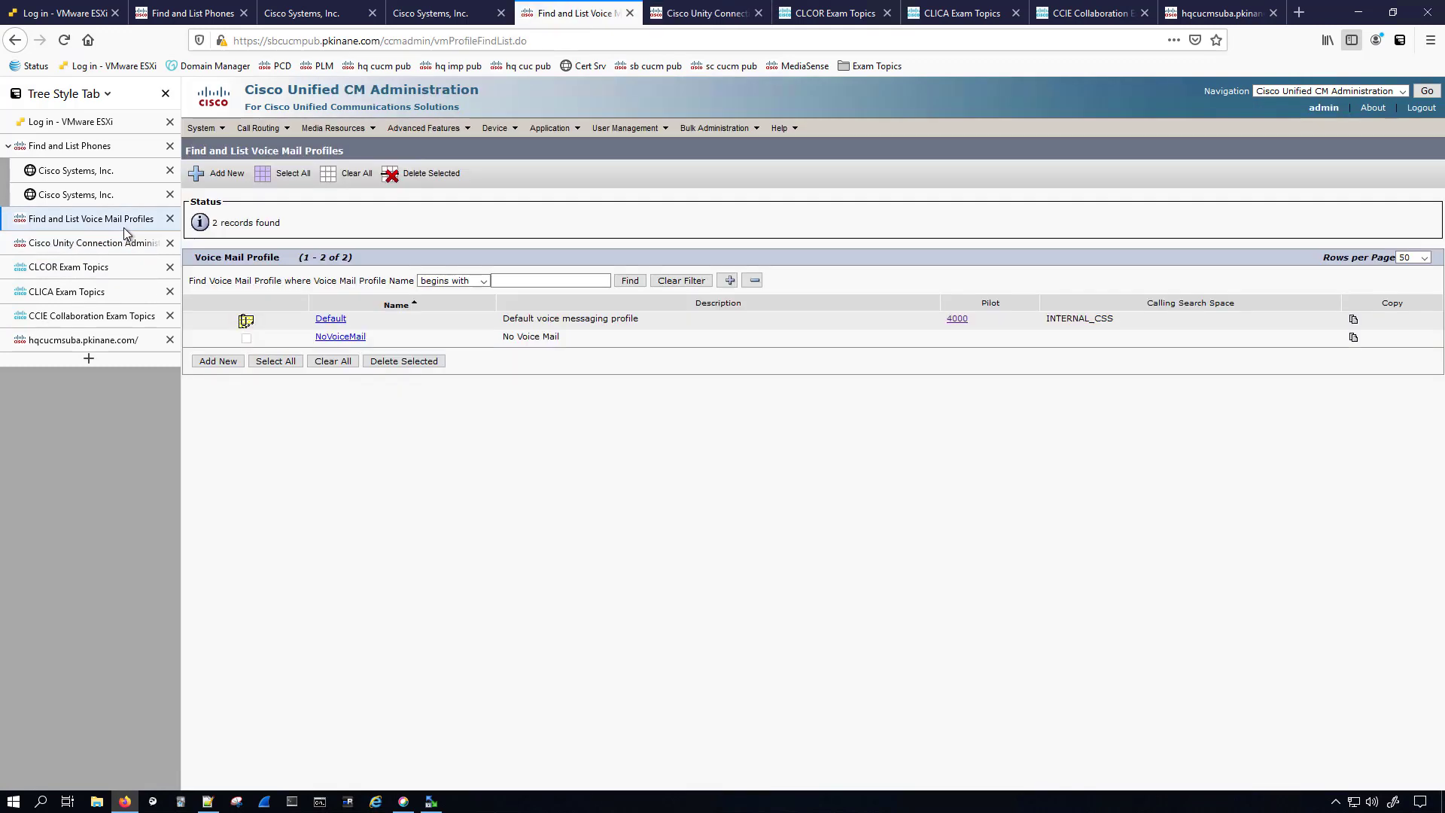
# Step: List the Cisco voice mail ports to check CiscoUM1-VI1 and CiscoUM1-VI2 on 4001 and 4002
pyautogui.click(424, 128)
pyautogui.moveTo(432, 153)
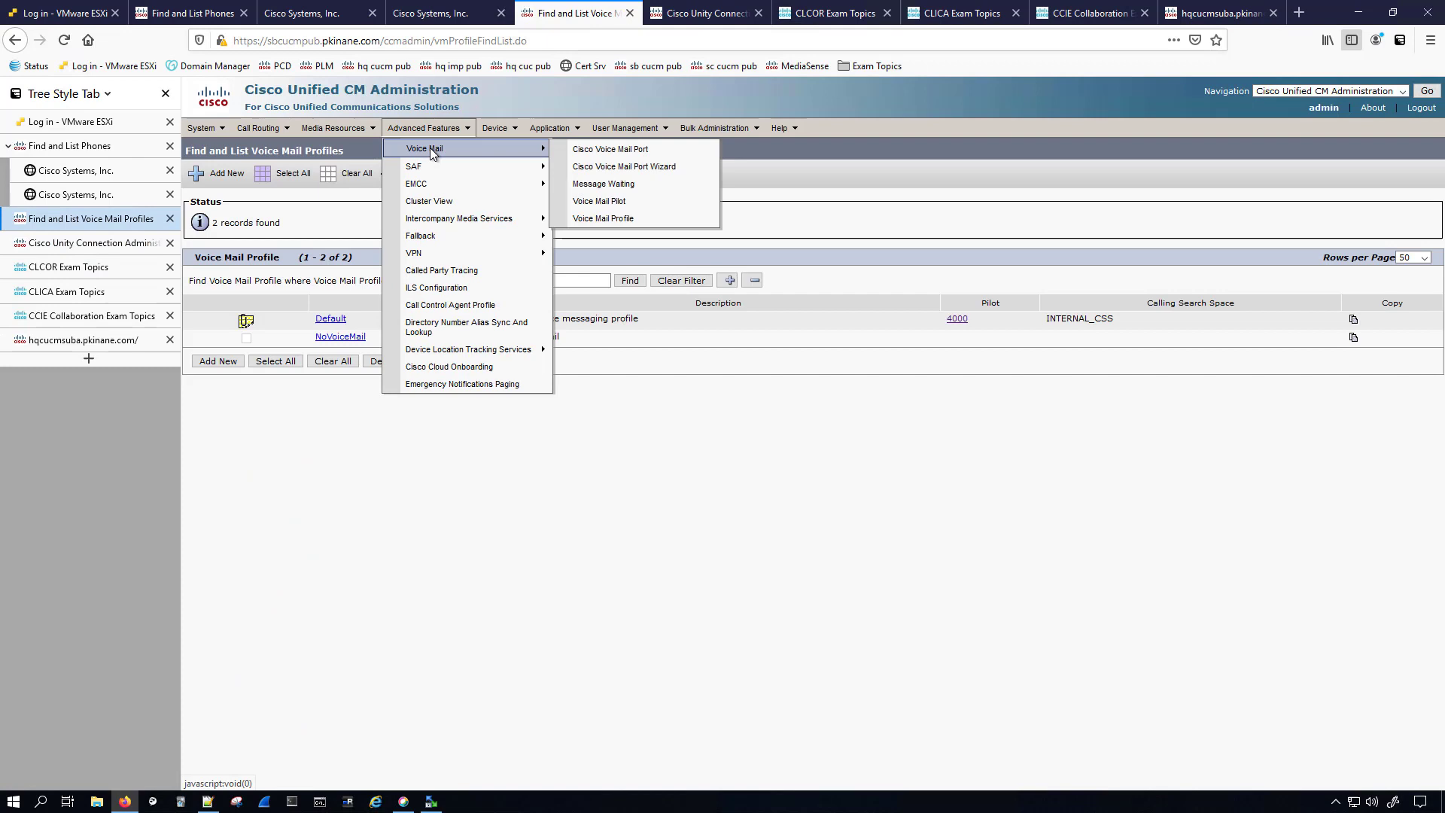
pyautogui.click(631, 152)
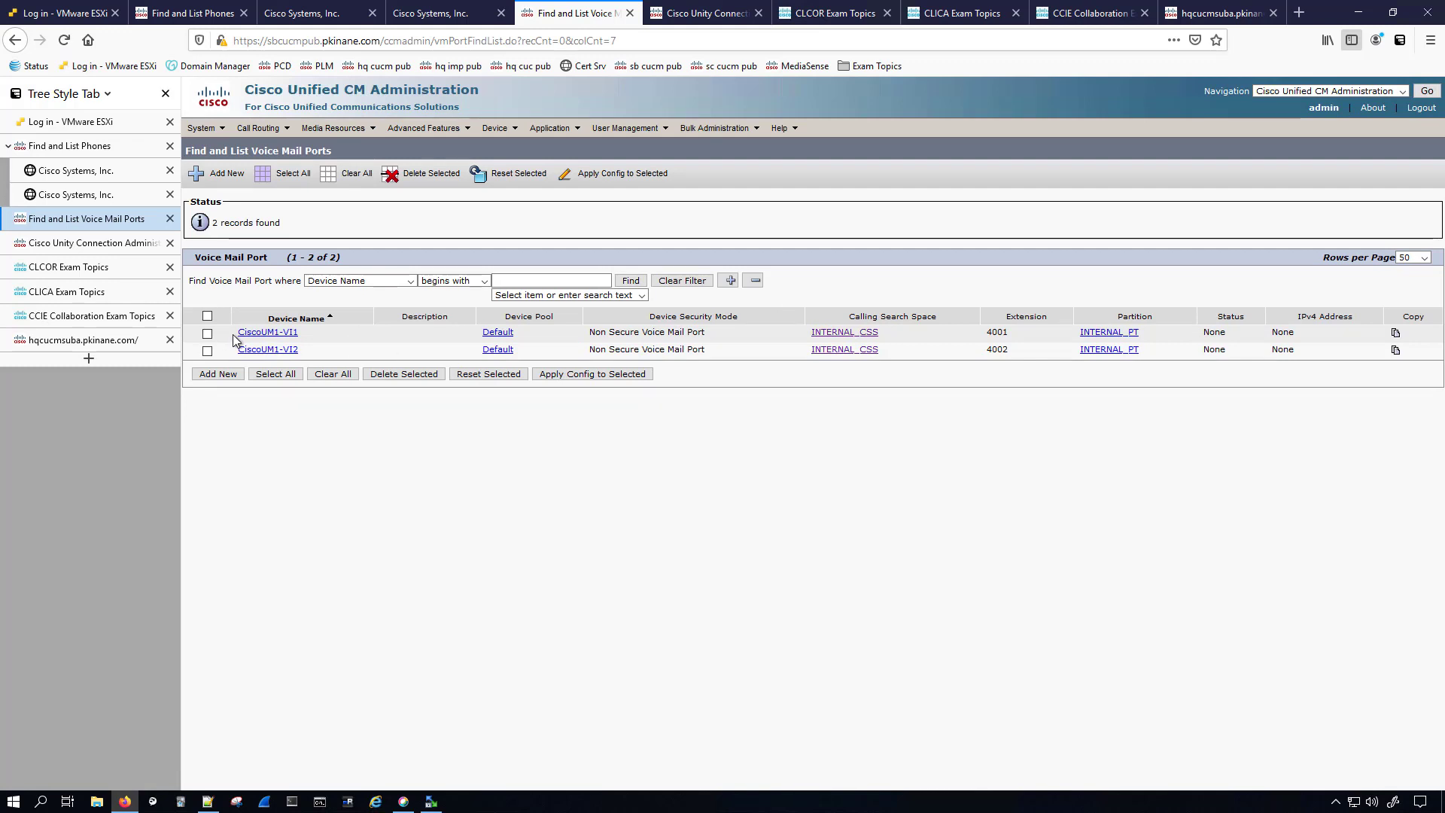
pyautogui.moveTo(225, 334); pyautogui.dragTo(281, 338)
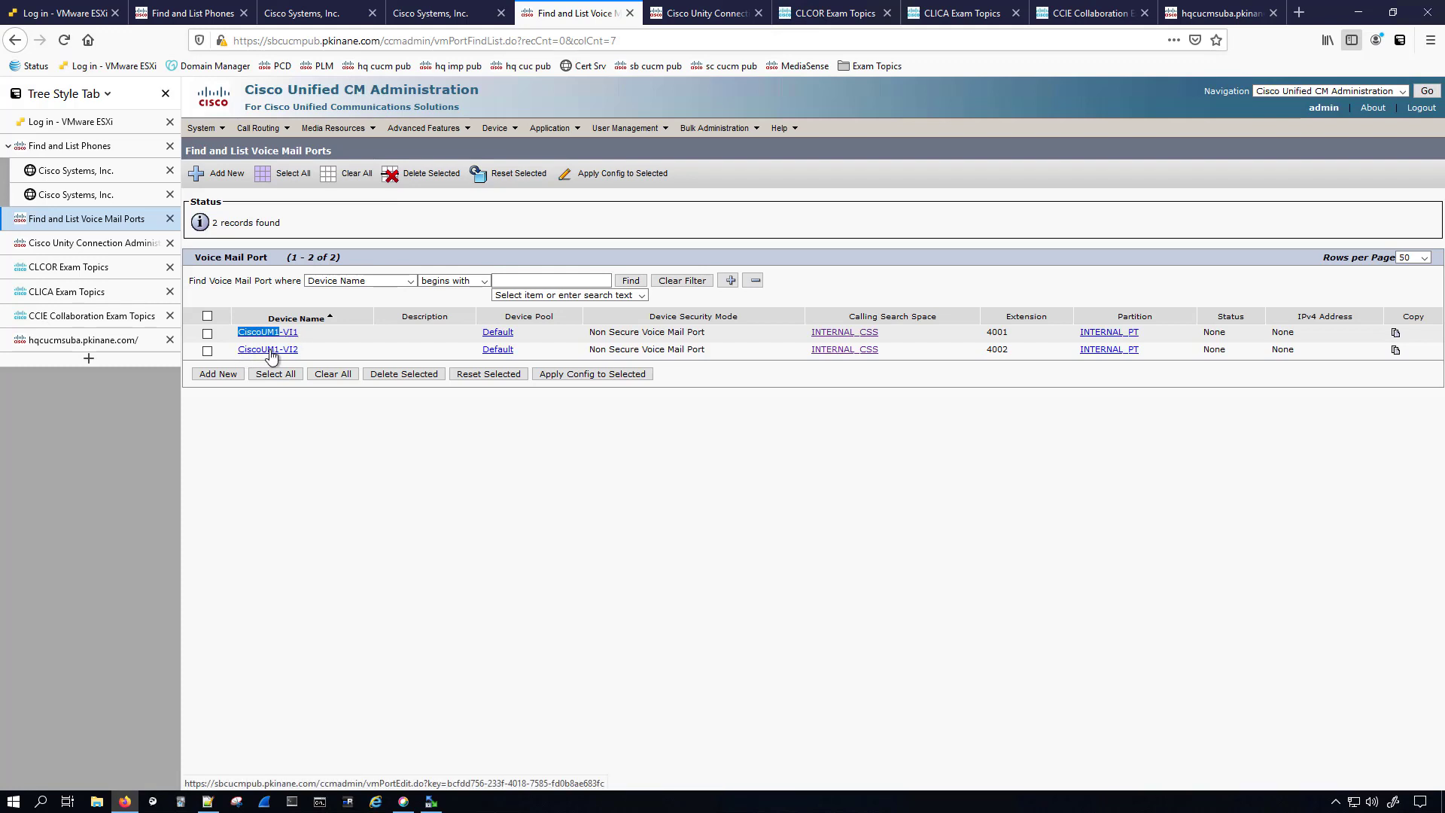
pyautogui.click(354, 354)
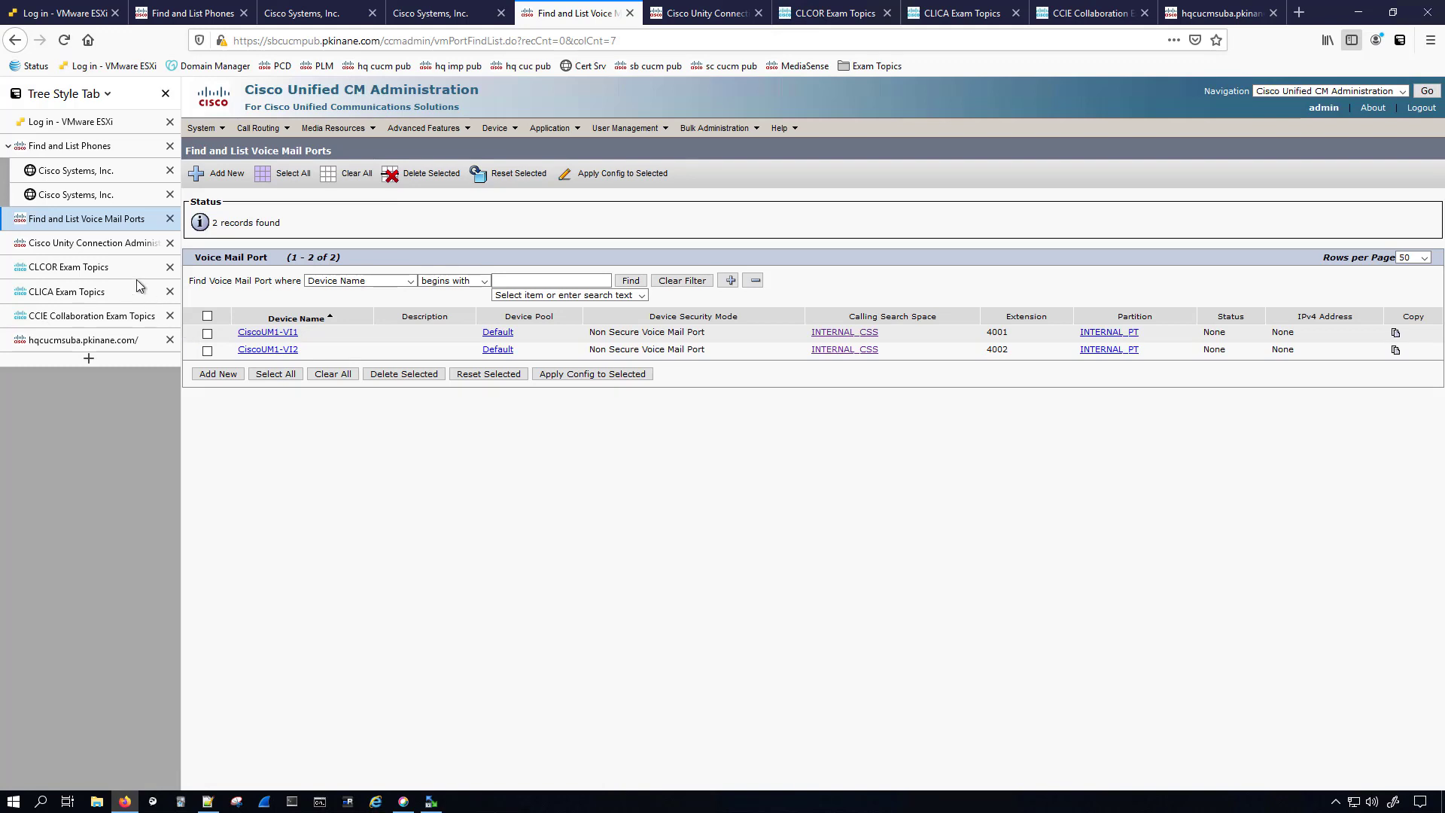
pyautogui.click(96, 245)
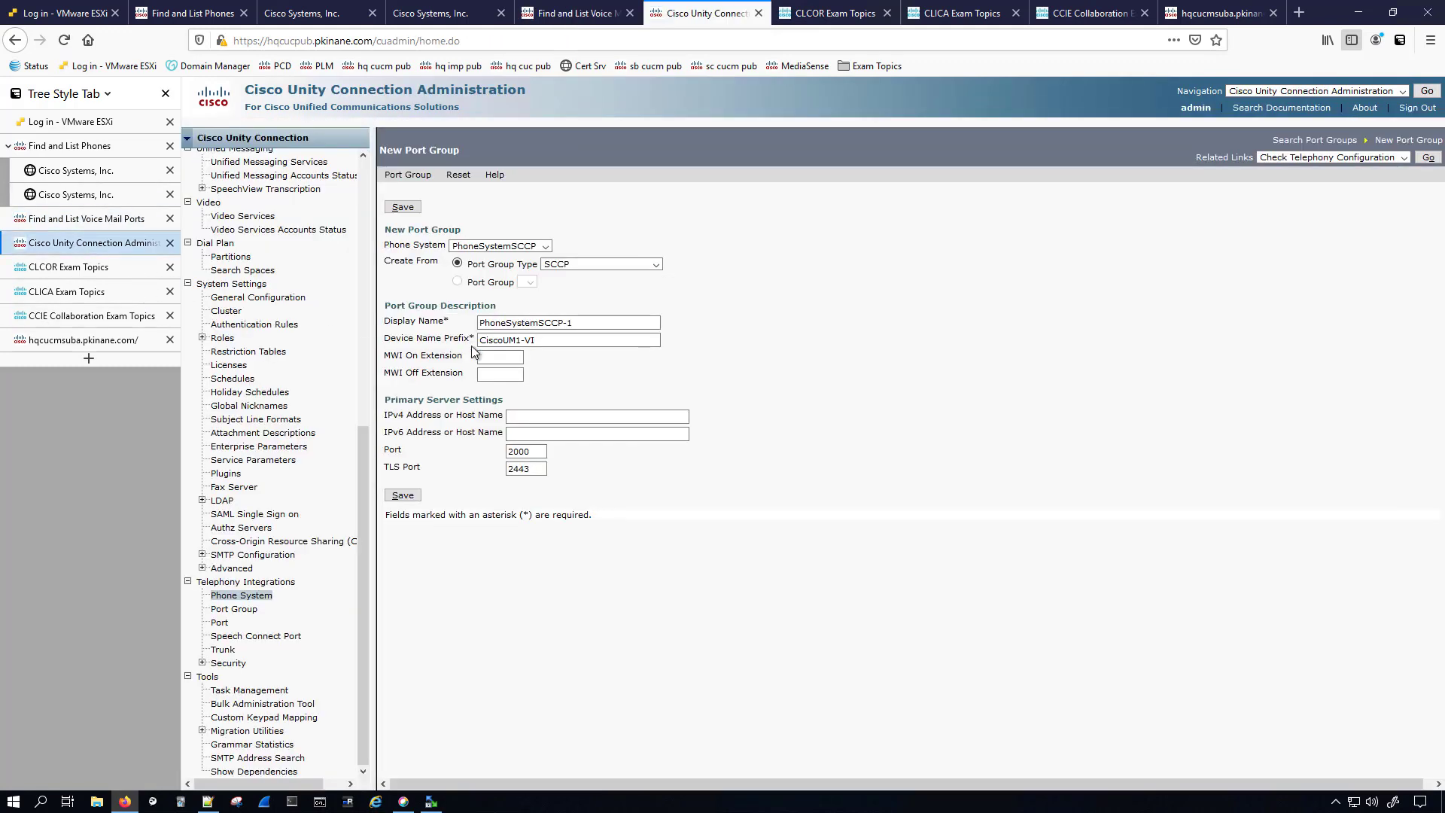
# Step: Set the port group's MWI On Extension to 4050 and MWI Off Extension to 4051
pyautogui.click(531, 339)
pyautogui.click(495, 357)
pyautogui.write('4050')
pyautogui.doubleClick(494, 357)
pyautogui.click(493, 373)
pyautogui.write('405')
pyautogui.click(751, 393)
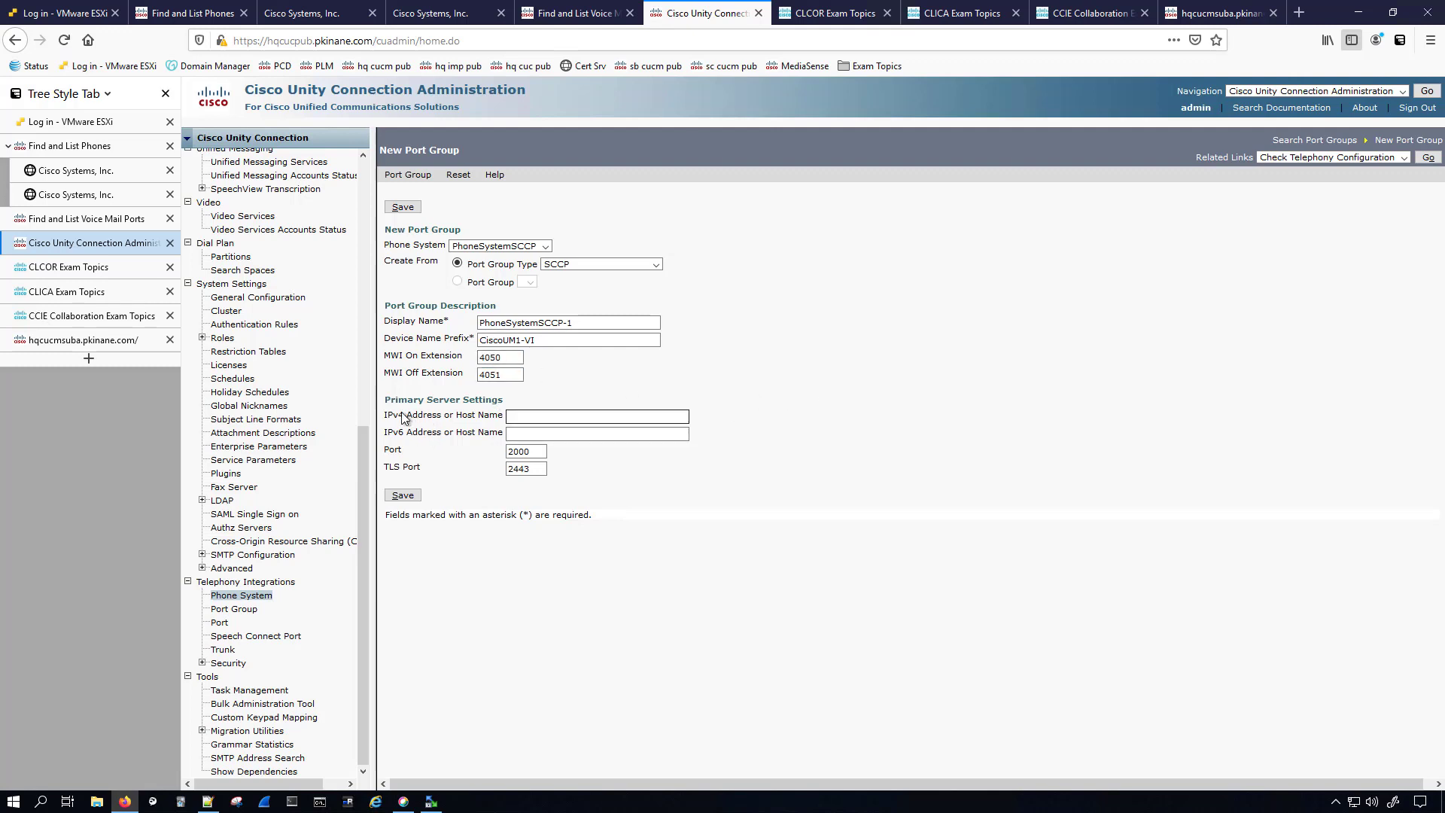
pyautogui.click(515, 418)
# Step: Copy the server name sbcucmpub.pkinane.com from the Unified CM page address
pyautogui.click(102, 219)
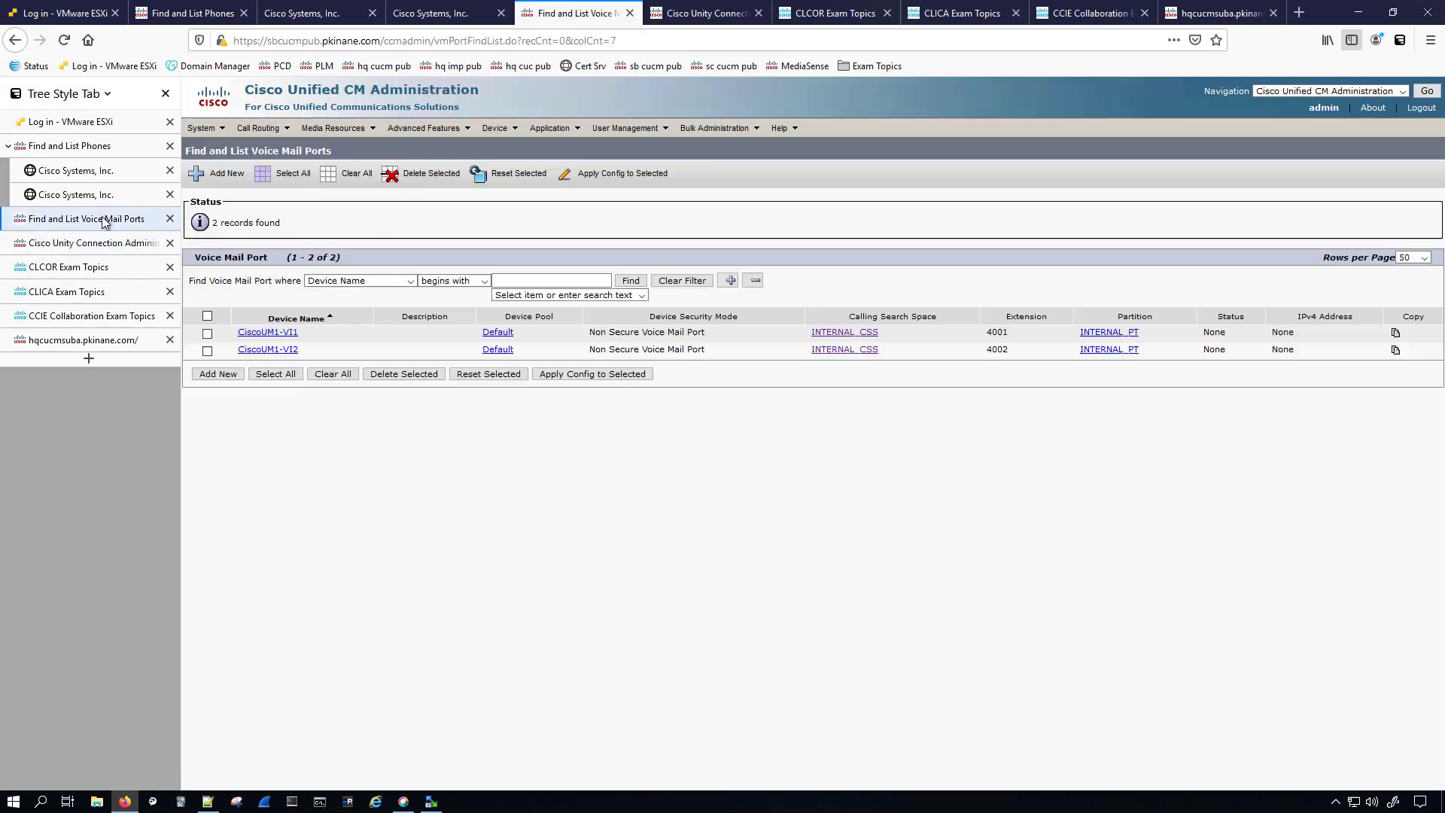
pyautogui.moveTo(268, 40); pyautogui.dragTo(380, 42)
pyautogui.rightClick(375, 45)
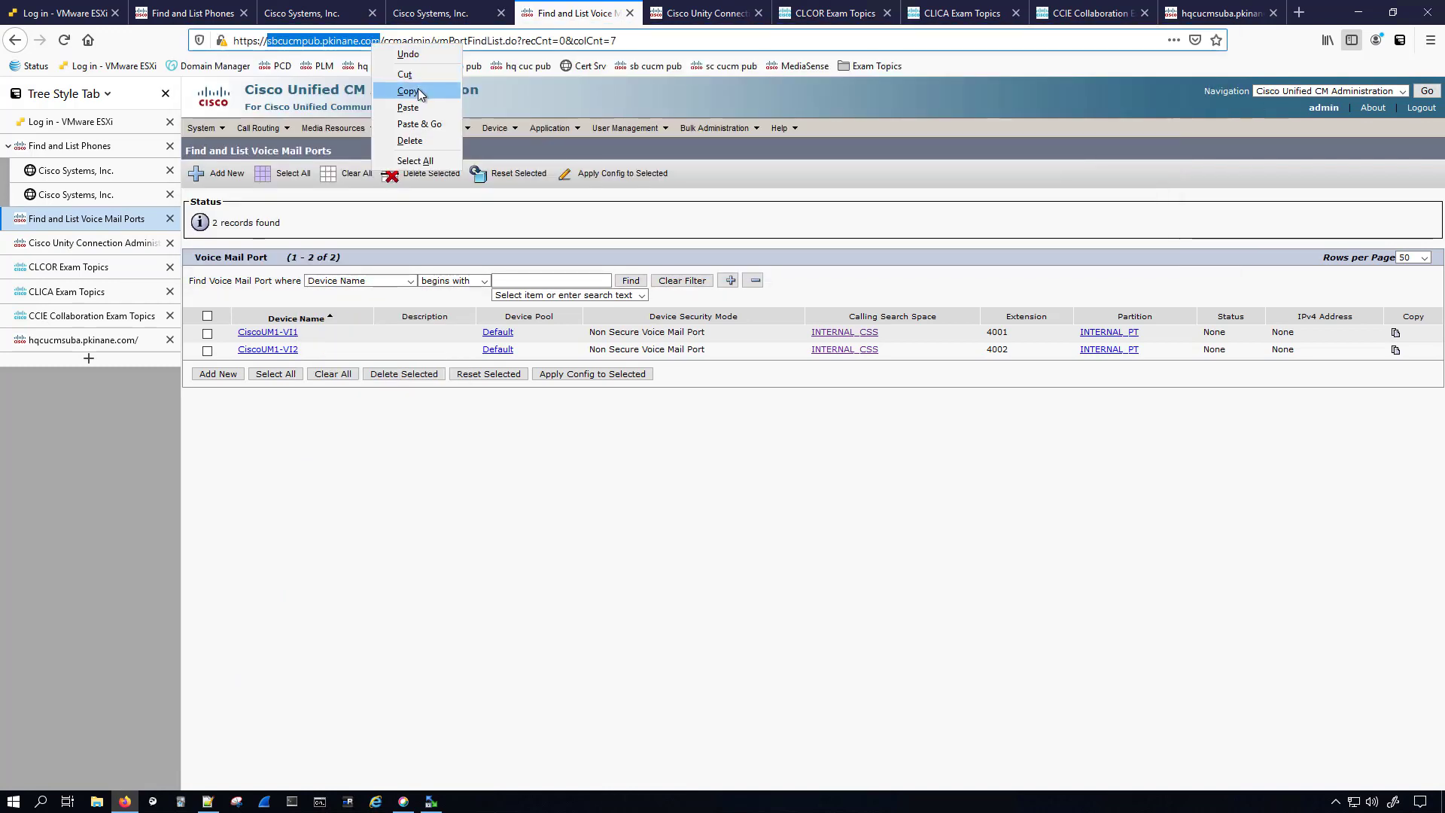
pyautogui.click(417, 89)
pyautogui.click(90, 242)
pyautogui.click(588, 416)
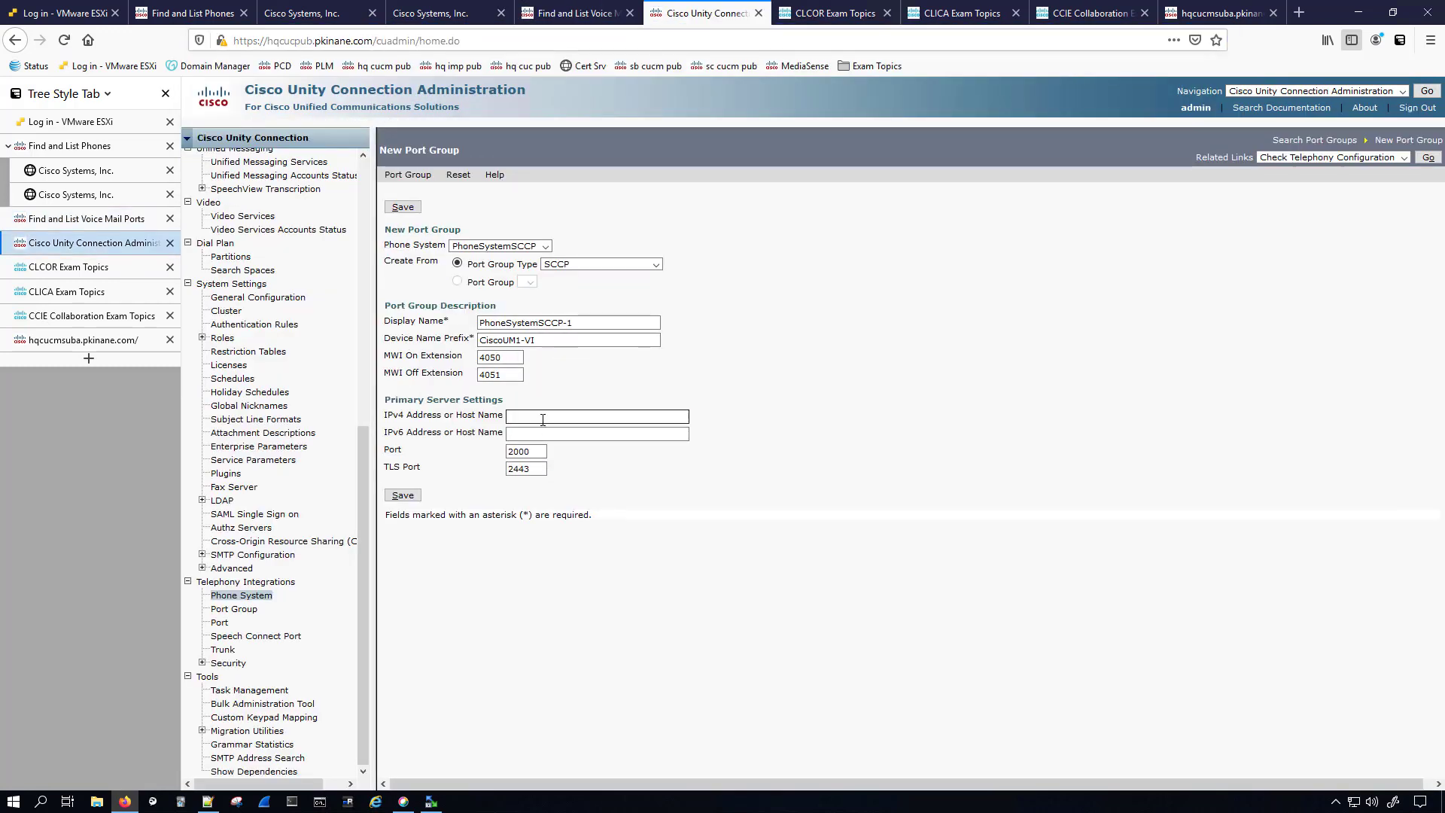
# Step: Paste sbcucmpub.pkinane.com as the host name and save port group PhoneSystemSCCP-1
pyautogui.hotkey('ctrl', 'v')
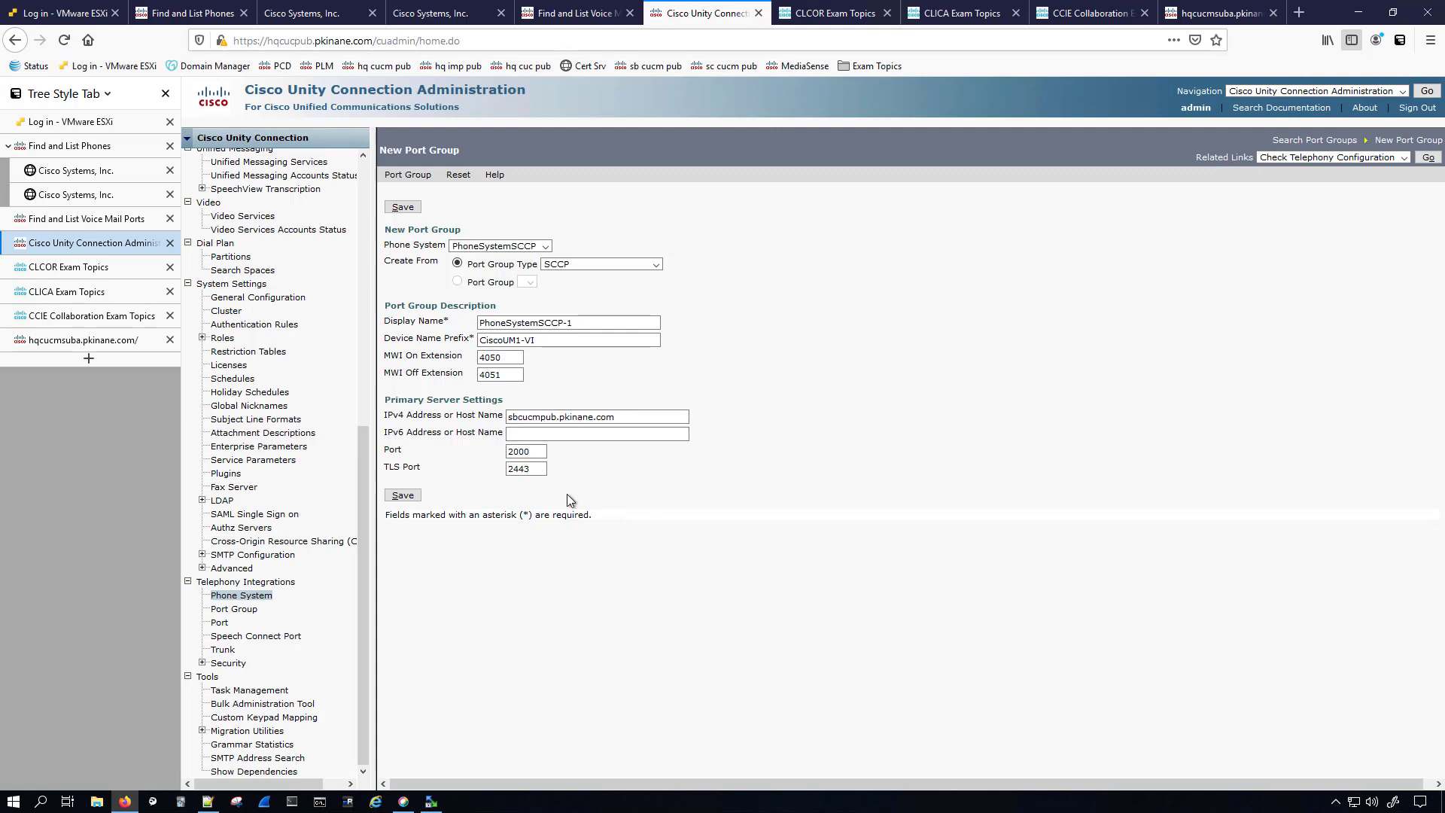
pyautogui.click(403, 495)
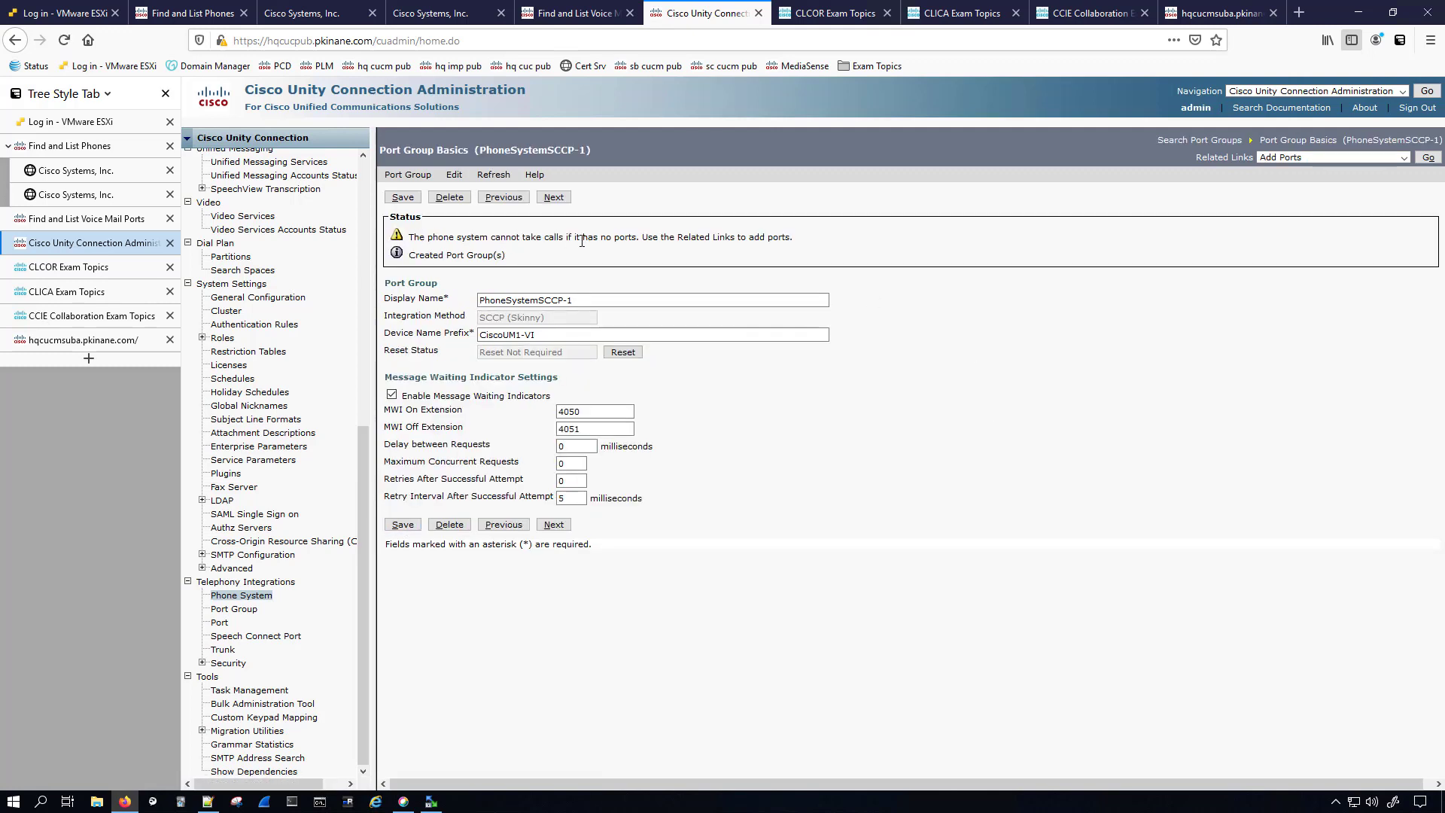
pyautogui.moveTo(500, 237); pyautogui.dragTo(888, 236)
# Step: Add 2 new ports to the PhoneSystemSCCP port group and save them
pyautogui.click(670, 239)
pyautogui.click(867, 249)
pyautogui.click(1429, 158)
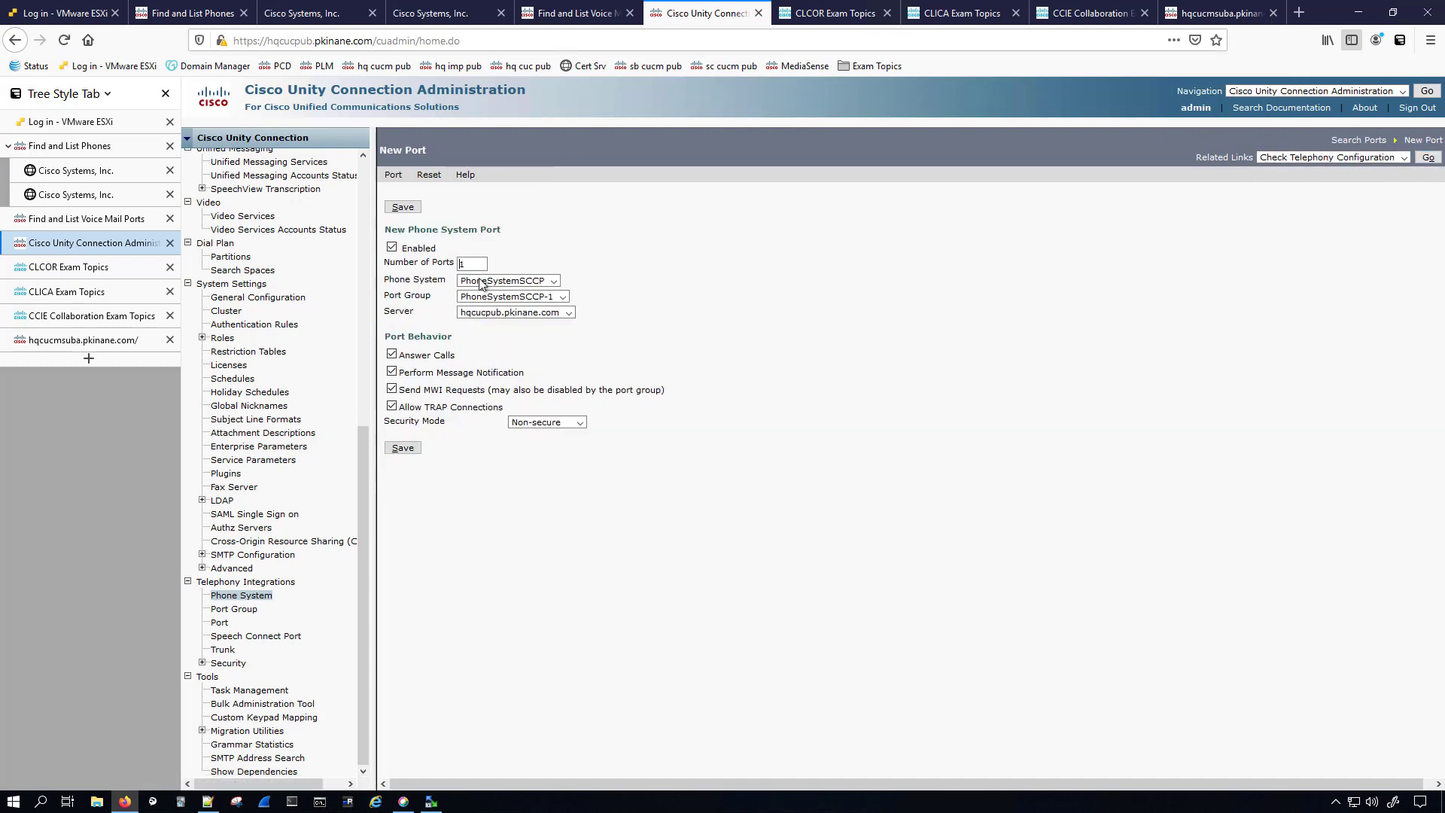
pyautogui.moveTo(476, 265); pyautogui.dragTo(432, 262)
pyautogui.write('2')
pyautogui.press('Tab')
pyautogui.click(418, 452)
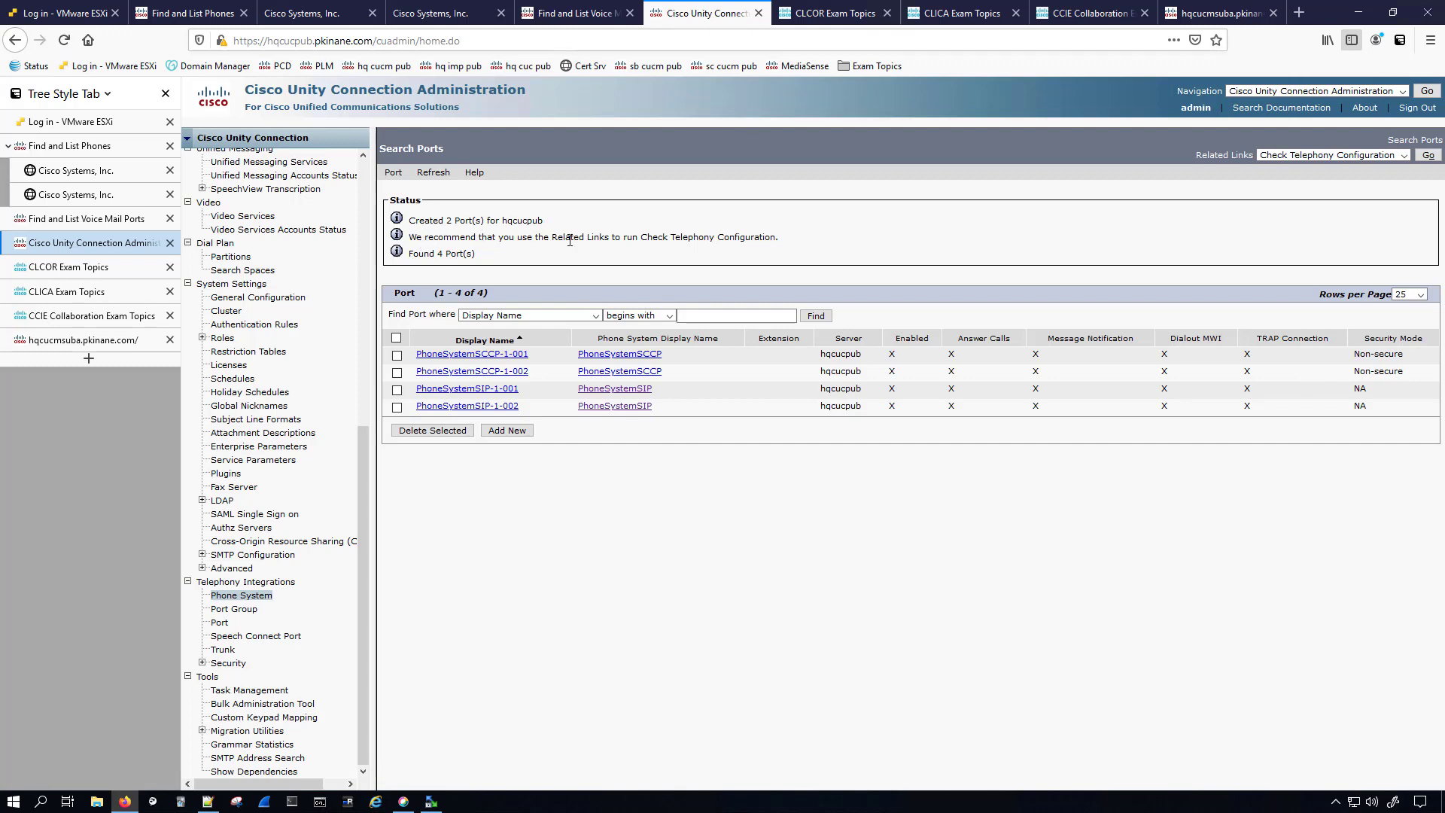
# Step: Run the telephony configuration check, dismiss its no-problems result, and list the port groups
pyautogui.moveTo(482, 238); pyautogui.dragTo(692, 237)
pyautogui.click(688, 238)
pyautogui.click(1427, 156)
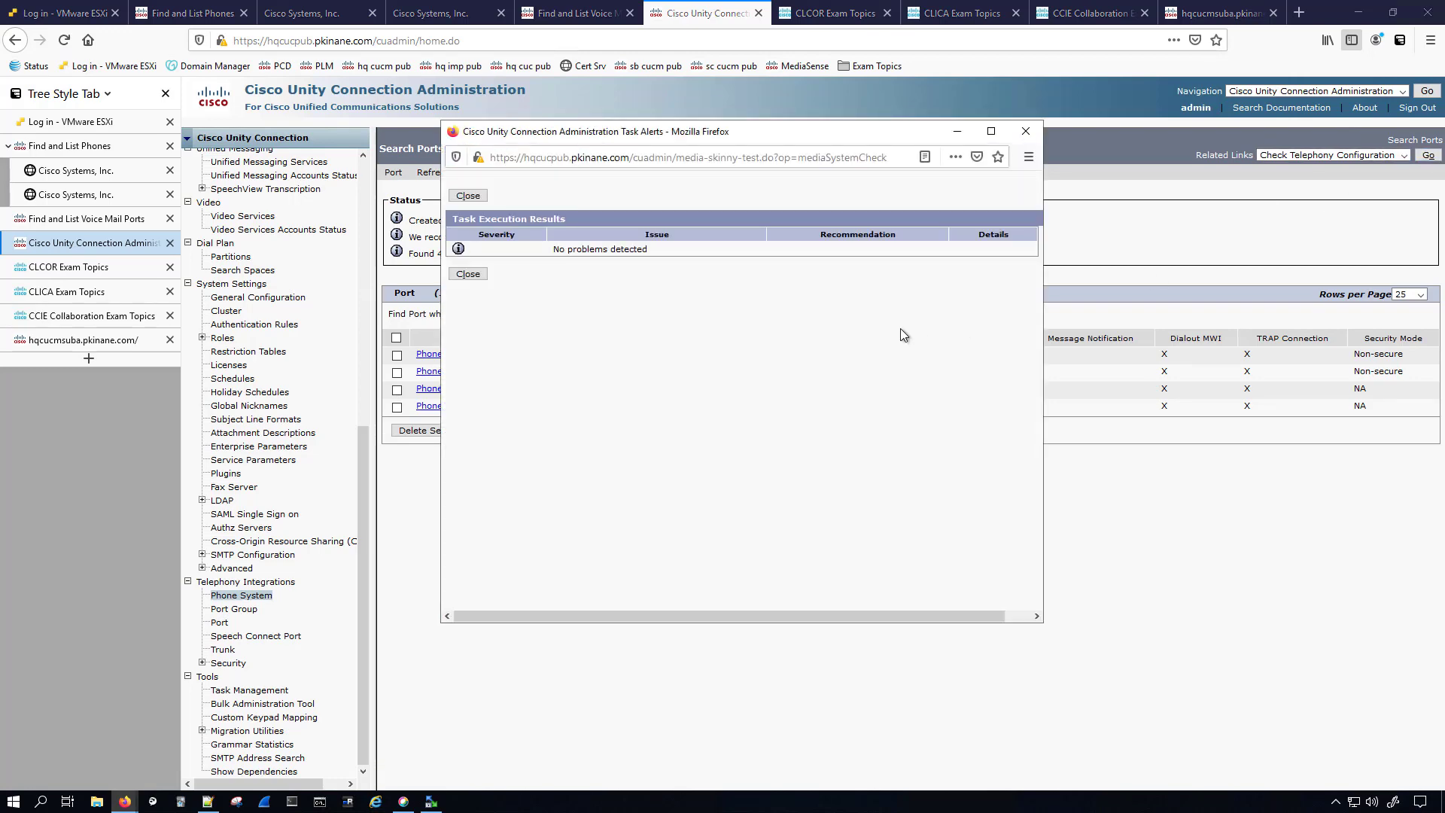
pyautogui.click(470, 274)
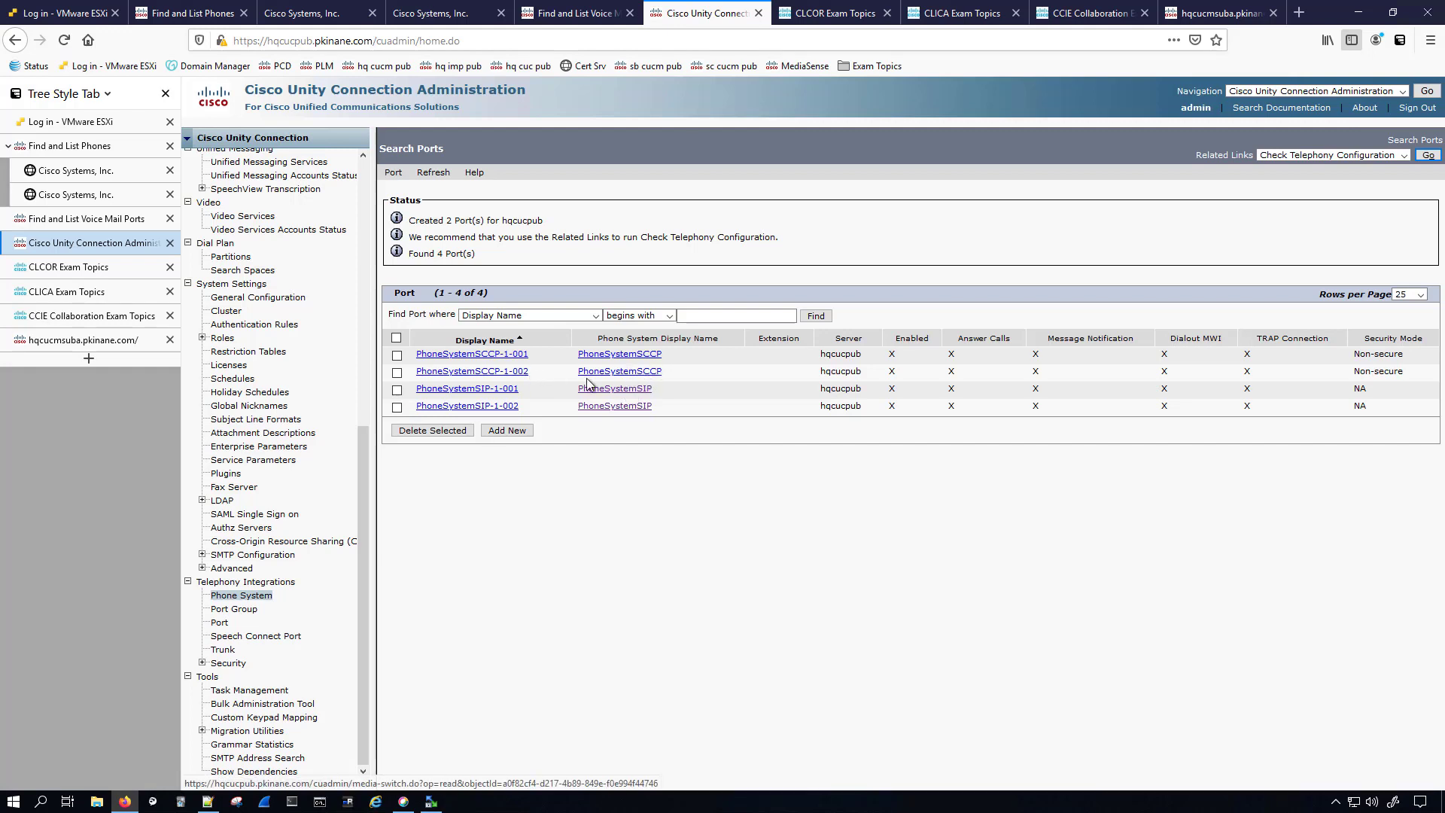
pyautogui.click(234, 608)
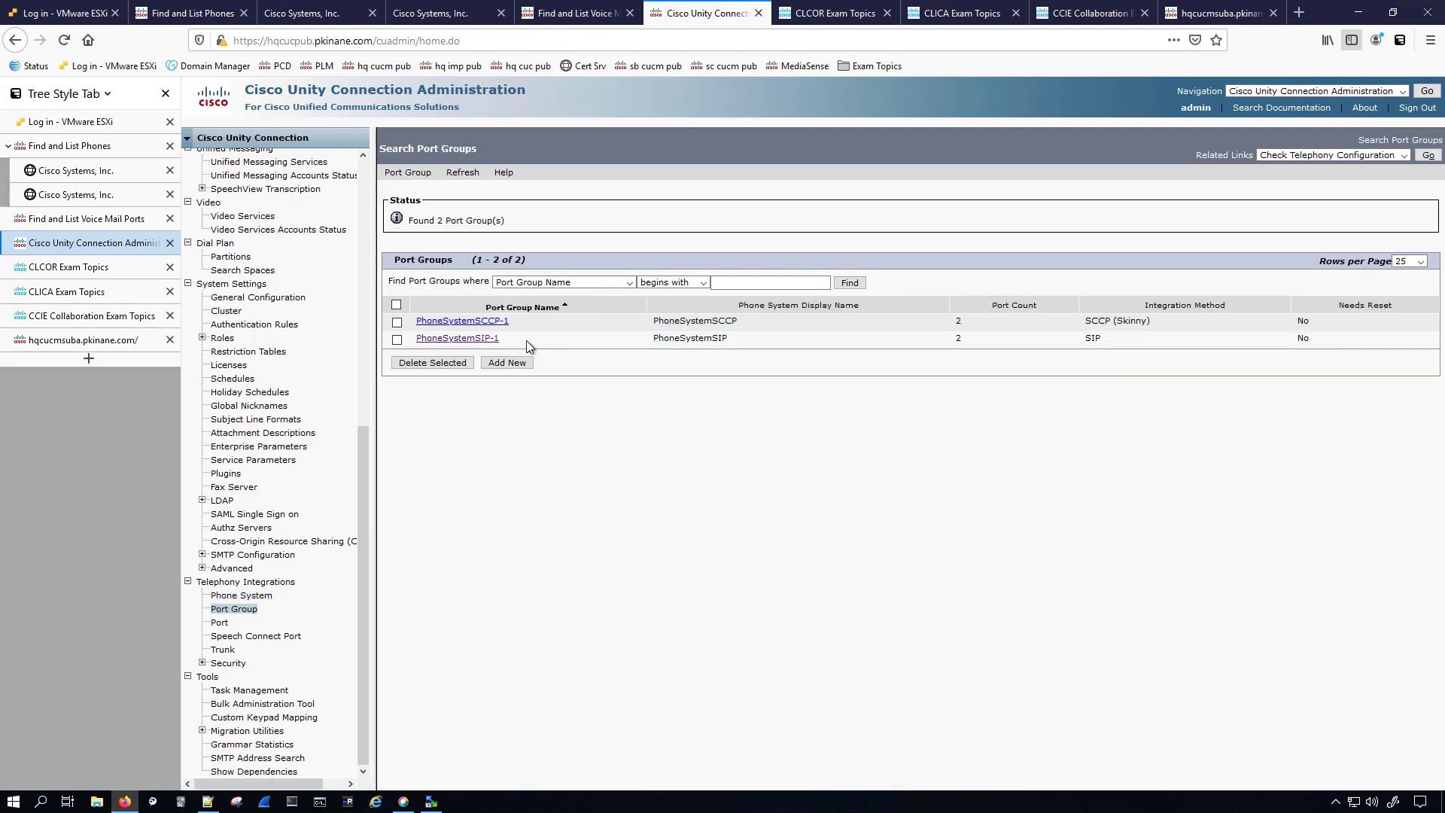
# Step: Reset the PhoneSystemSCCP-1 port group, then bring up the PhoneSystemSCCP phone system settings
pyautogui.click(483, 321)
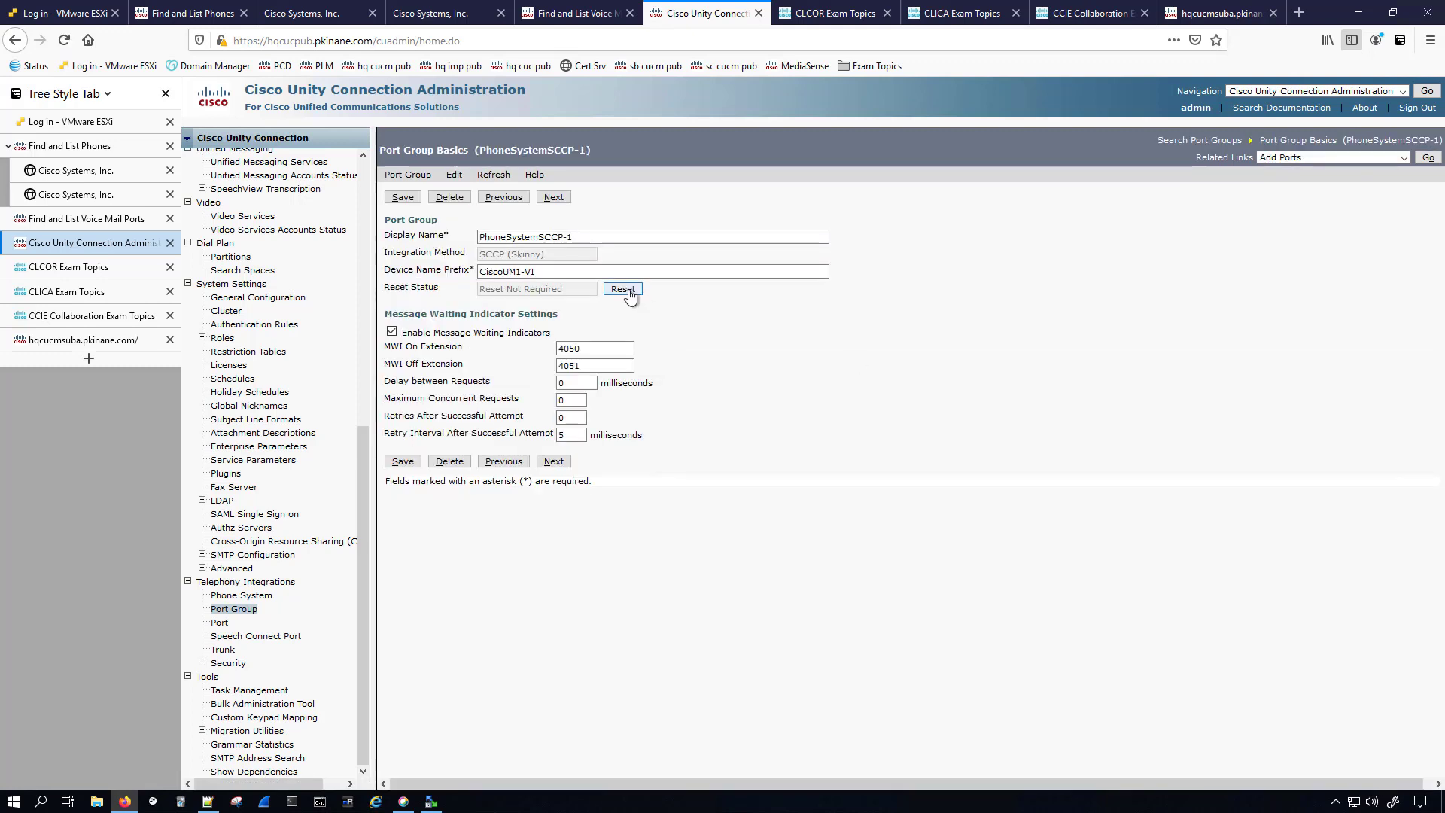
pyautogui.click(624, 290)
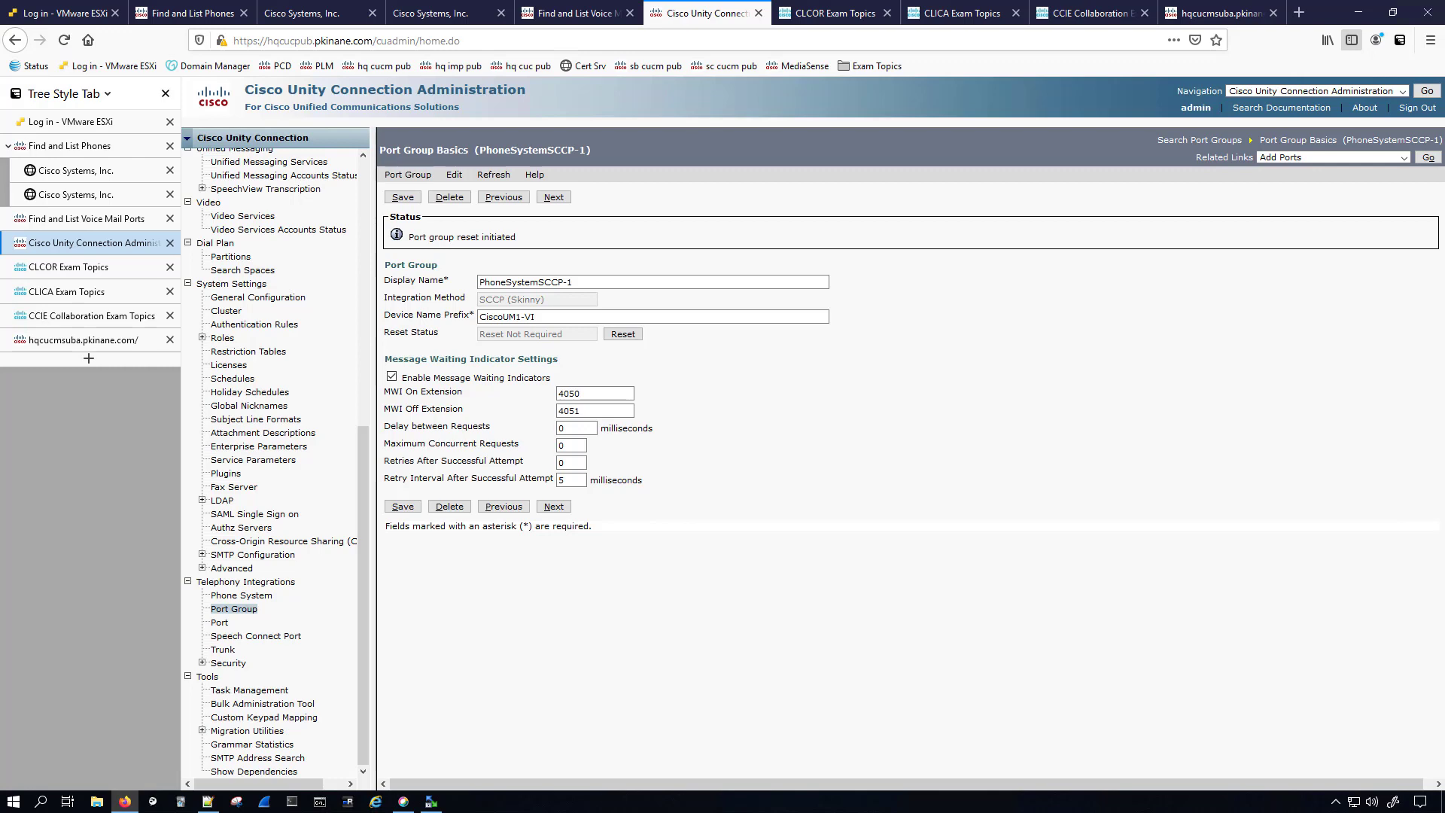
pyautogui.click(241, 595)
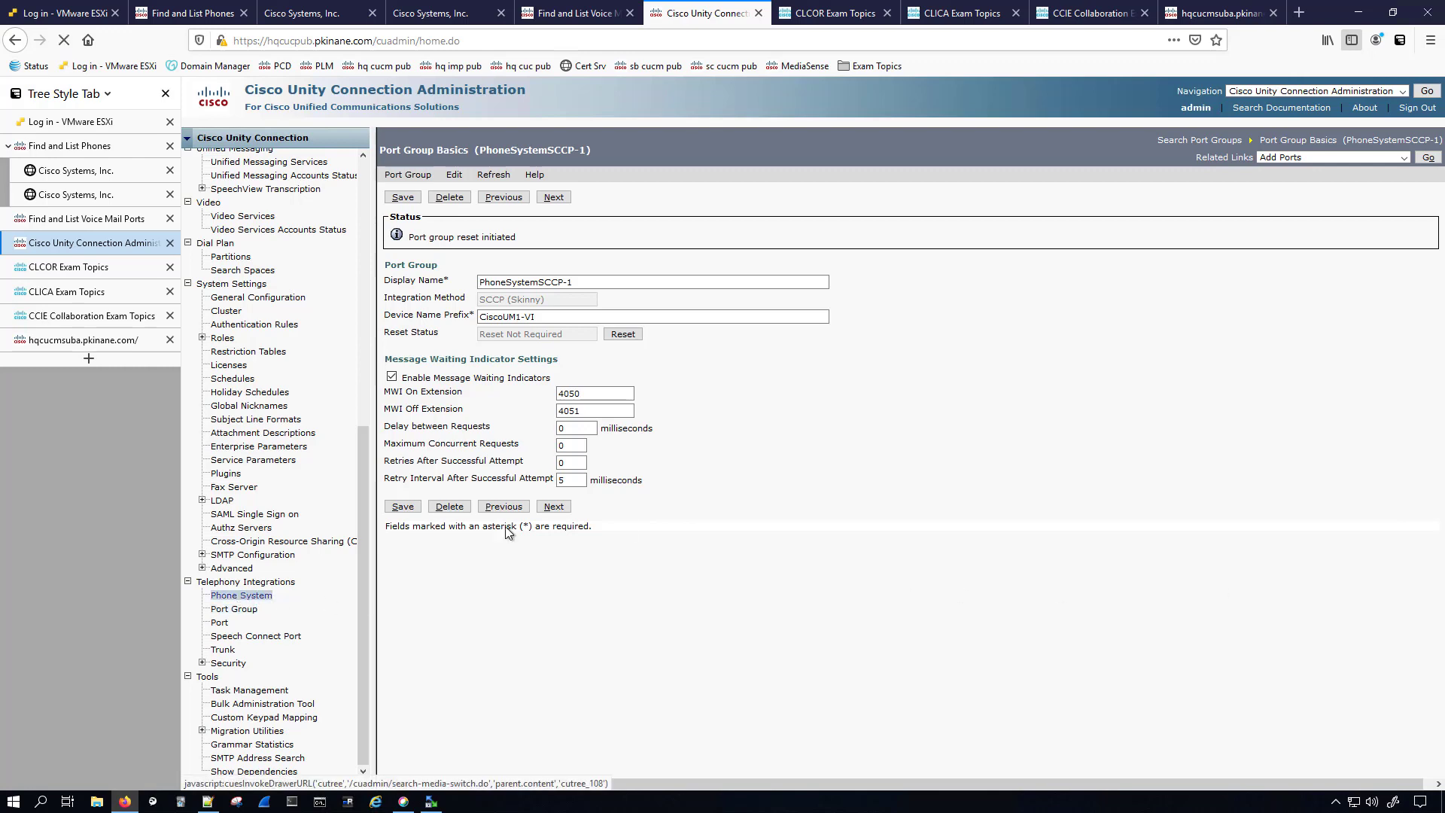
pyautogui.click(452, 322)
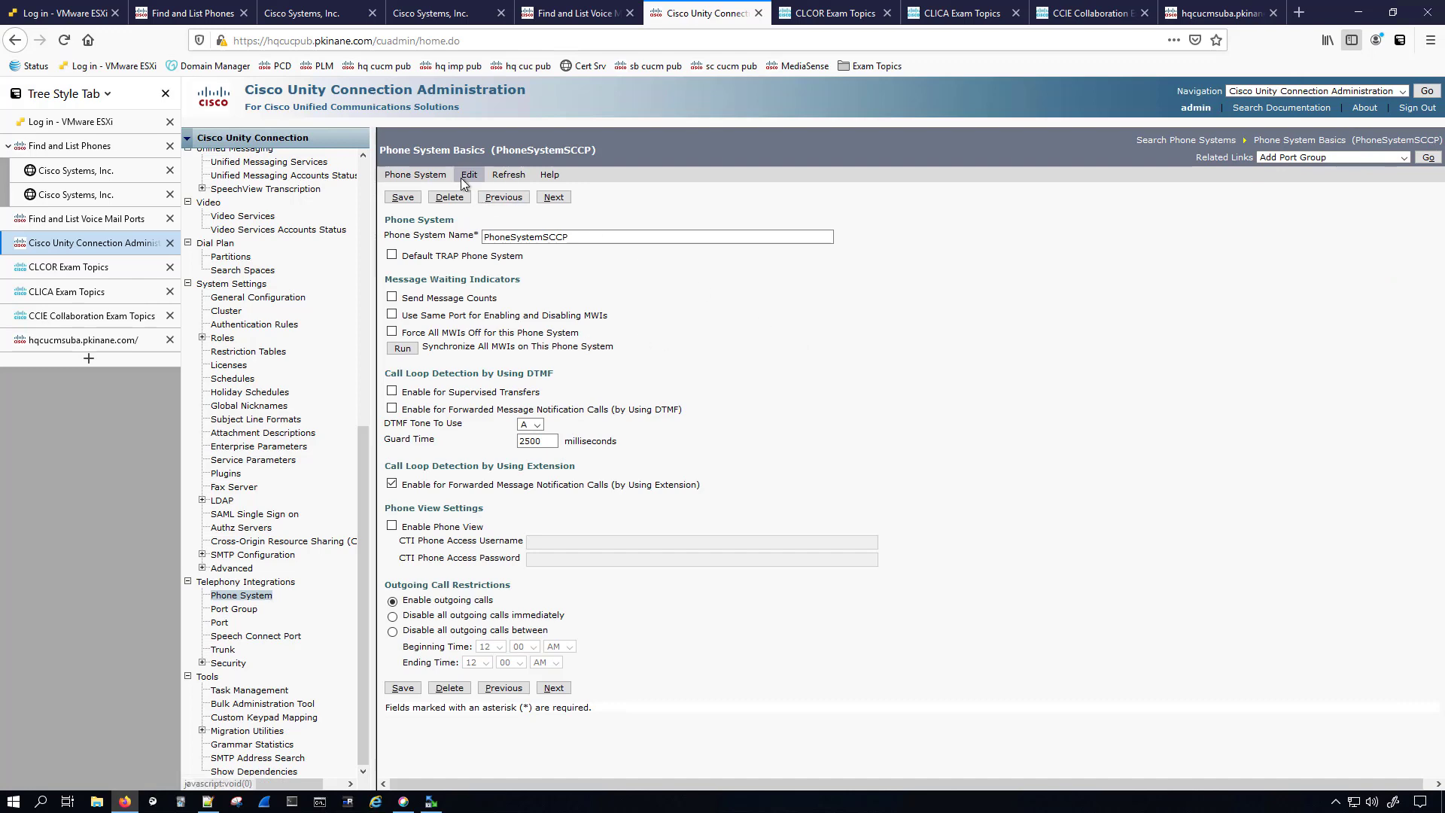
# Step: Add a new AXL server sbcucmpub.pkinane.com on port 443 for PhoneSystemSCCP
pyautogui.click(469, 174)
pyautogui.click(522, 213)
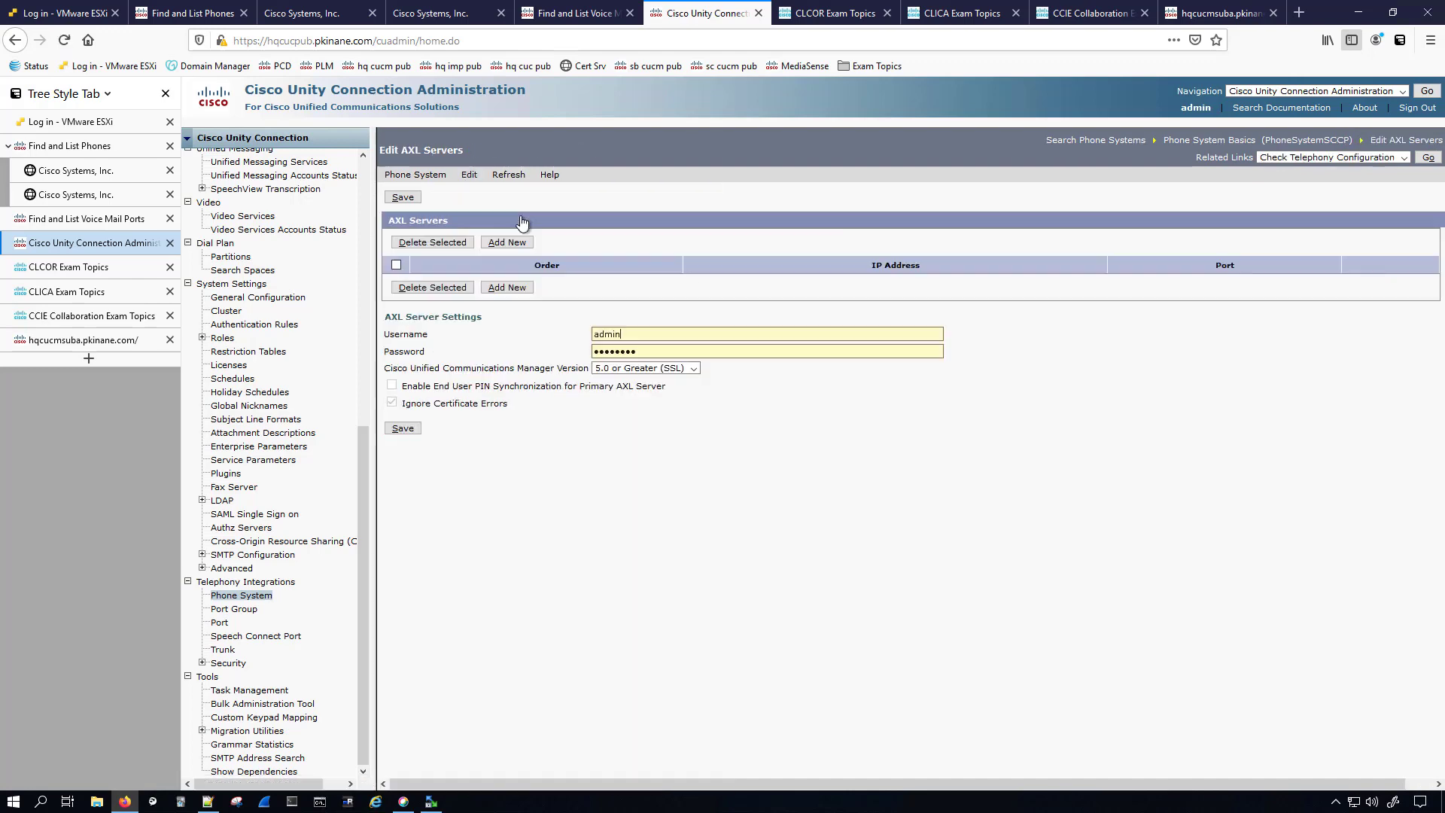
pyautogui.click(506, 242)
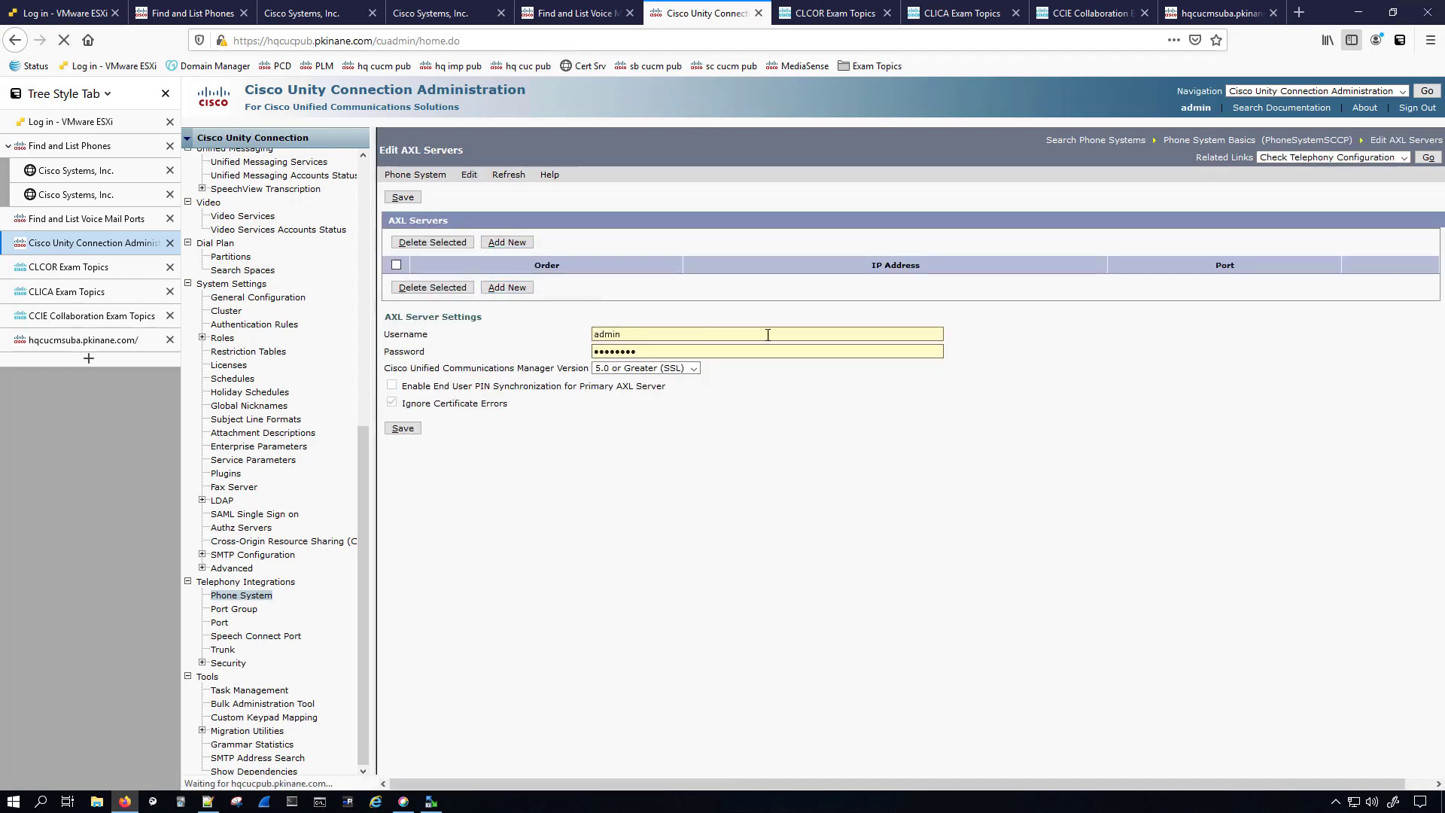
pyautogui.press('Tab')
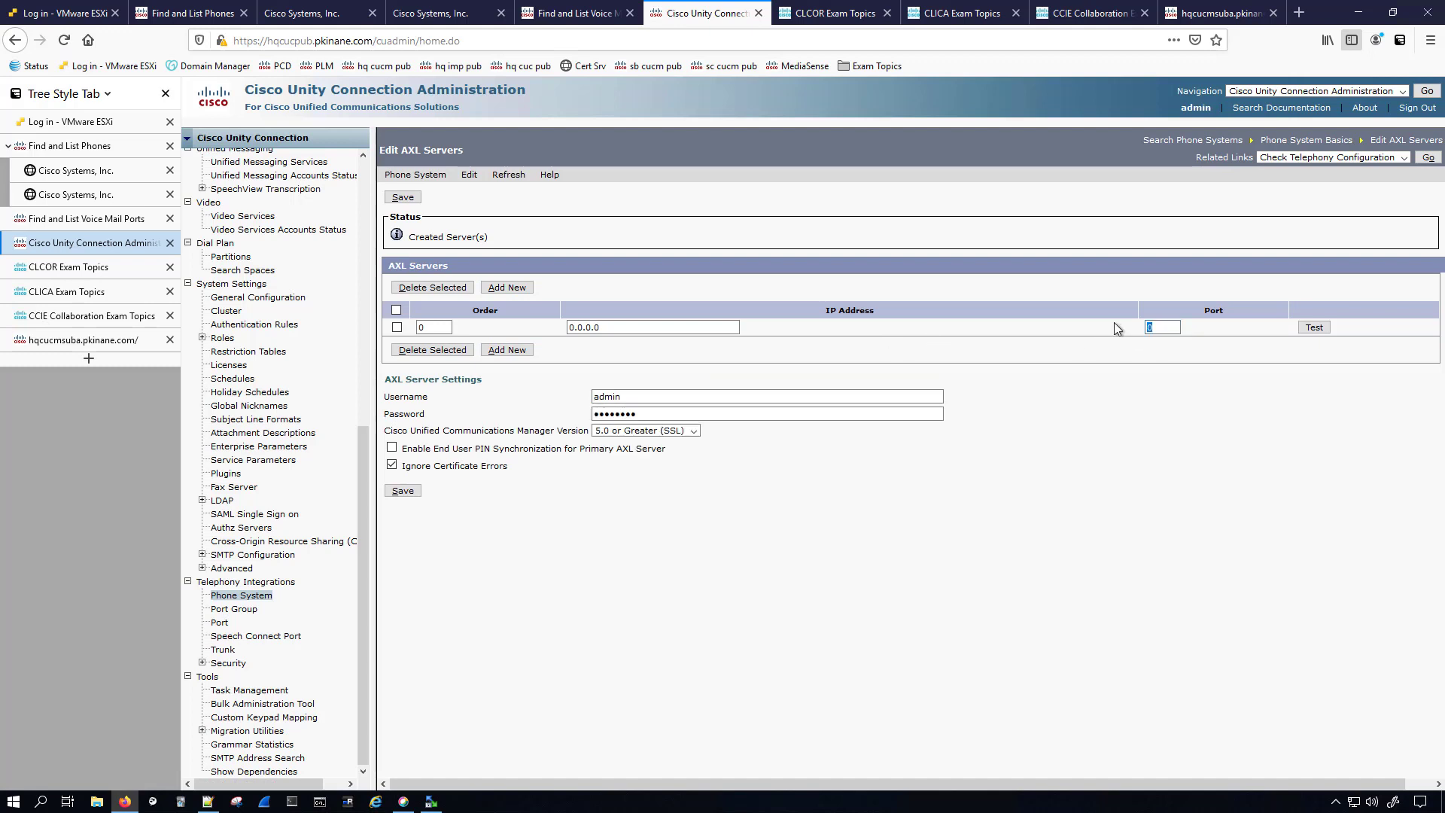
pyautogui.write('443')
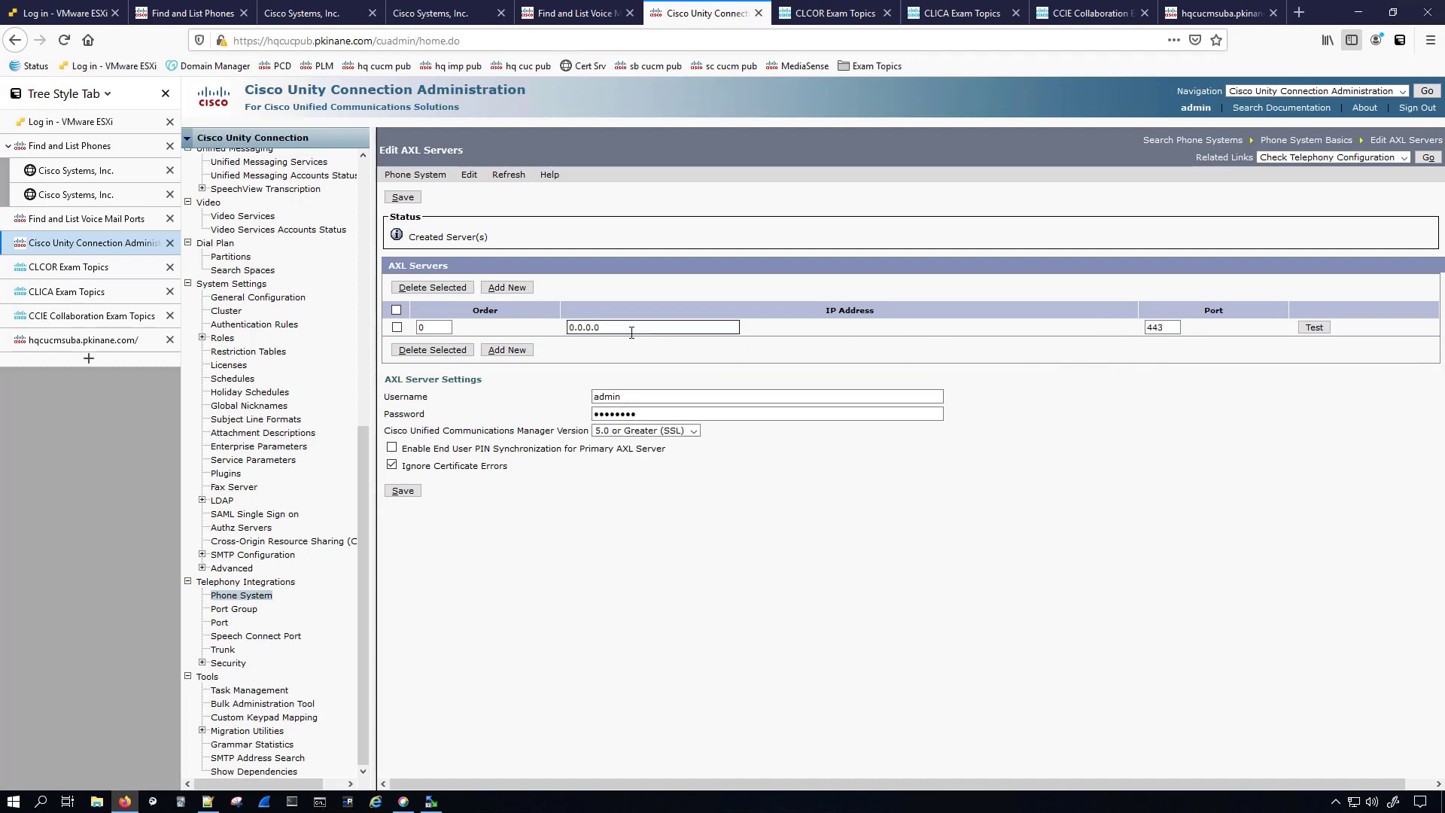
pyautogui.moveTo(629, 327); pyautogui.dragTo(571, 327)
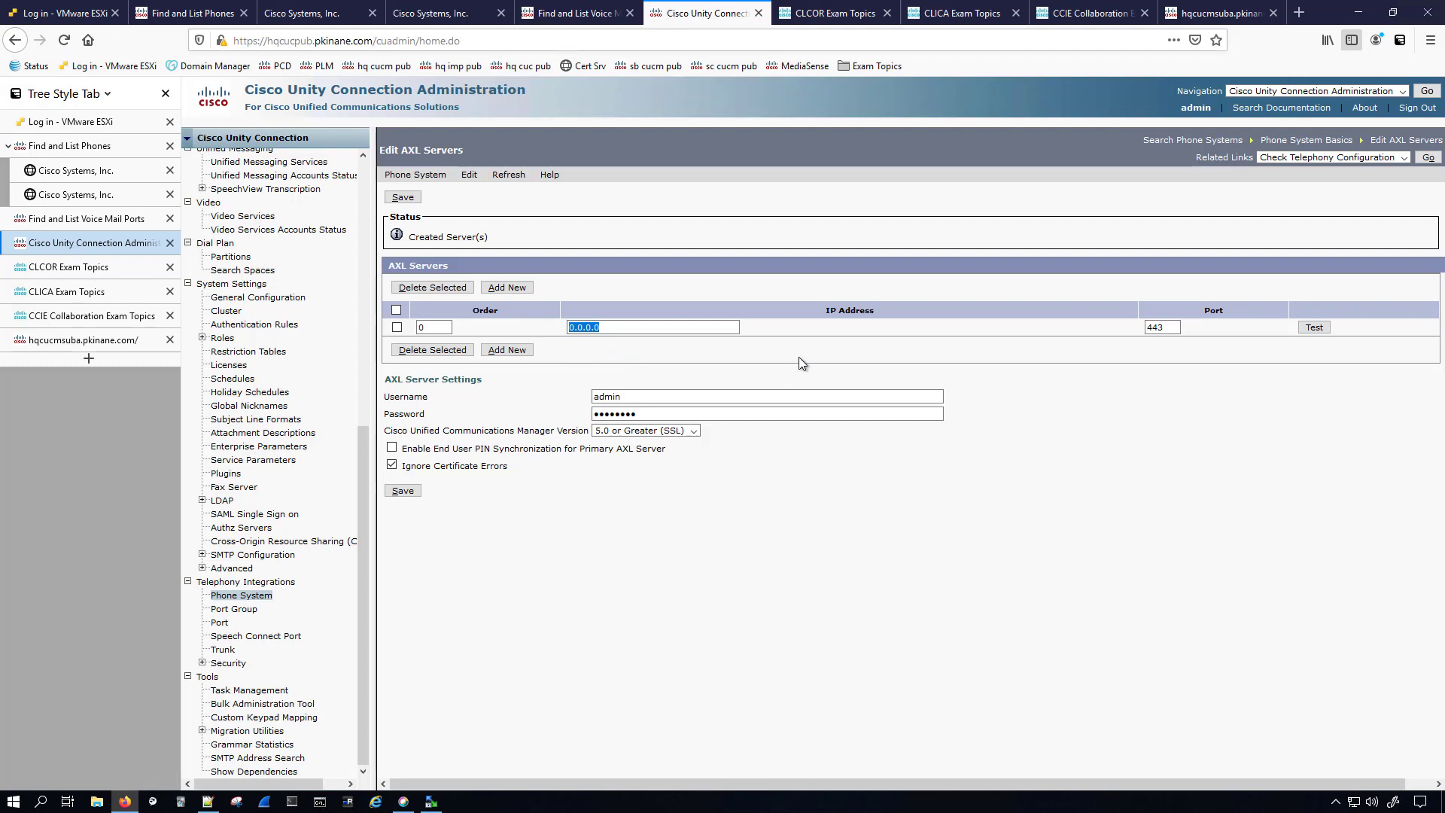
pyautogui.write('sbcucmpub.pkinane.com')
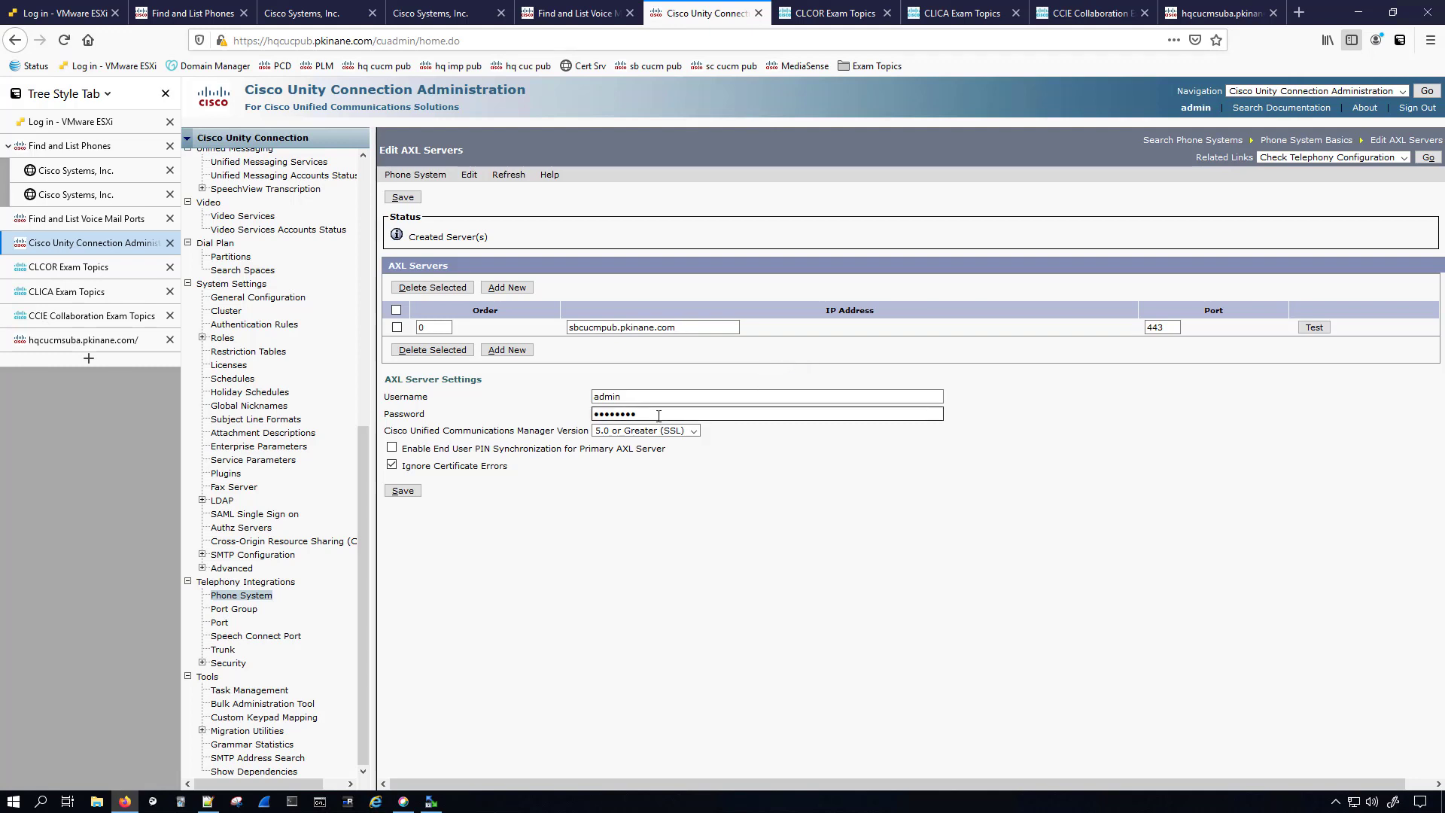
# Step: Re-enter the AXL account password and save the AXL server and credentials
pyautogui.moveTo(677, 414); pyautogui.dragTo(526, 413)
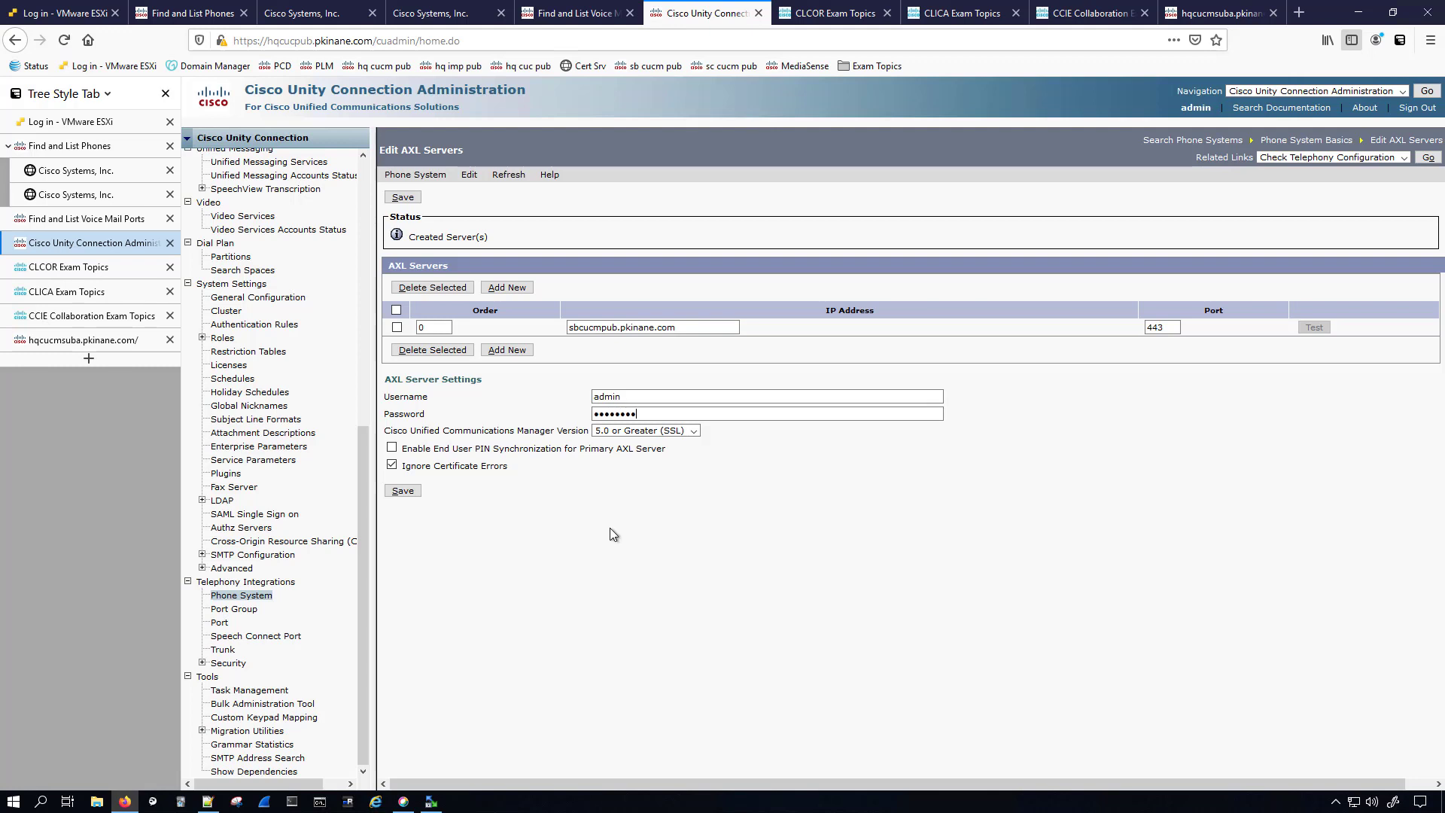
pyautogui.moveTo(610, 527); pyautogui.dragTo(426, 495)
pyautogui.click(538, 500)
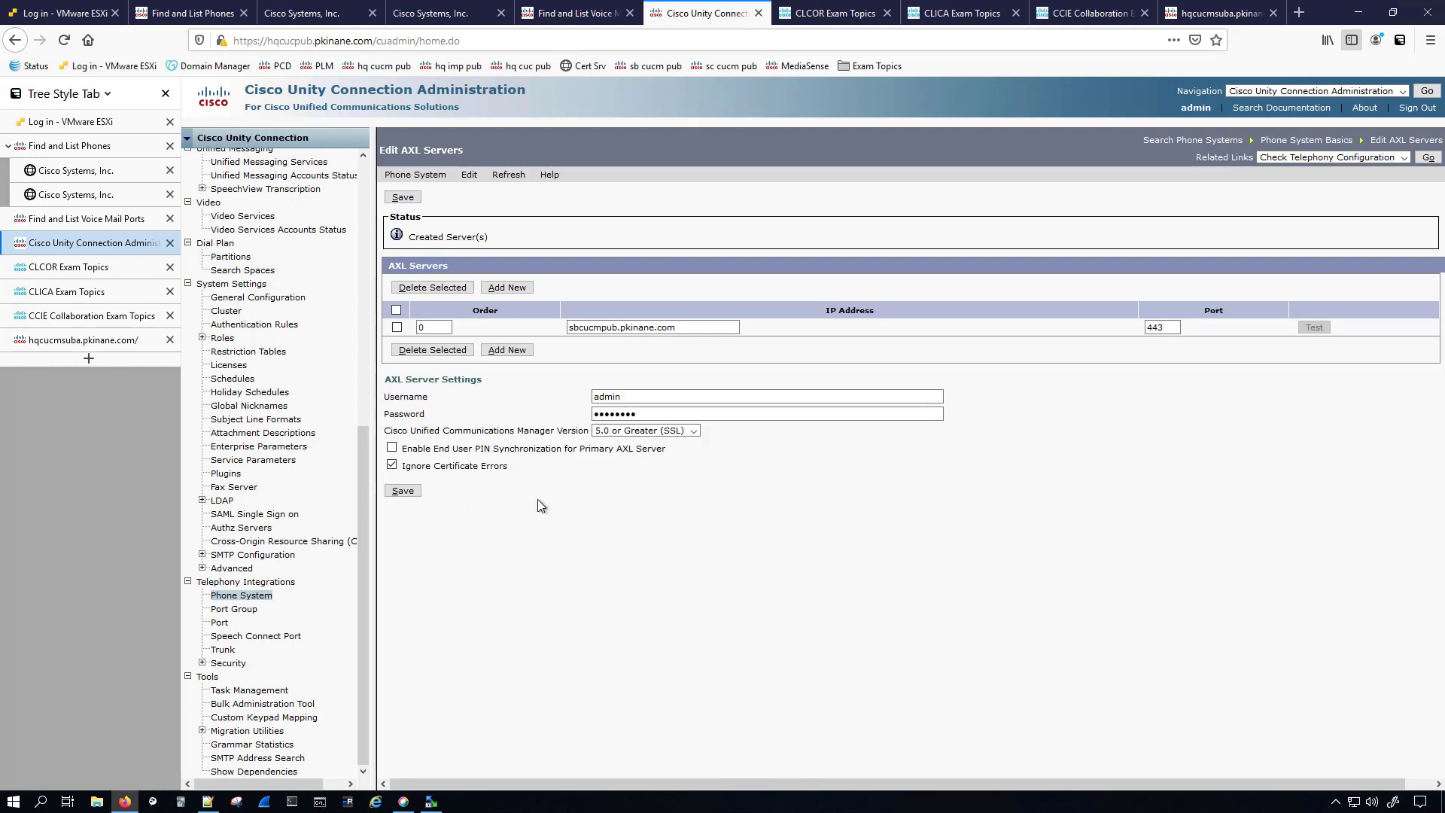
pyautogui.click(407, 490)
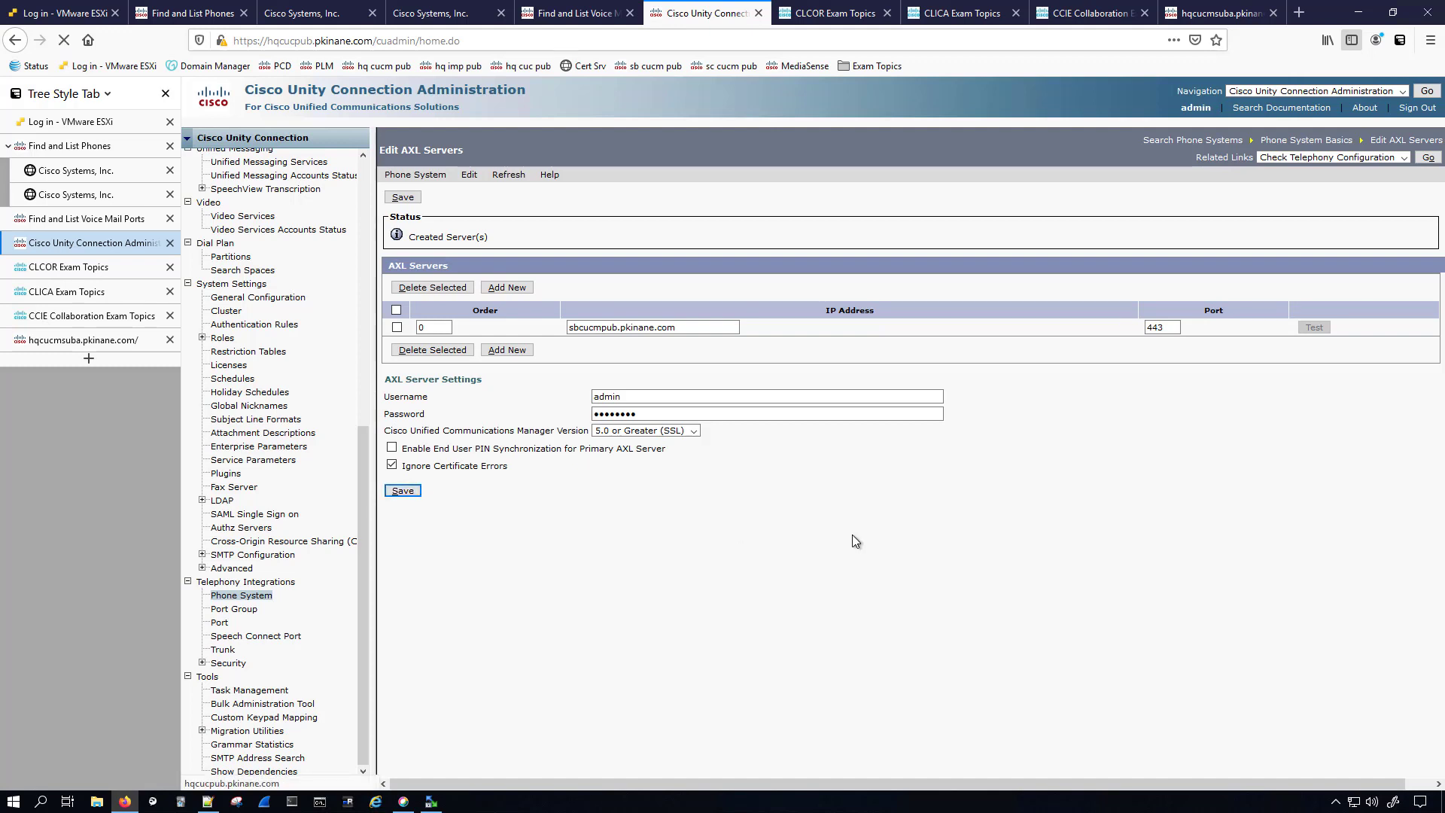
pyautogui.moveTo(406, 467); pyautogui.dragTo(649, 473)
pyautogui.click(653, 498)
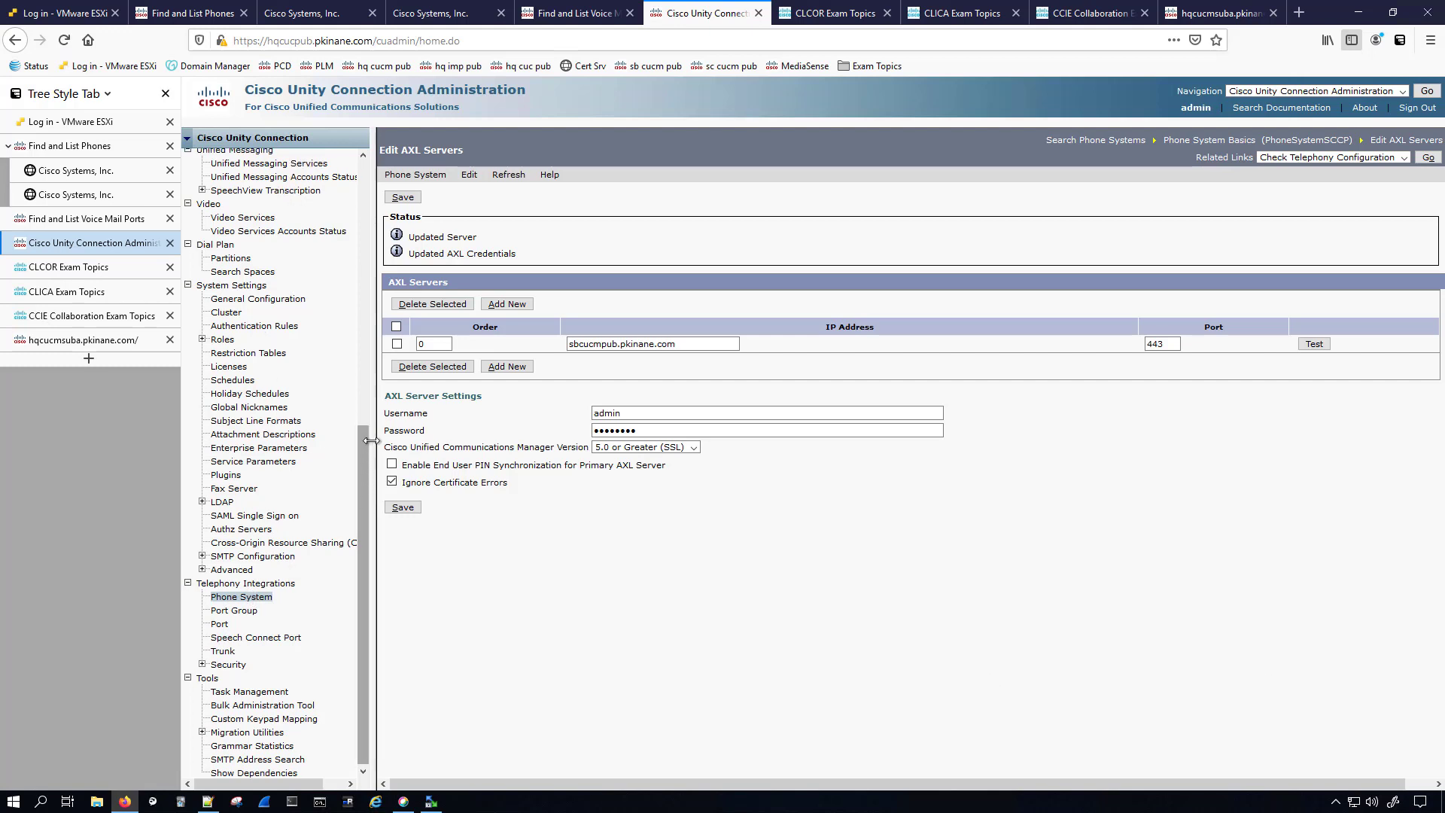
pyautogui.moveTo(371, 440); pyautogui.dragTo(367, 190)
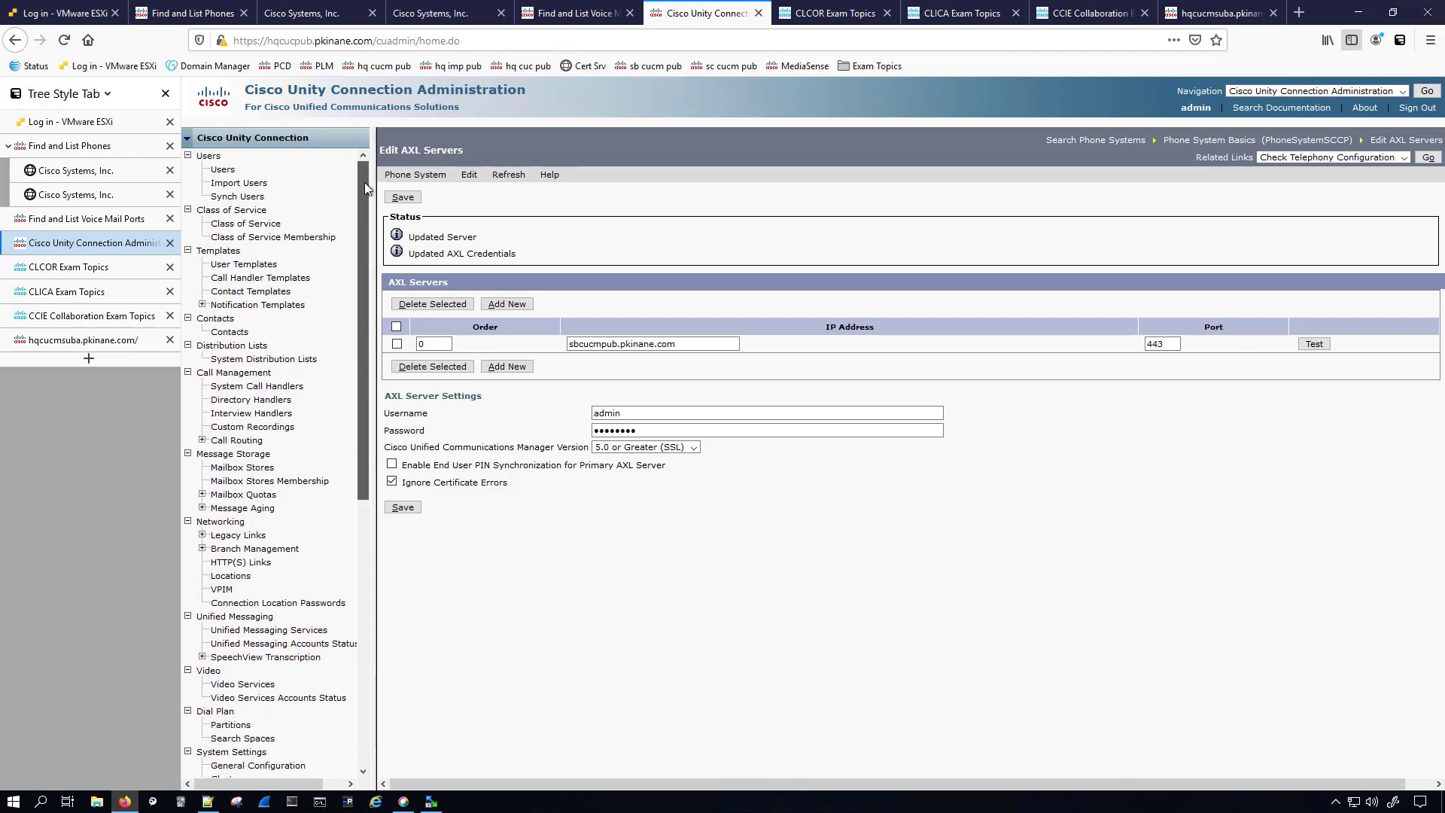
# Step: Search Import Users for end users in PhoneSystemSCCP, finding 0, then return to Unified CM
pyautogui.click(237, 186)
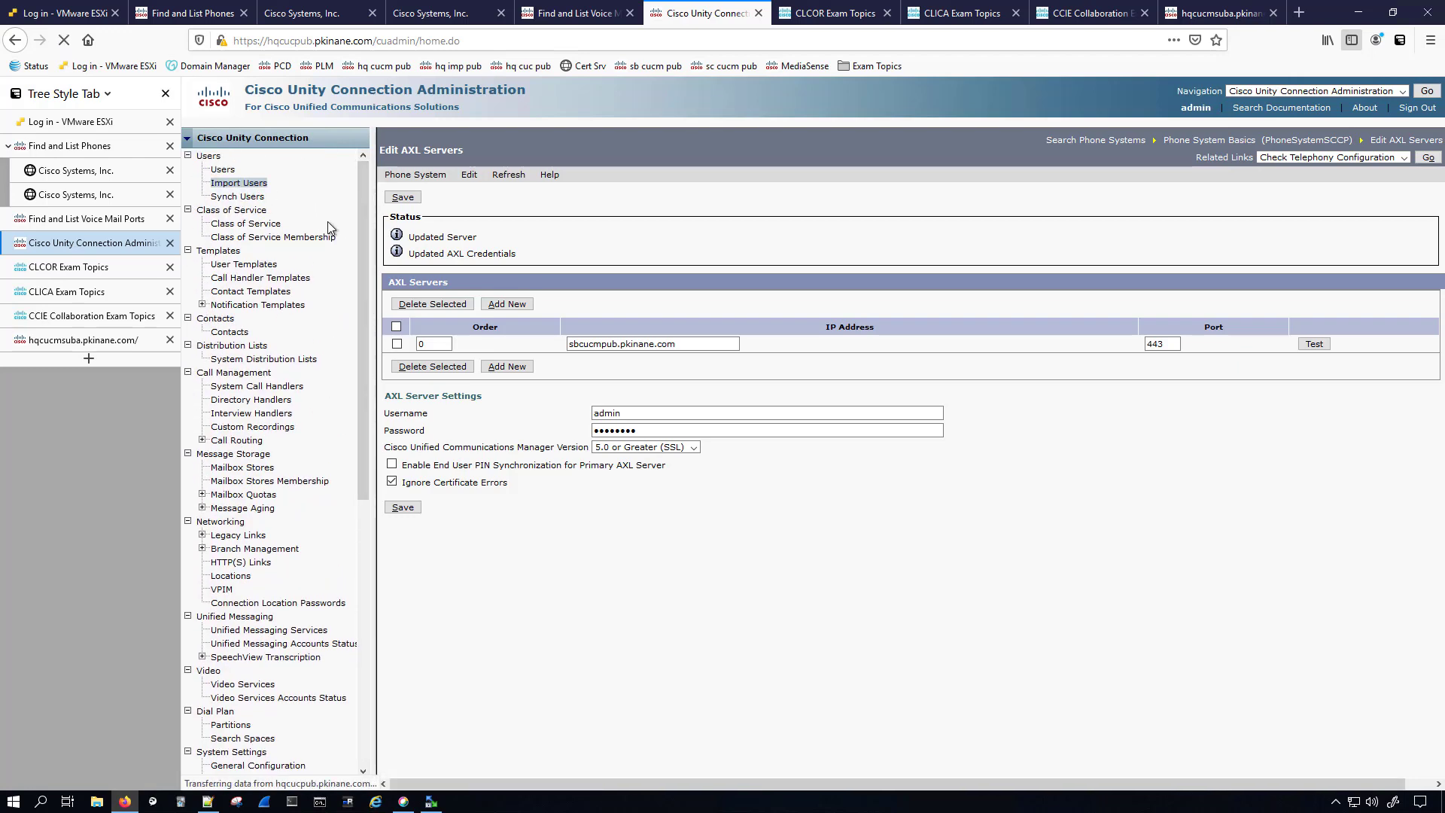
pyautogui.click(514, 204)
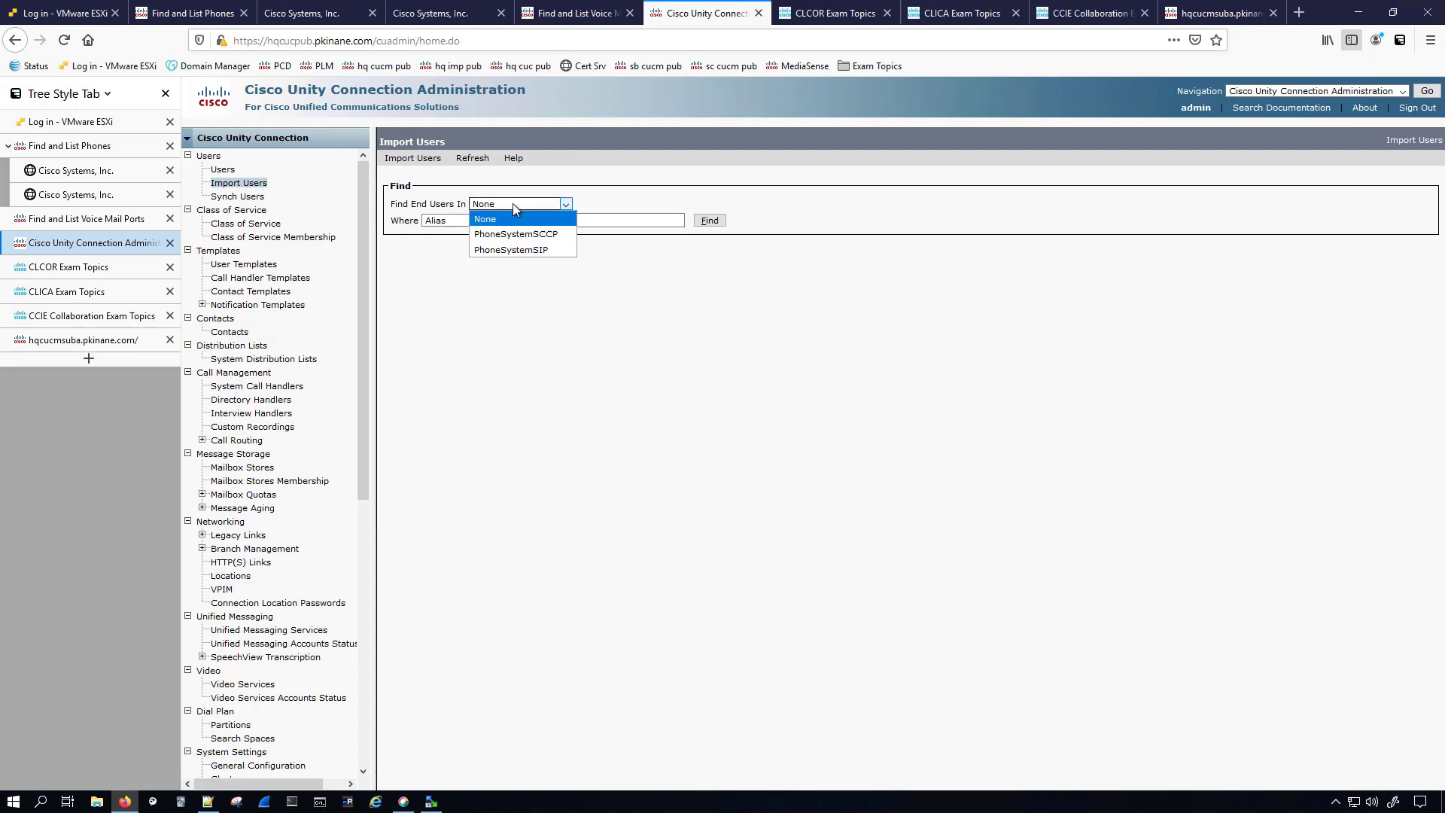
pyautogui.click(524, 234)
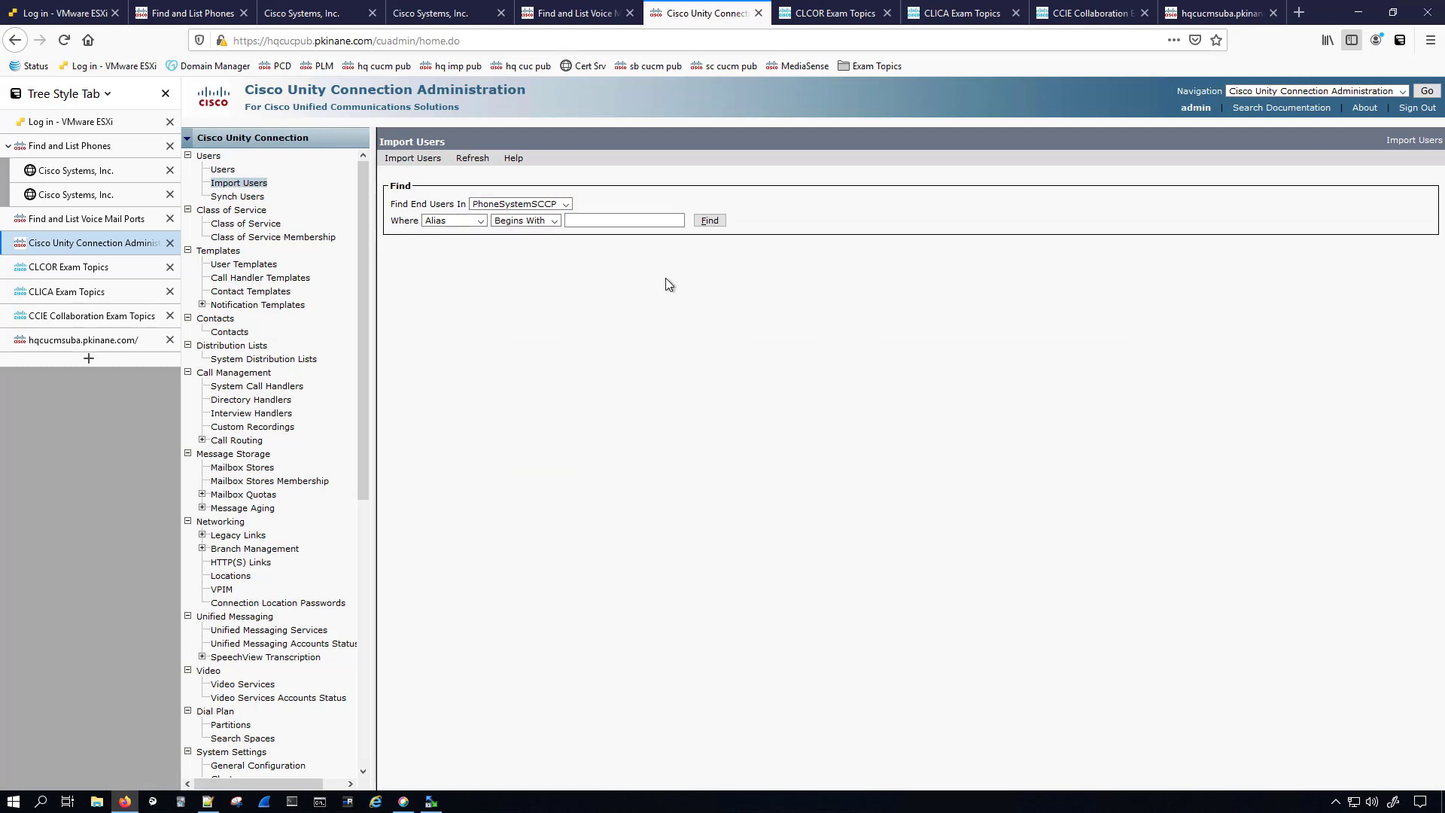
pyautogui.click(710, 221)
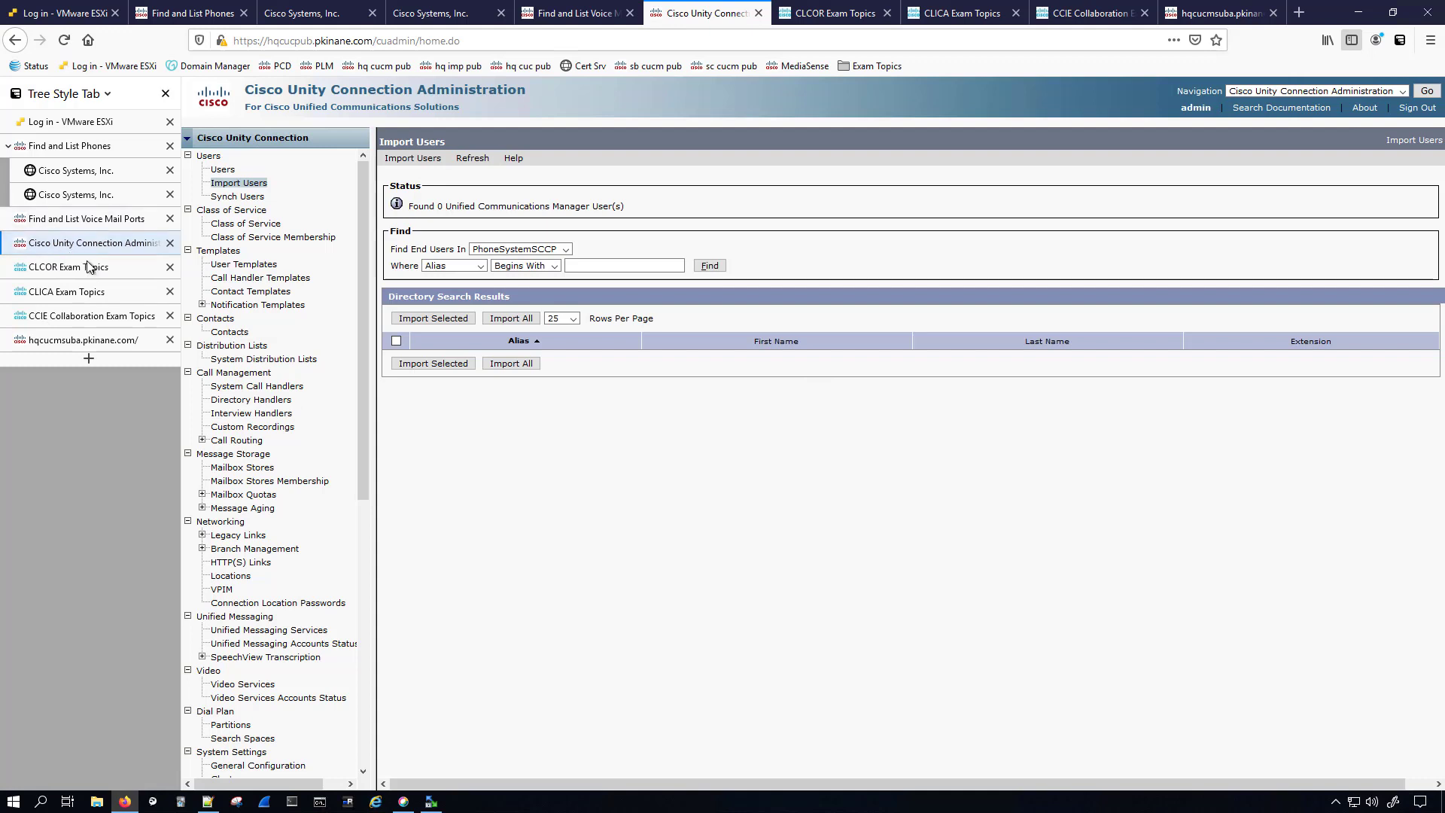
pyautogui.click(86, 219)
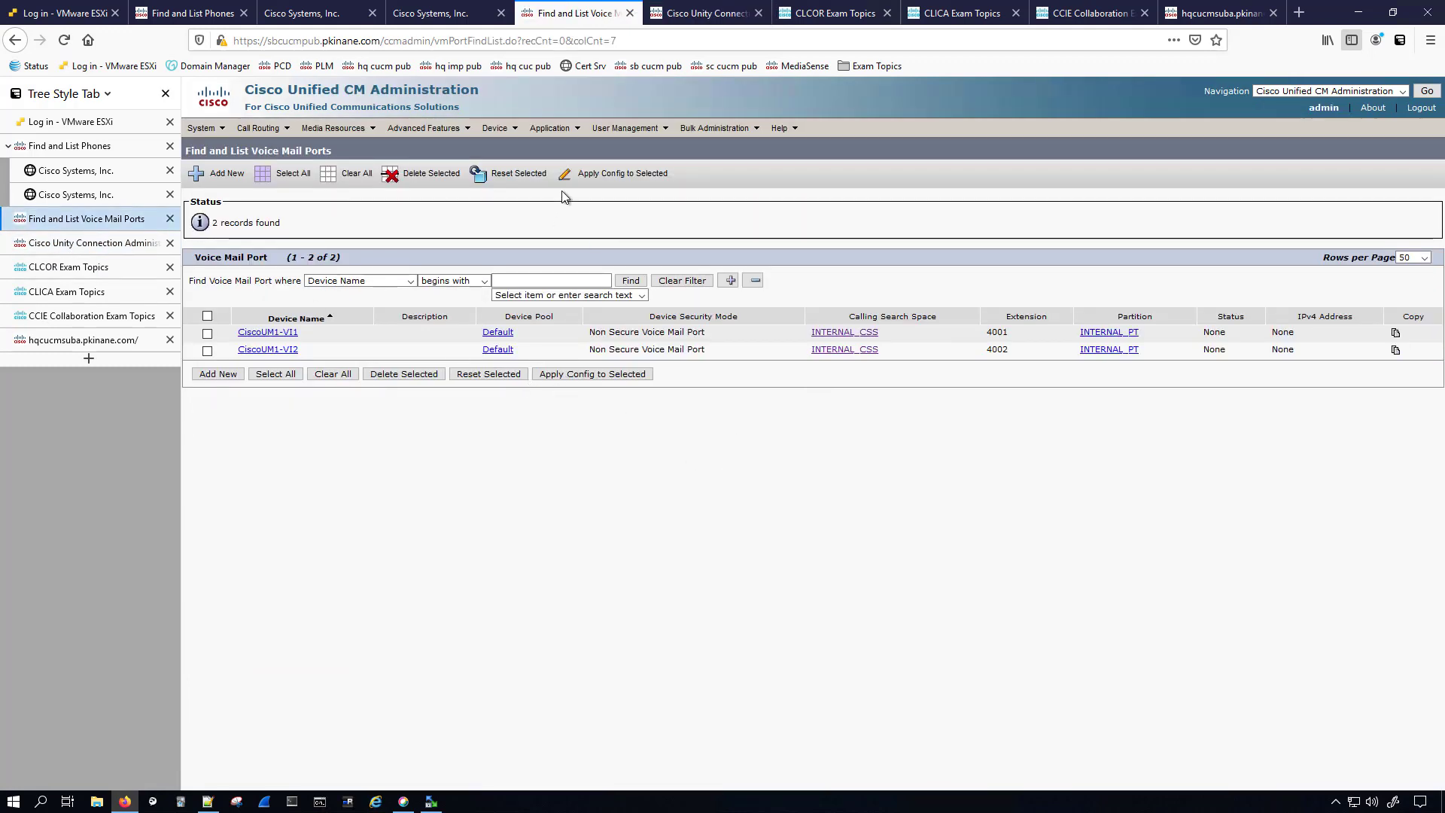
# Step: Add a new Unified CM end user with user ID sbuser1
pyautogui.moveTo(625, 128)
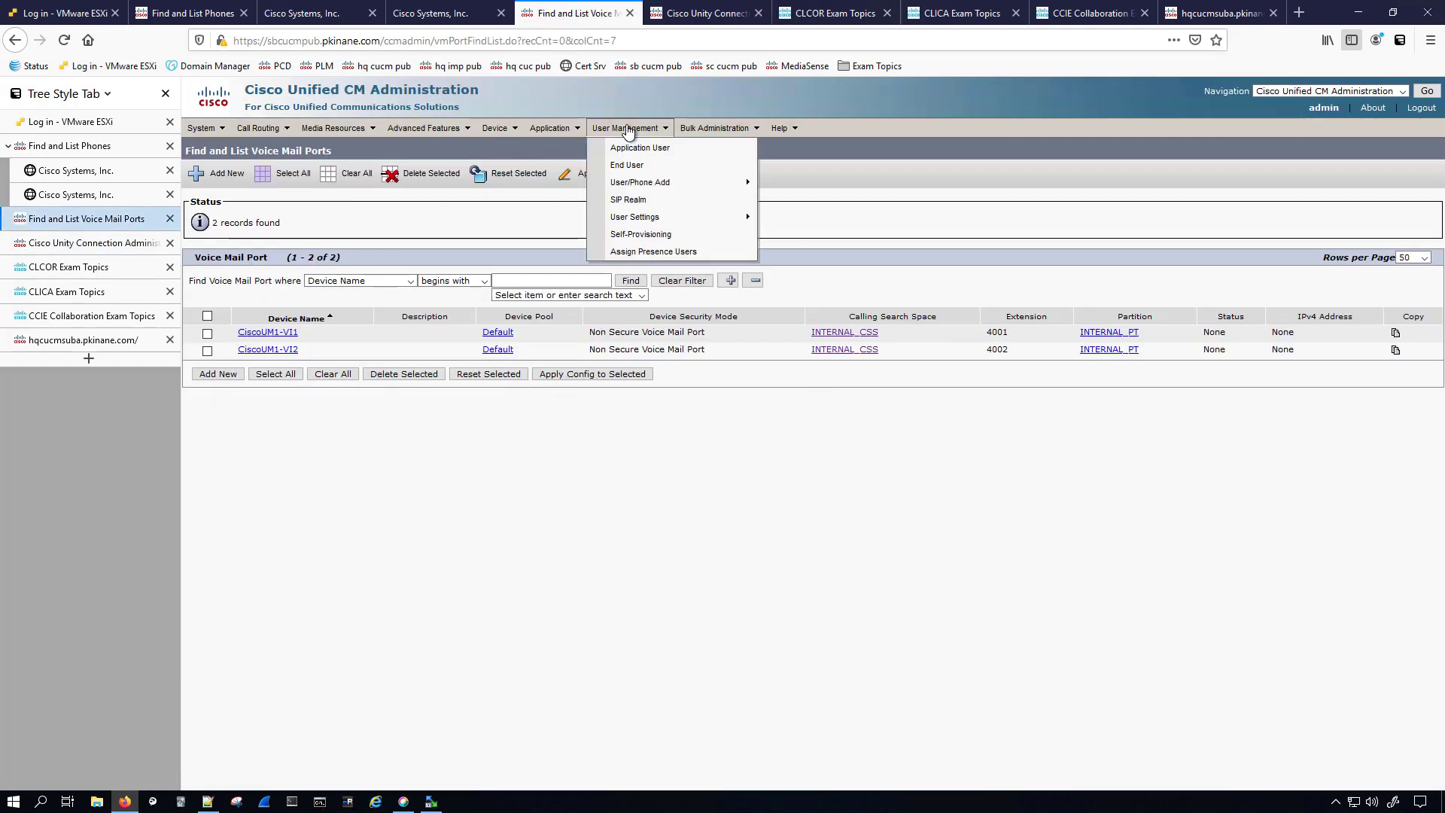
pyautogui.click(627, 165)
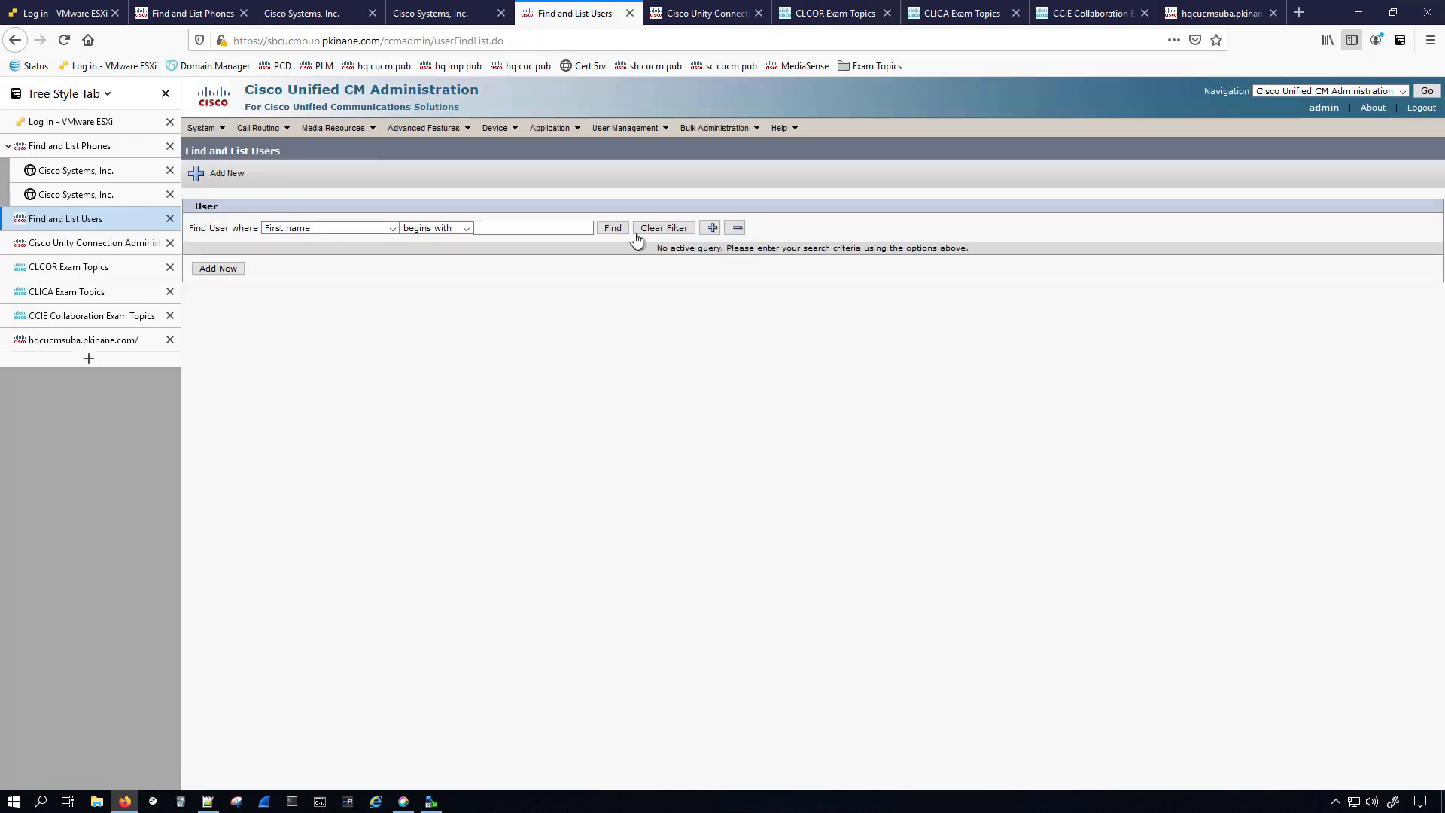
pyautogui.click(611, 226)
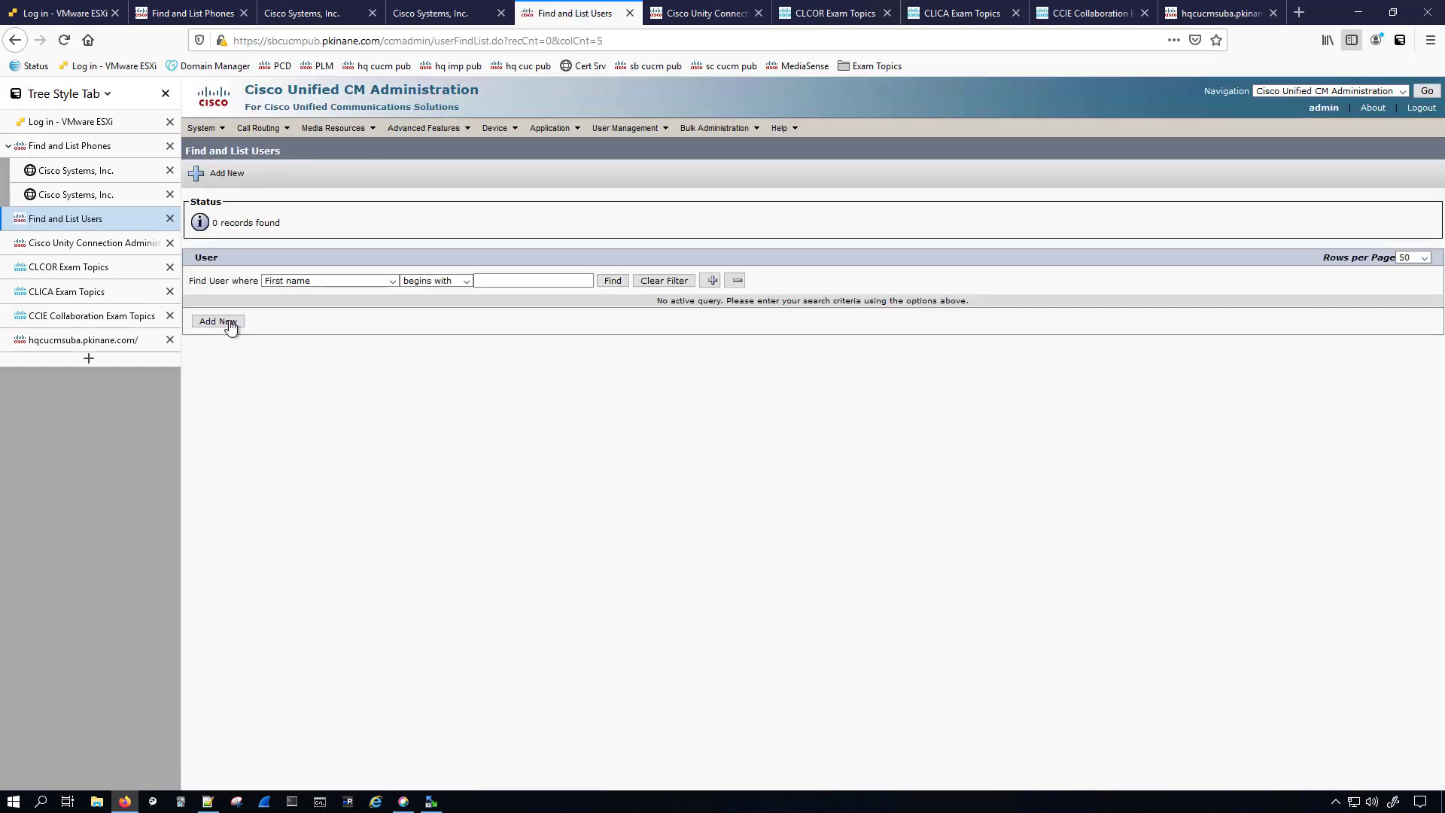
pyautogui.click(226, 321)
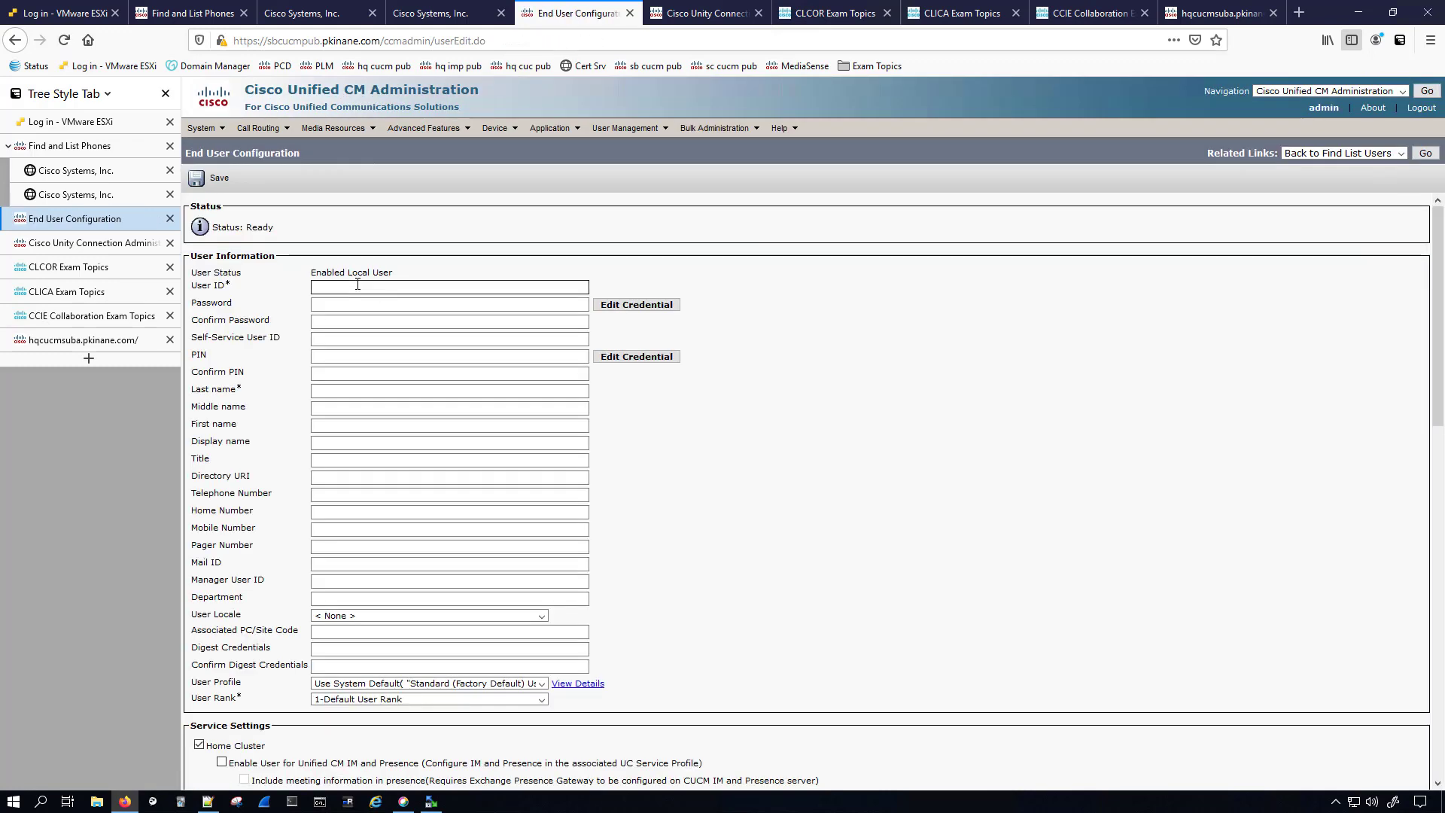
pyautogui.click(357, 286)
pyautogui.write('sbuser1')
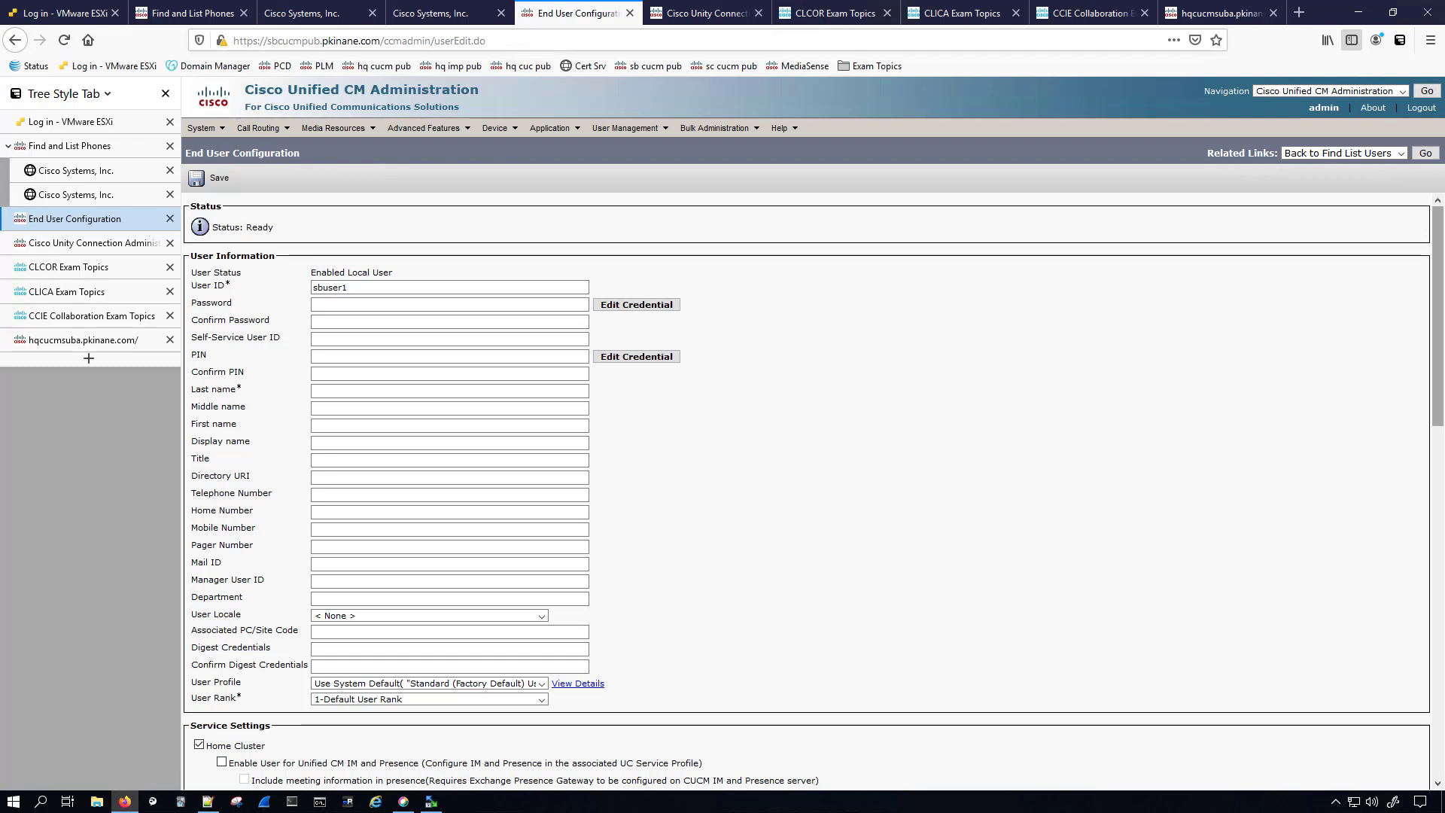
pyautogui.press('Return')
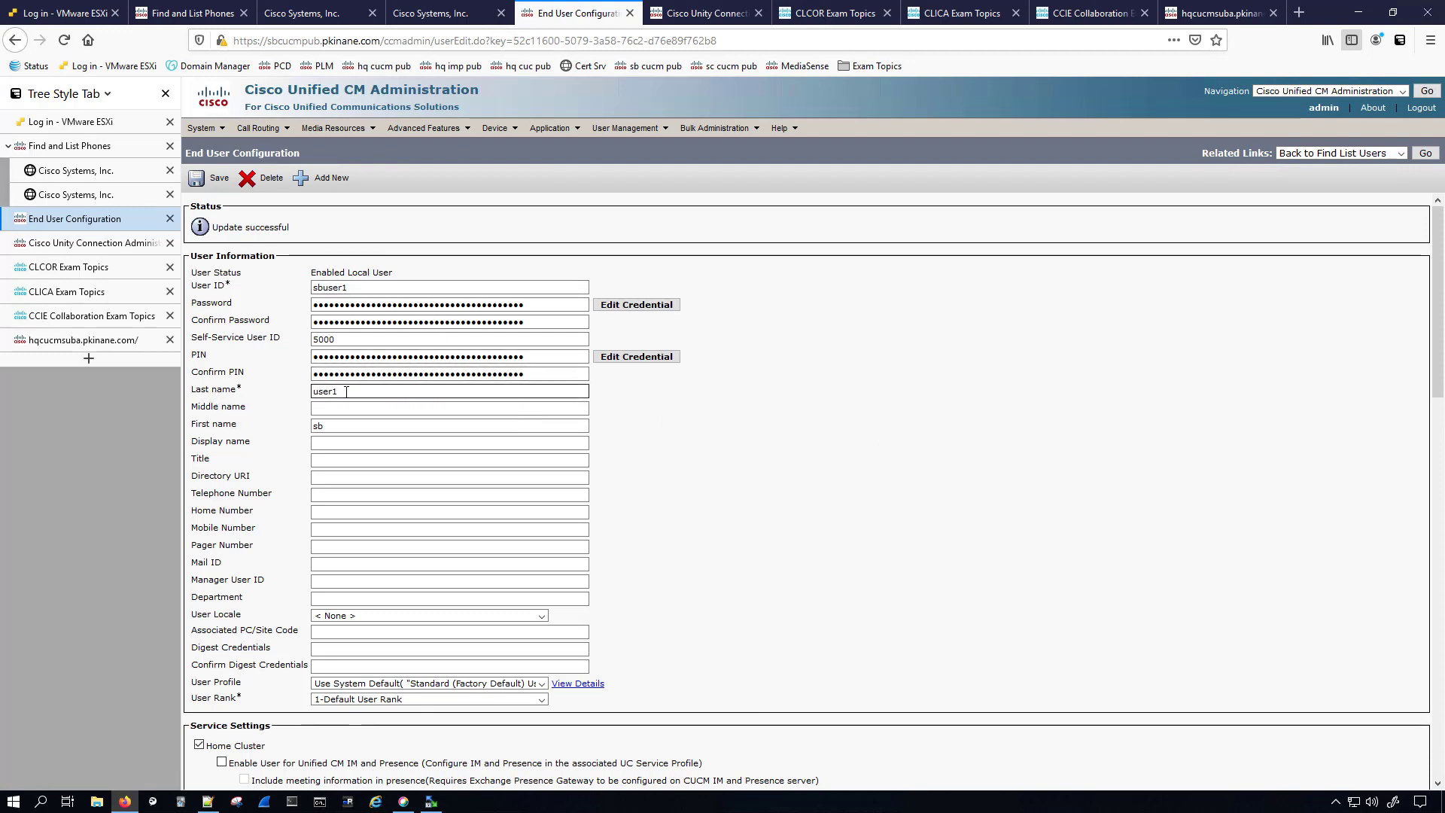
# Step: Save sbuser1's settings with primary extension 5000 in INTERNAL_PT
pyautogui.scroll(-7, 854, 472)
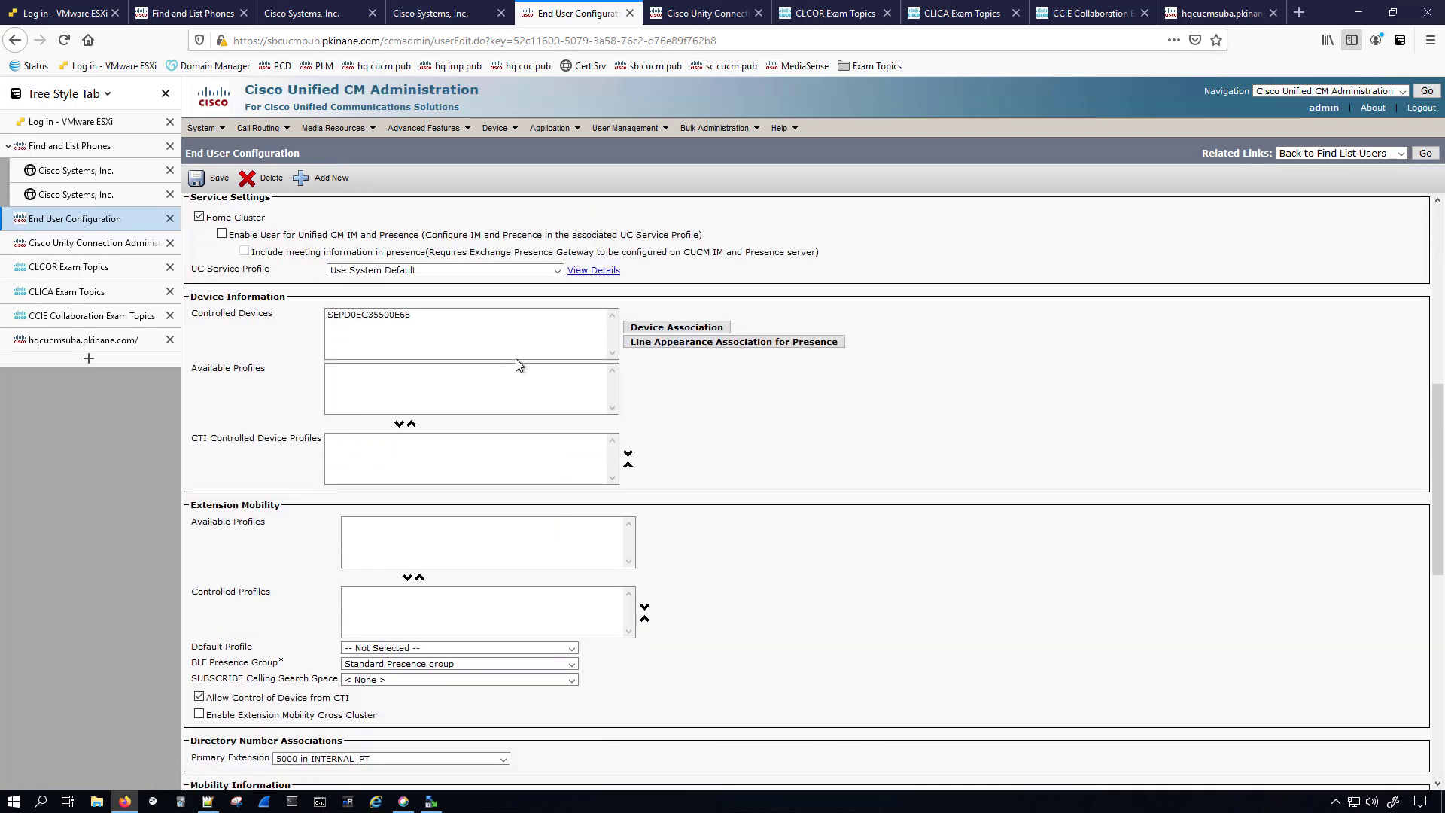
pyautogui.scroll(-2, 1037, 453)
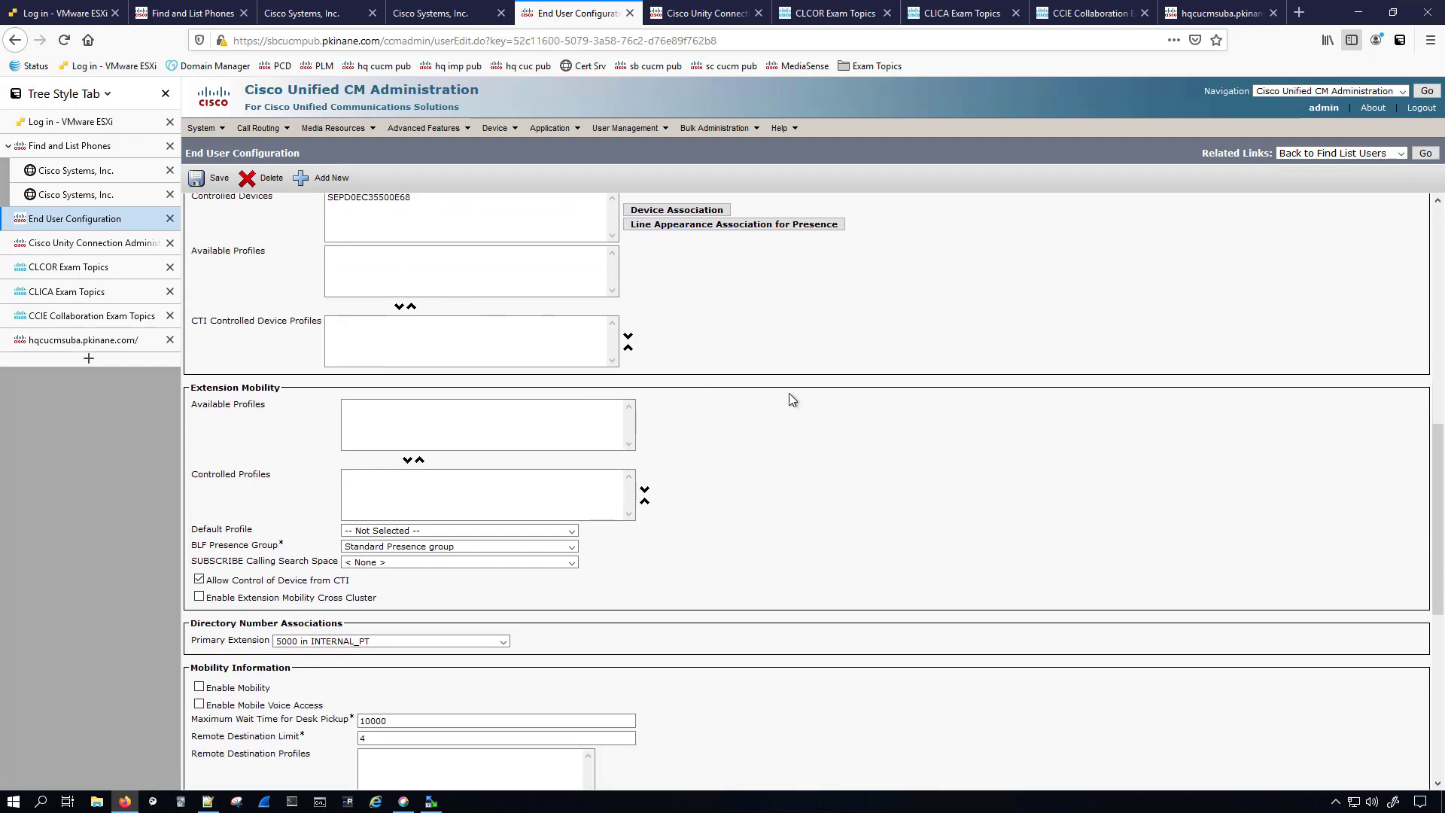
pyautogui.scroll(-3, 789, 393)
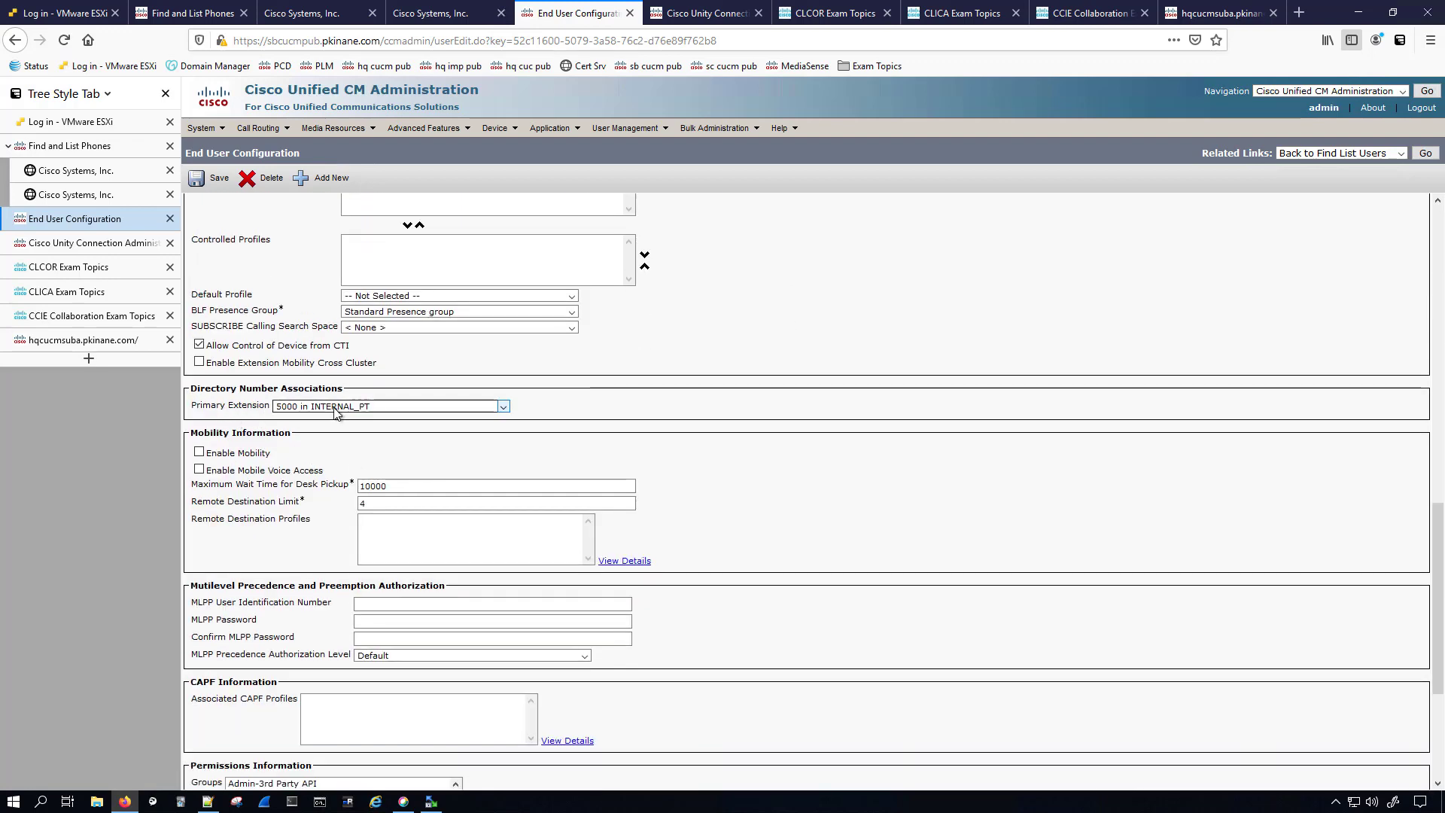
pyautogui.scroll(-4, 334, 410)
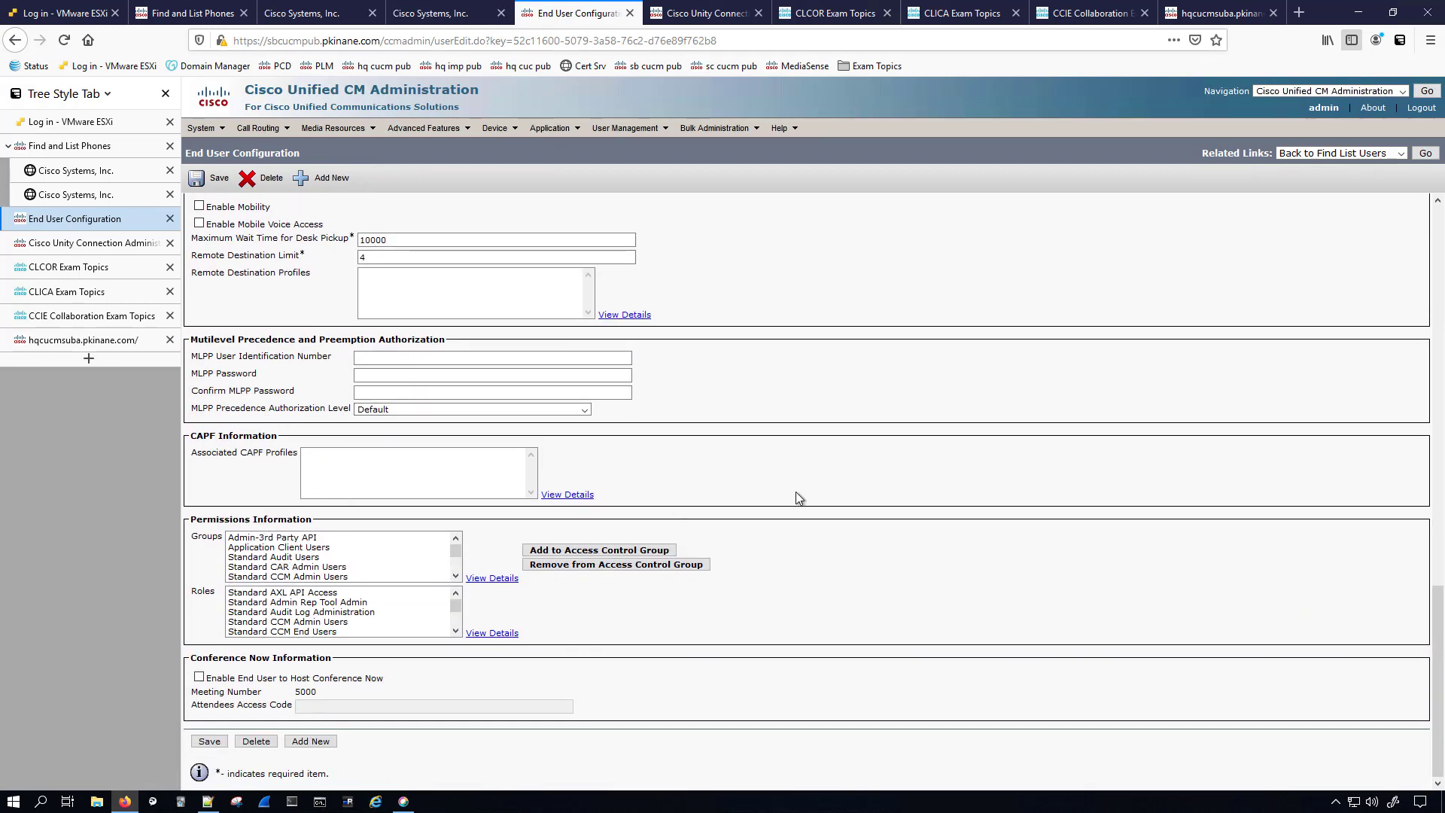
pyautogui.click(209, 742)
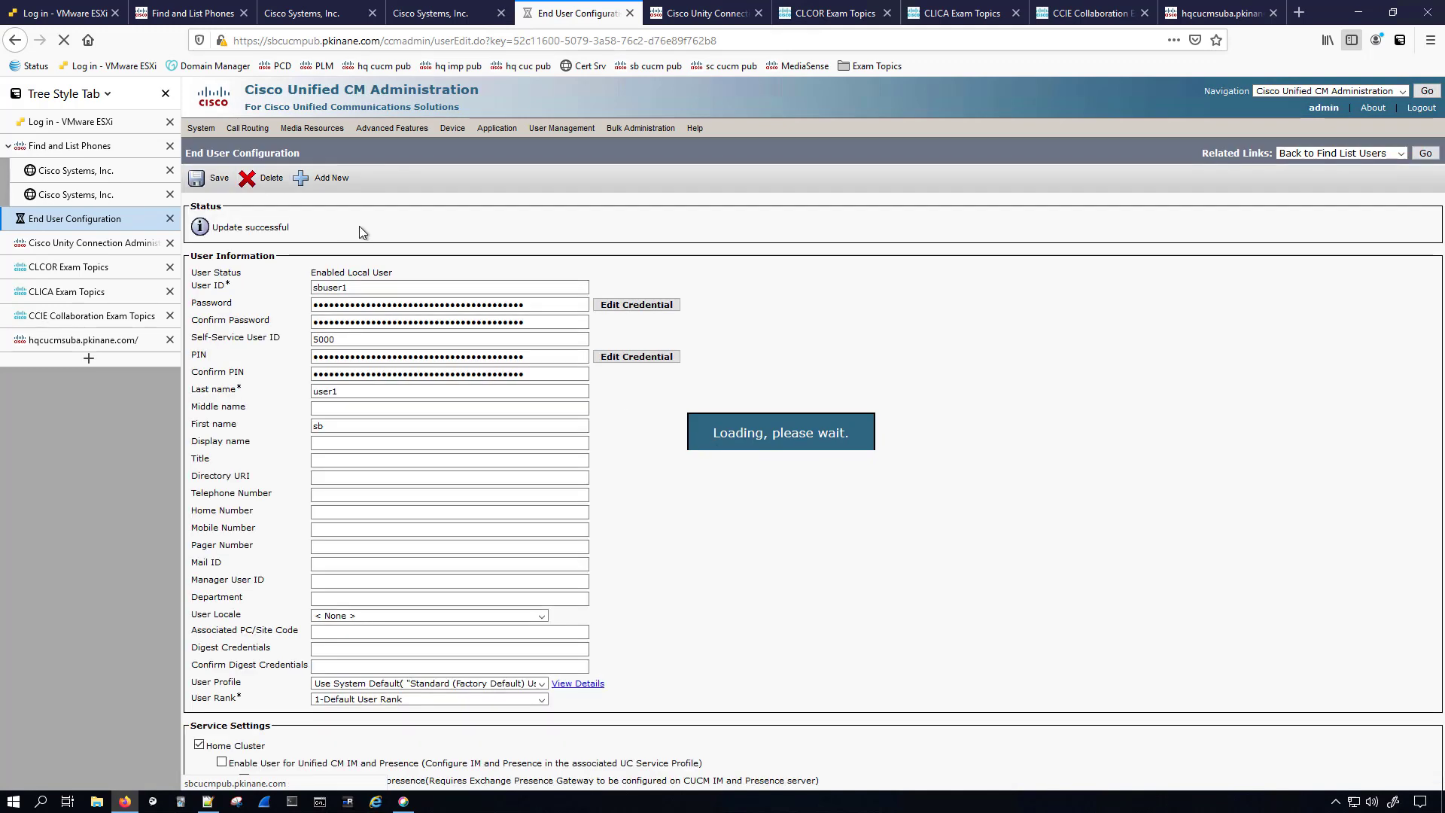
# Step: Find and import sbuser1 as a Unity Connection voicemail user, then return to Unified CM
pyautogui.click(72, 242)
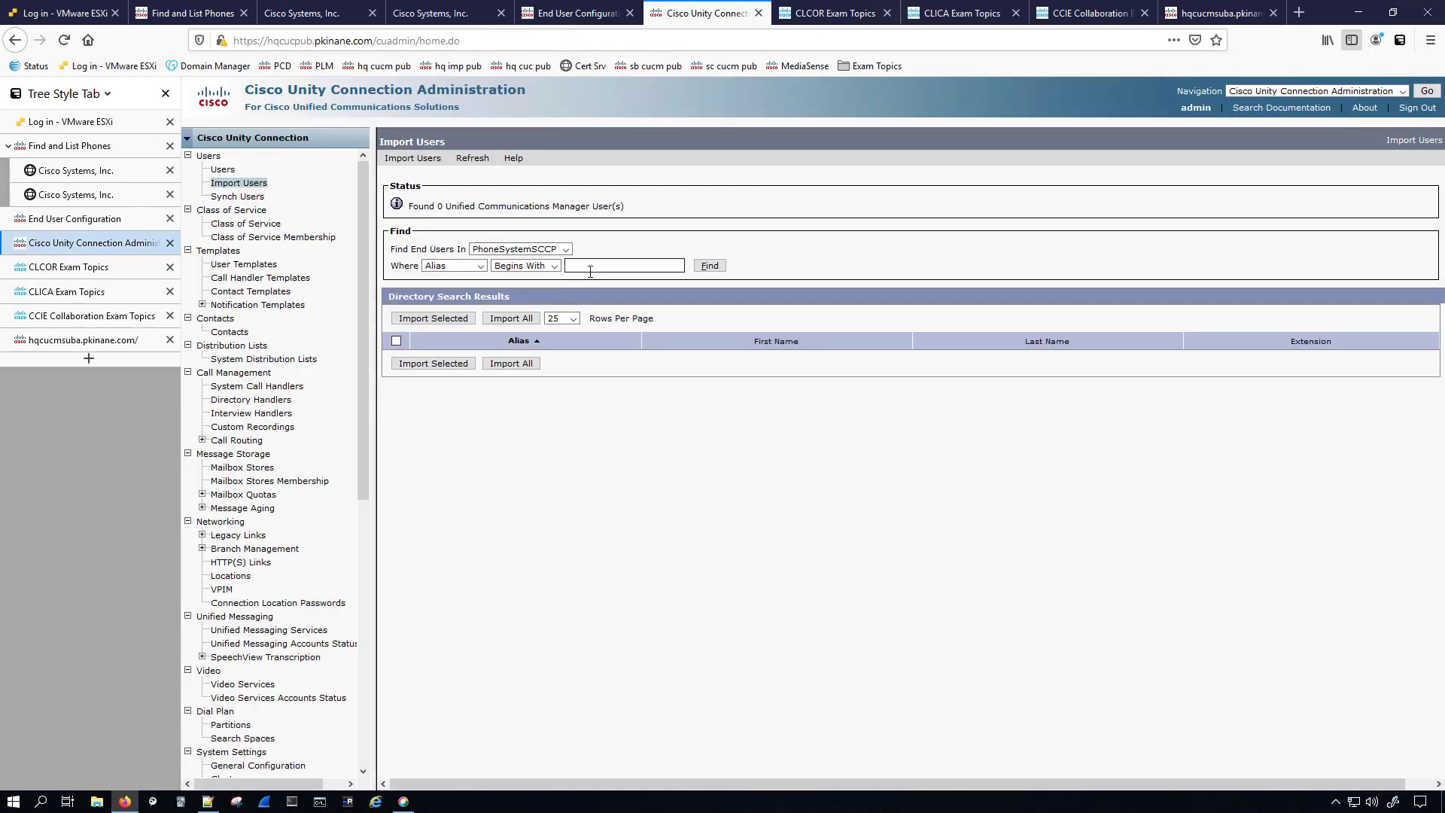
pyautogui.click(708, 267)
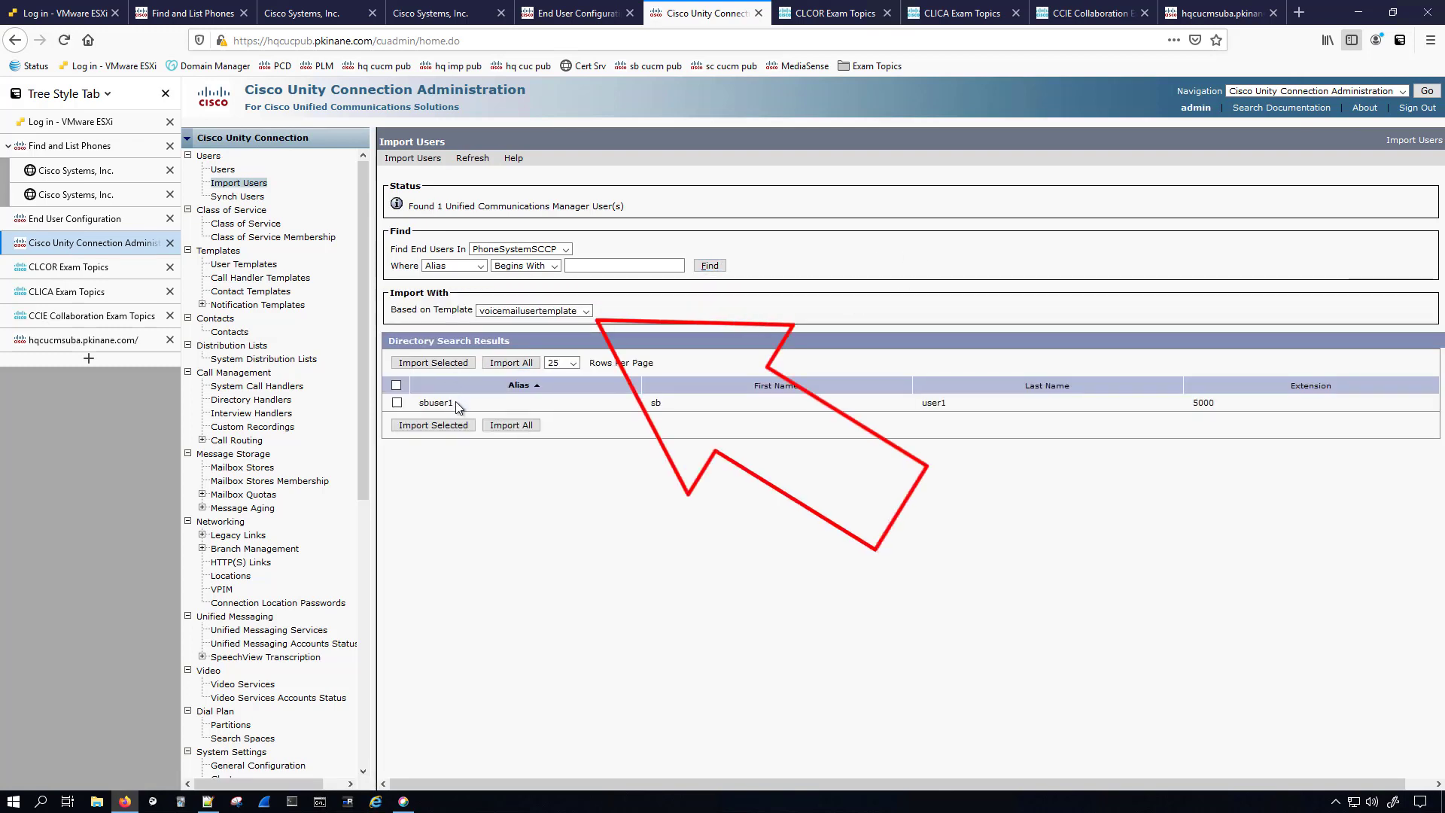
pyautogui.click(397, 403)
pyautogui.click(427, 426)
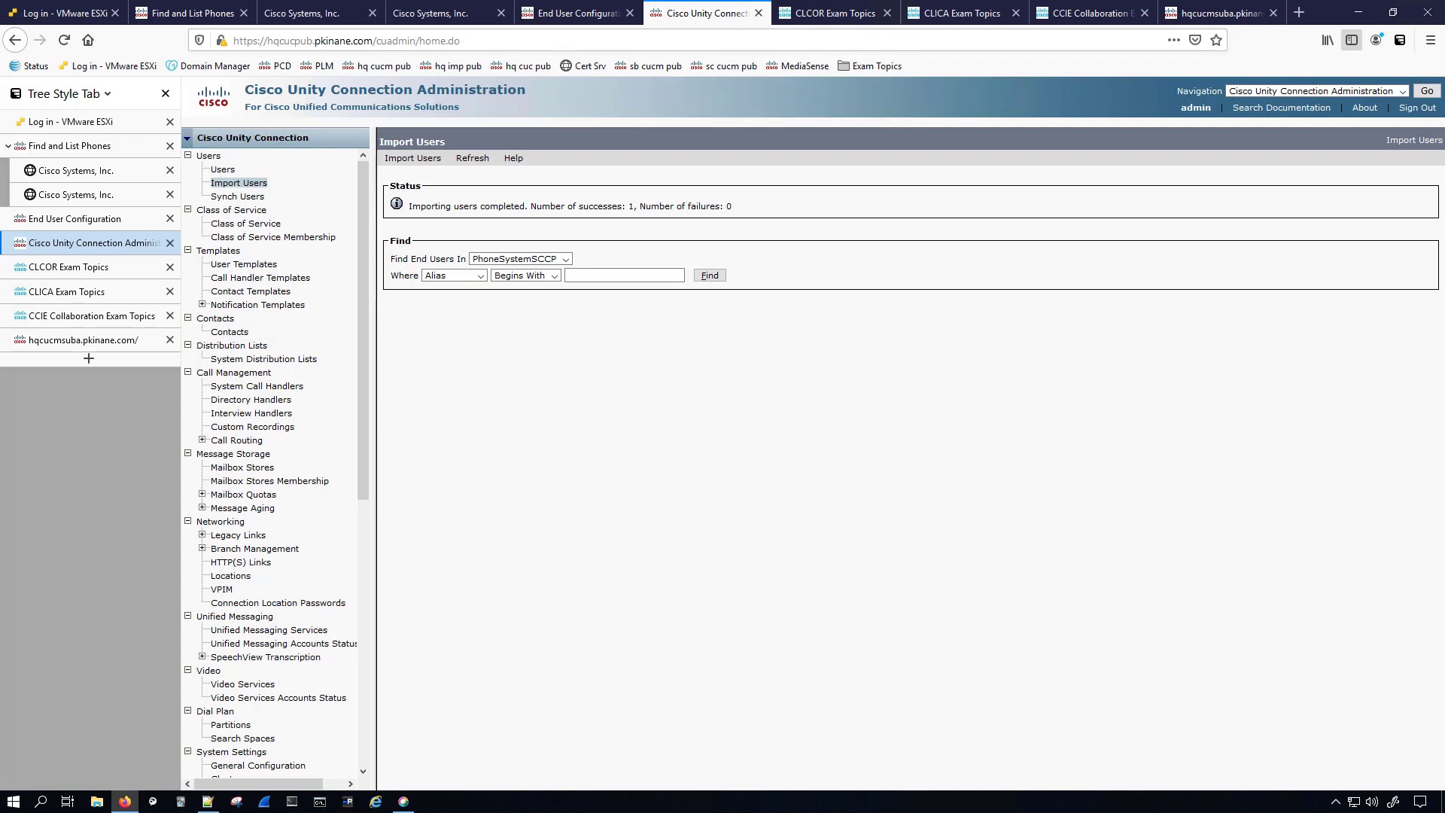
pyautogui.click(111, 220)
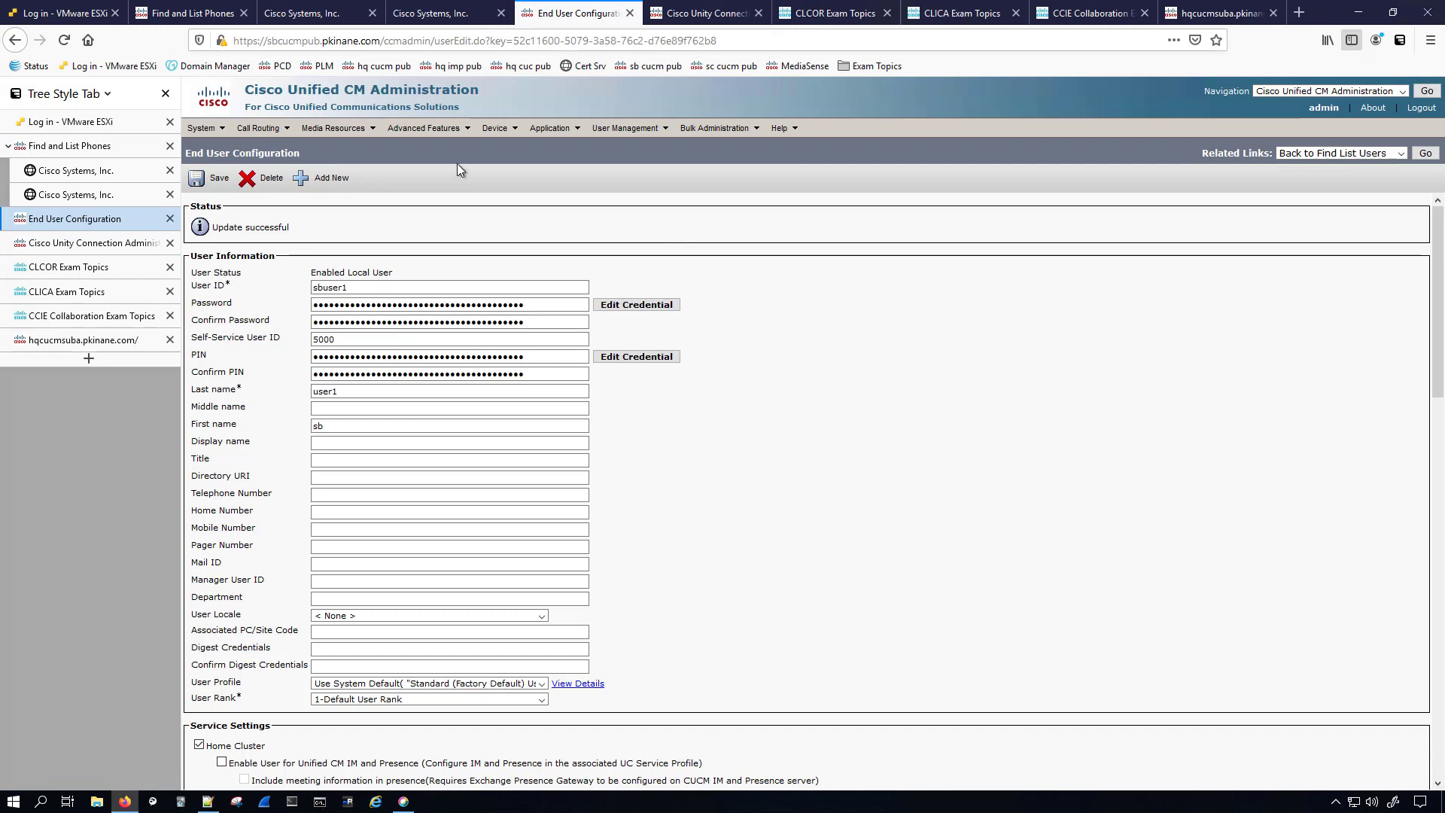
# Step: Find phone SEPD0EC35500E68 and open its line 5000
pyautogui.moveTo(496, 128)
pyautogui.click(520, 200)
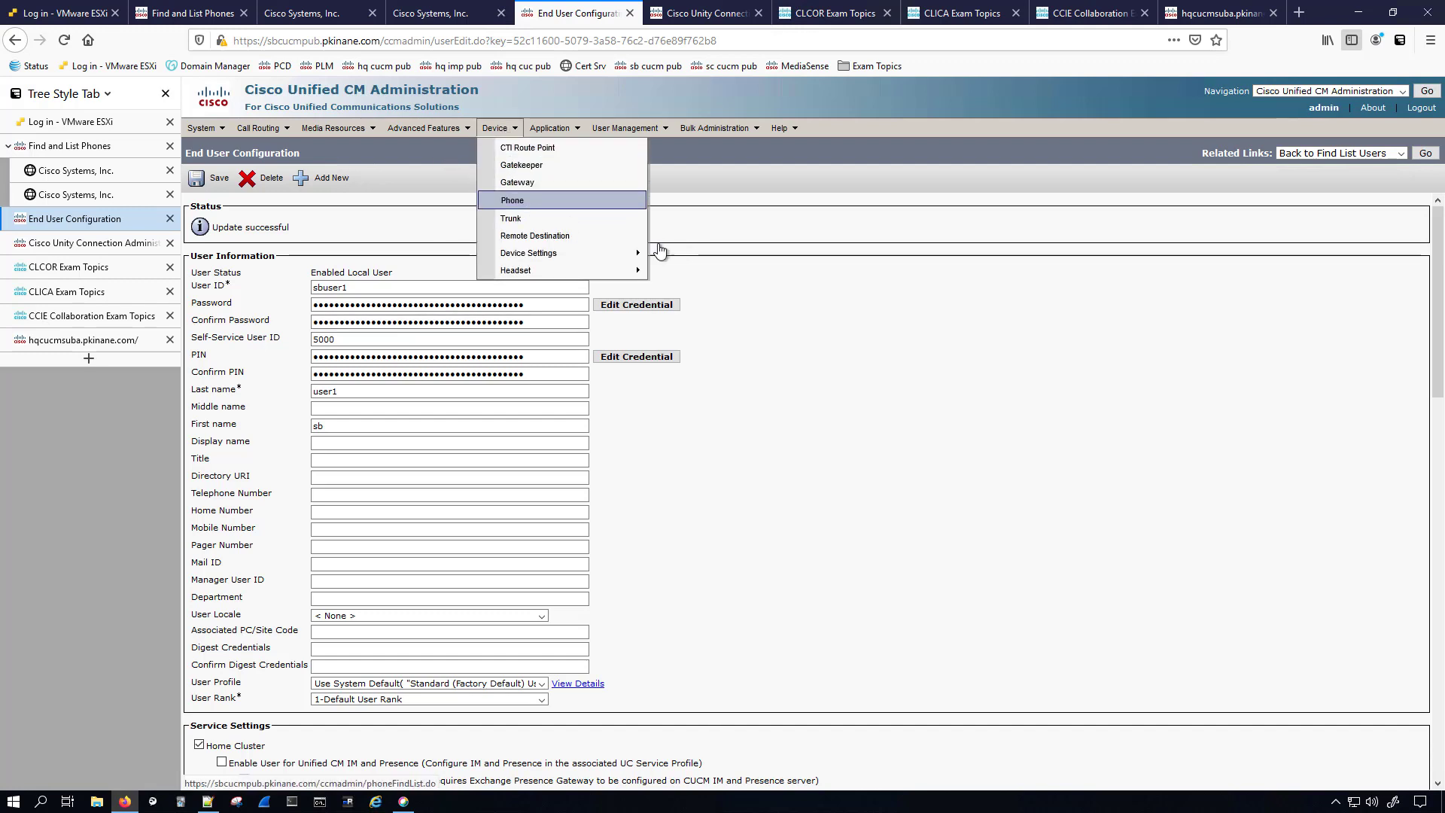
pyautogui.click(634, 228)
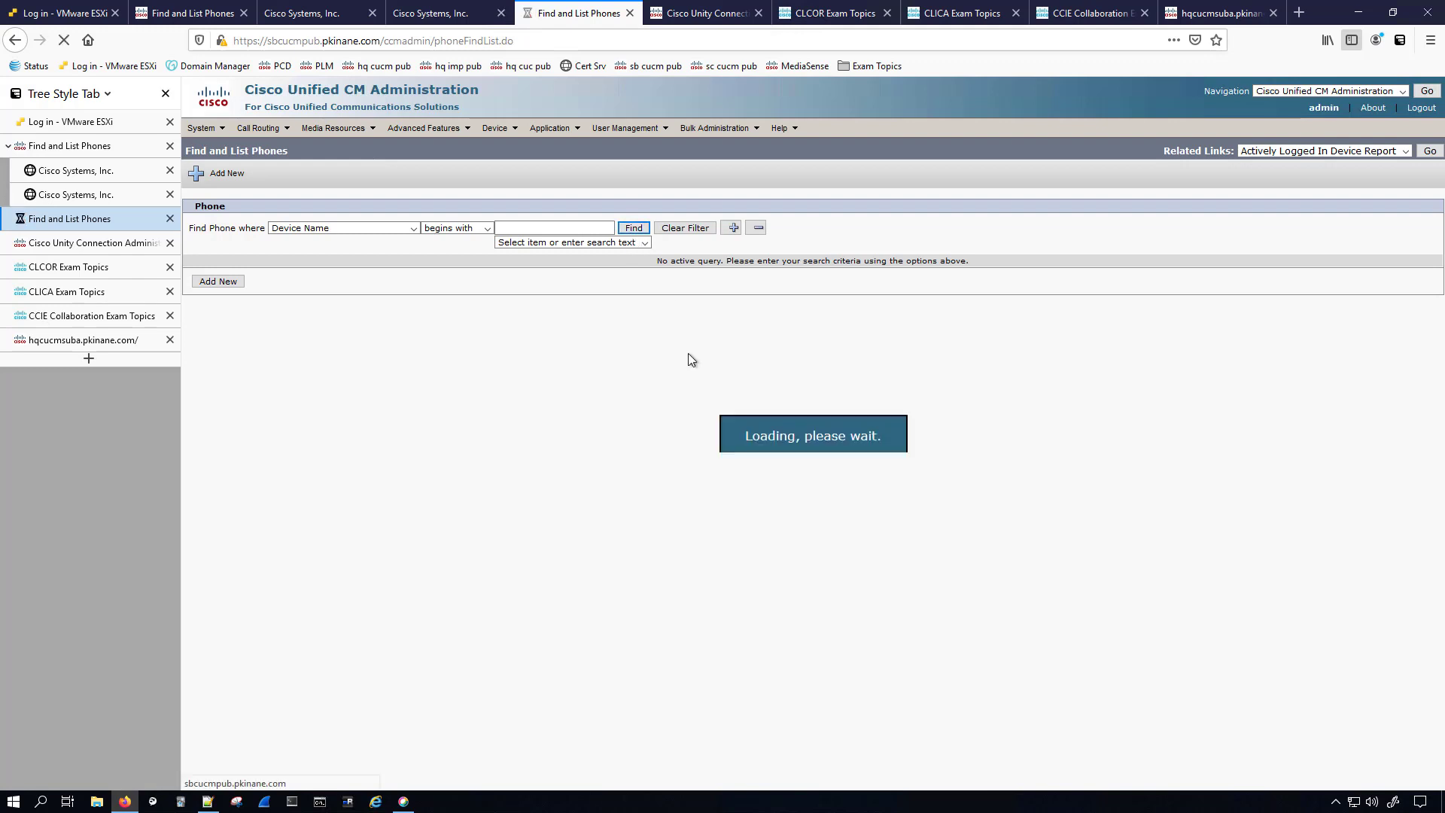
pyautogui.click(369, 334)
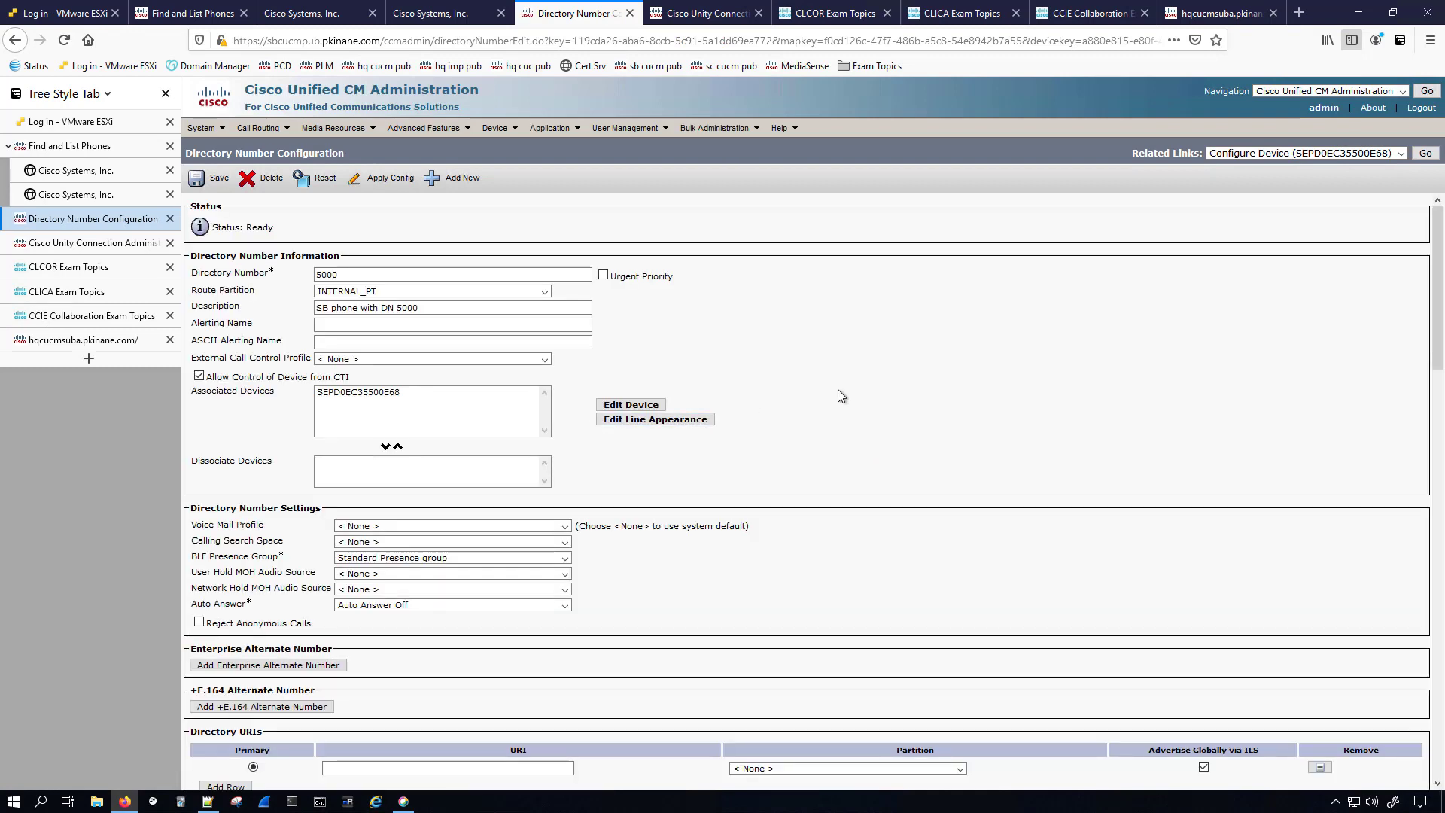
# Step: Forward all calls on 5000 to voicemail, save, and apply the config to the phone
pyautogui.scroll(-5, 989, 388)
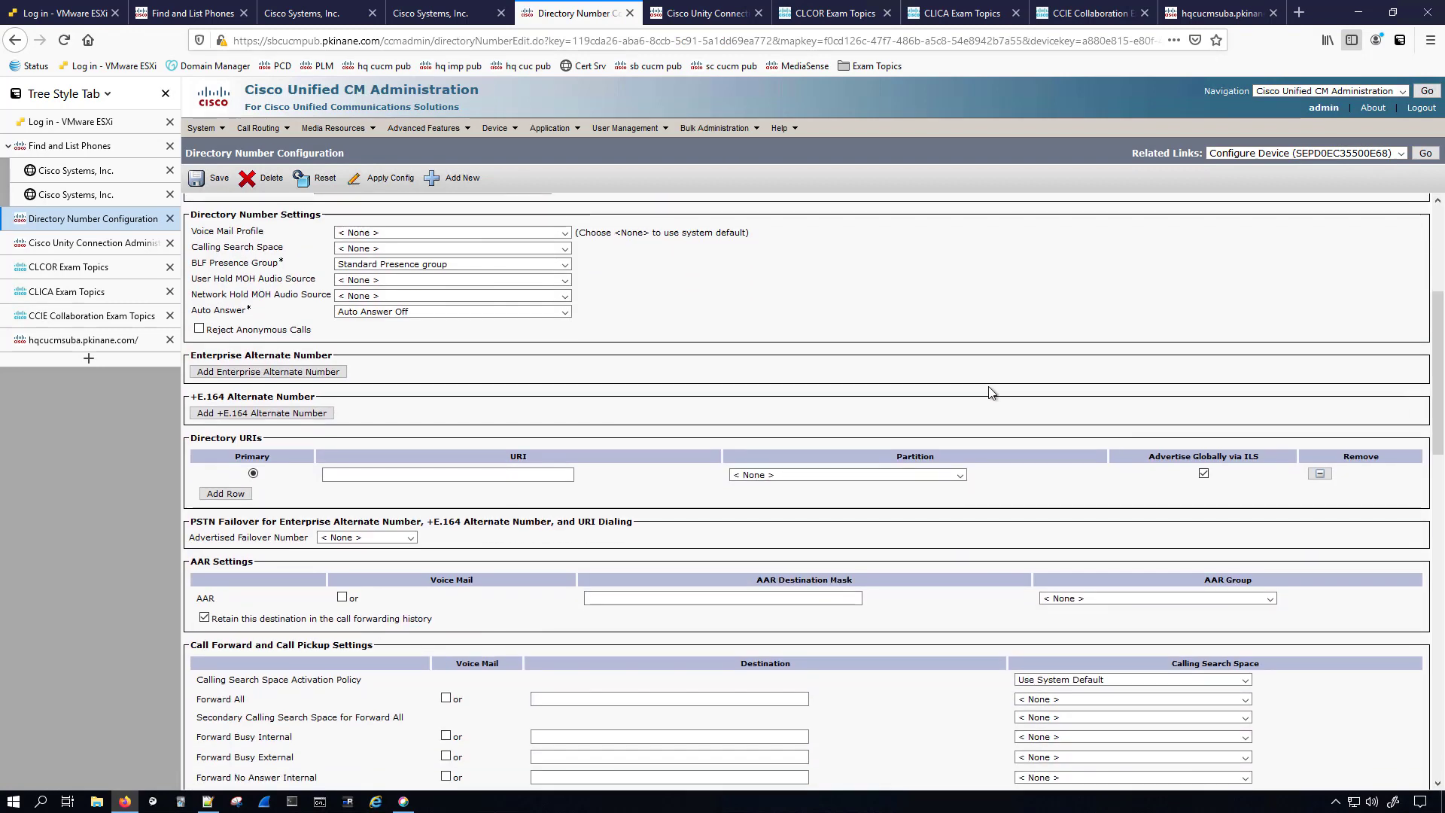
pyautogui.scroll(-1, 988, 386)
pyautogui.click(446, 521)
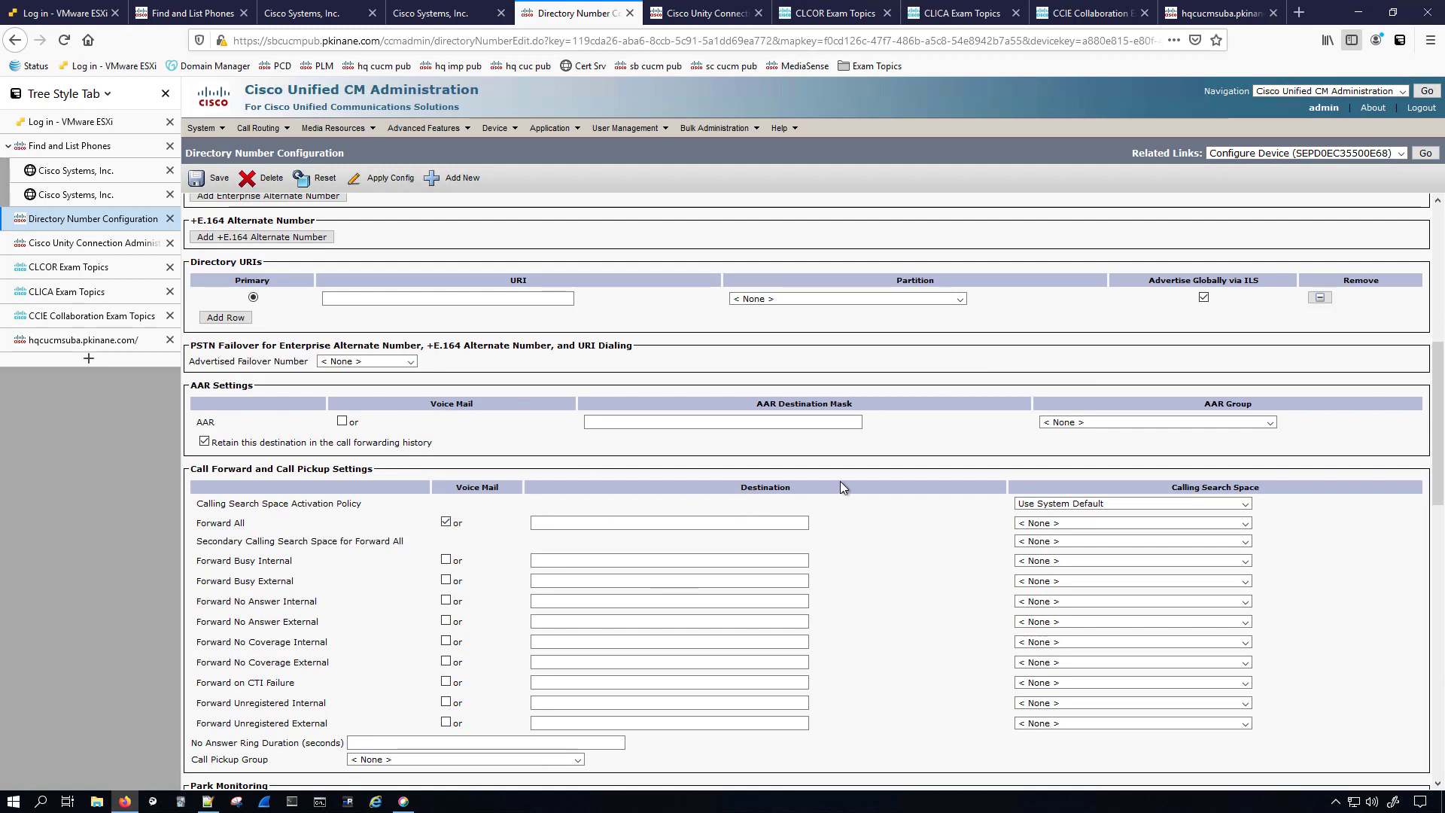
pyautogui.click(218, 180)
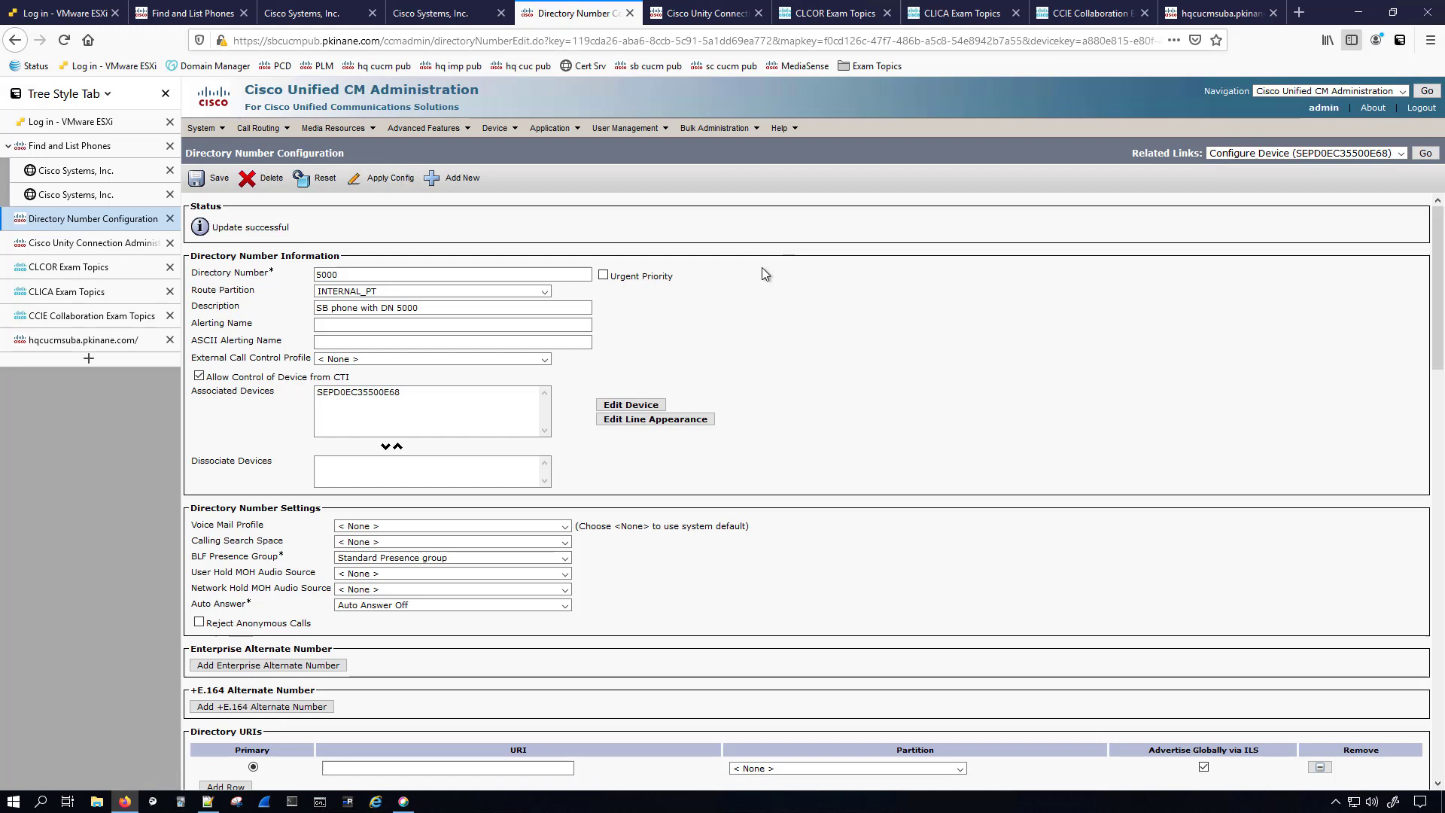
pyautogui.click(354, 178)
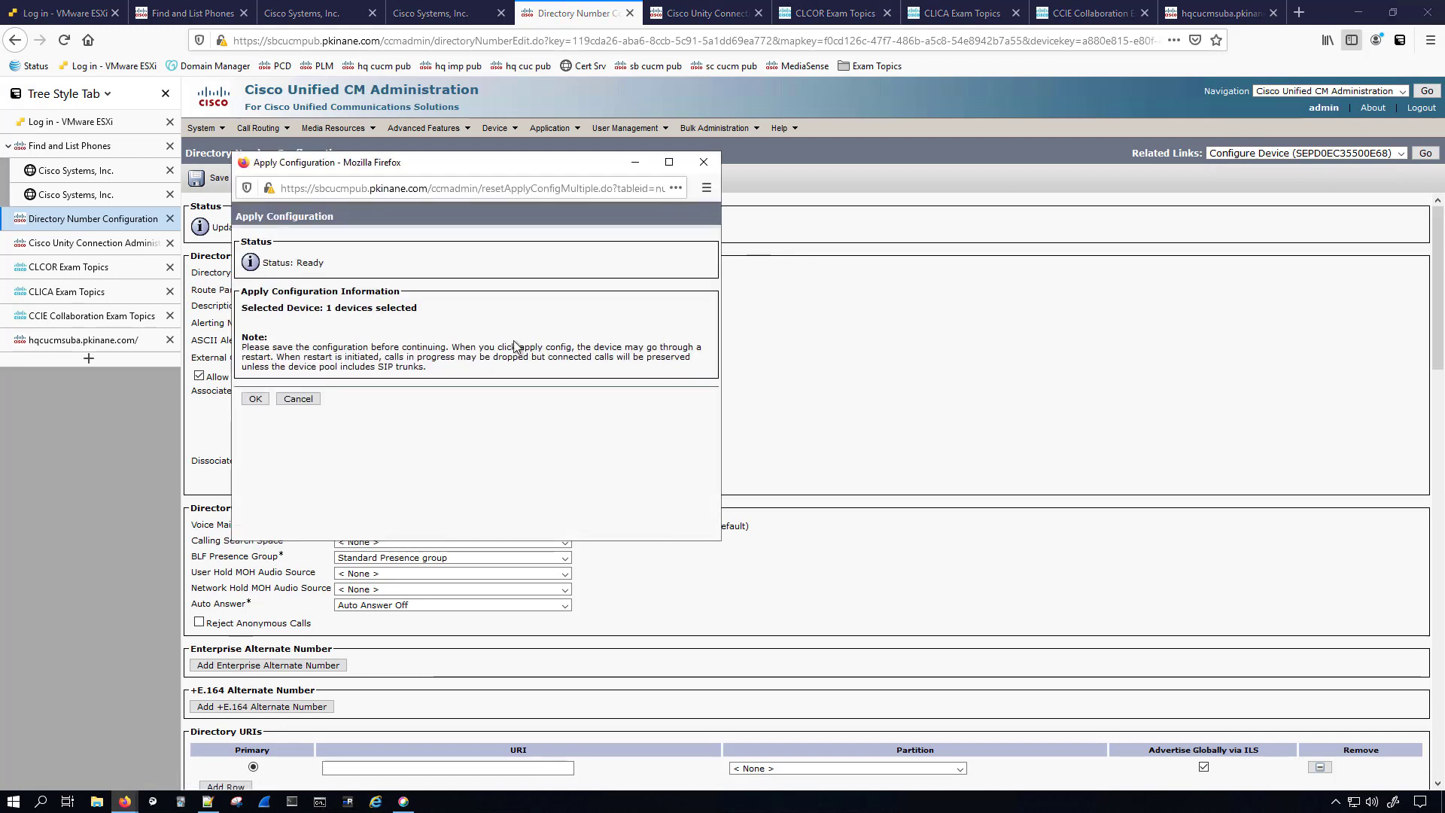
pyautogui.click(256, 399)
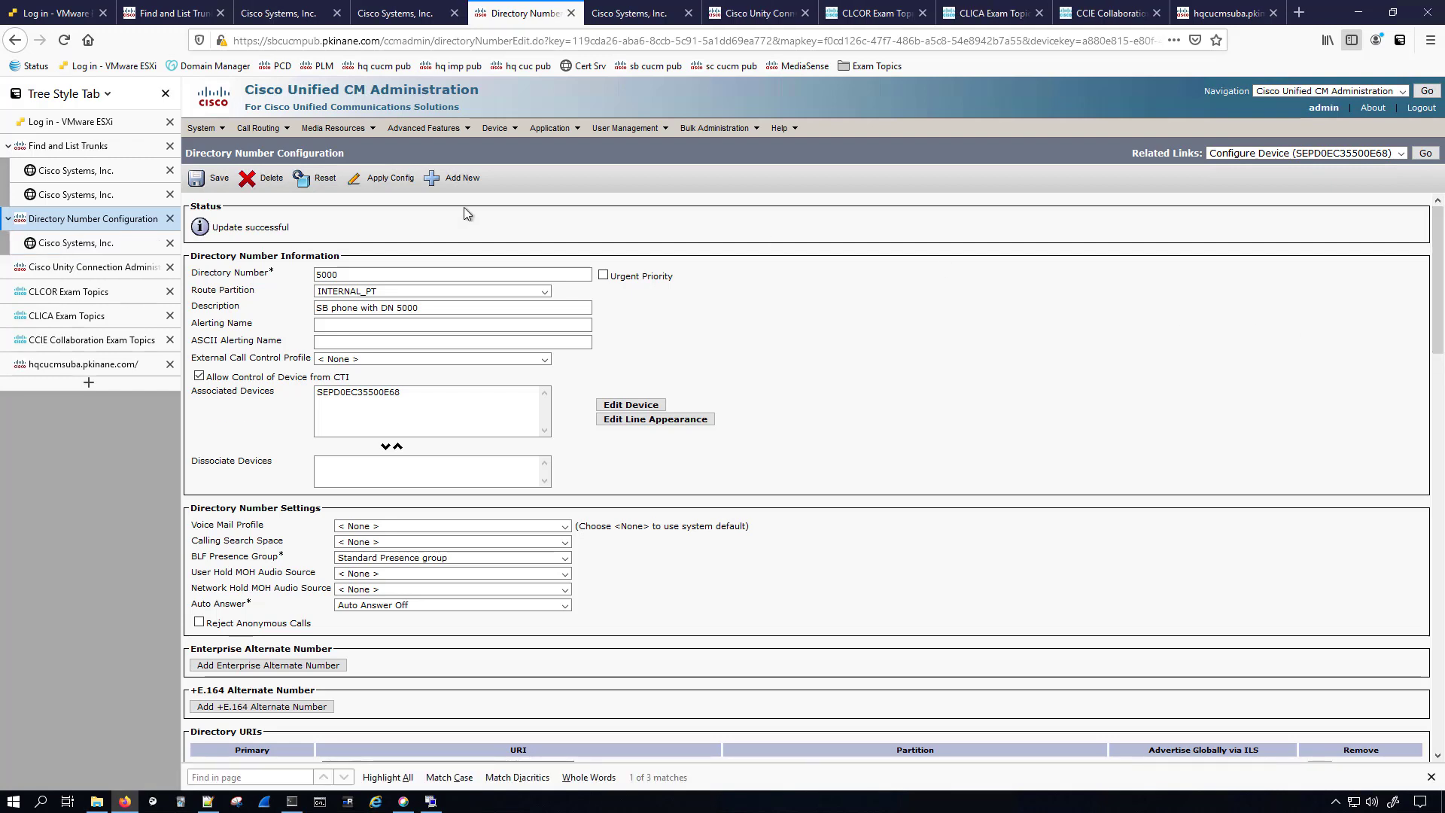
# Step: Enter 105000 as the number to dial on phone 1000 and check phone 5000's forwarding
pyautogui.click(113, 244)
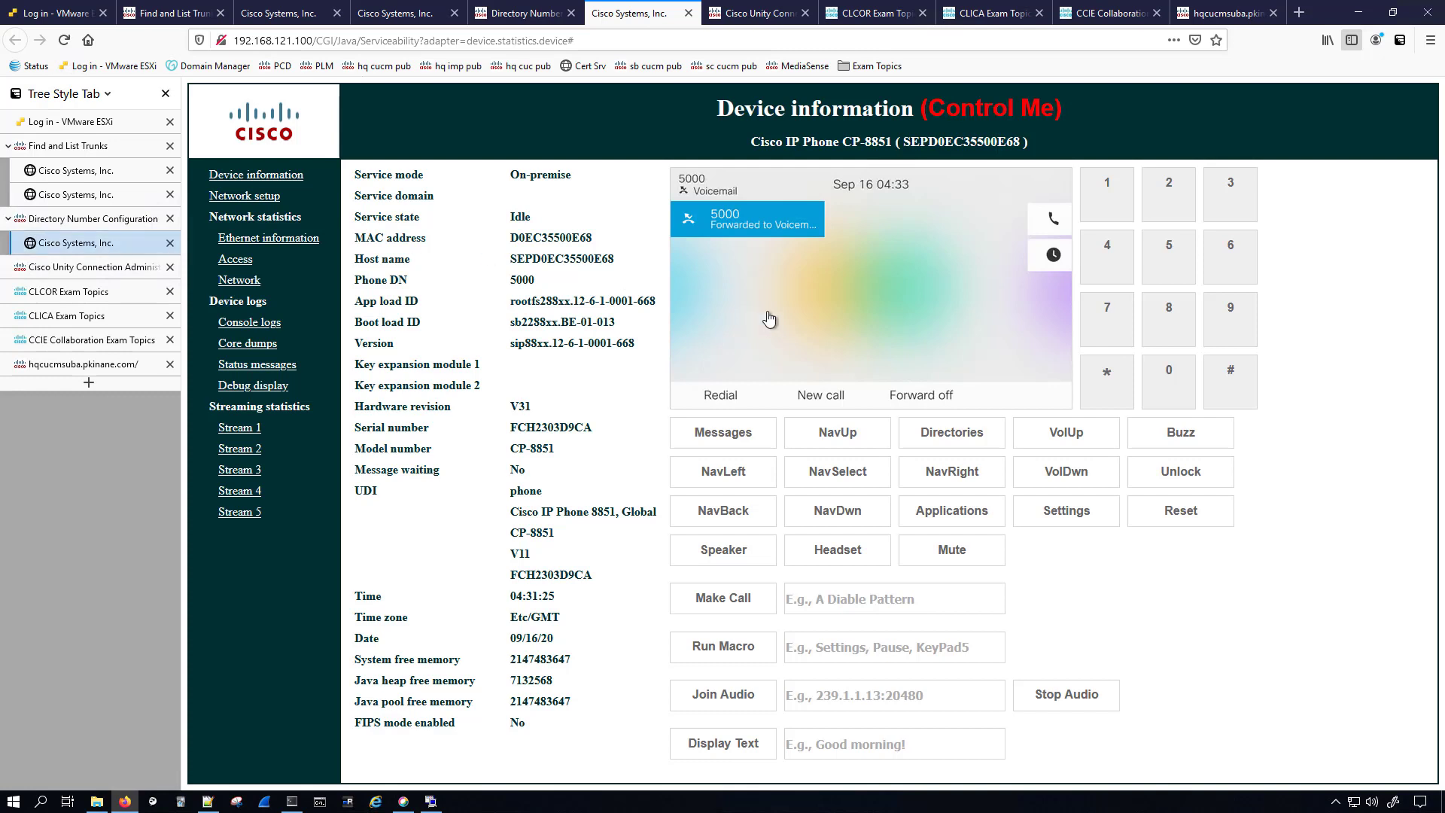
pyautogui.click(68, 172)
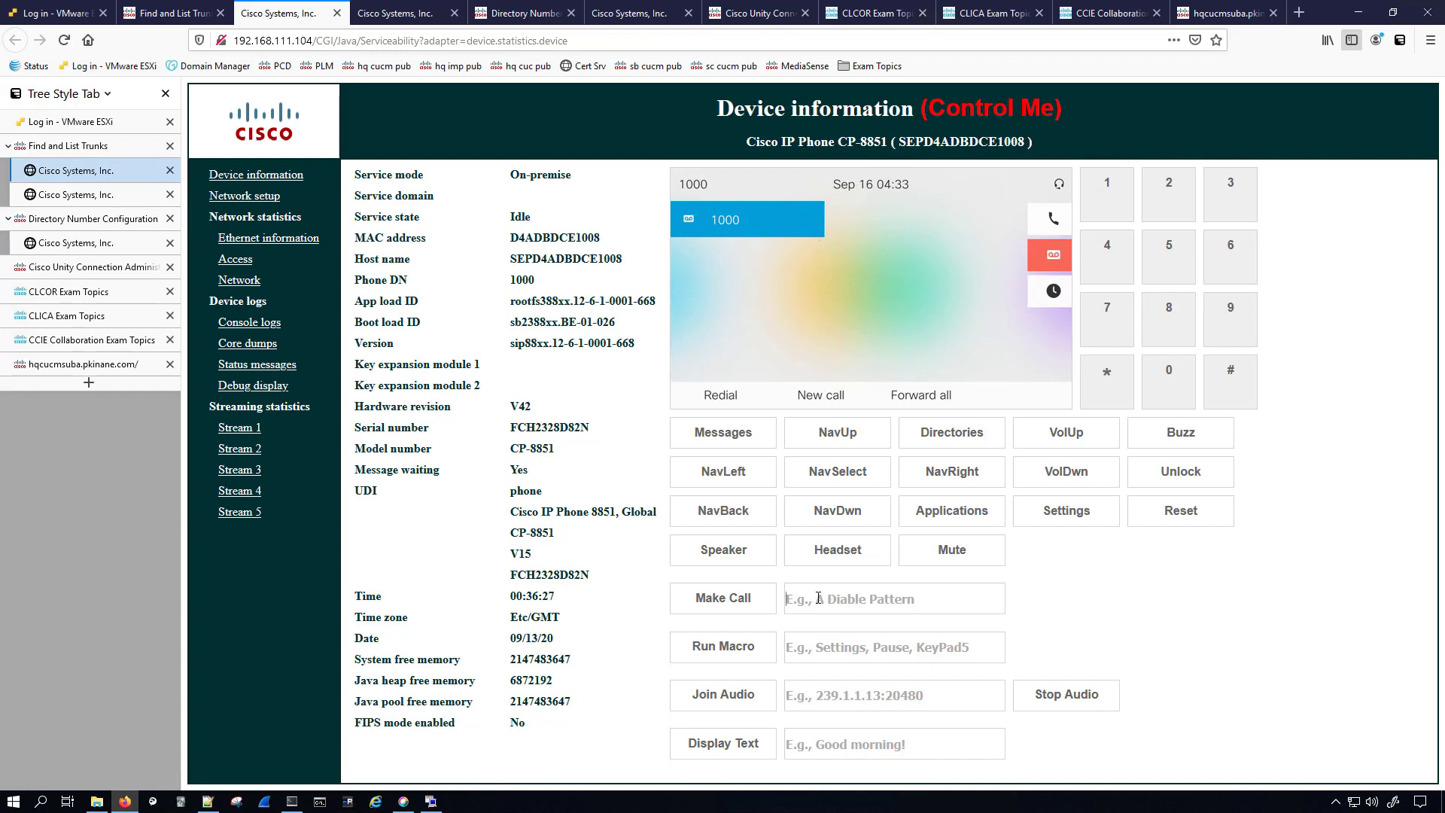
pyautogui.write('105000')
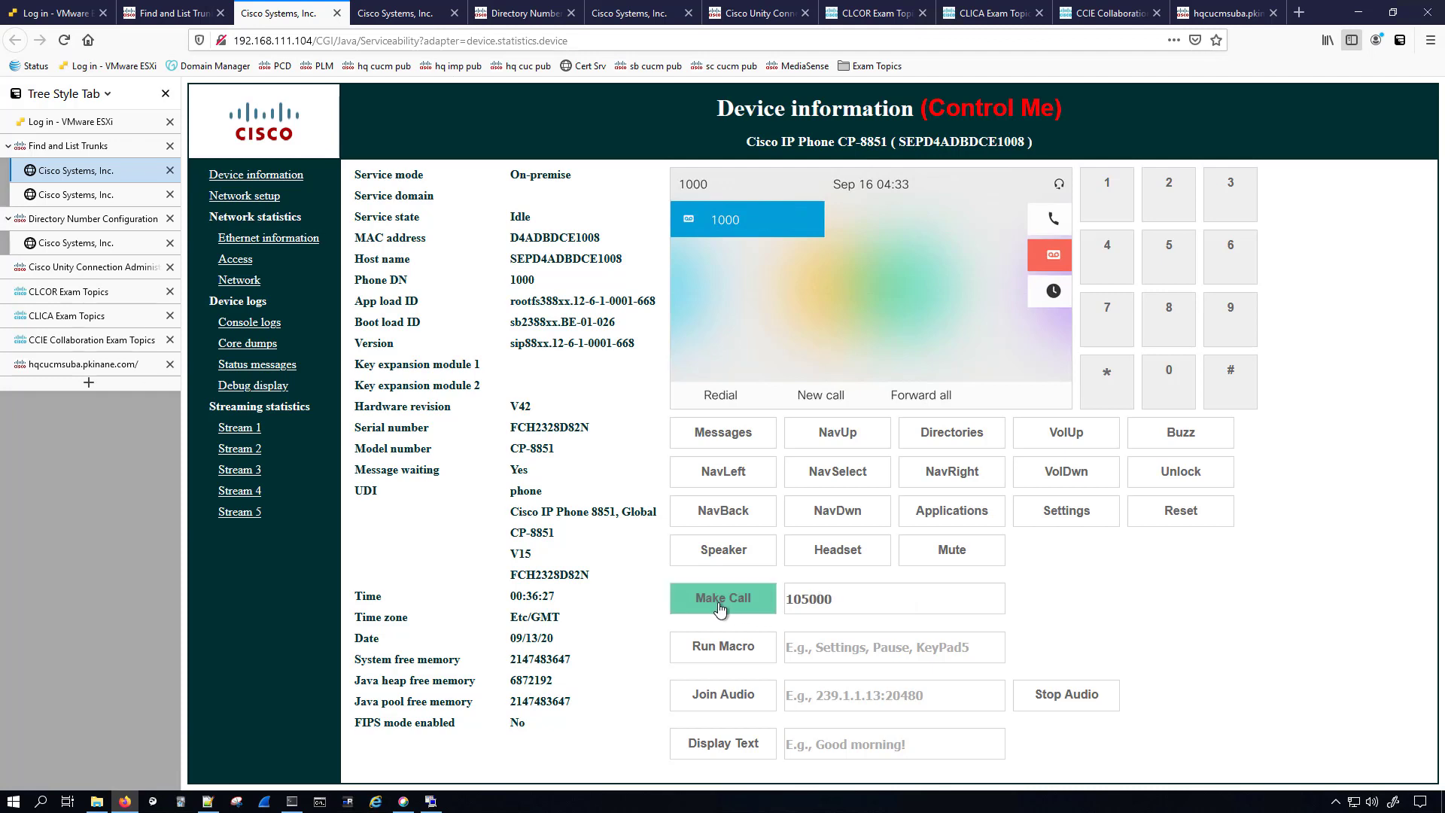
pyautogui.click(83, 243)
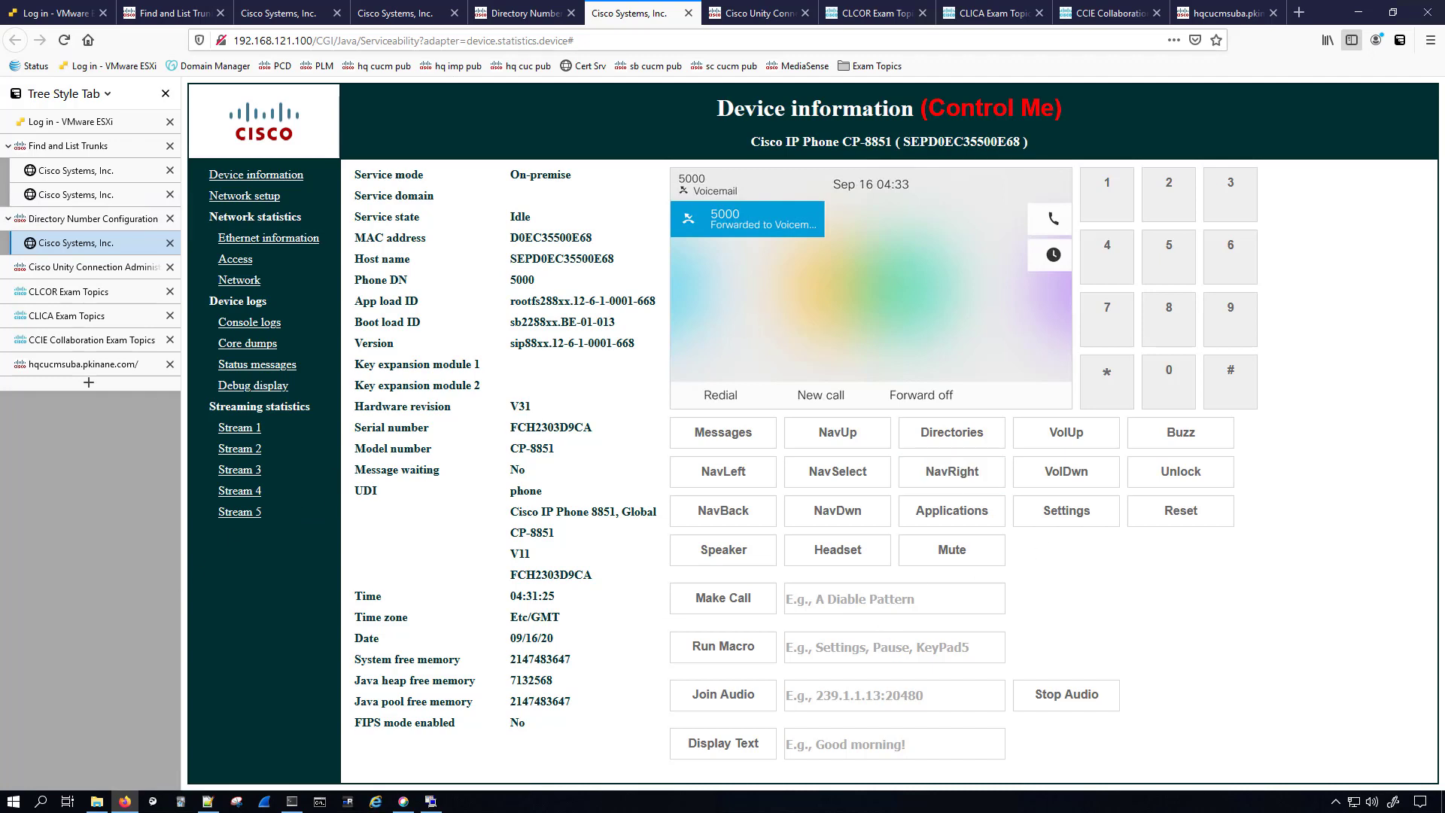
# Step: Call 105000 from phone 1000 to reach voicemail, then retrieve the waiting message on phone 5000
pyautogui.click(139, 172)
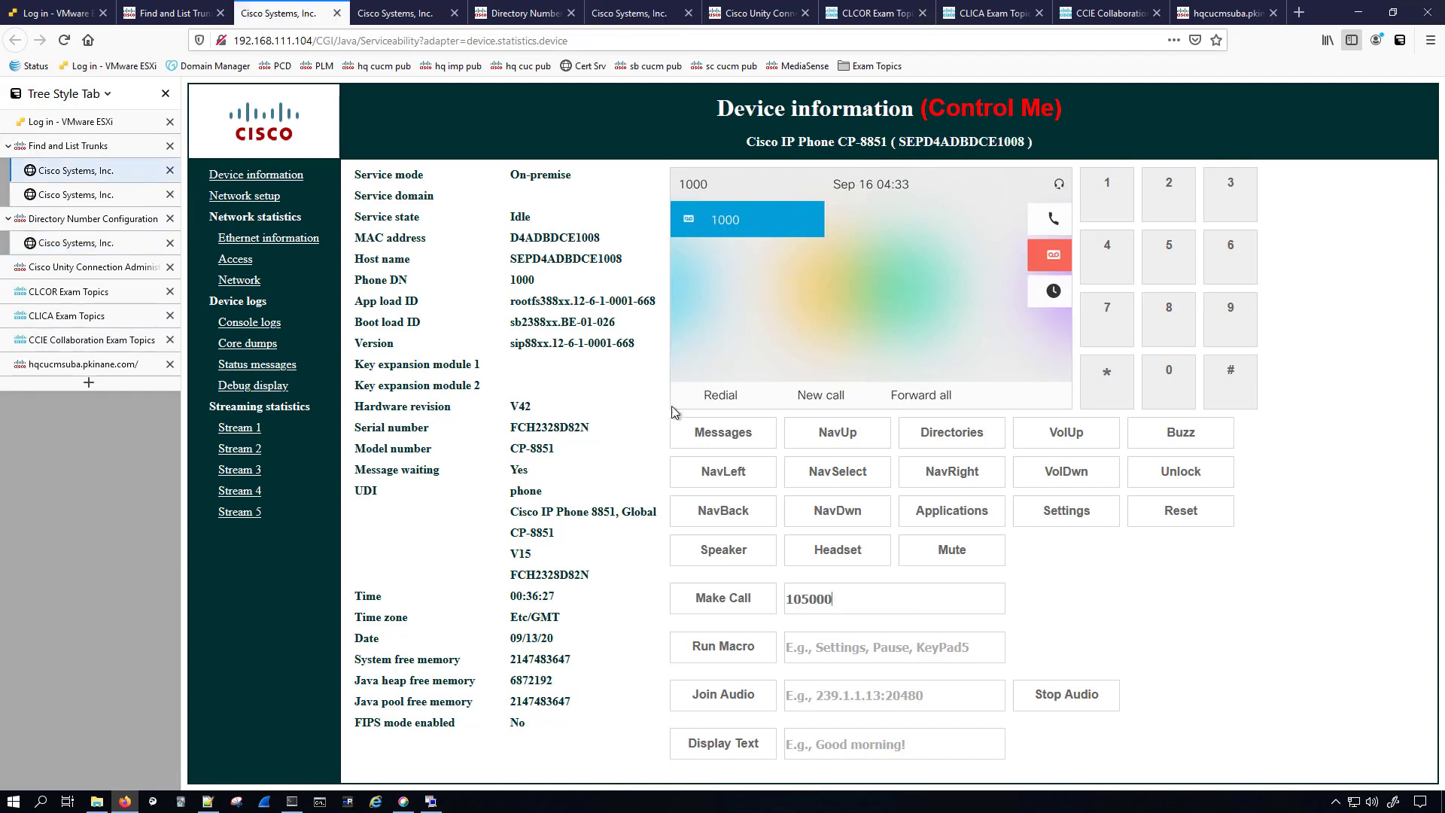
pyautogui.click(760, 616)
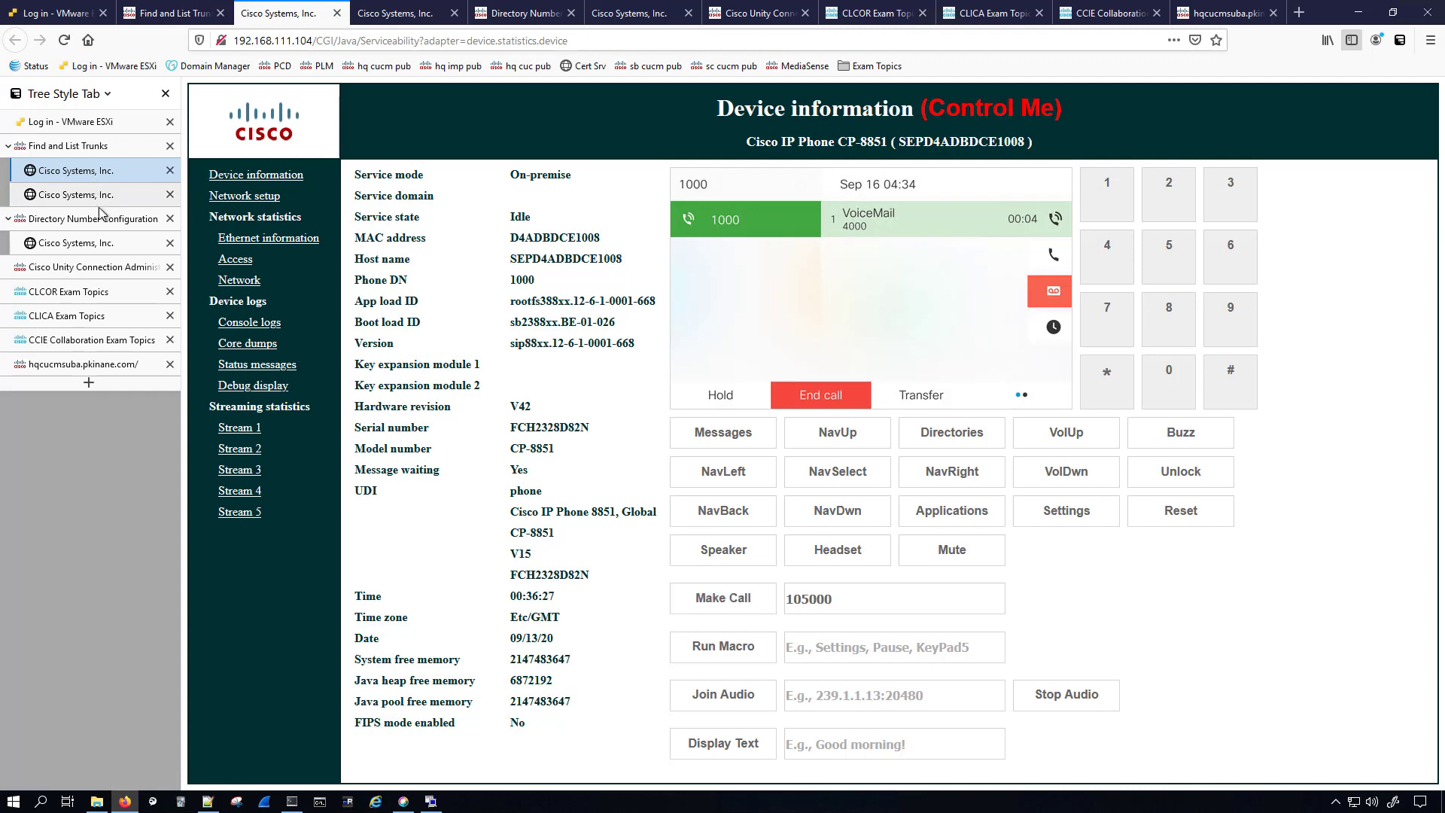
pyautogui.click(107, 244)
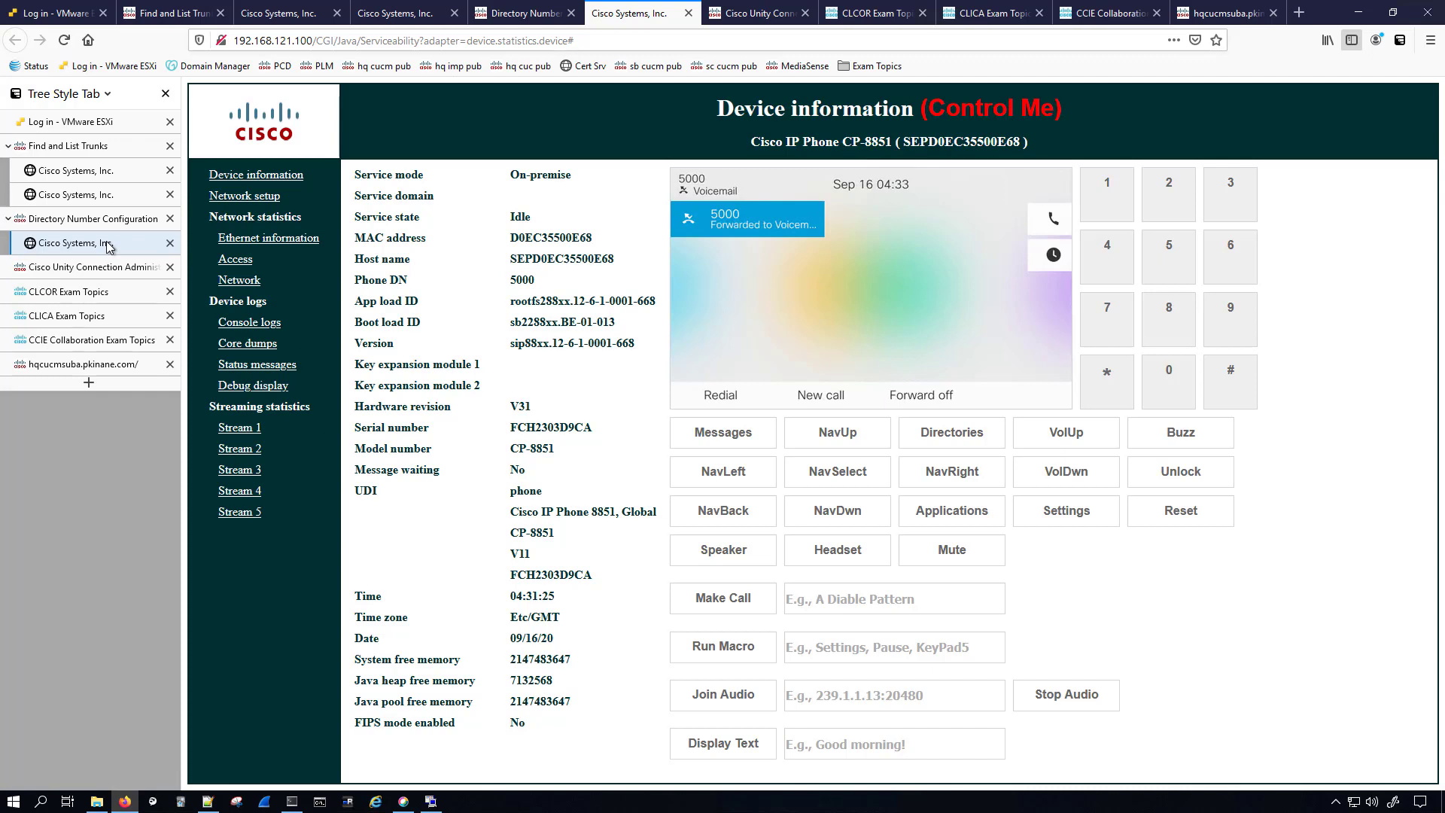
pyautogui.click(101, 172)
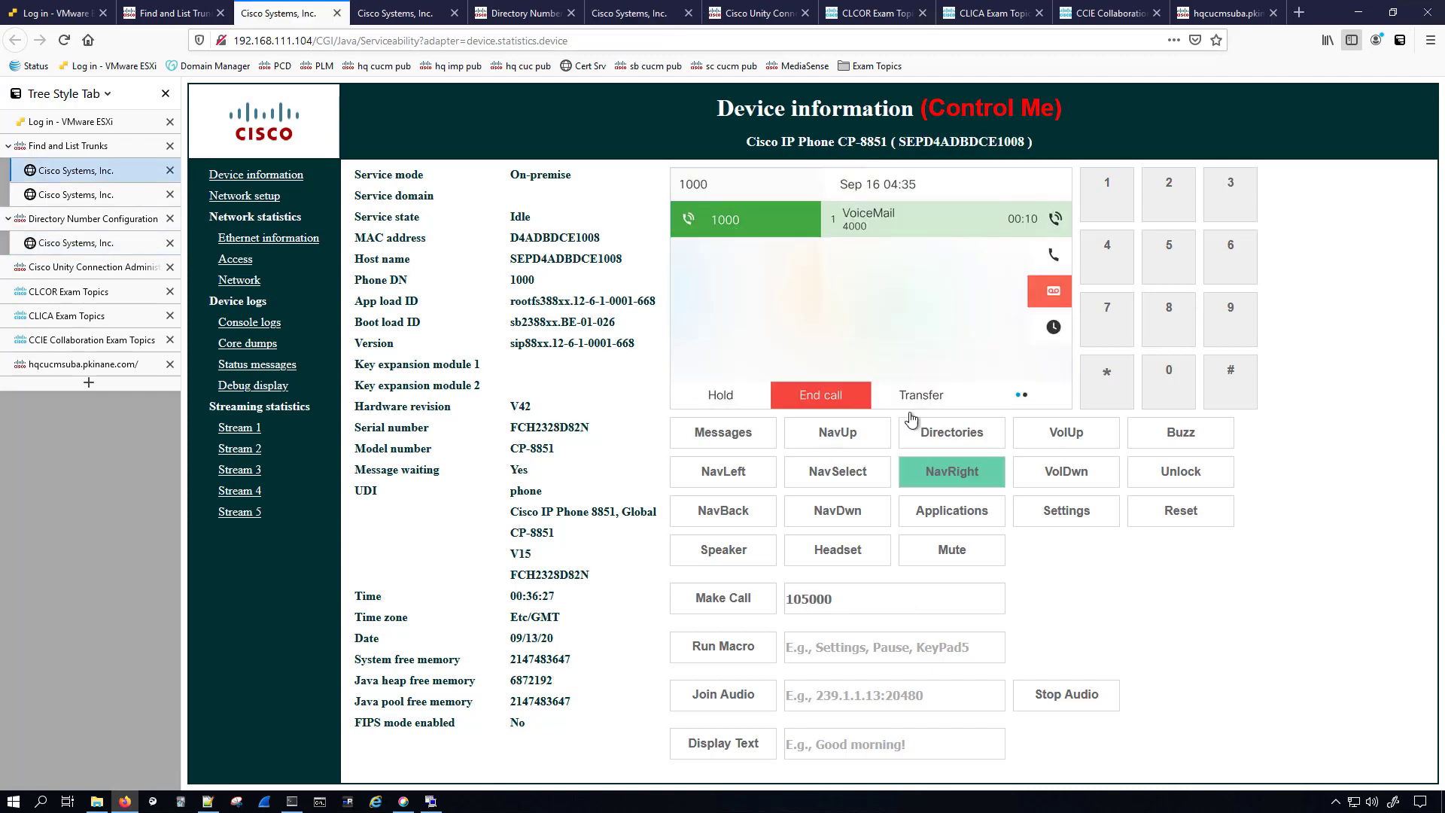
pyautogui.click(75, 250)
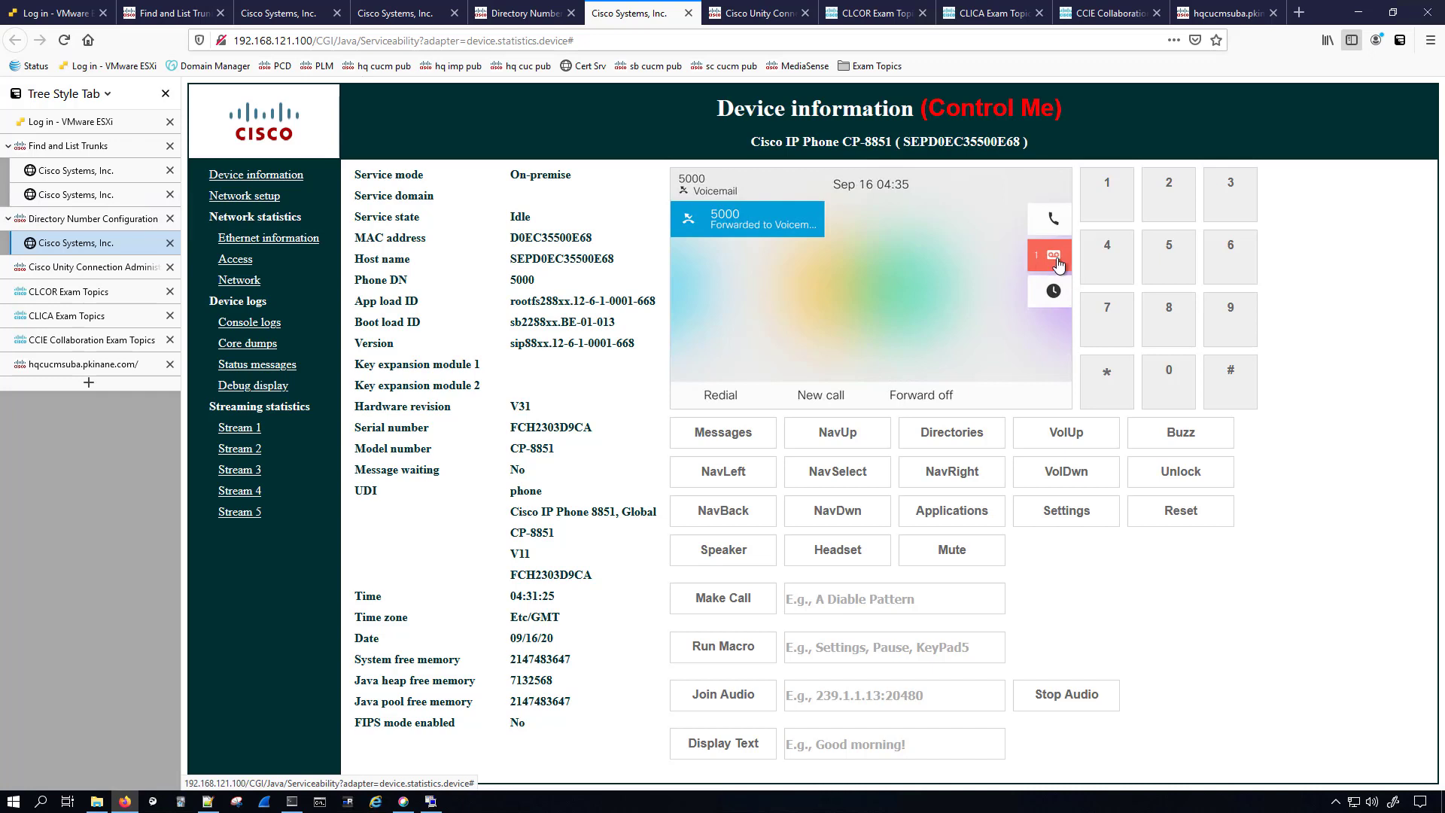
pyautogui.click(1055, 260)
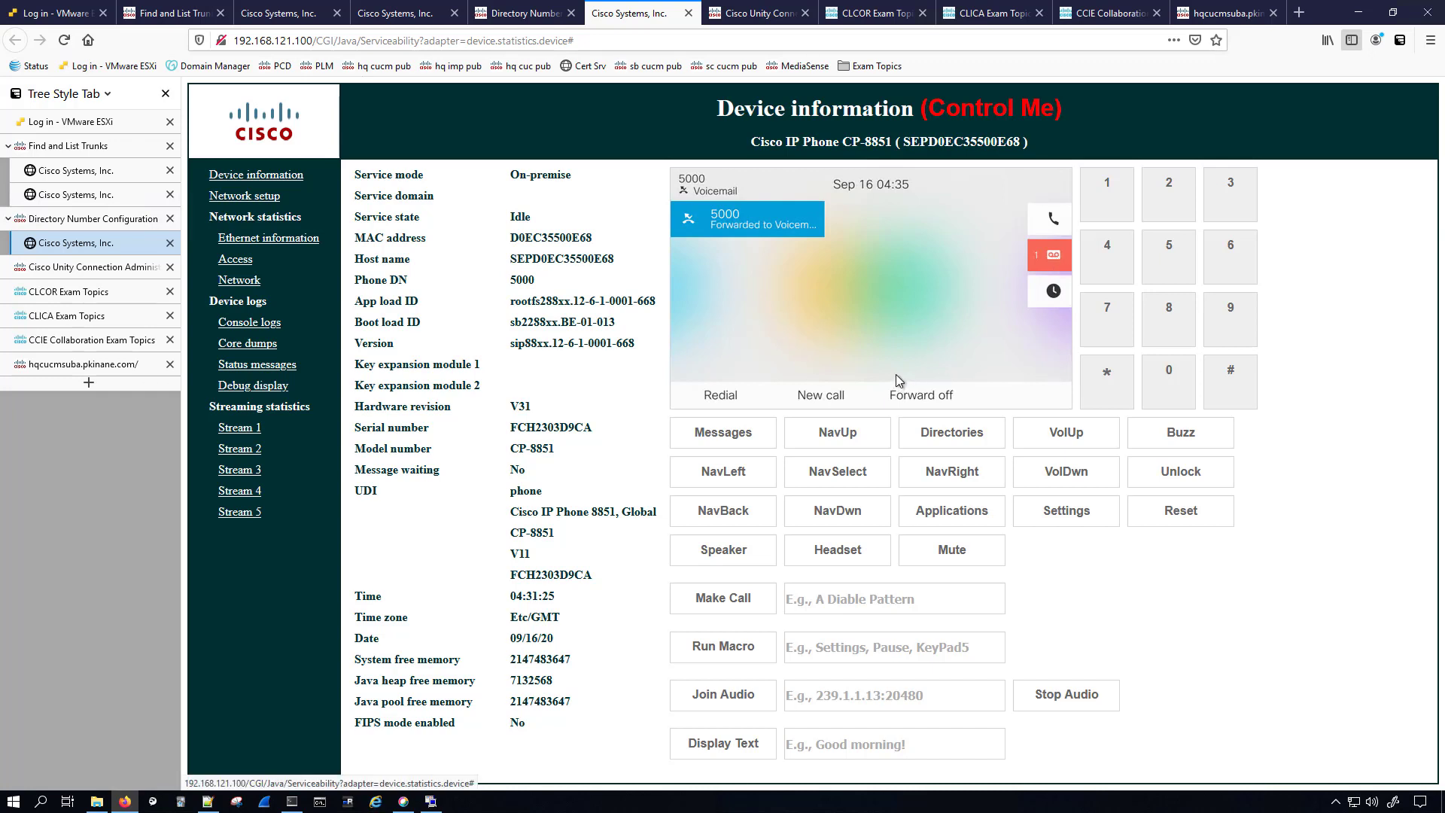